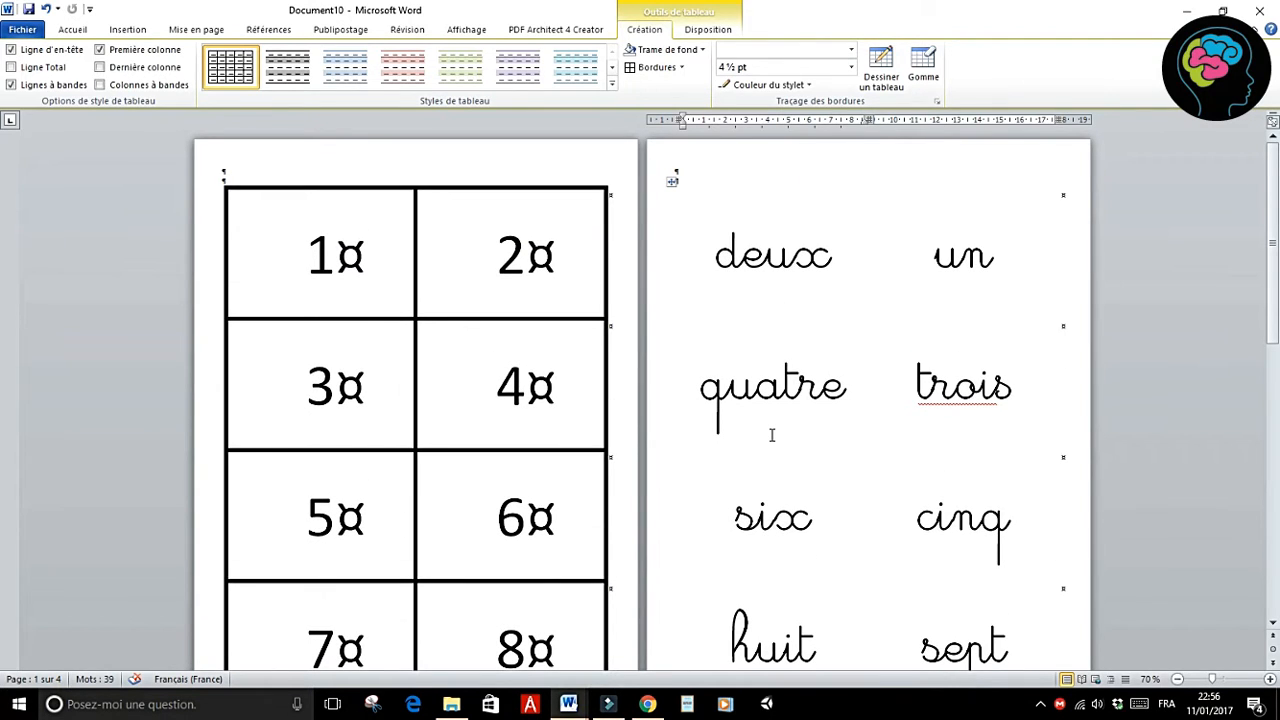
Step: Examine the four pages of example flashcards with numbers and their matching cursive words
{"action": "scroll", "coordinate": [771, 435], "scroll_direction": "down", "scroll_amount": 9}
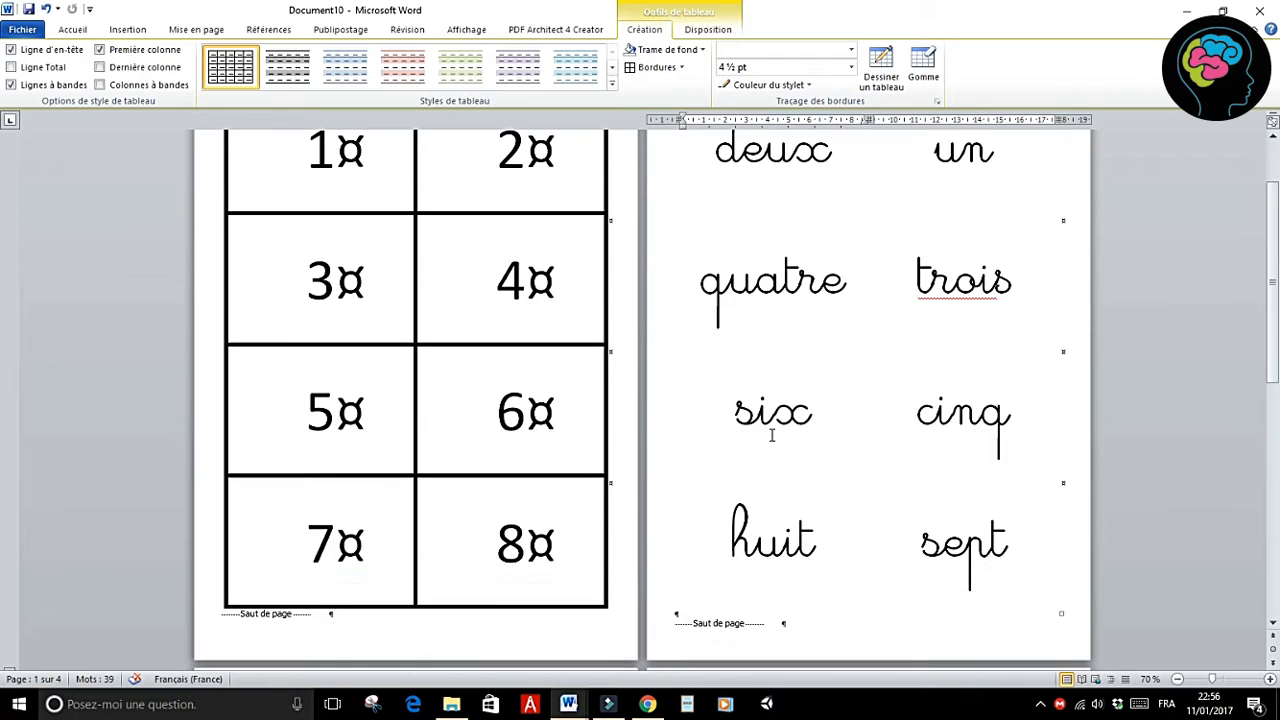
{"action": "scroll", "coordinate": [771, 435], "scroll_direction": "down", "scroll_amount": 2}
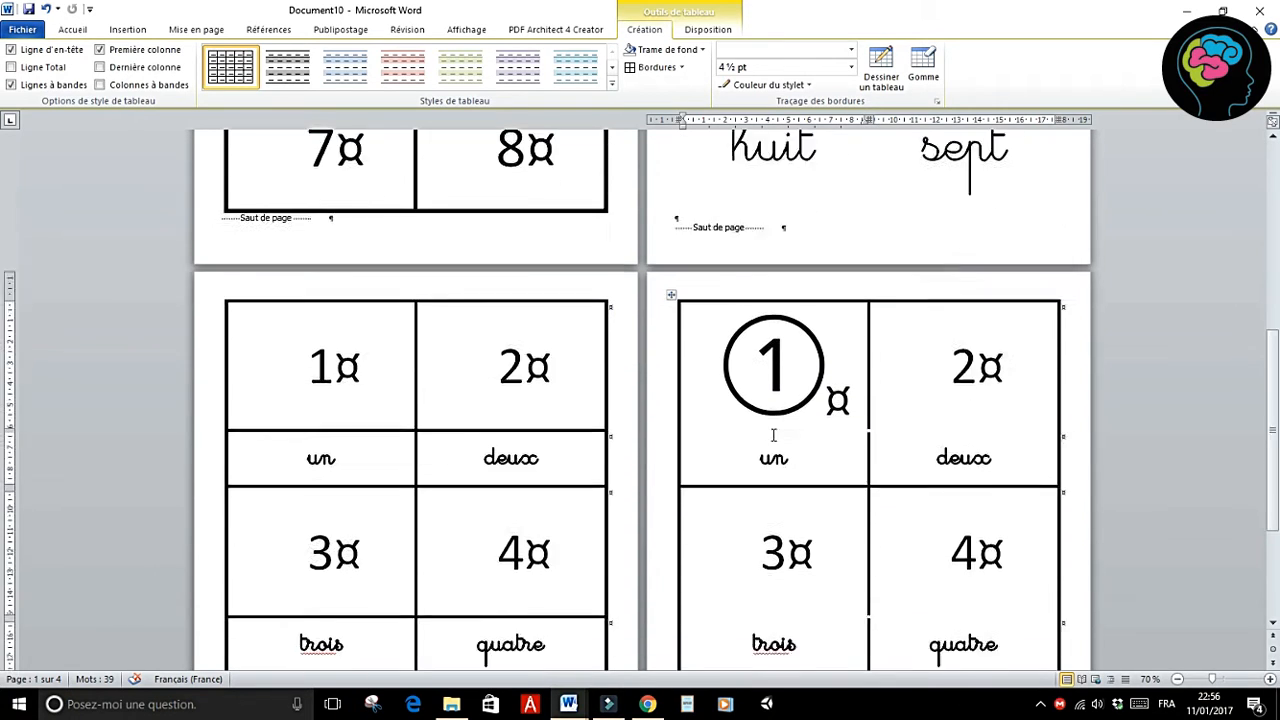
{"action": "scroll", "coordinate": [775, 437], "scroll_direction": "up", "scroll_amount": 3}
{"action": "scroll", "coordinate": [777, 440], "scroll_direction": "up", "scroll_amount": 6}
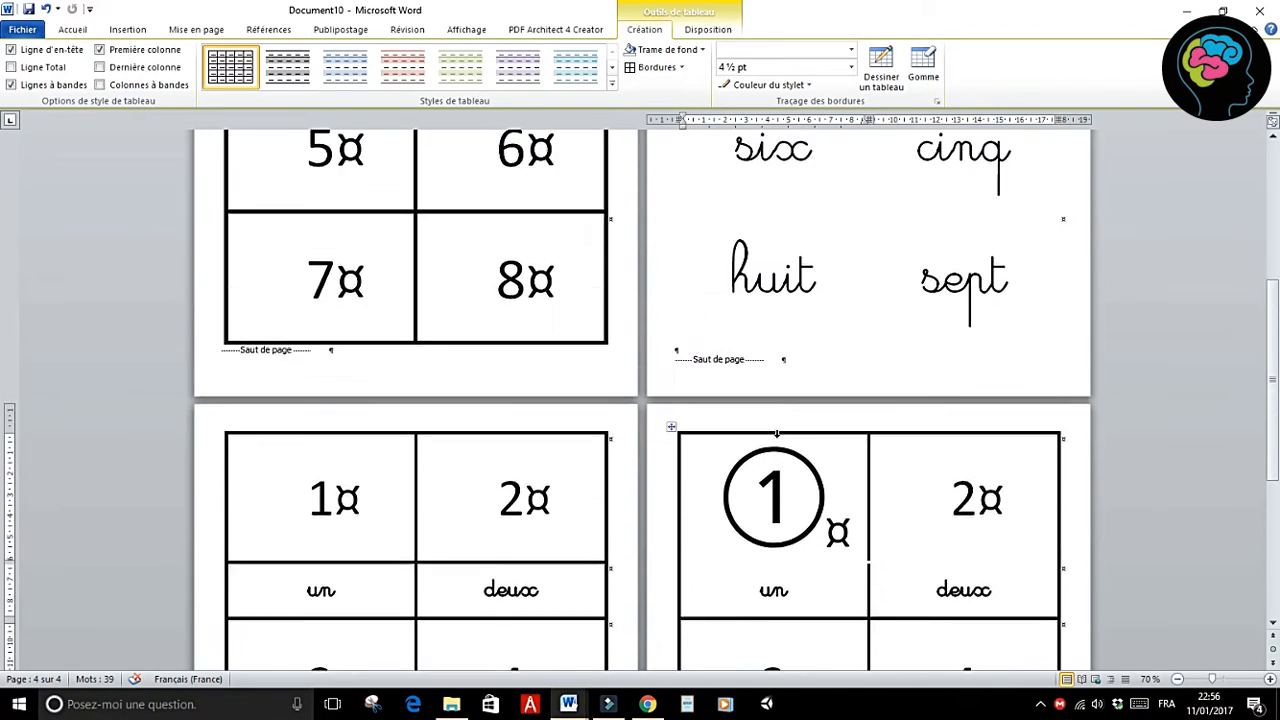
{"action": "scroll", "coordinate": [781, 441], "scroll_direction": "up", "scroll_amount": 2}
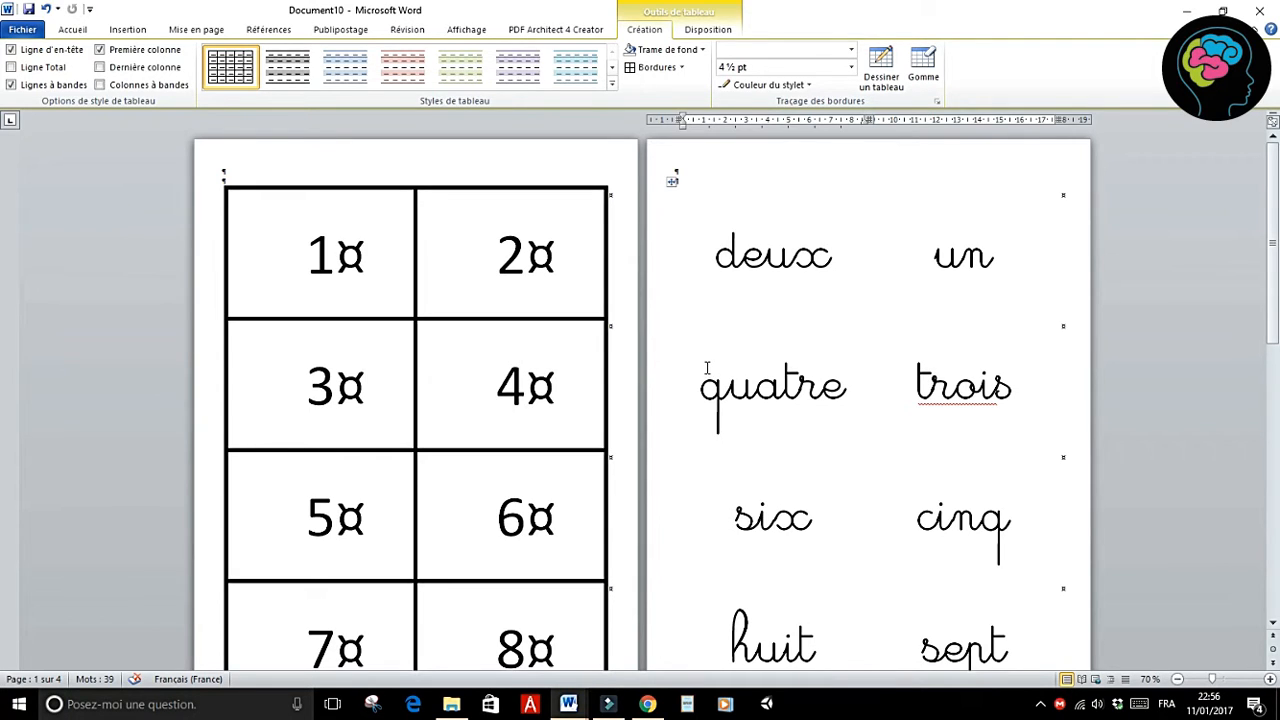
{"action": "scroll", "coordinate": [786, 390], "scroll_direction": "down", "scroll_amount": 5}
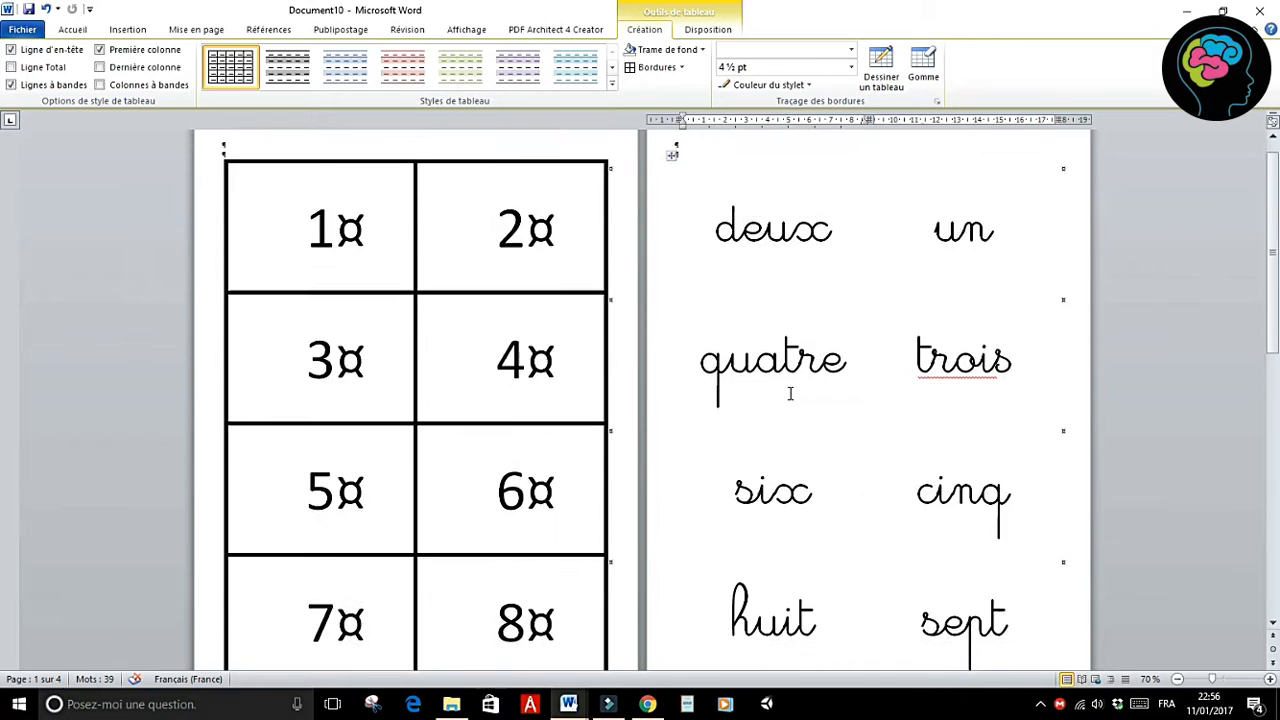
{"action": "scroll", "coordinate": [788, 372], "scroll_direction": "down", "scroll_amount": 10}
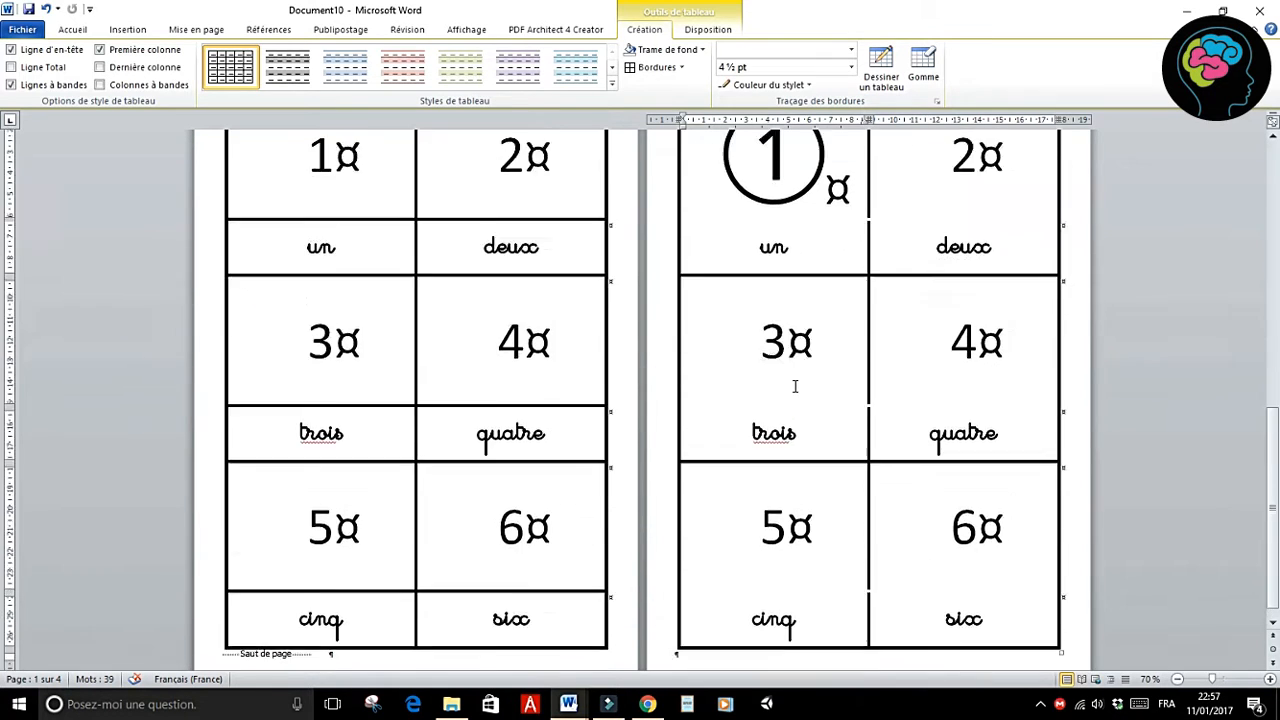
{"action": "scroll", "coordinate": [794, 382], "scroll_direction": "up", "scroll_amount": 6}
{"action": "scroll", "coordinate": [796, 385], "scroll_direction": "up", "scroll_amount": 8}
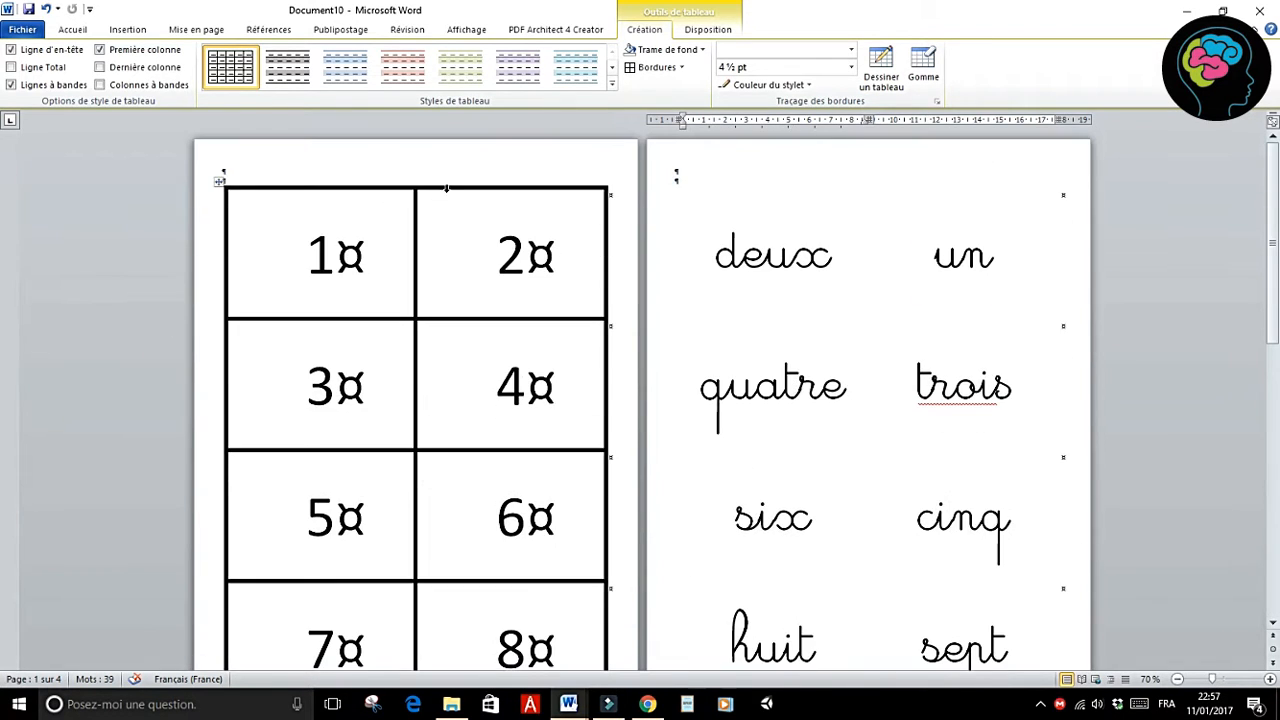
Step: Delete the entire document content and add two more empty paragraphs to the blank page
{"action": "left_click_drag", "start_coordinate": [223, 172], "coordinate": [1038, 652]}
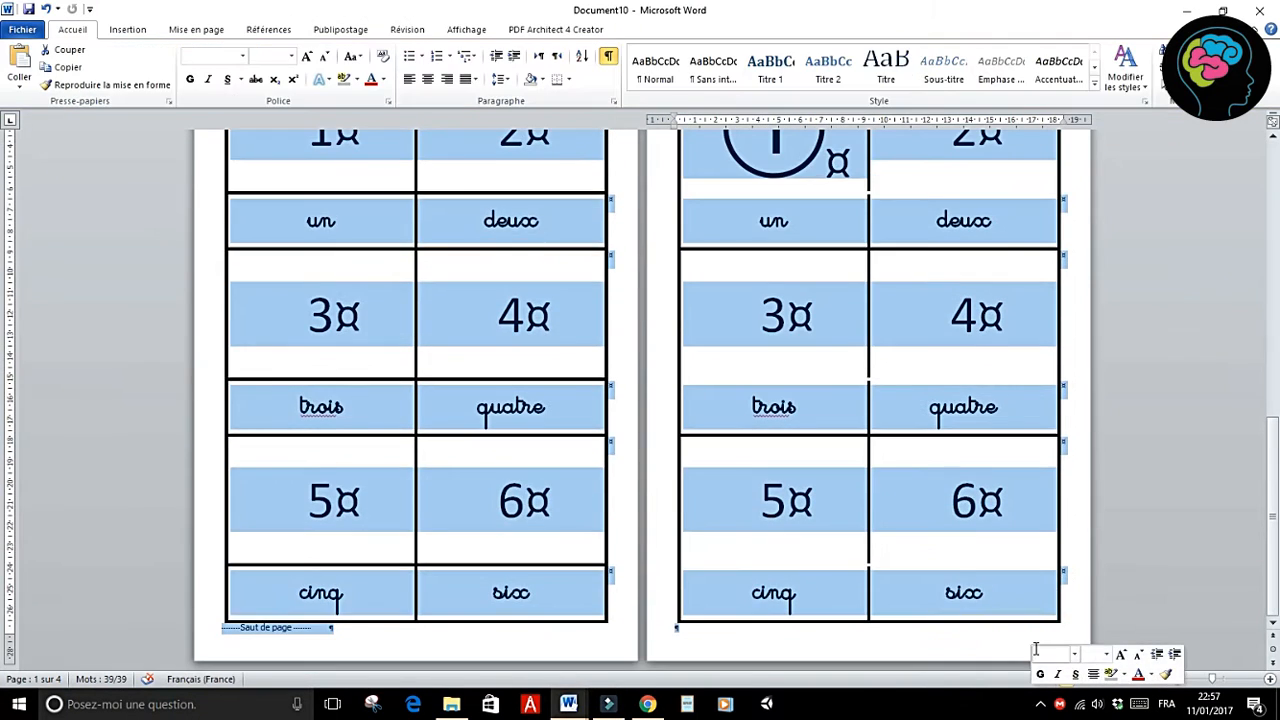
{"action": "key", "text": "Delete"}
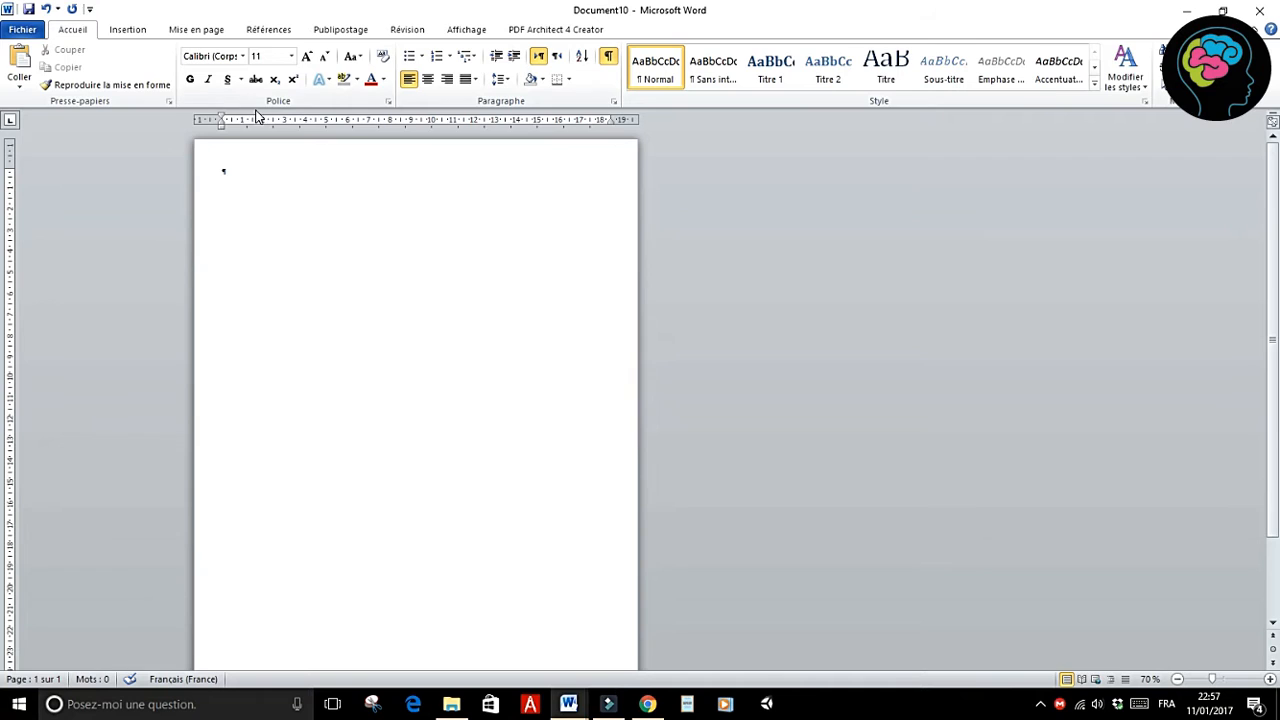
{"action": "left_click", "coordinate": [231, 170]}
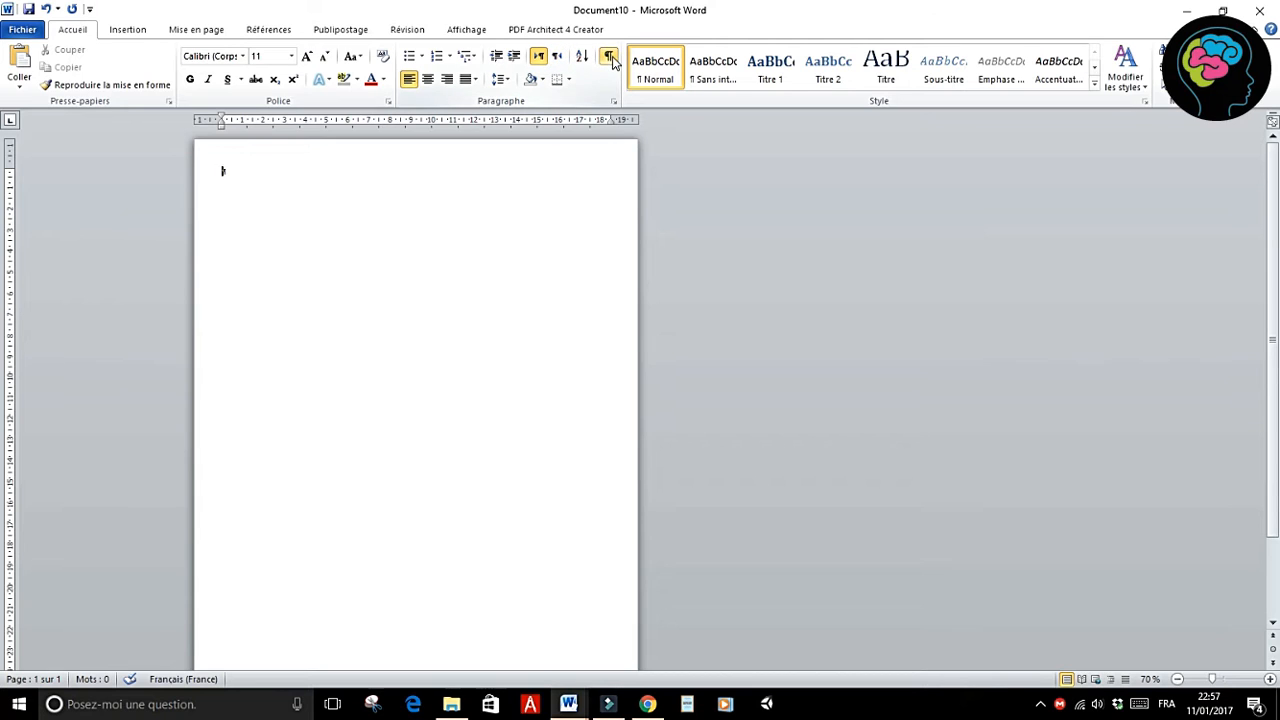
{"action": "key", "text": "Return"}
{"action": "key", "text": "Return"}
Step: Set the three empty paragraphs to 0 pt spacing after and Simple line spacing
{"action": "left_click_drag", "start_coordinate": [210, 171], "coordinate": [279, 230]}
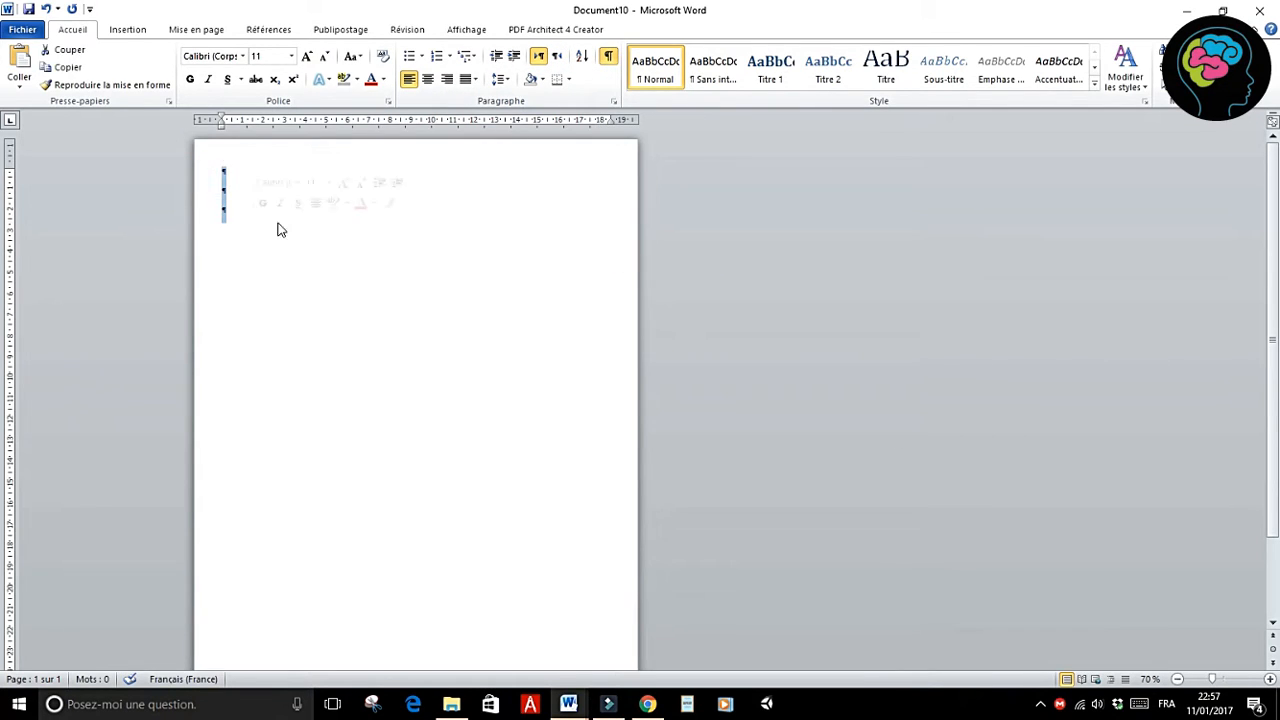
{"action": "left_click", "coordinate": [608, 56]}
{"action": "left_click", "coordinate": [608, 56]}
{"action": "left_click", "coordinate": [614, 102]}
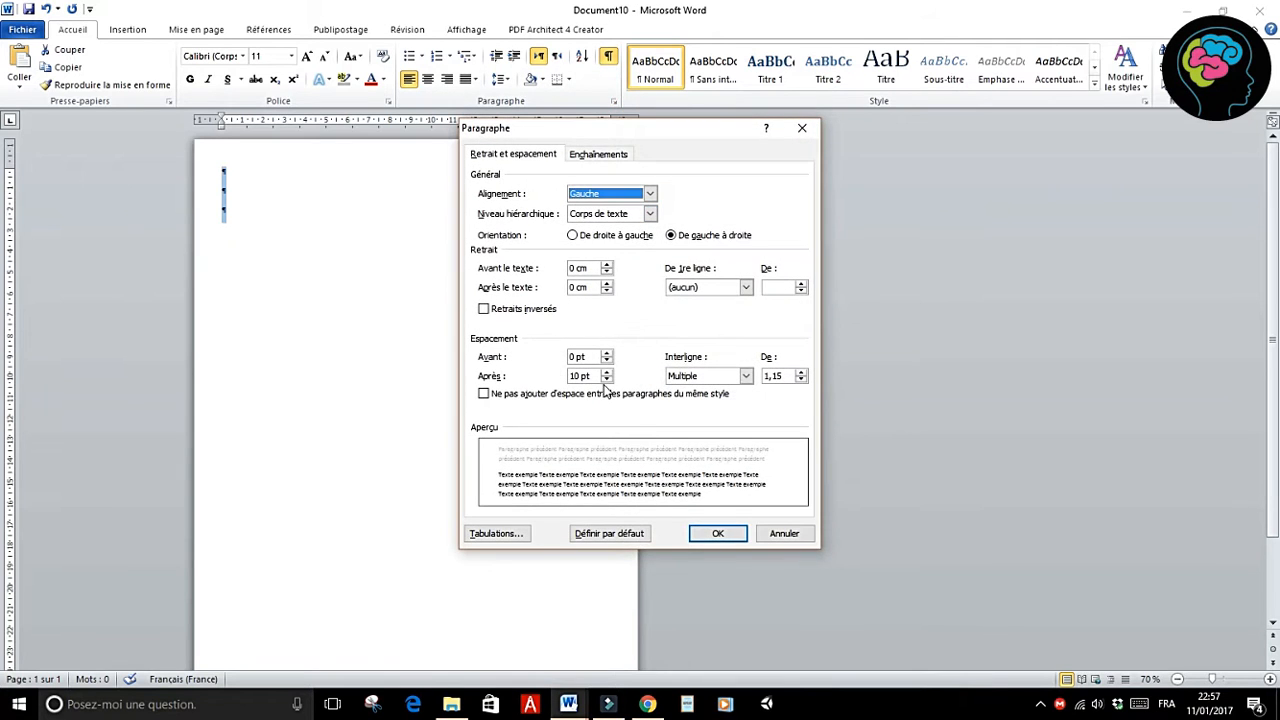
{"action": "left_click", "coordinate": [606, 380]}
{"action": "left_click", "coordinate": [606, 380]}
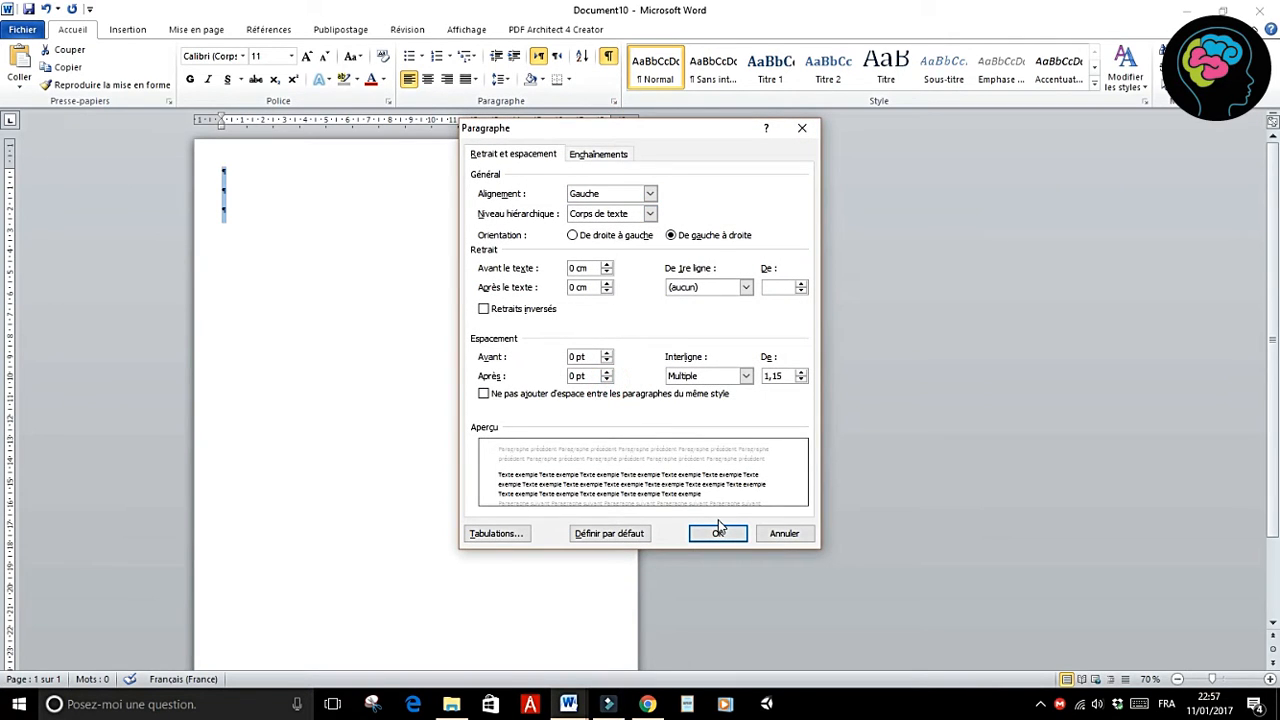
{"action": "left_click", "coordinate": [745, 376]}
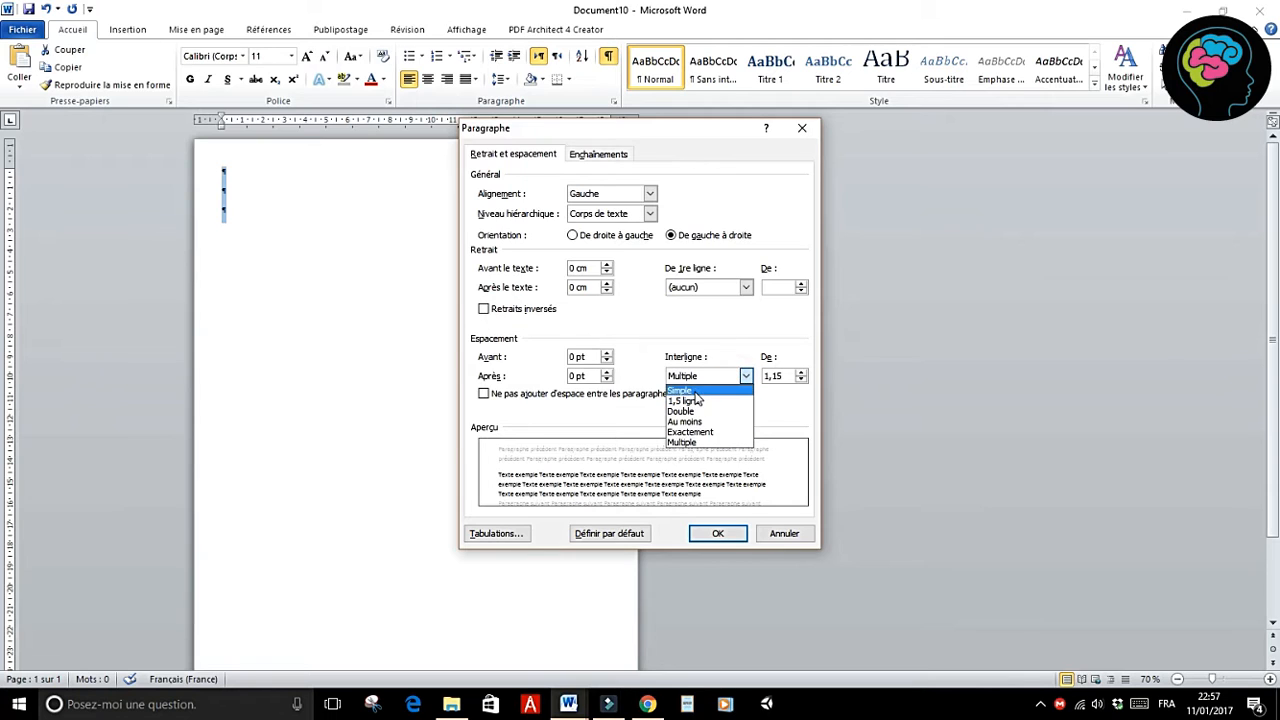
{"action": "left_click", "coordinate": [695, 395]}
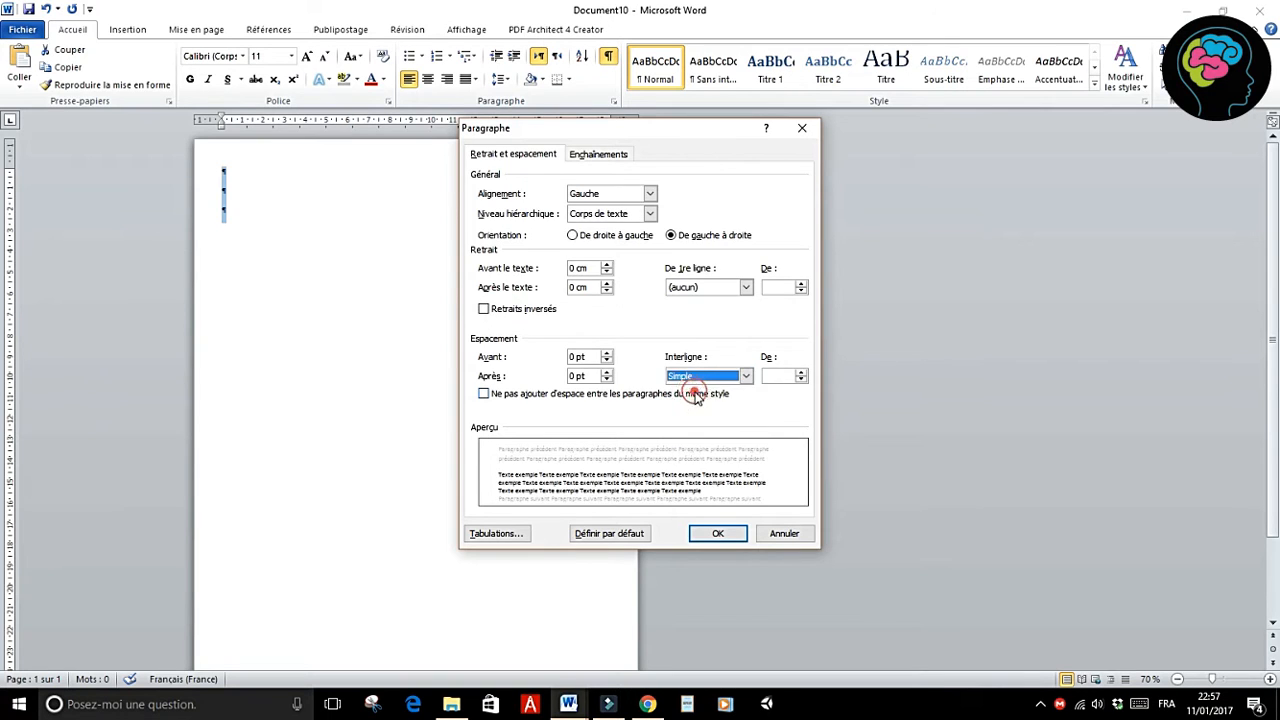
{"action": "left_click", "coordinate": [718, 534]}
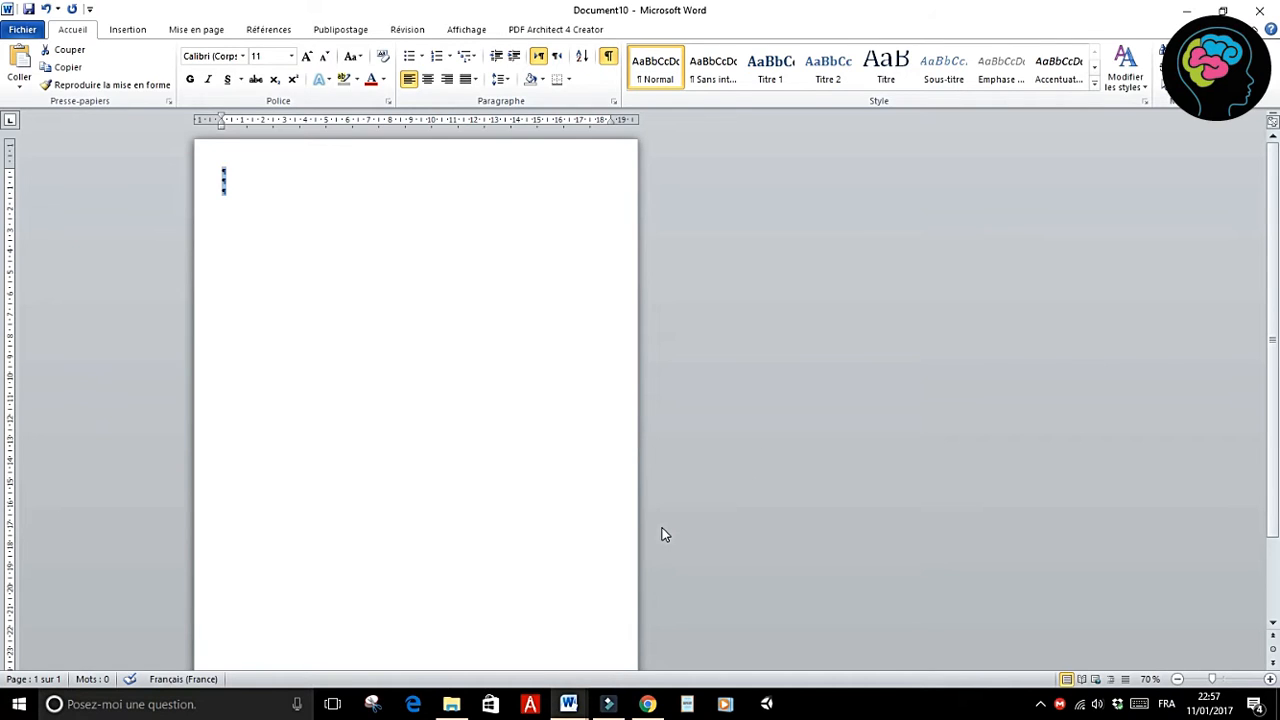
Step: Insert a page break at the third paragraph and add an extra empty paragraph on the second page
{"action": "left_click", "coordinate": [234, 191]}
{"action": "left_click", "coordinate": [125, 29]}
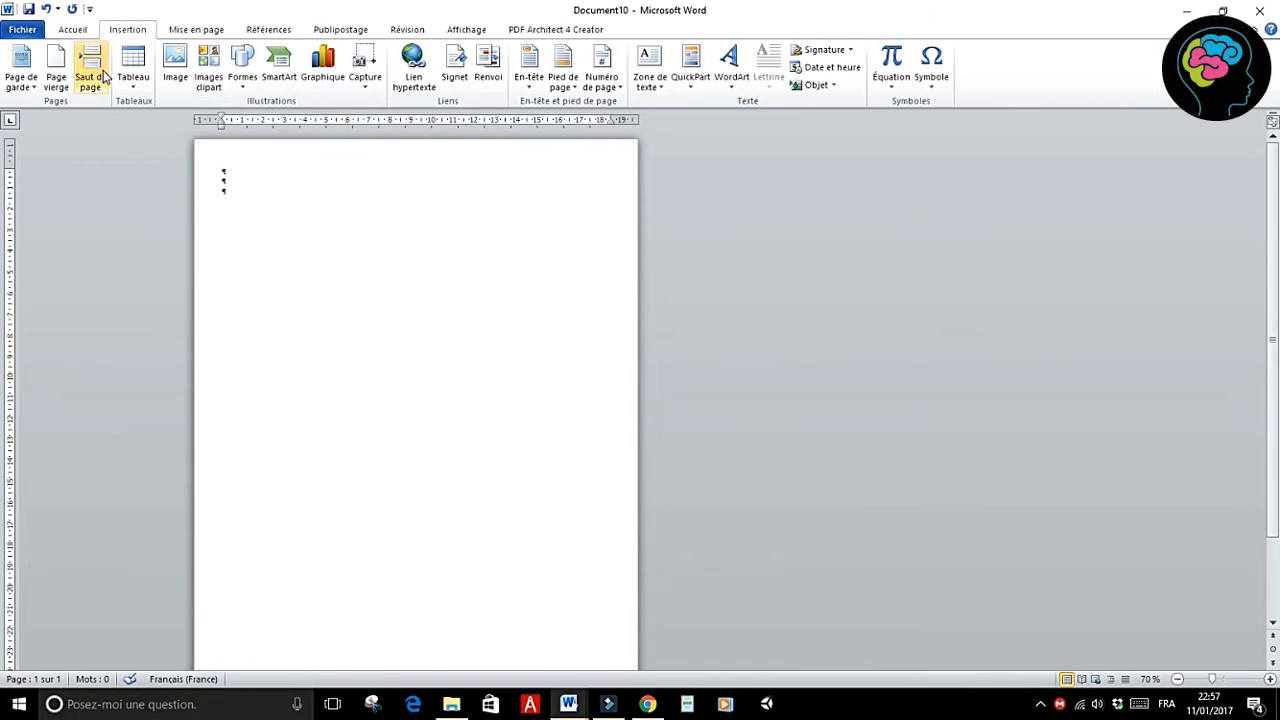
{"action": "left_click", "coordinate": [91, 68]}
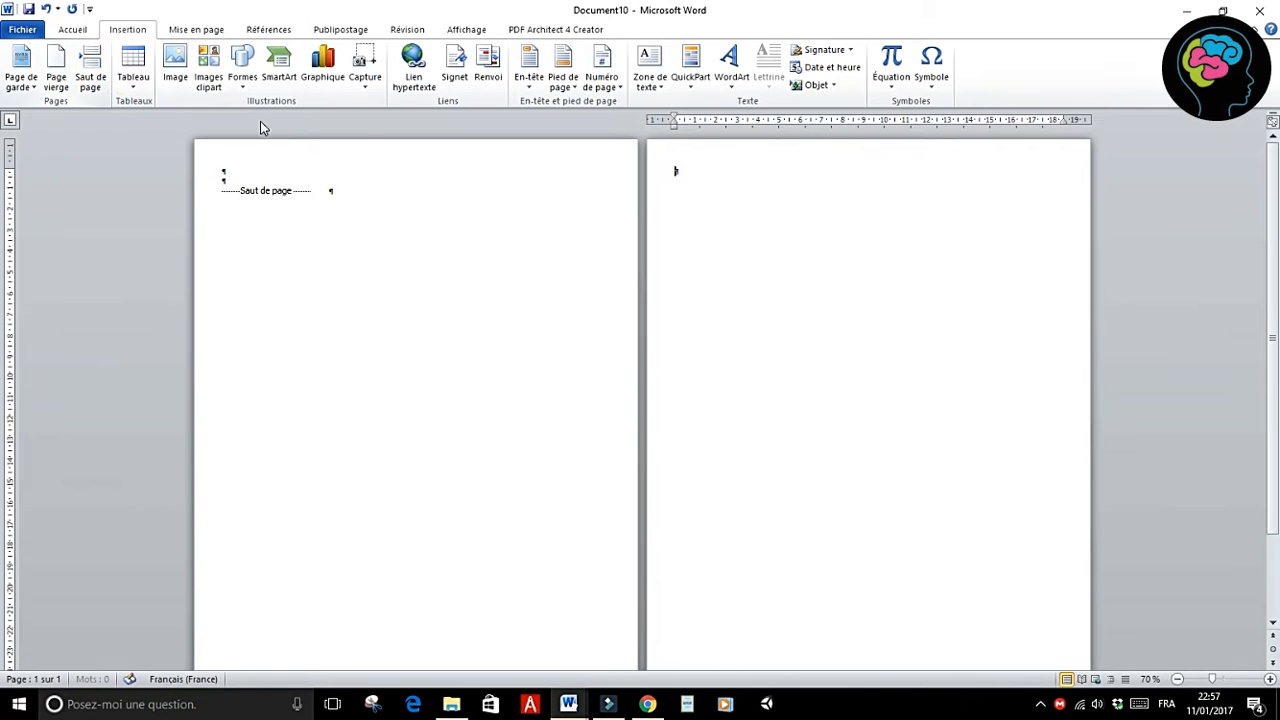
{"action": "left_click", "coordinate": [232, 180]}
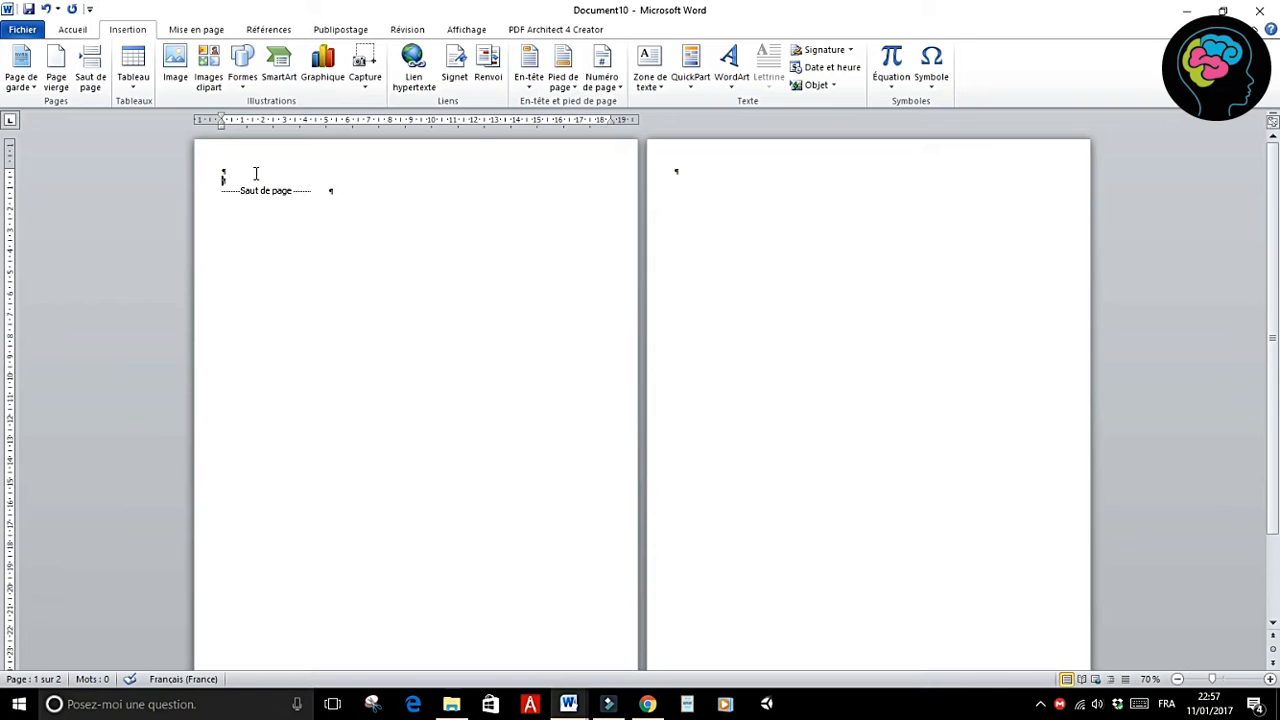
{"action": "left_click", "coordinate": [686, 174]}
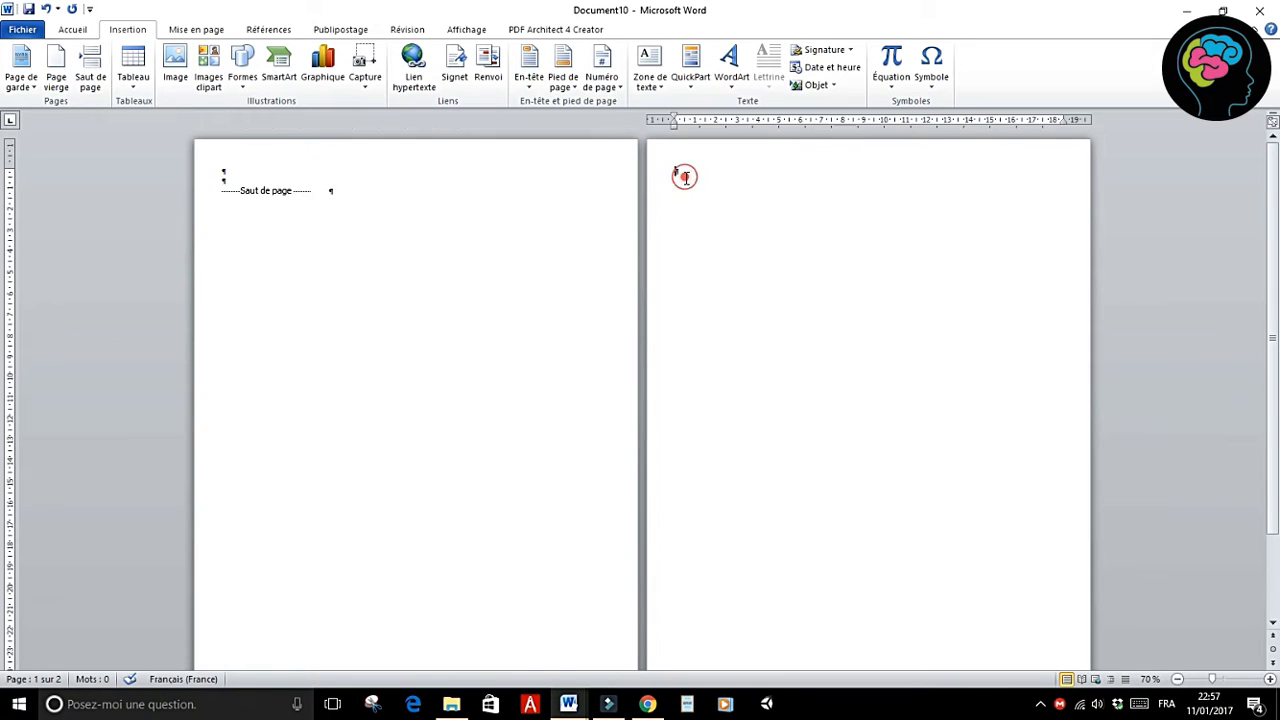
{"action": "key", "text": "Return"}
Step: Insert a table with one row and two columns at the first paragraph of page one
{"action": "left_click", "coordinate": [229, 163]}
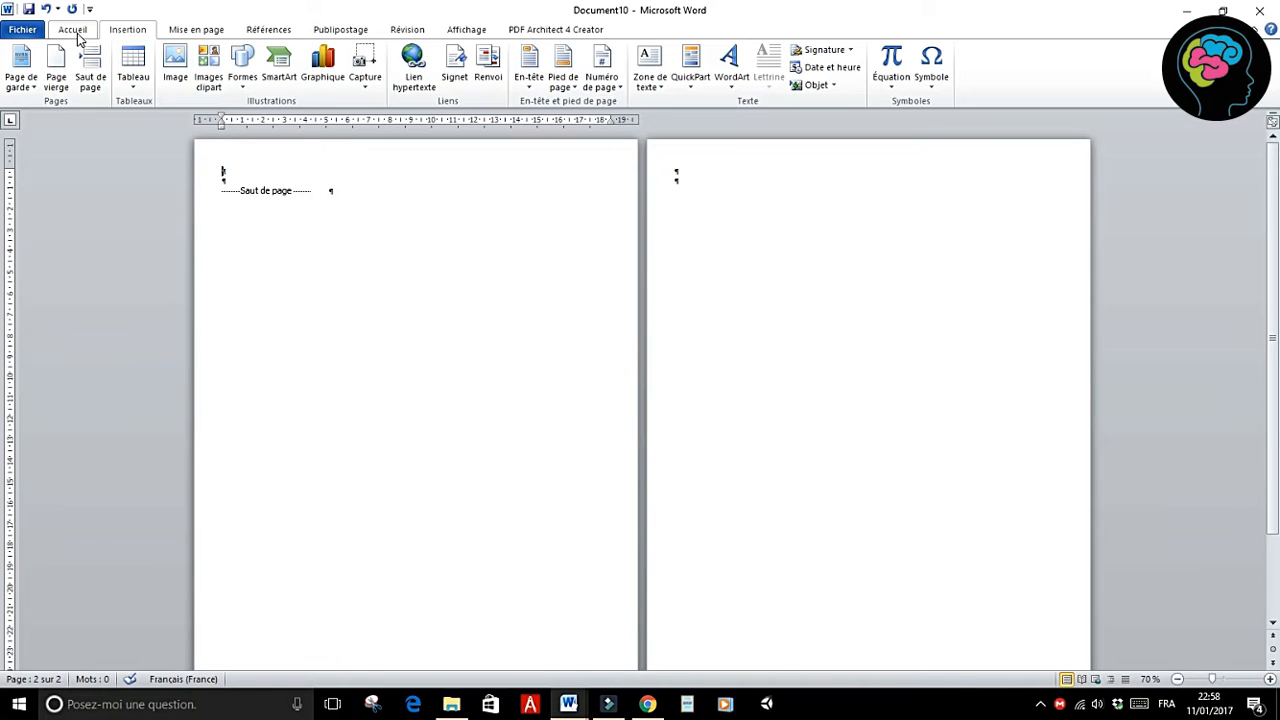
{"action": "left_click", "coordinate": [136, 80]}
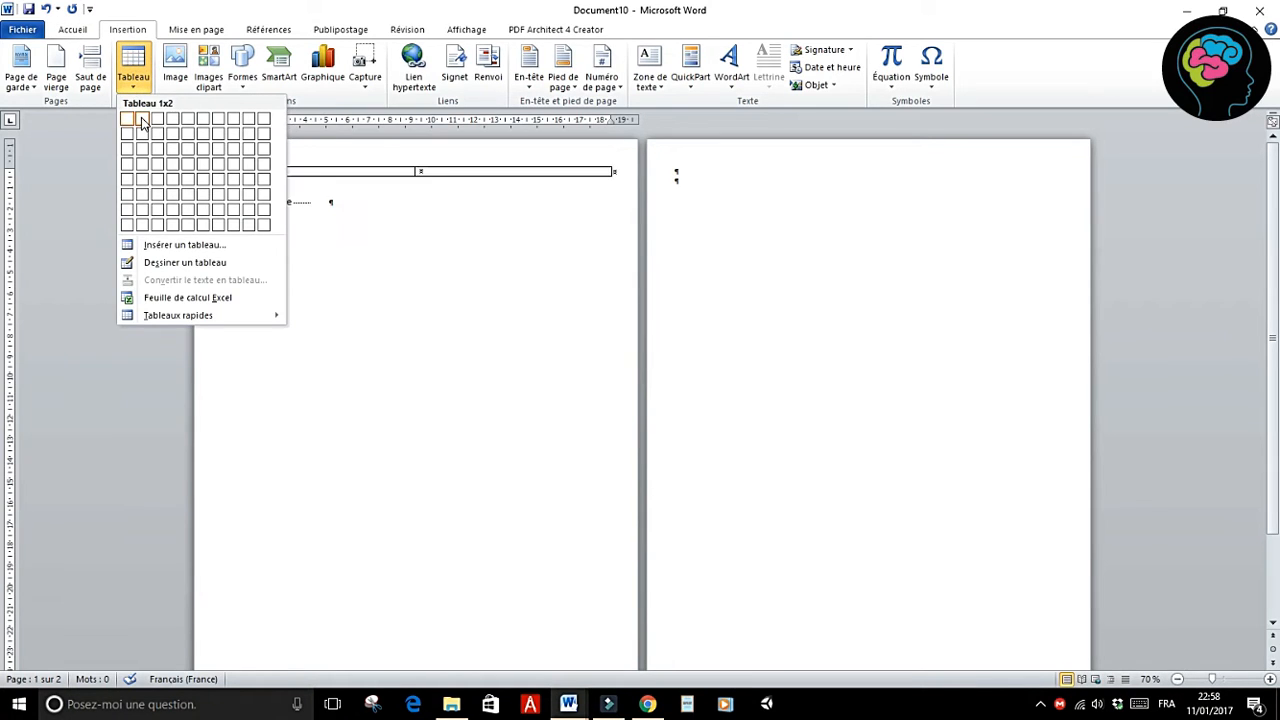
{"action": "left_click", "coordinate": [141, 121]}
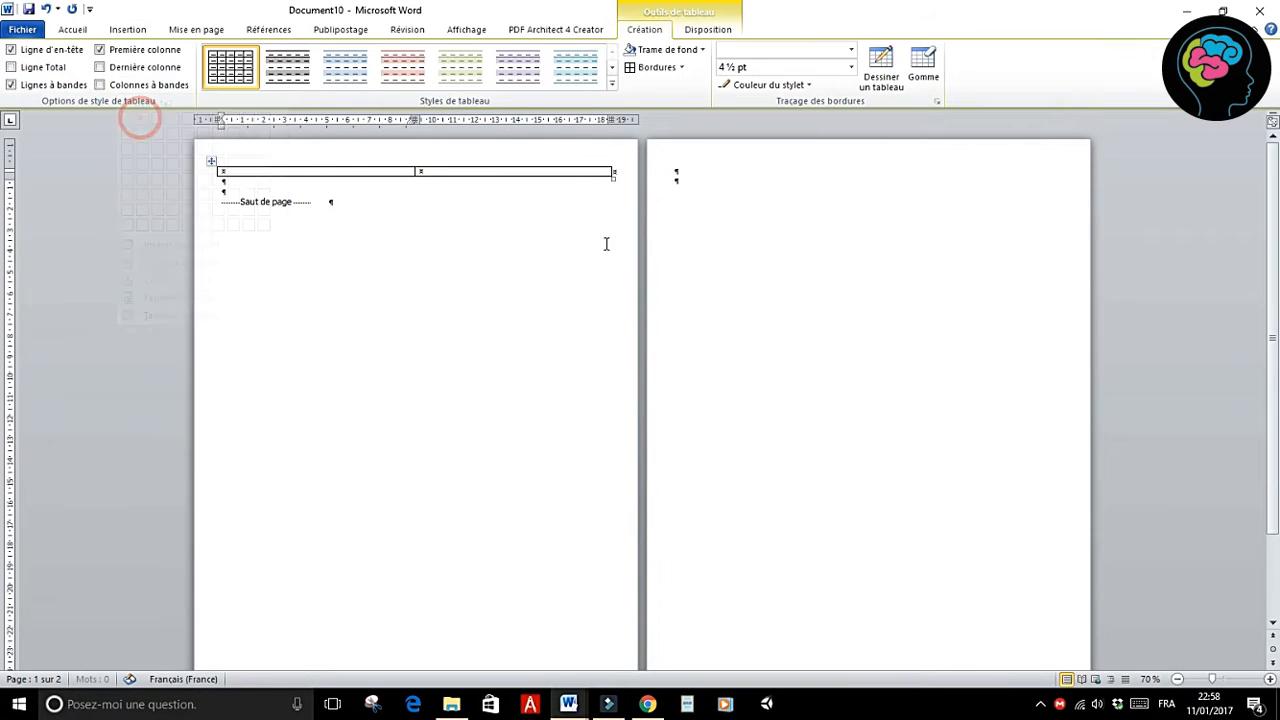
Step: Select the whole table and specify a row height of 6 cm in its properties
{"action": "left_click_drag", "start_coordinate": [257, 171], "coordinate": [408, 165]}
{"action": "left_click", "coordinate": [210, 161]}
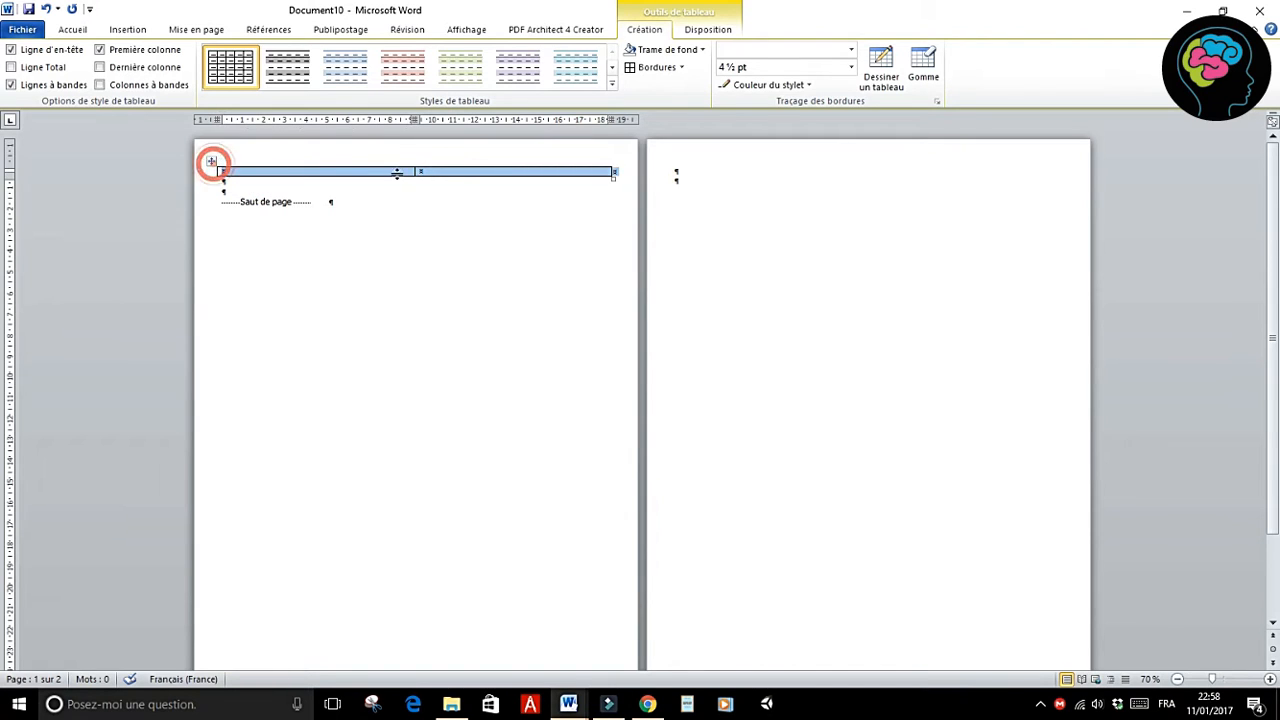
{"action": "right_click", "coordinate": [450, 177]}
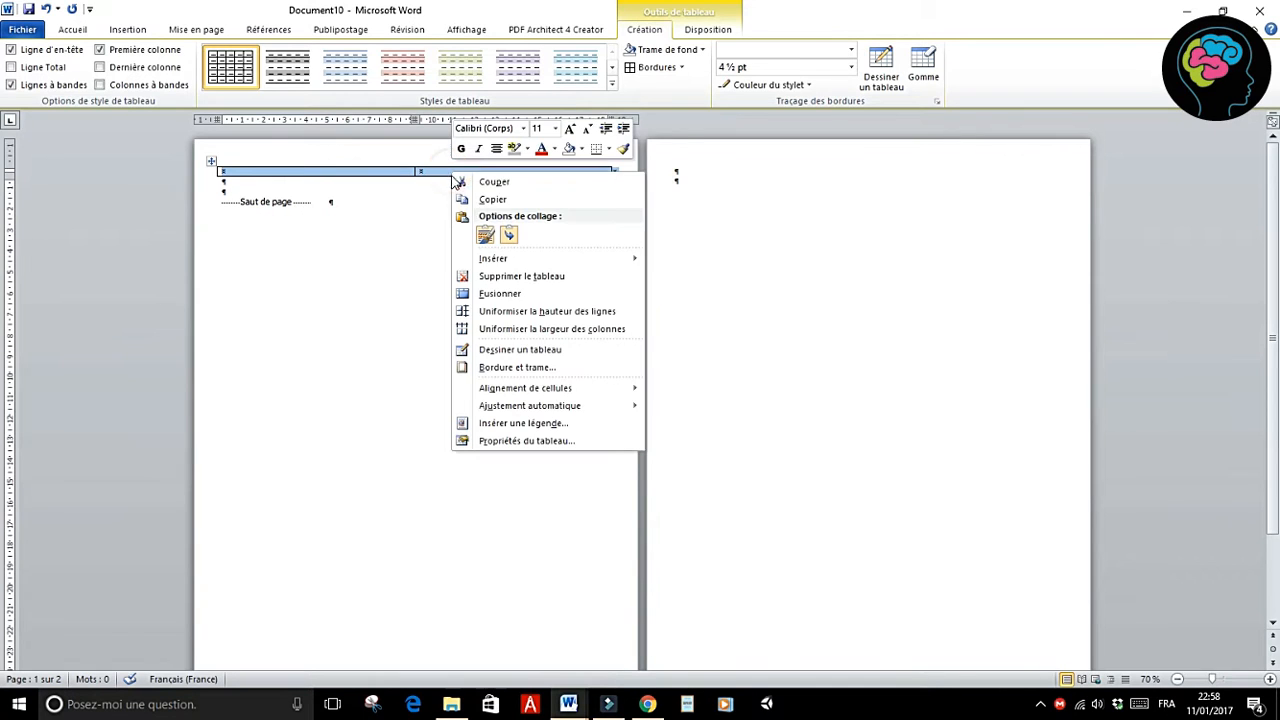
{"action": "left_click", "coordinate": [527, 441]}
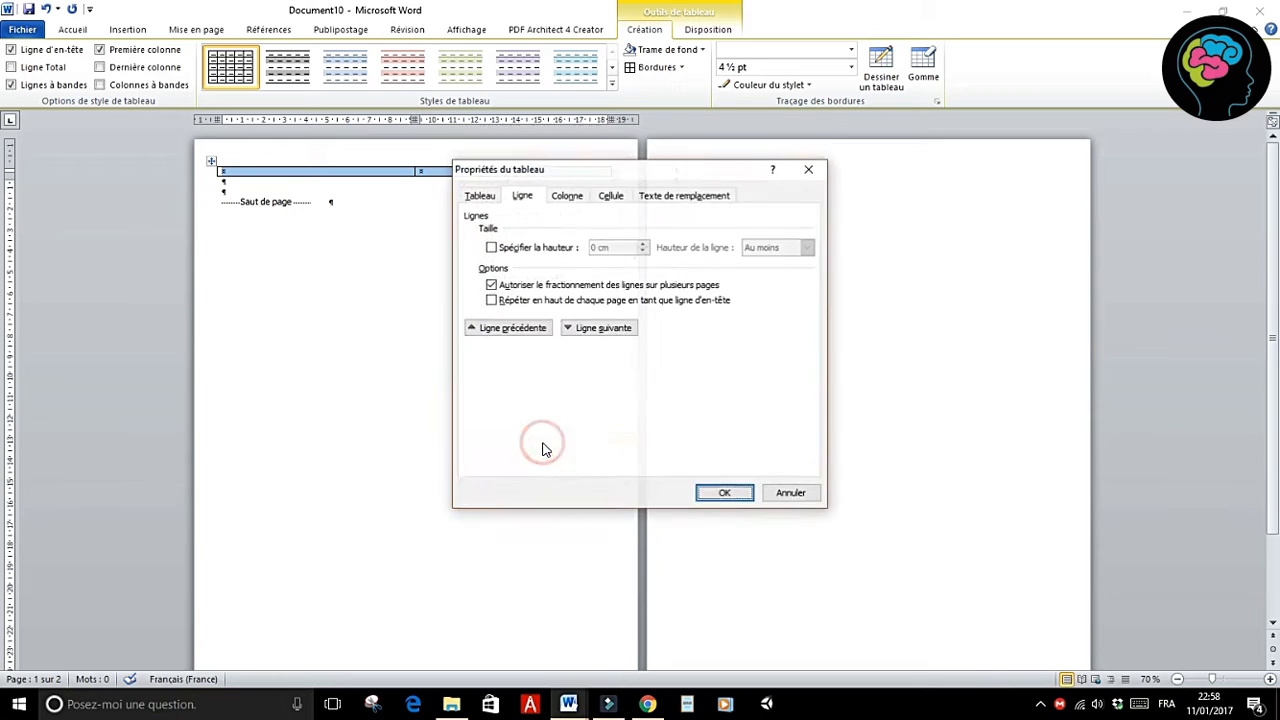
{"action": "left_click", "coordinate": [507, 248]}
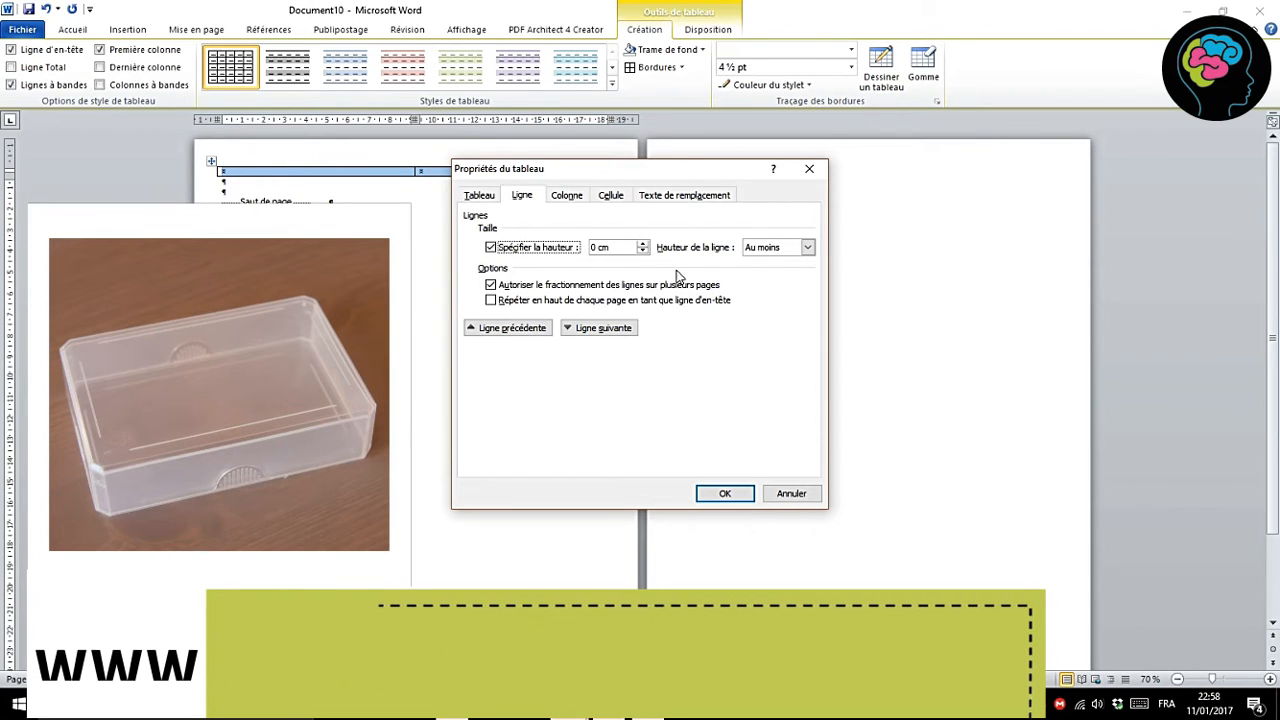
{"action": "double_click", "coordinate": [603, 247]}
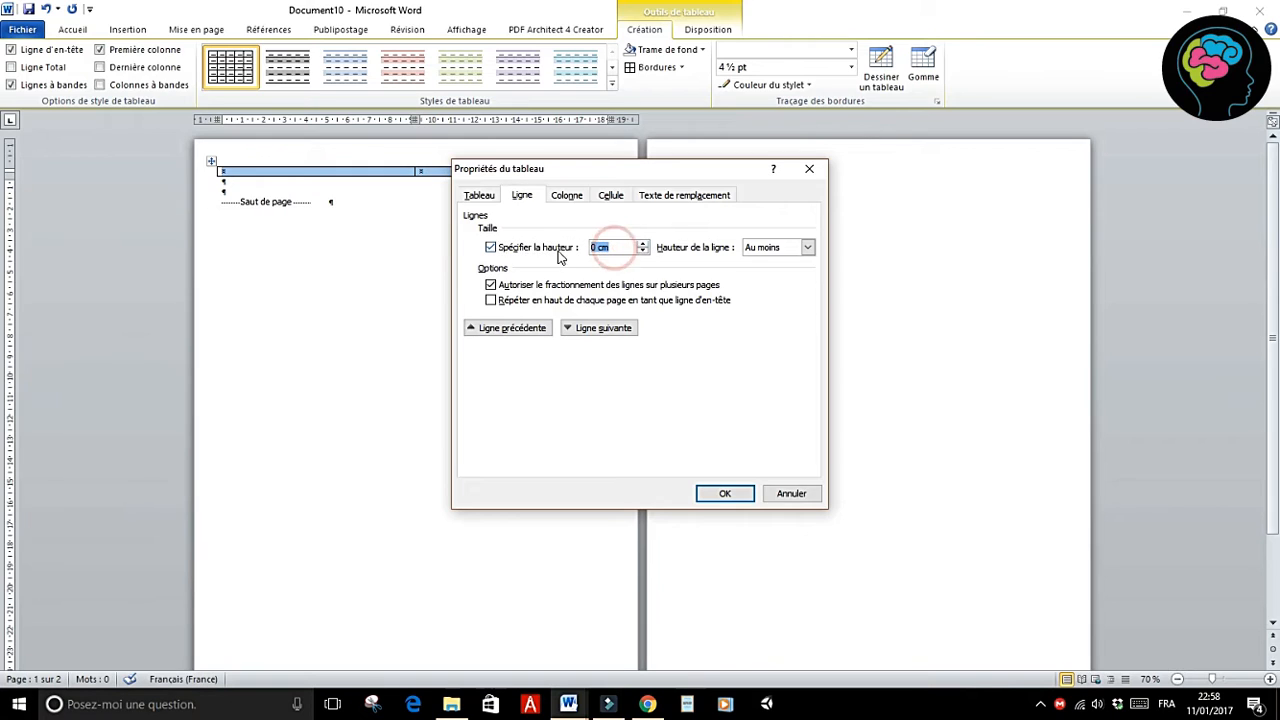
{"action": "type", "text": "6"}
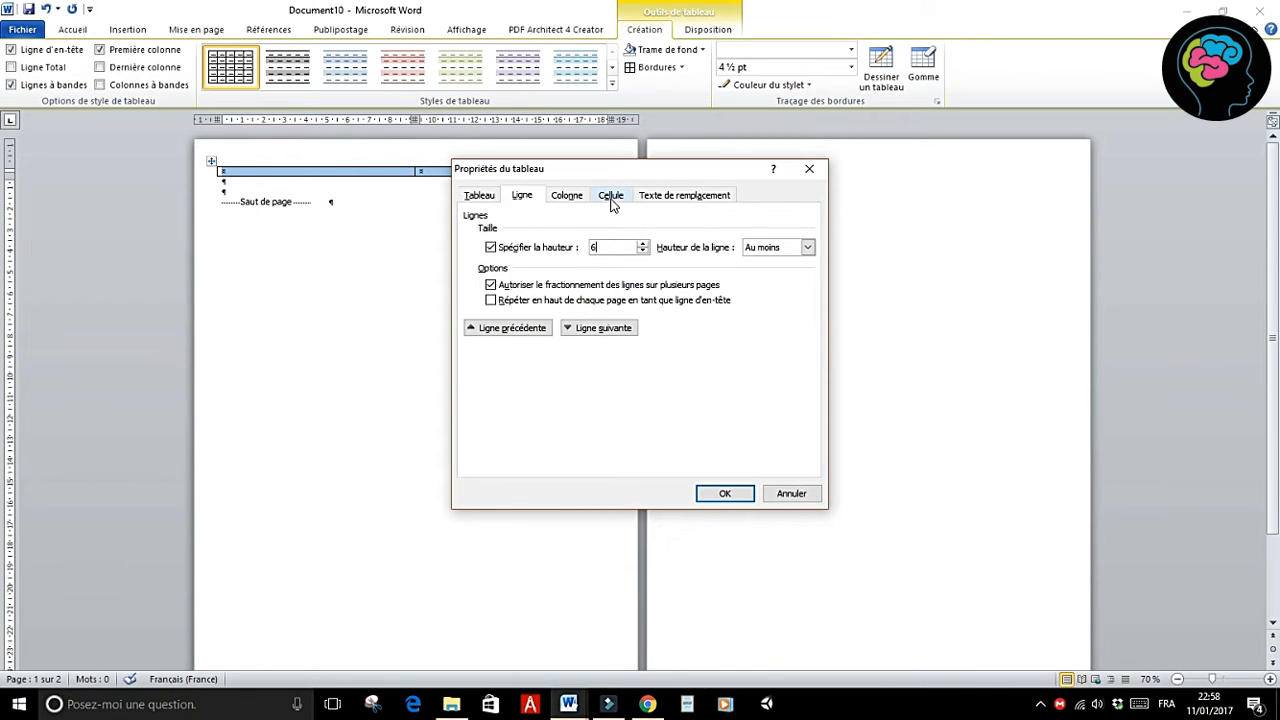
Step: Set the preferred width of both table columns to 9 cm
{"action": "left_click", "coordinate": [567, 196]}
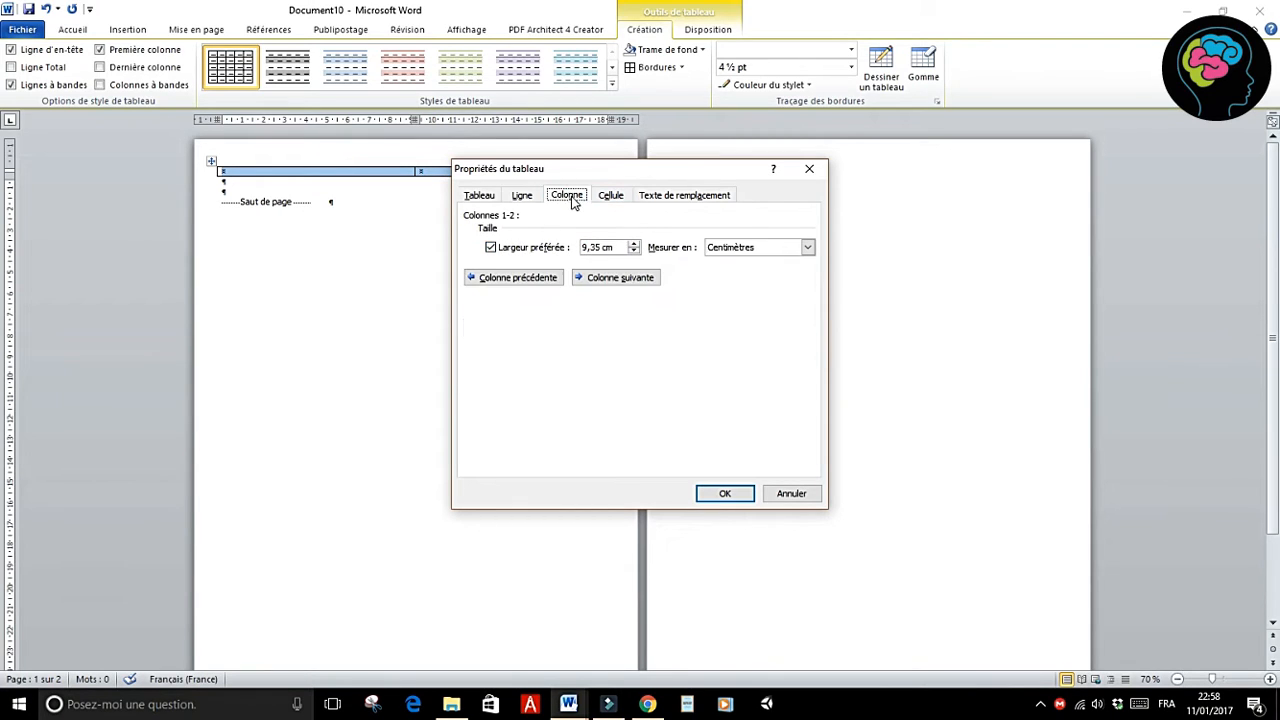
{"action": "left_click", "coordinate": [633, 251]}
{"action": "left_click", "coordinate": [633, 251]}
{"action": "left_click", "coordinate": [633, 251]}
{"action": "left_click", "coordinate": [633, 251]}
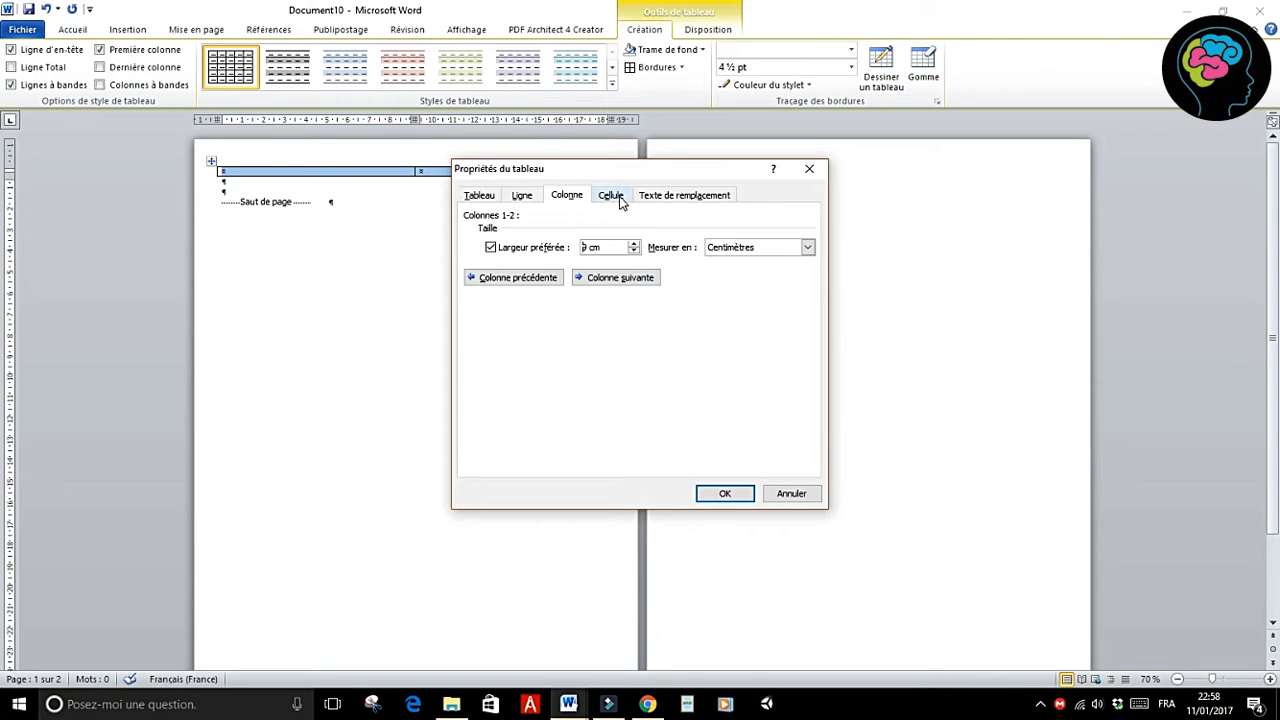
Step: Centre the cell contents vertically, apply the table properties, and centre the table horizontally on the page
{"action": "left_click", "coordinate": [611, 195]}
{"action": "left_click", "coordinate": [543, 290]}
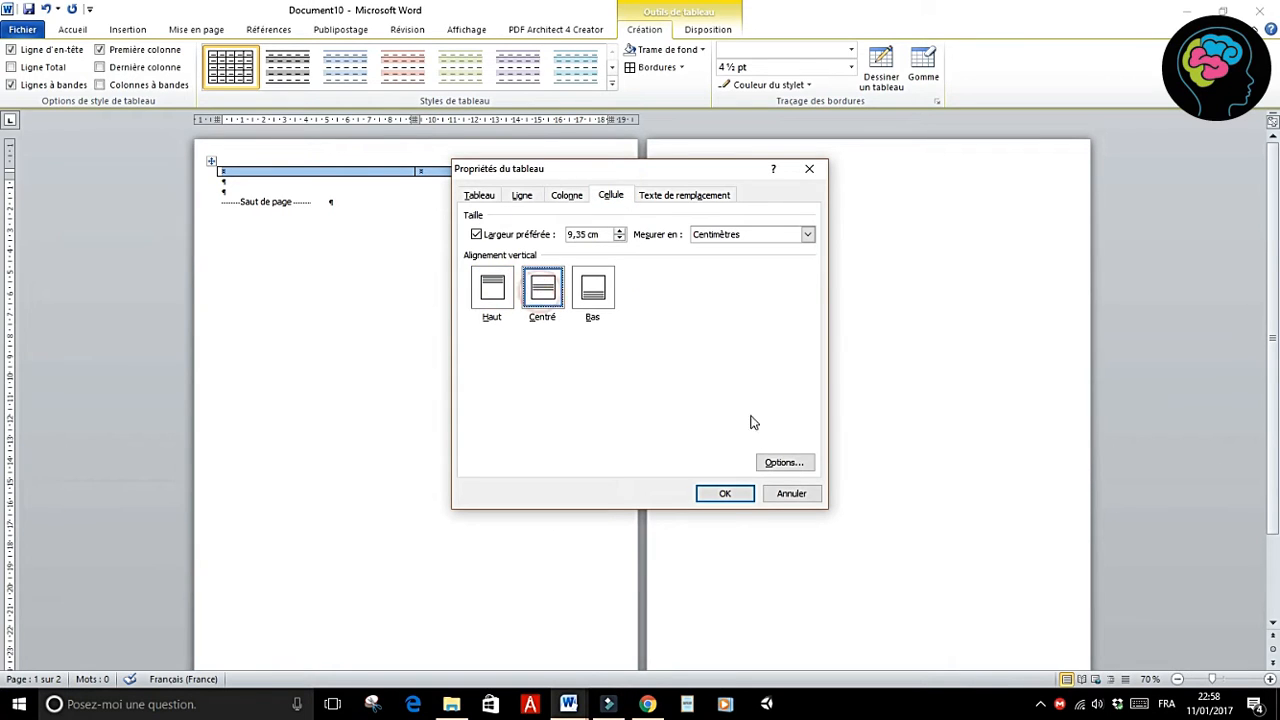
{"action": "left_click", "coordinate": [726, 492]}
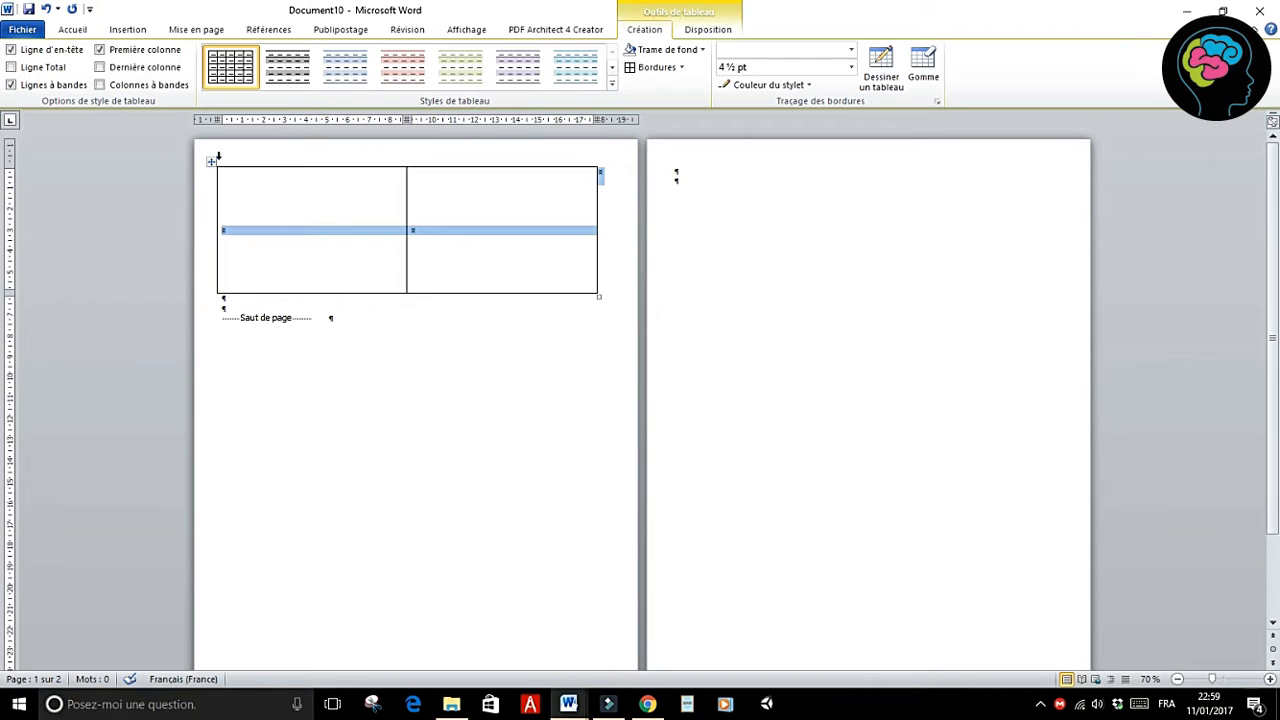
{"action": "left_click", "coordinate": [72, 30]}
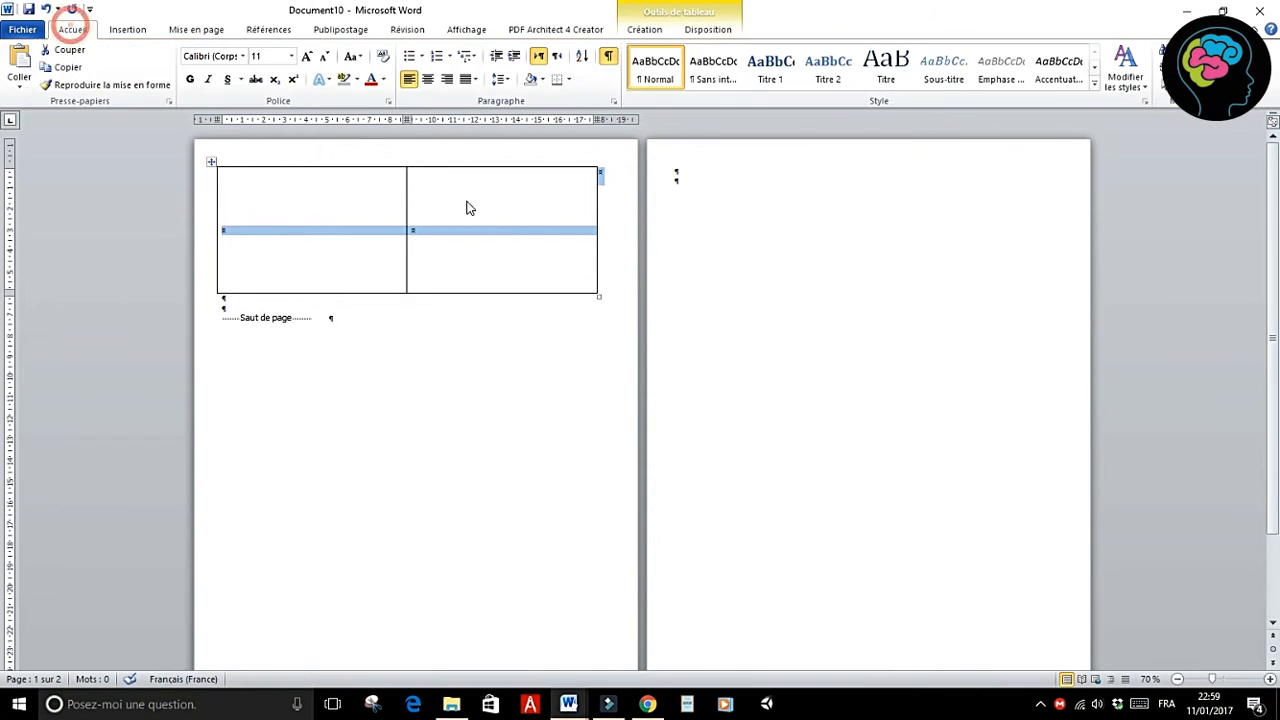
{"action": "left_click", "coordinate": [428, 80]}
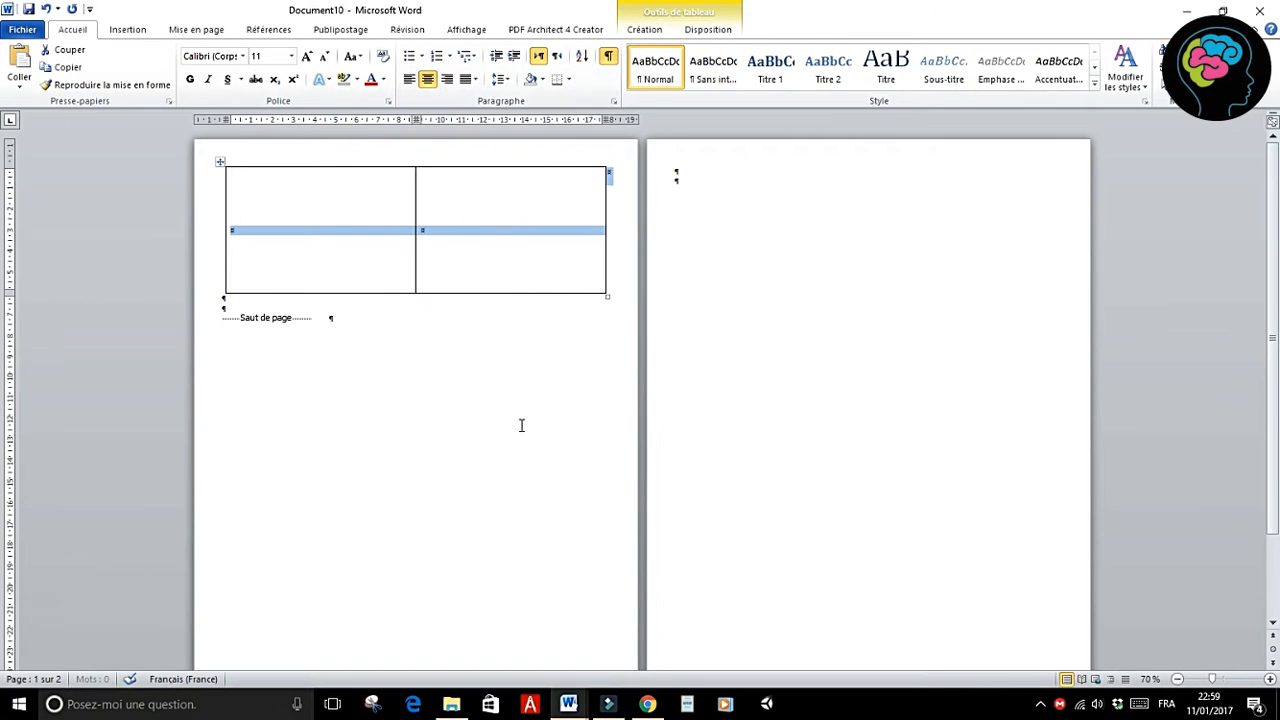
Step: Centre the contents of both table cells horizontally
{"action": "left_click", "coordinate": [449, 441]}
{"action": "left_click", "coordinate": [295, 229]}
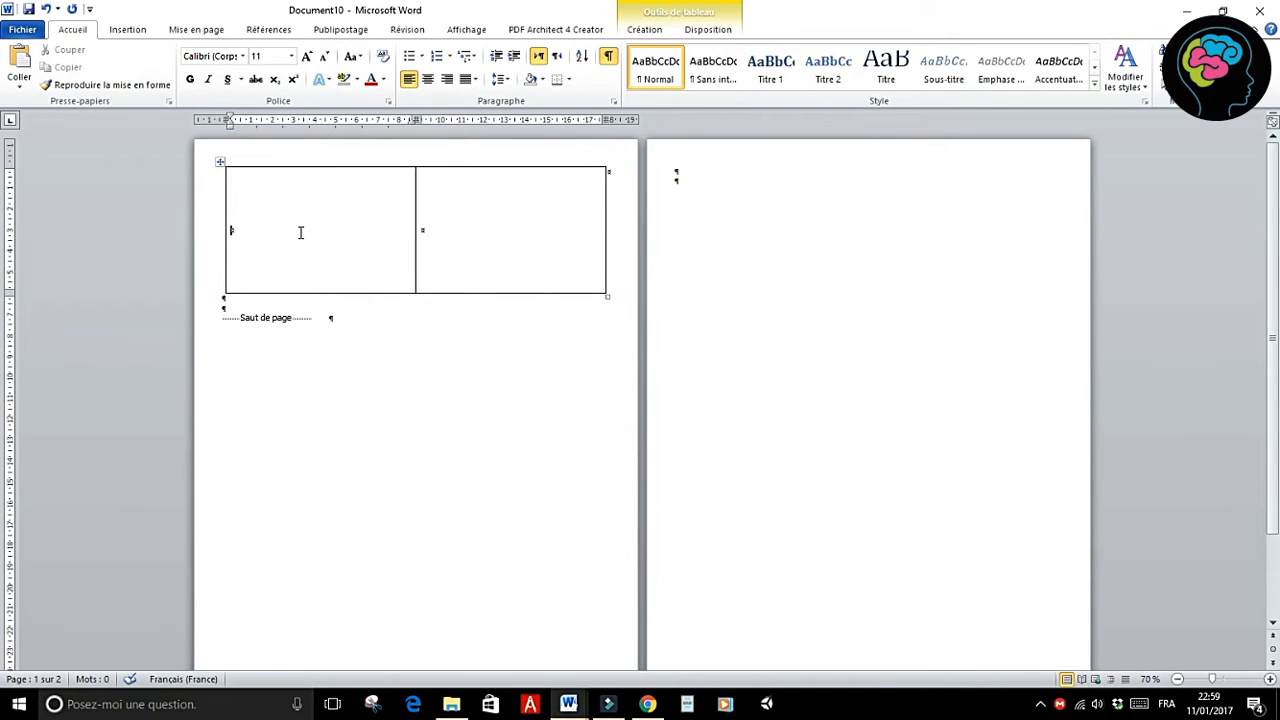
{"action": "left_click_drag", "start_coordinate": [388, 236], "coordinate": [449, 234]}
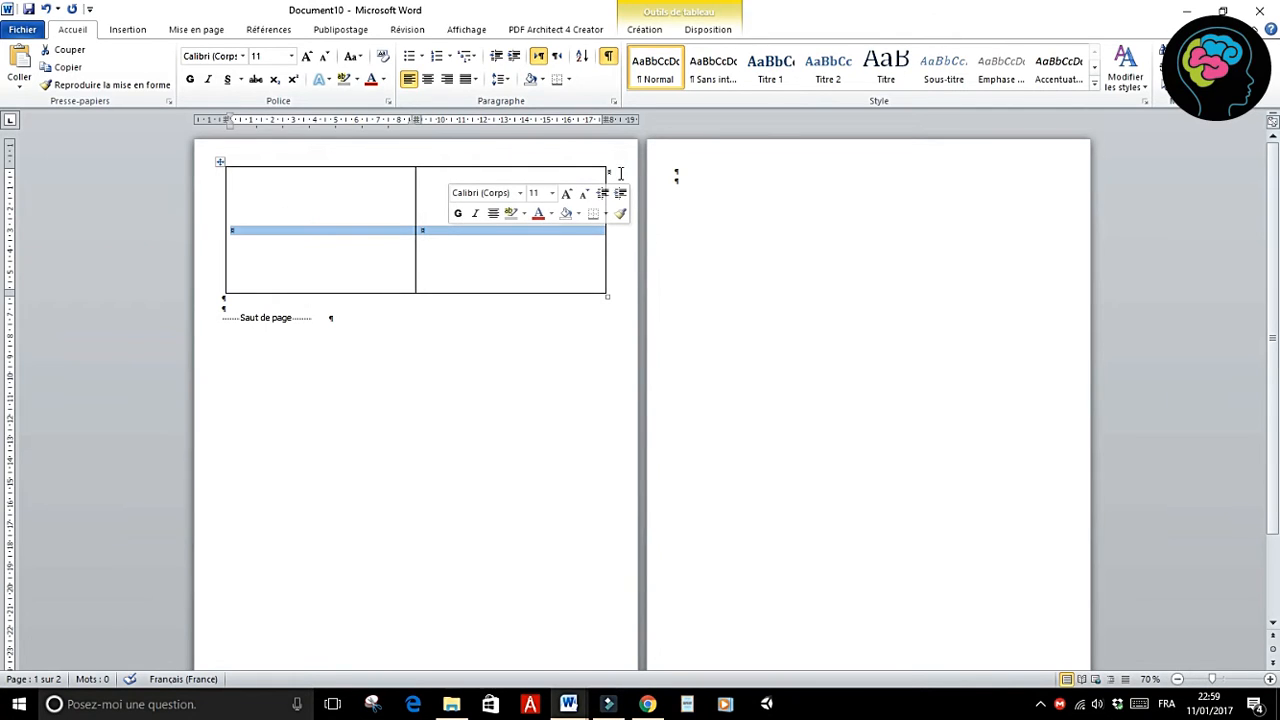
{"action": "left_click", "coordinate": [223, 164]}
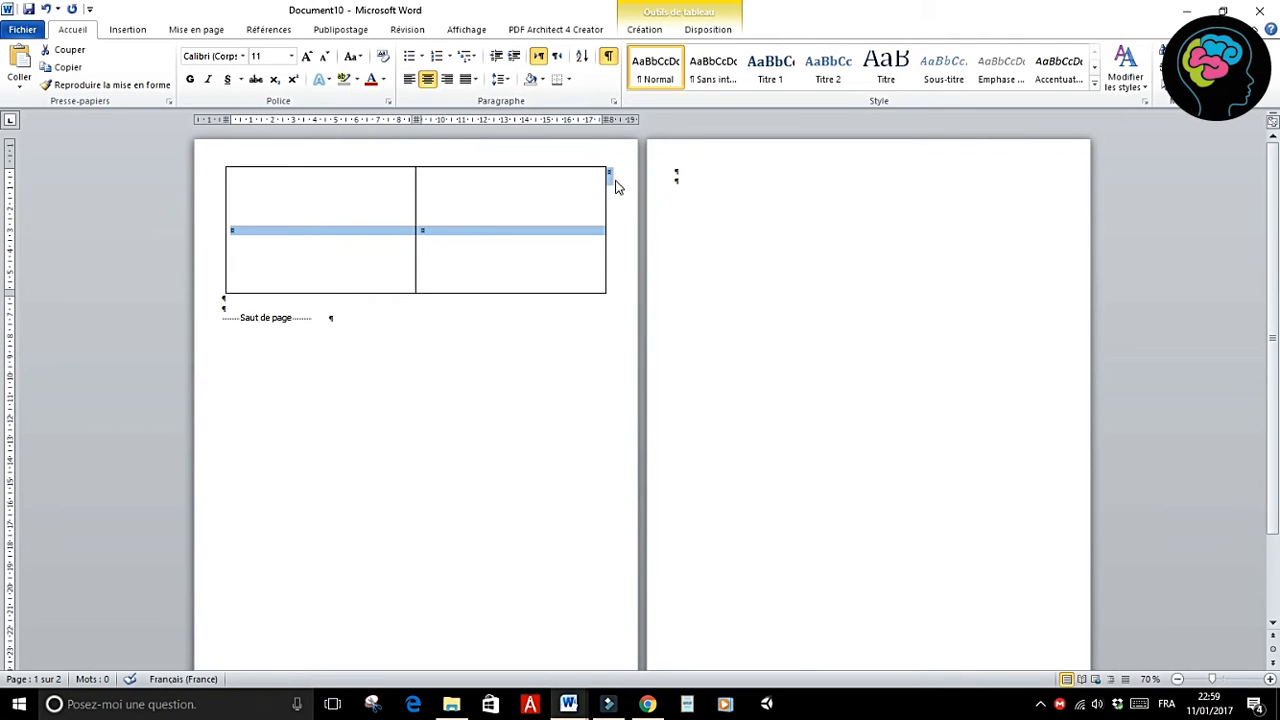
{"action": "left_click", "coordinate": [610, 182]}
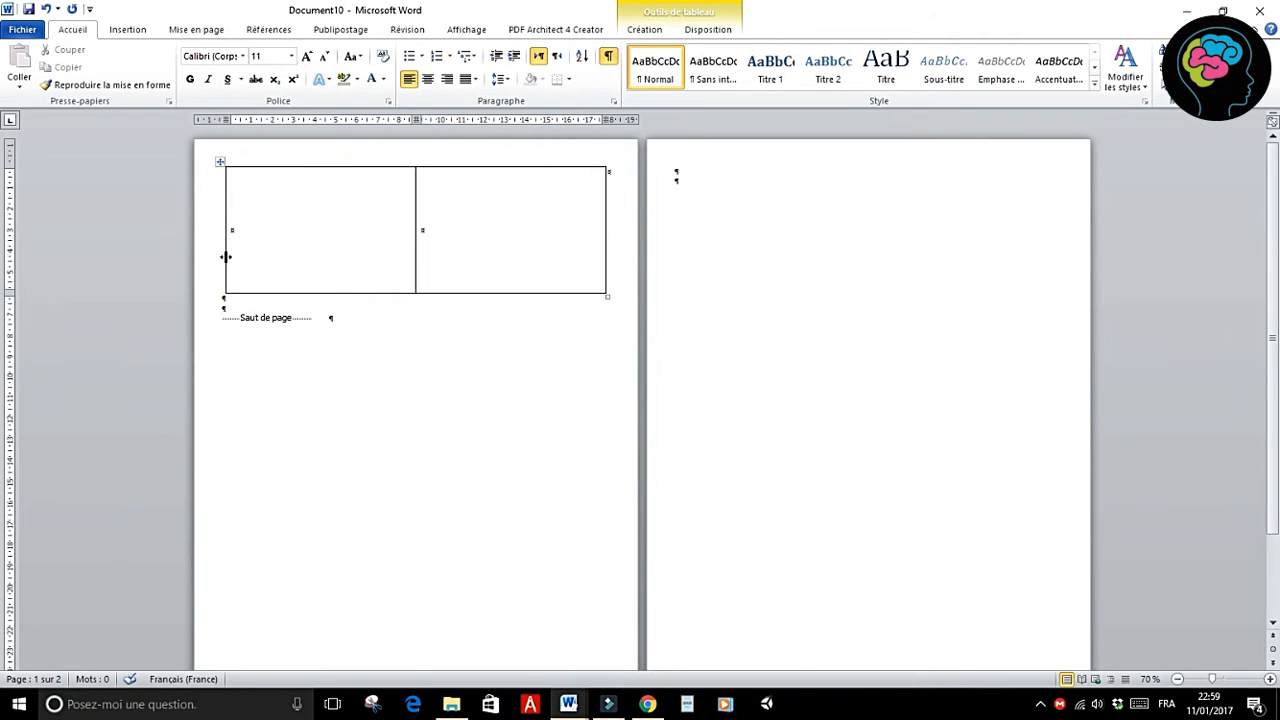
{"action": "left_click_drag", "start_coordinate": [305, 227], "coordinate": [441, 234]}
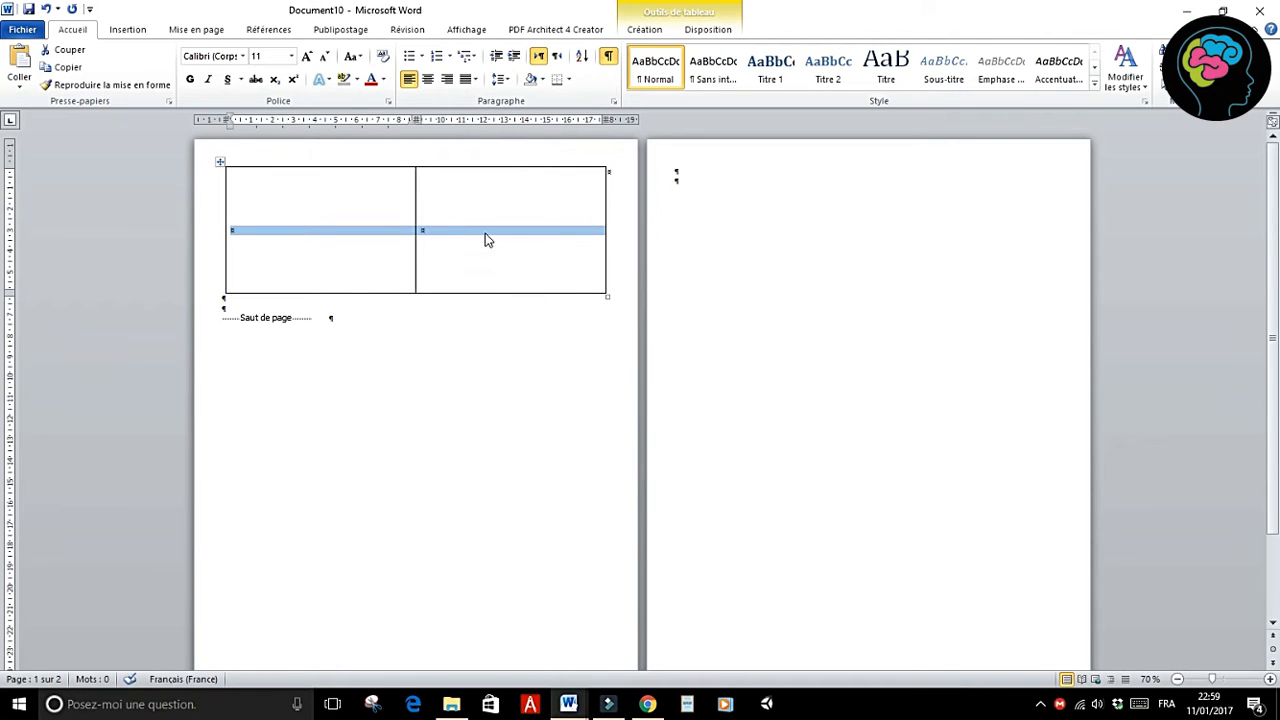
{"action": "left_click", "coordinate": [434, 84]}
{"action": "left_click", "coordinate": [552, 242]}
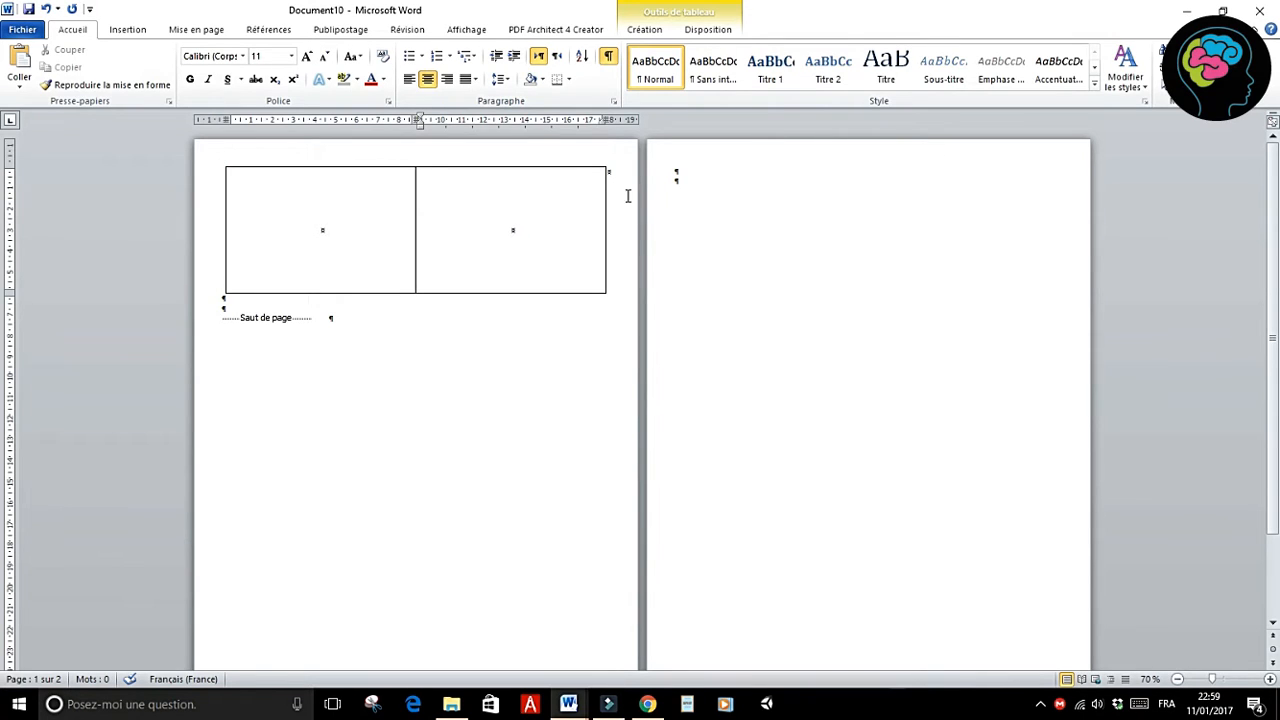
Step: Add three more rows below the first so the table has four rows of two cells
{"action": "left_click", "coordinate": [608, 172]}
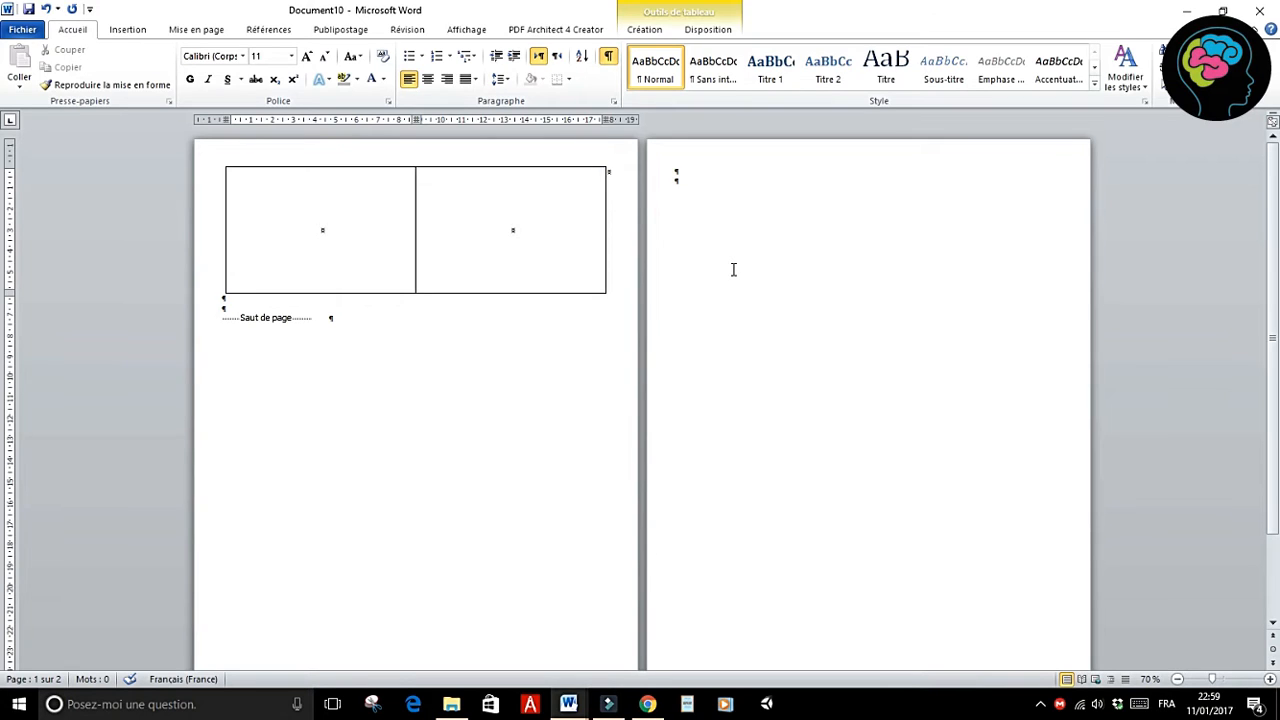
{"action": "key", "text": "Return"}
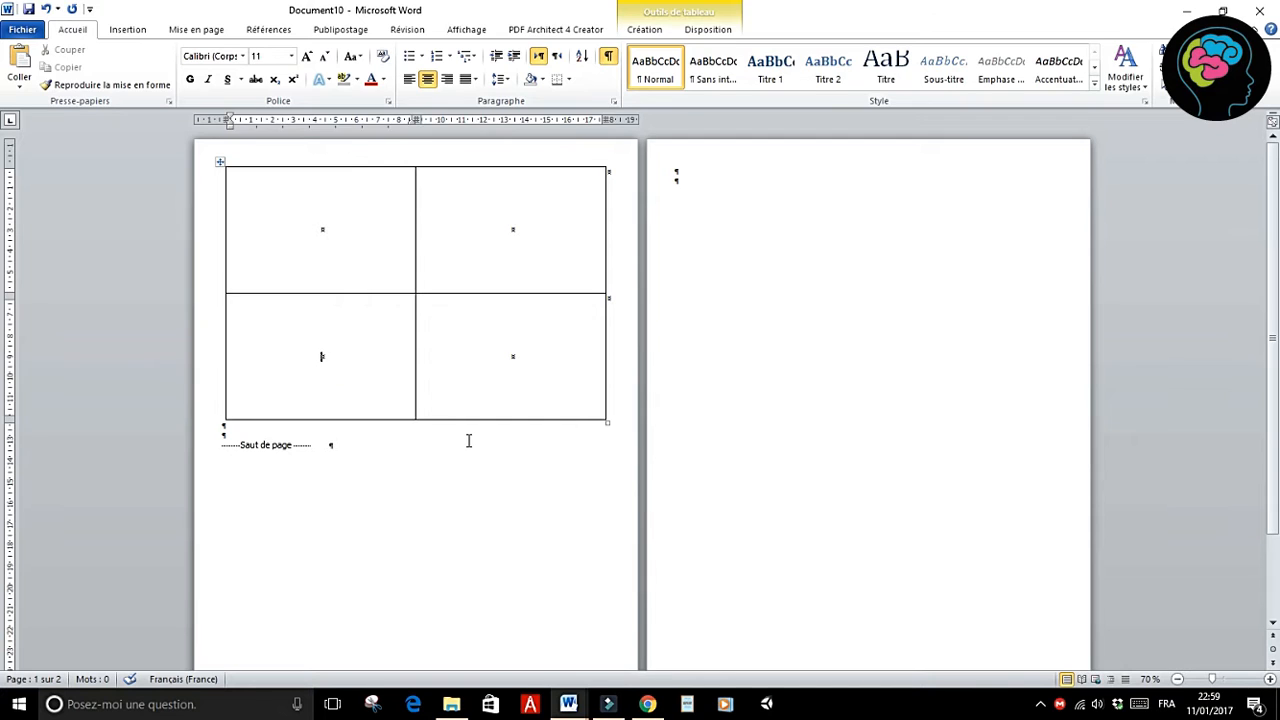
{"action": "key", "text": "Tab"}
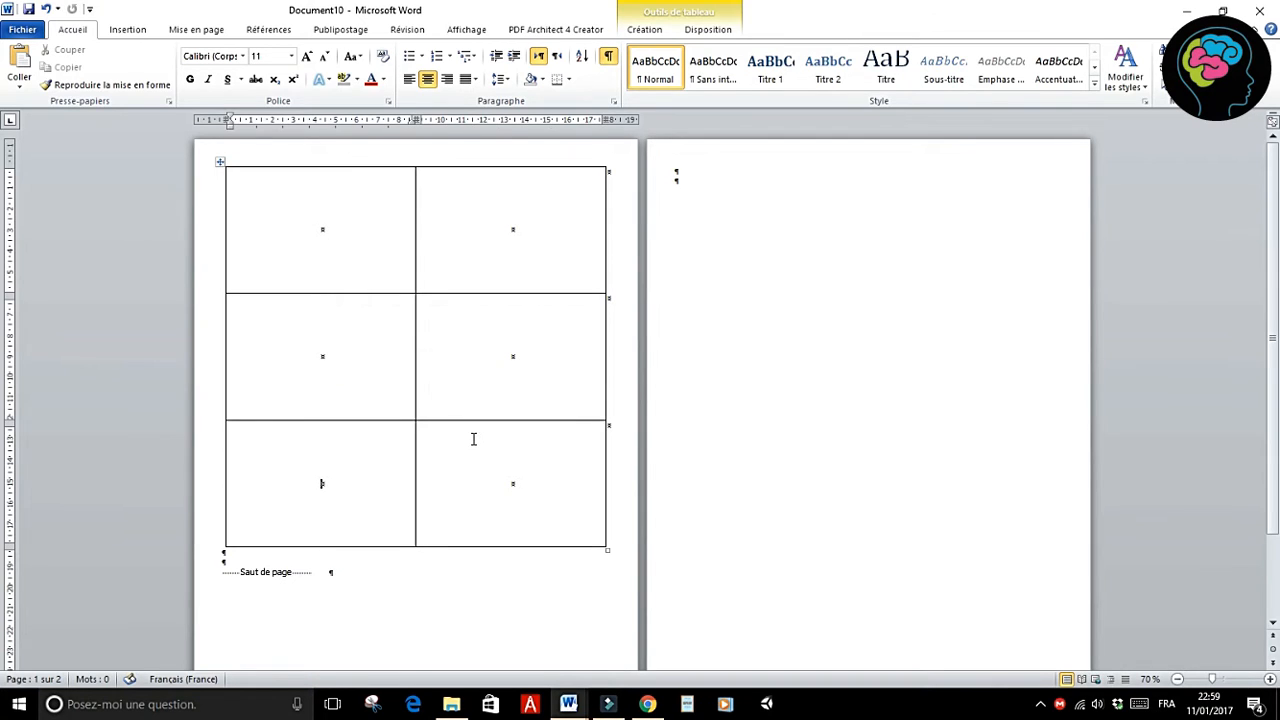
{"action": "key", "text": "Tab"}
{"action": "key", "text": "Tab"}
{"action": "key", "text": "Tab"}
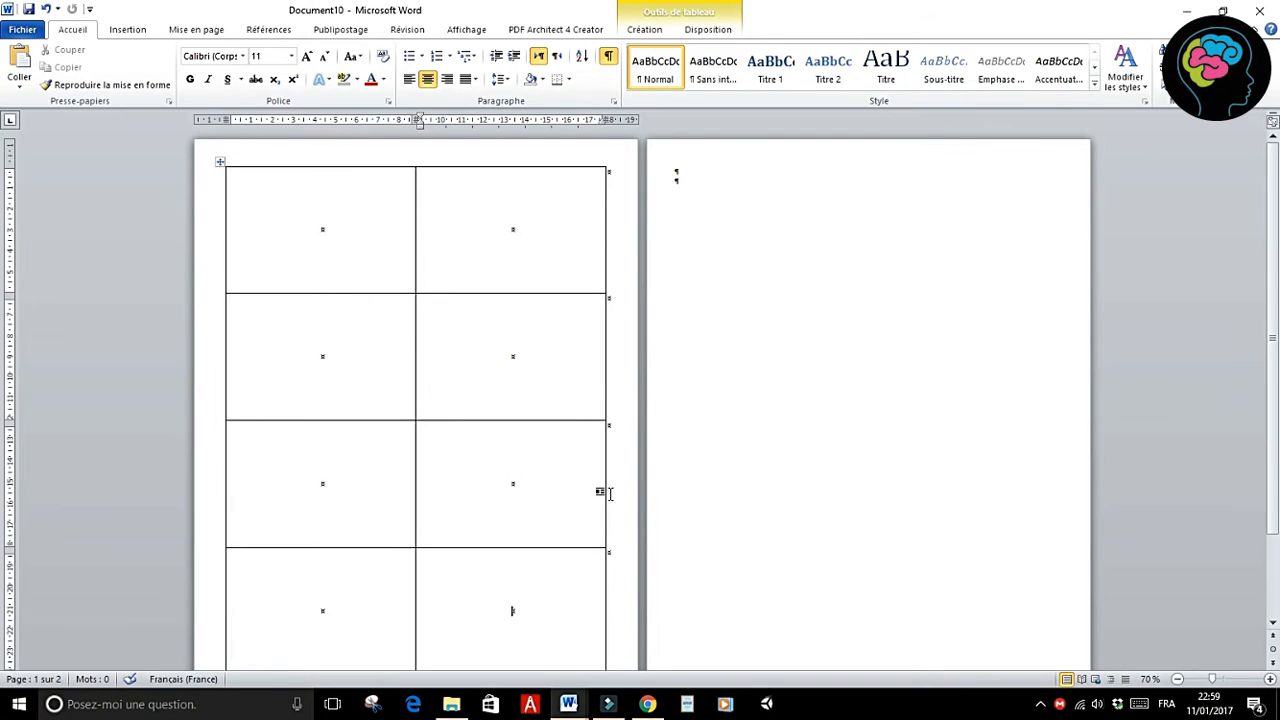
{"action": "left_click_drag", "start_coordinate": [1216, 679], "coordinate": [1207, 682]}
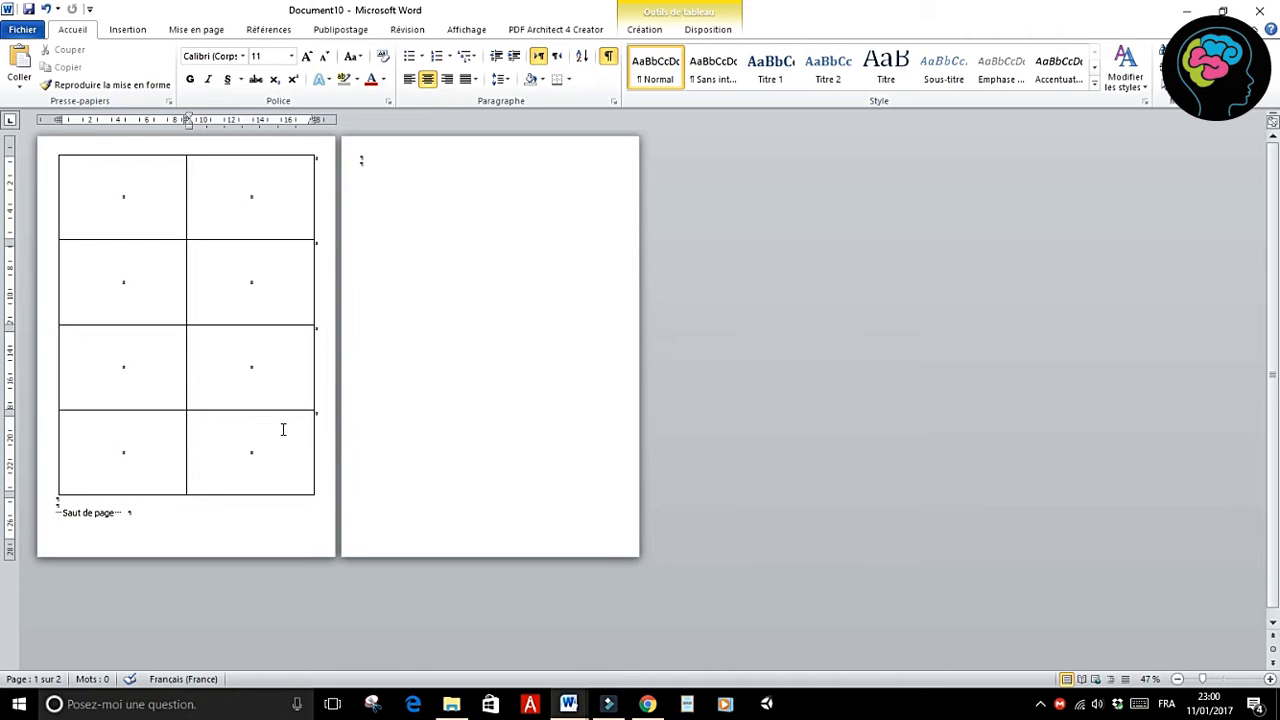
{"action": "left_click", "coordinate": [1210, 681]}
{"action": "left_click_drag", "start_coordinate": [1210, 681], "coordinate": [1217, 681]}
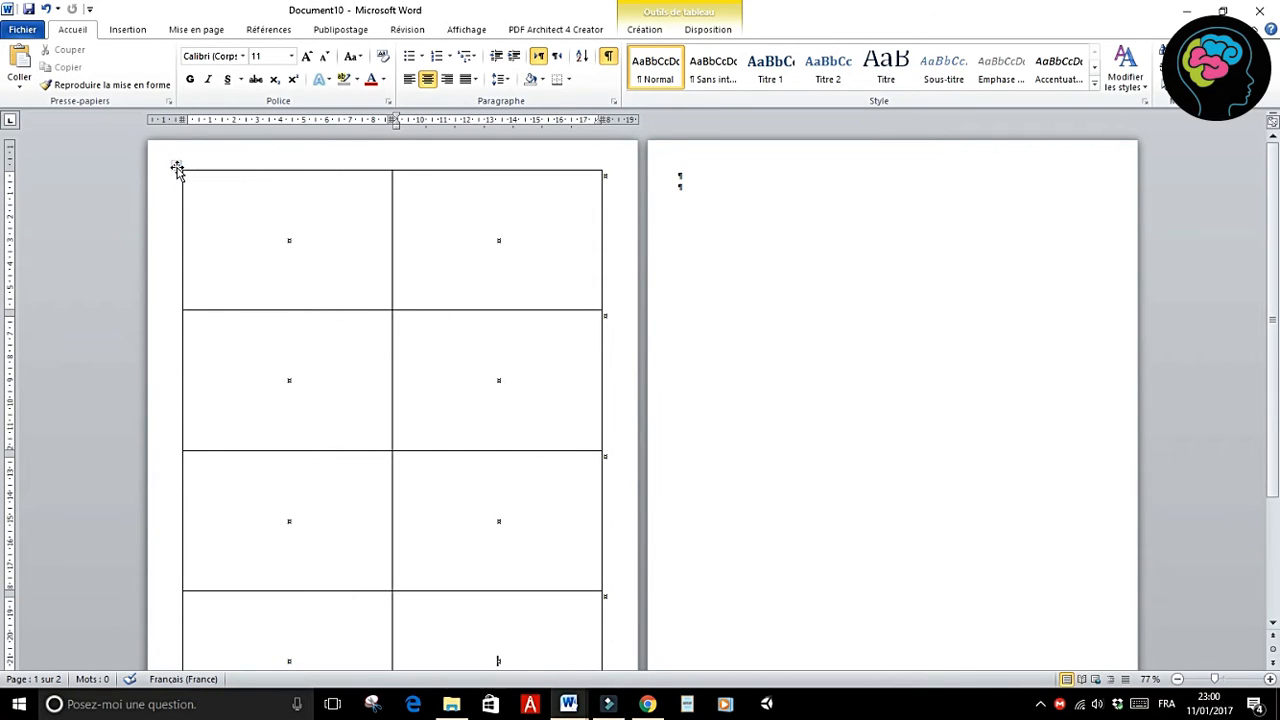
Step: Set the table border pen to the automatic colour and a 6 pt line thickness
{"action": "left_click", "coordinate": [752, 197]}
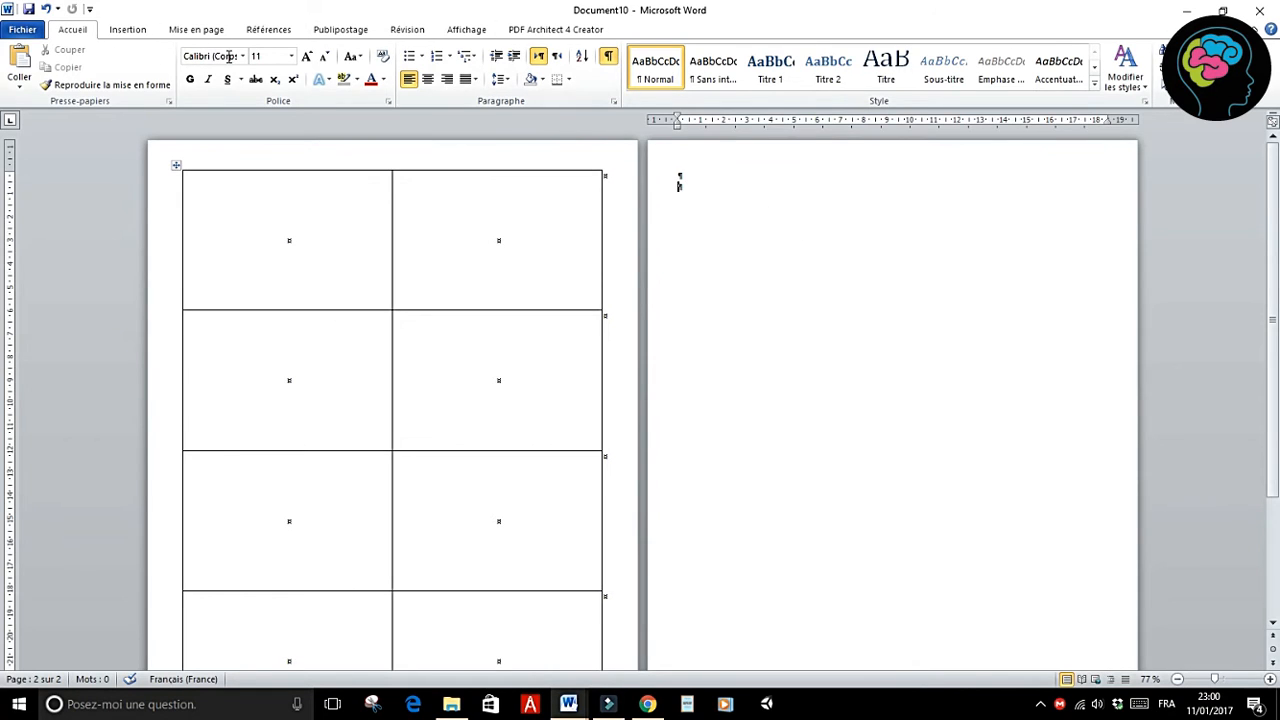
{"action": "left_click", "coordinate": [266, 217]}
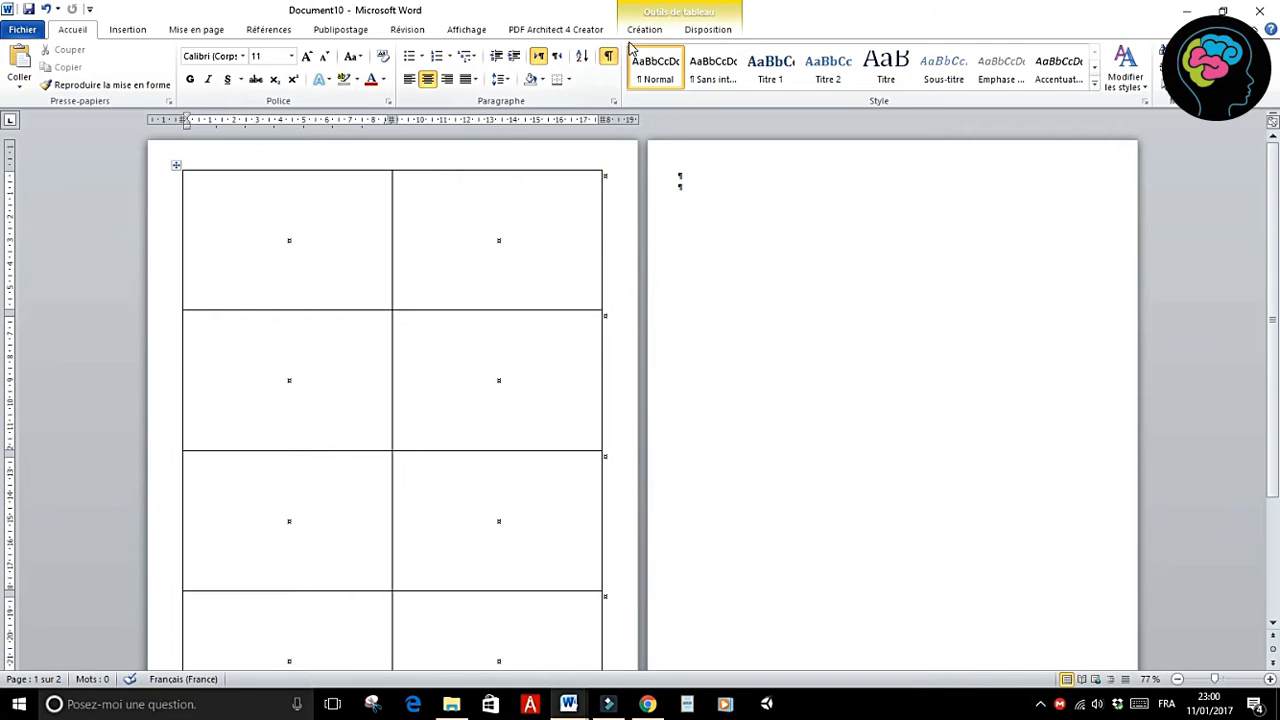
{"action": "left_click", "coordinate": [645, 31]}
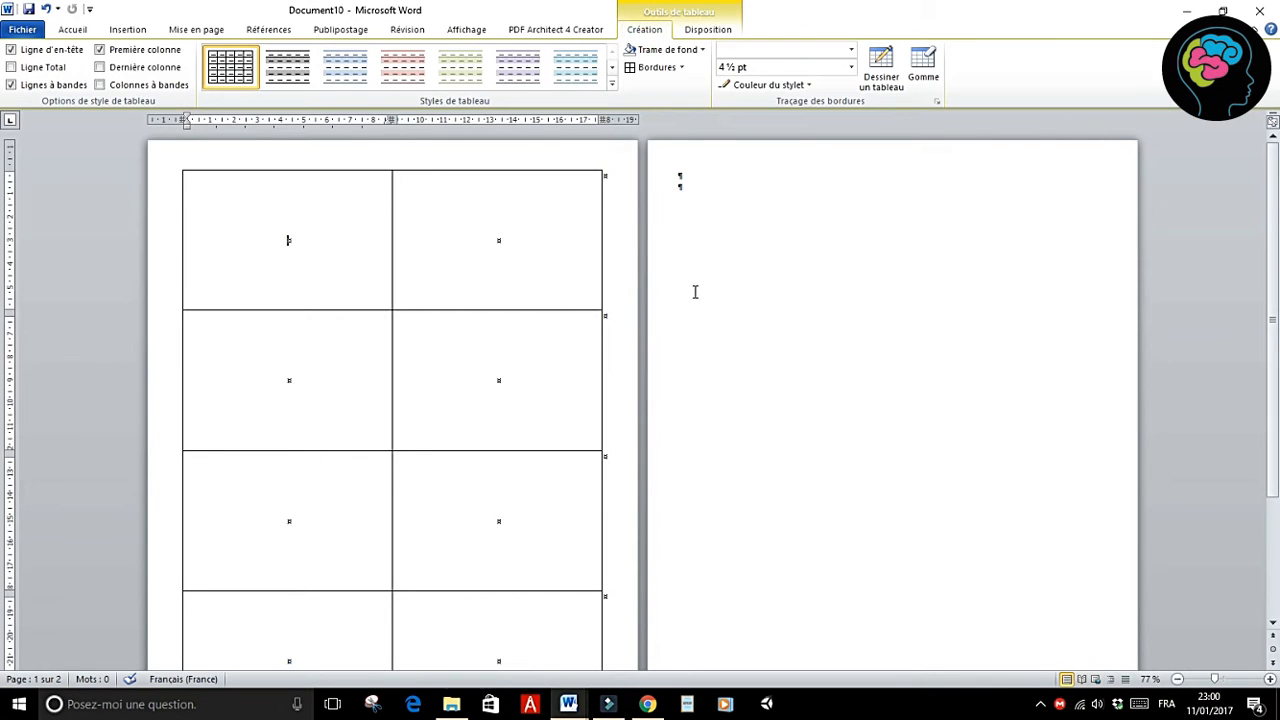
{"action": "left_click", "coordinate": [766, 85]}
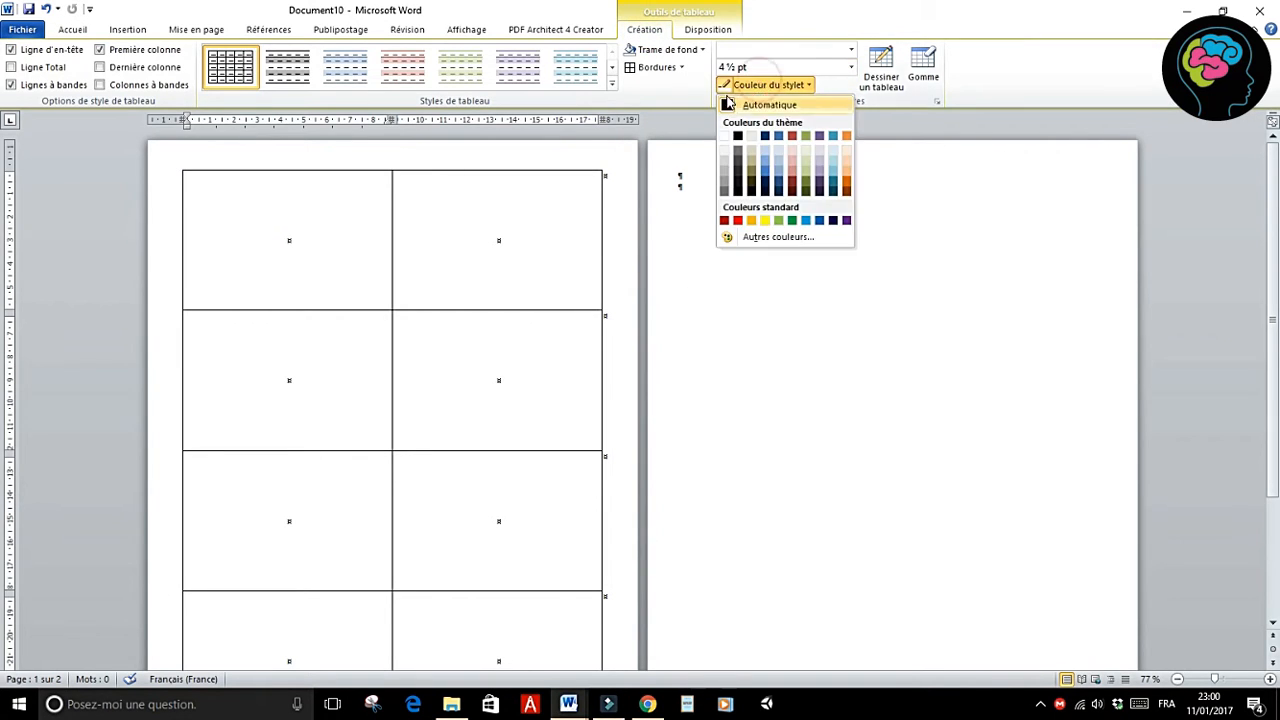
{"action": "left_click", "coordinate": [735, 106]}
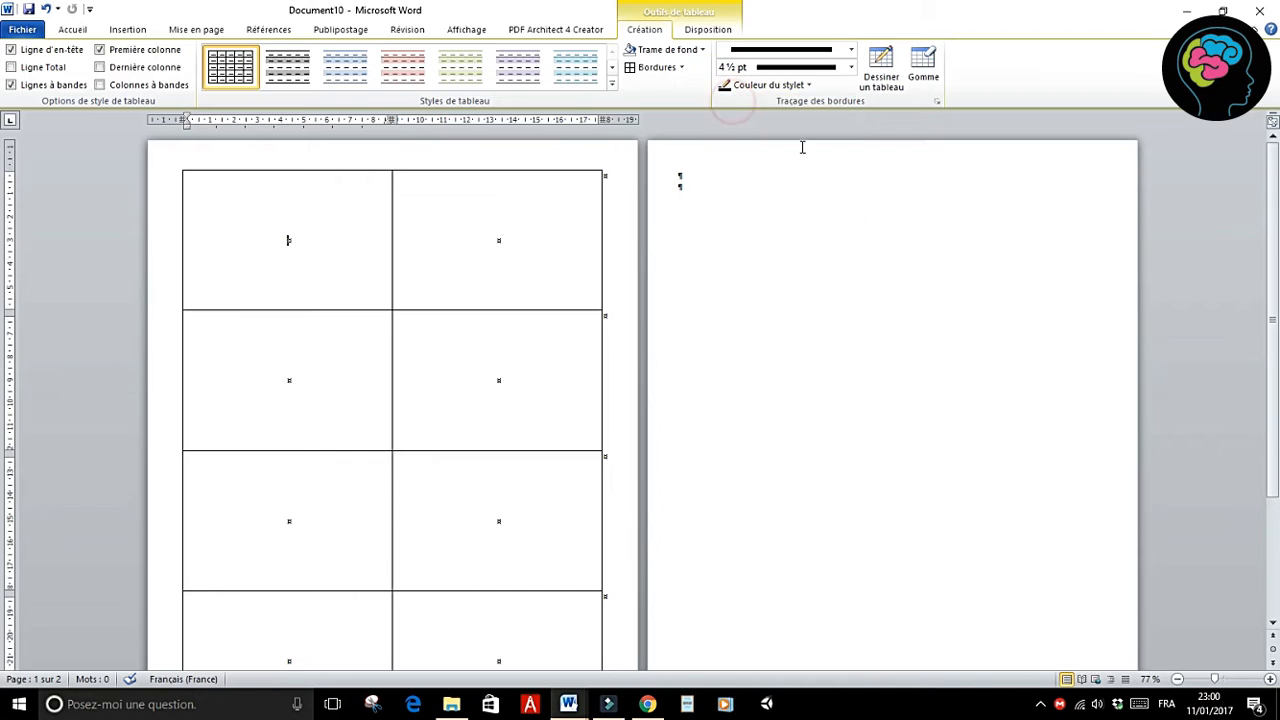
{"action": "left_click", "coordinate": [851, 67]}
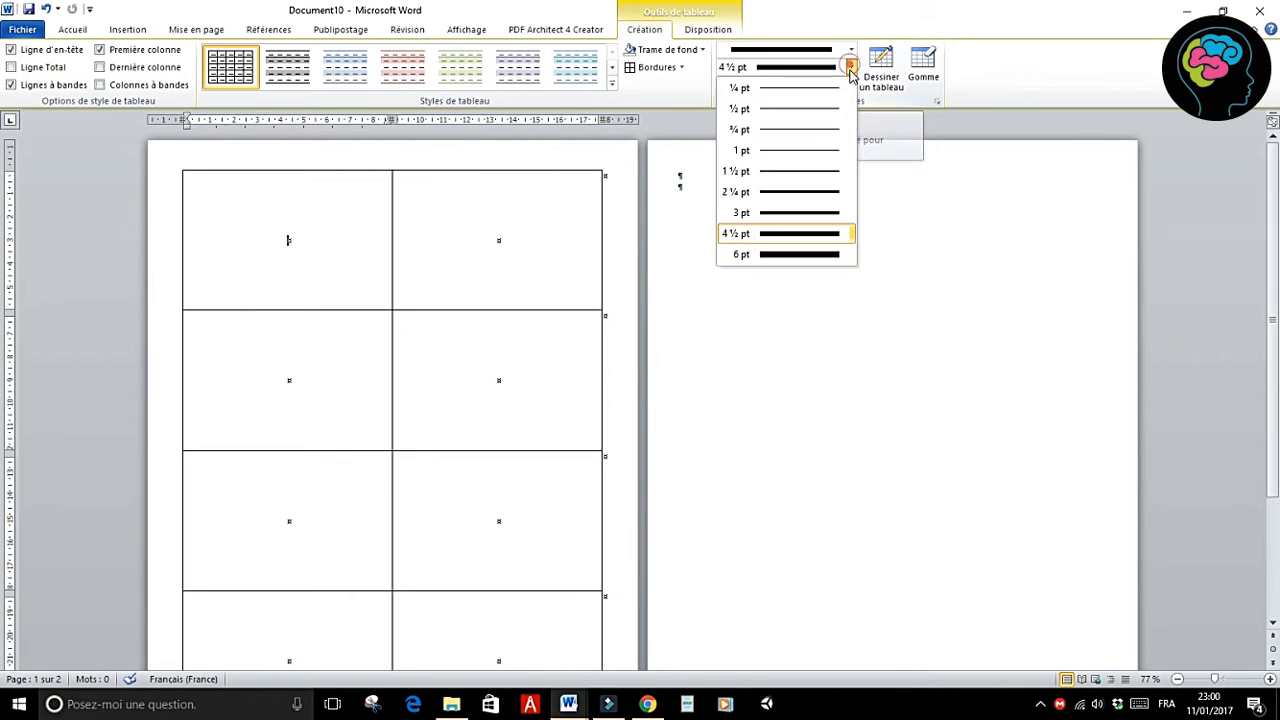
{"action": "left_click", "coordinate": [787, 254]}
Step: Apply the 6 pt borders to every cell of the whole table
{"action": "left_click", "coordinate": [641, 69]}
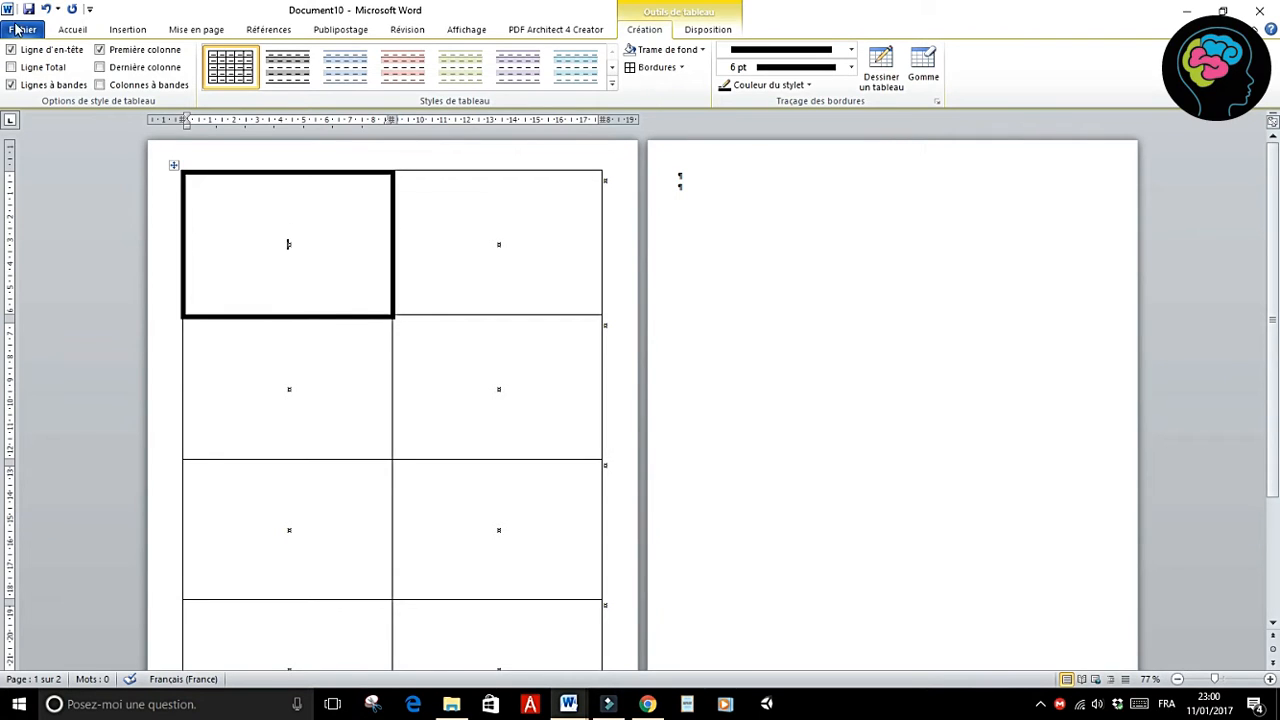
{"action": "left_click", "coordinate": [45, 9]}
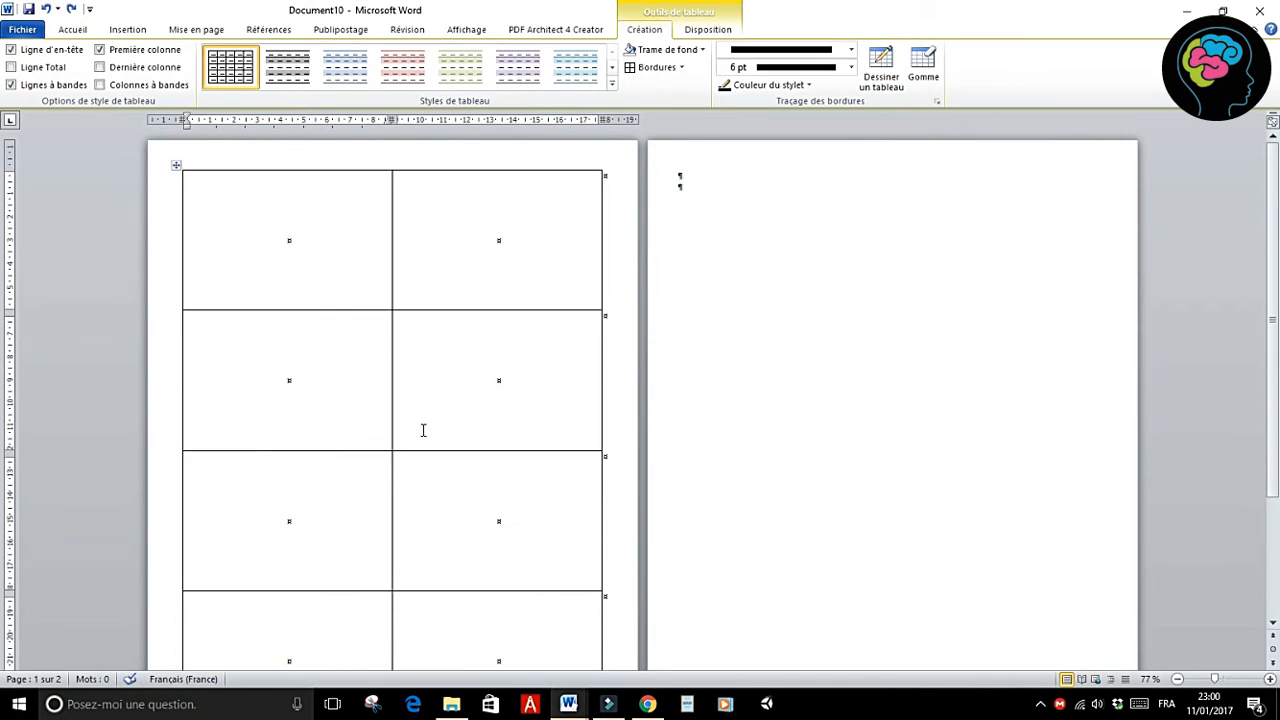
{"action": "left_click", "coordinate": [176, 165]}
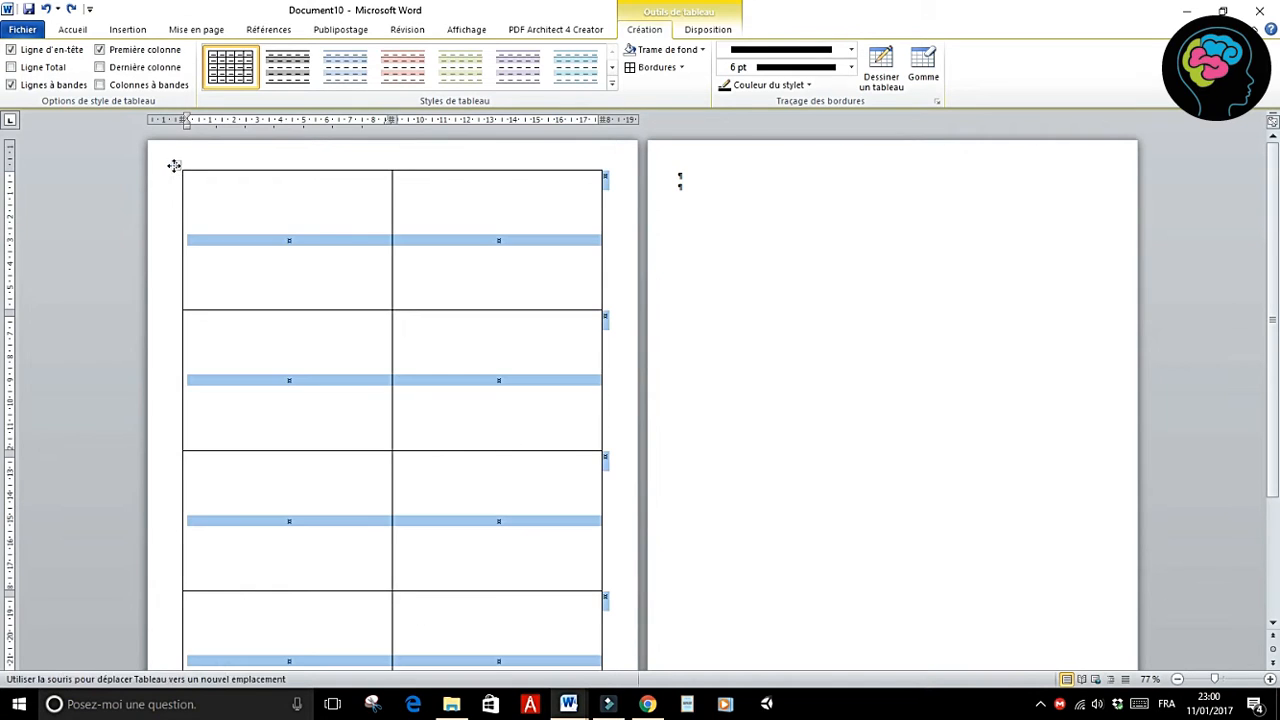
{"action": "left_click", "coordinate": [652, 67]}
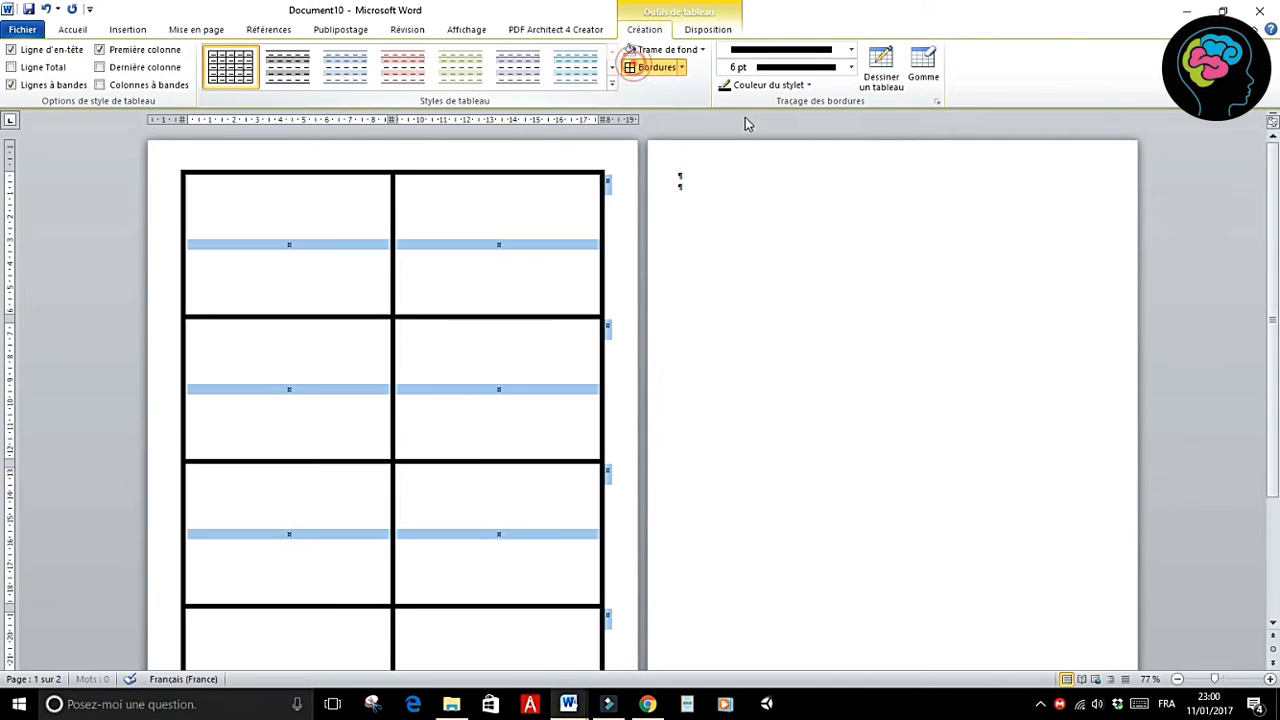
{"action": "left_click", "coordinate": [699, 183]}
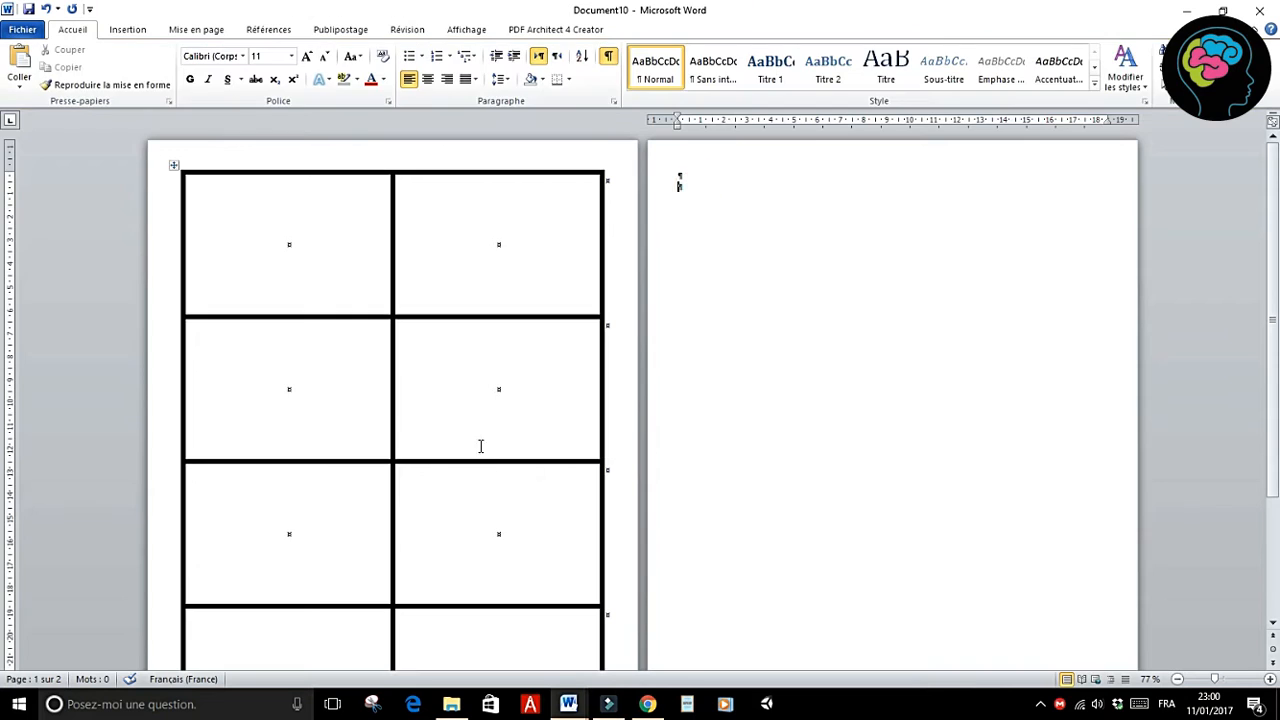
{"action": "scroll", "coordinate": [485, 435], "scroll_direction": "down", "scroll_amount": 2}
{"action": "scroll", "coordinate": [494, 422], "scroll_direction": "up", "scroll_amount": 2}
Step: Fill the eight table cells with the numbers 1 to 8, row by row starting from the first cell
{"action": "left_click", "coordinate": [312, 250]}
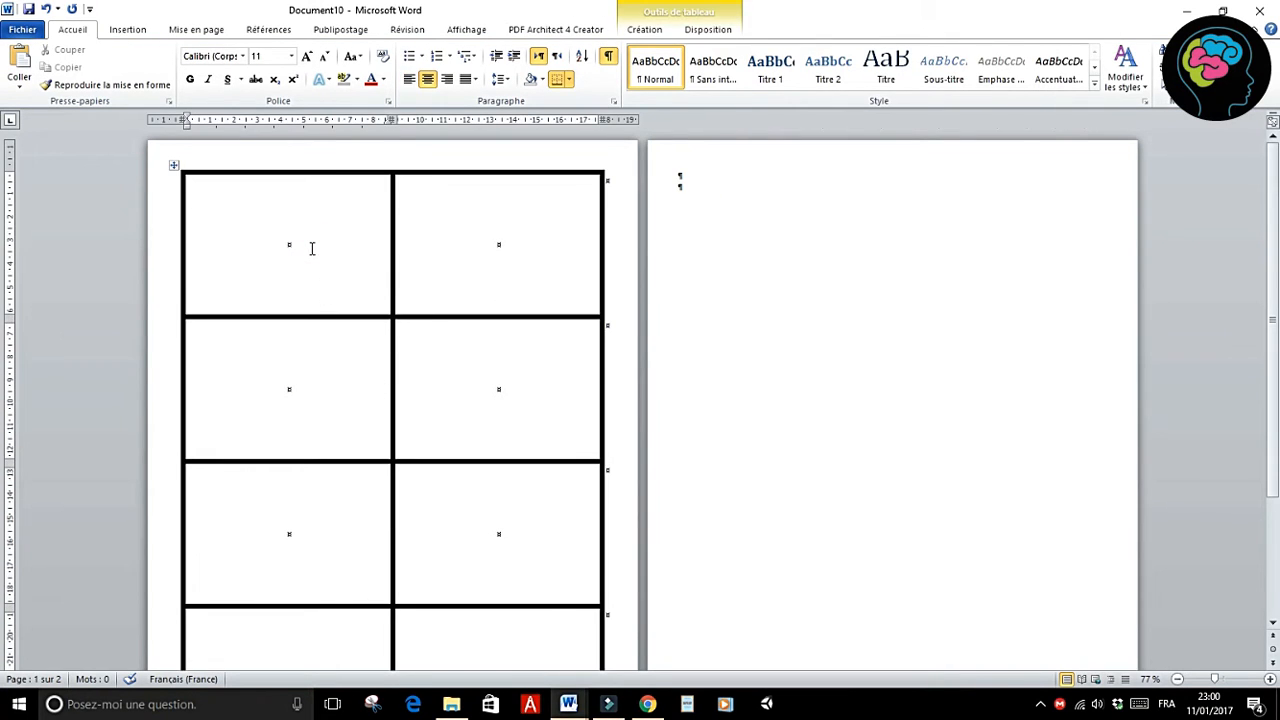
{"action": "type", "text": "1"}
{"action": "key", "text": "Tab"}
{"action": "type", "text": "2"}
{"action": "key", "text": "Tab"}
{"action": "type", "text": "3"}
{"action": "key", "text": "Tab"}
{"action": "type", "text": "4"}
{"action": "key", "text": "Tab"}
{"action": "type", "text": "5"}
{"action": "key", "text": "Tab"}
{"action": "type", "text": "6"}
{"action": "key", "text": "Tab"}
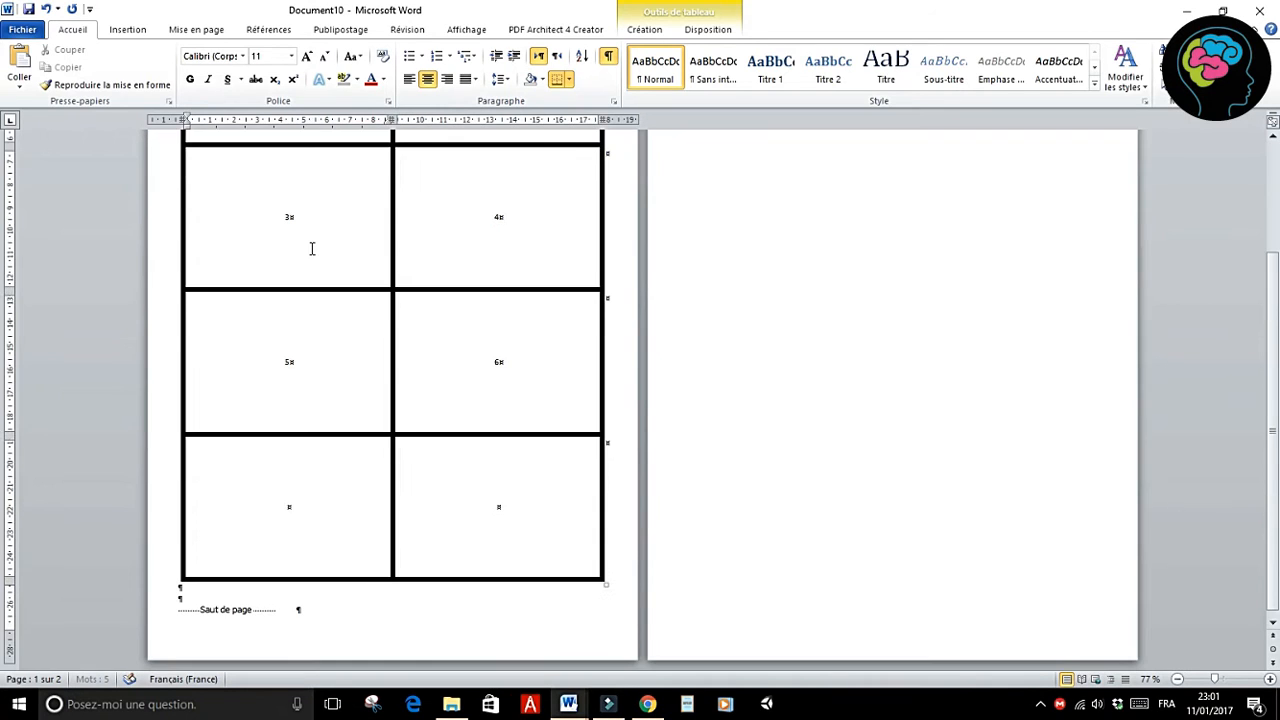
{"action": "type", "text": "7"}
{"action": "key", "text": "Tab"}
{"action": "type", "text": "8"}
{"action": "scroll", "coordinate": [329, 260], "scroll_direction": "up", "scroll_amount": 3}
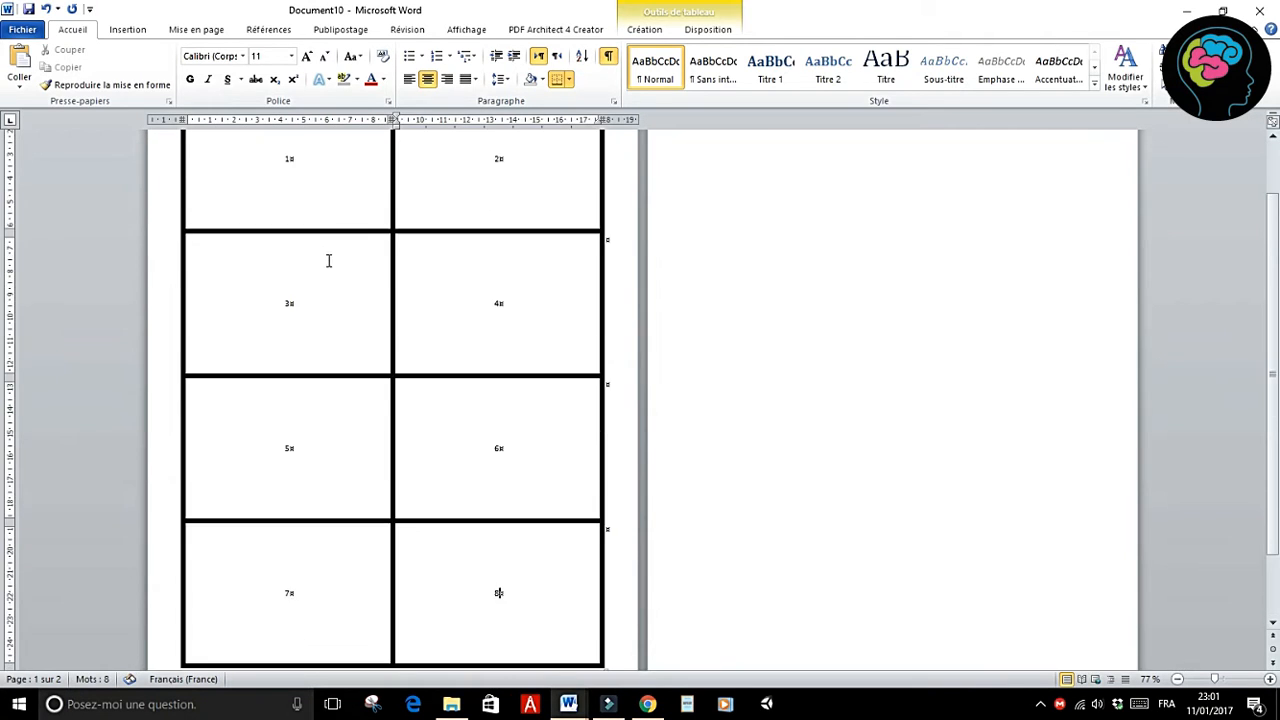
Step: Enlarge the numbers in all eight table cells to font size 80
{"action": "left_click_drag", "start_coordinate": [1217, 681], "coordinate": [1208, 681]}
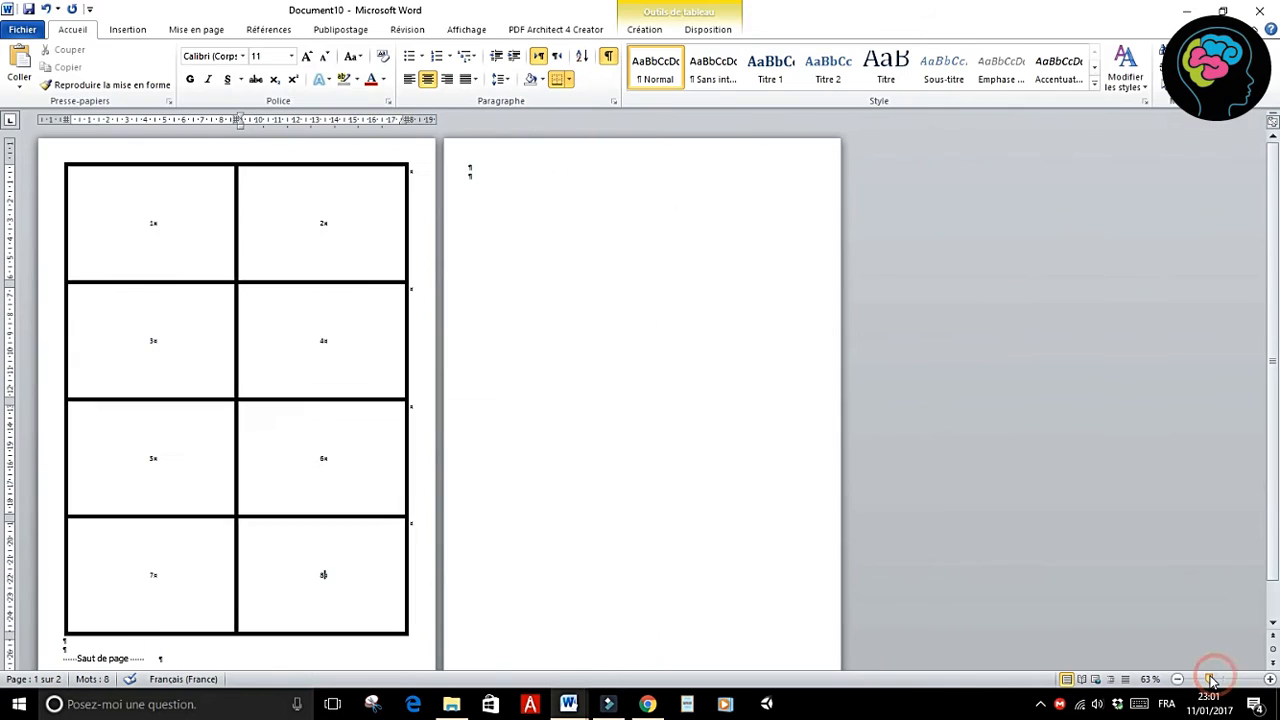
{"action": "left_click_drag", "start_coordinate": [139, 225], "coordinate": [330, 570]}
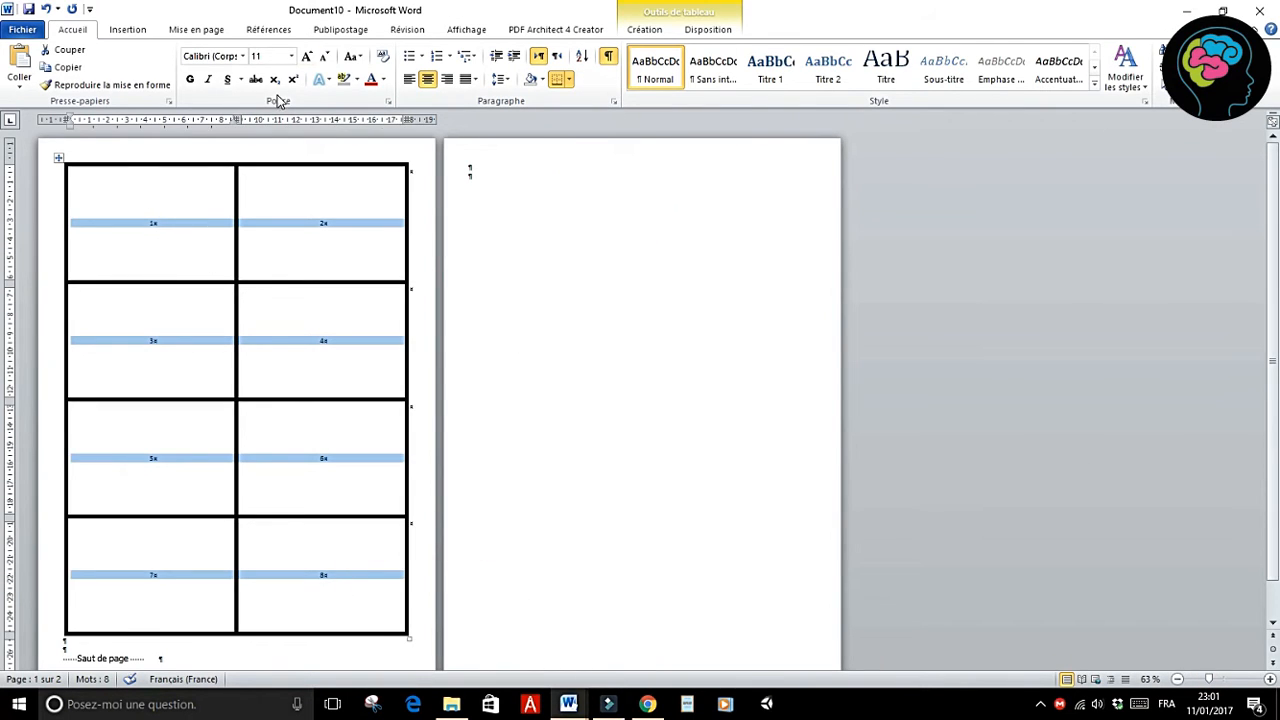
{"action": "left_click", "coordinate": [307, 57]}
{"action": "left_click", "coordinate": [307, 57]}
{"action": "left_click", "coordinate": [307, 57]}
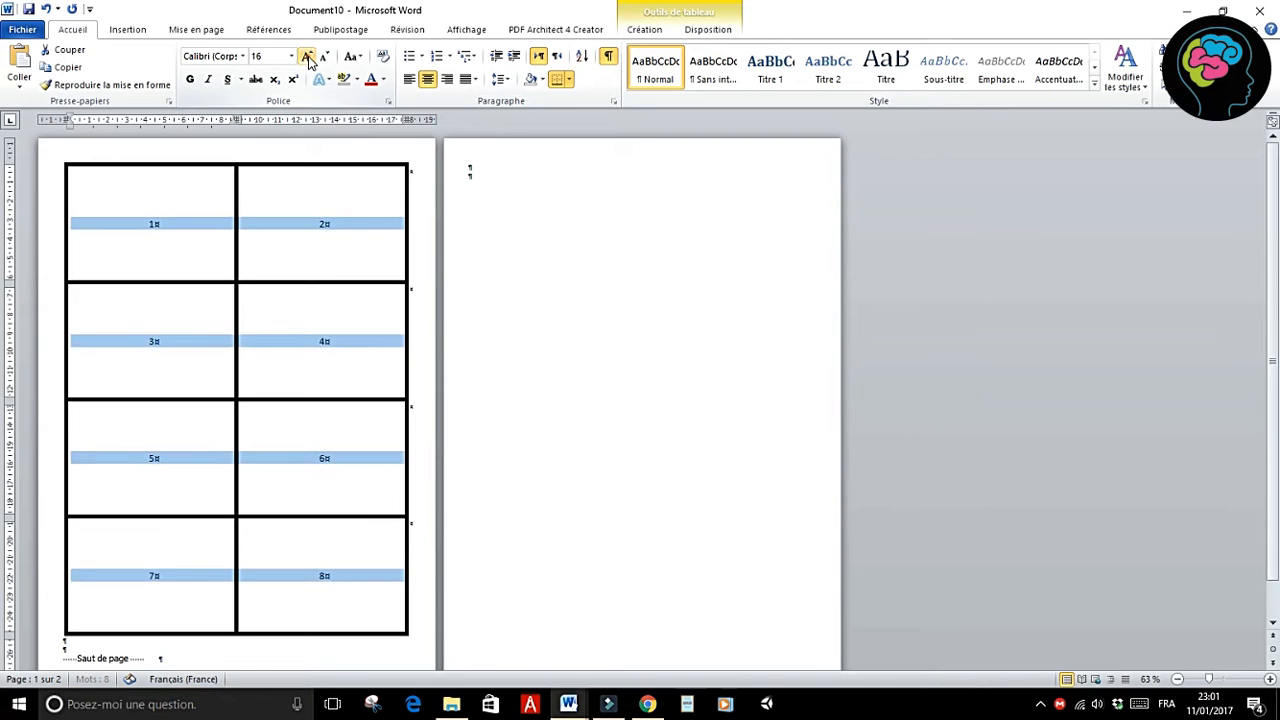
{"action": "left_click", "coordinate": [307, 57]}
{"action": "left_click", "coordinate": [307, 57]}
{"action": "left_click", "coordinate": [307, 57]}
{"action": "left_click", "coordinate": [307, 57]}
{"action": "left_click", "coordinate": [307, 57]}
{"action": "left_click", "coordinate": [307, 57]}
{"action": "left_click", "coordinate": [307, 57]}
{"action": "left_click", "coordinate": [307, 57]}
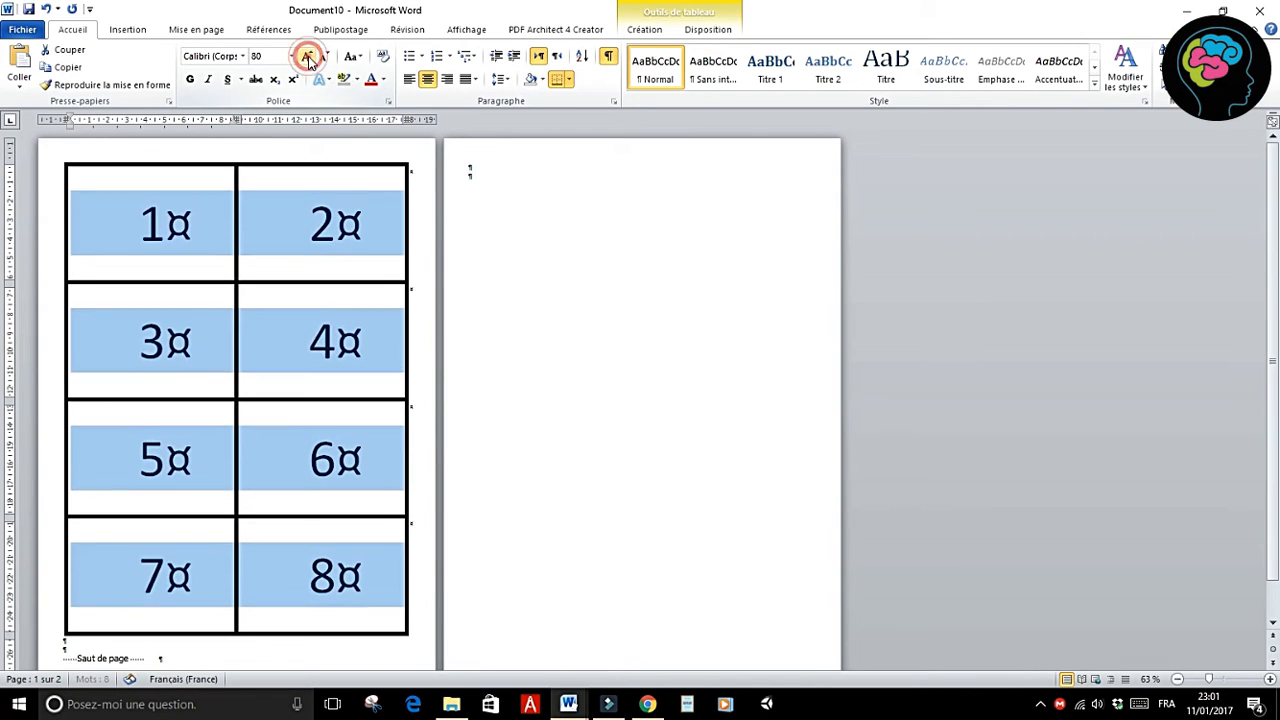
Step: Make all eight numbers bold without italics
{"action": "left_click", "coordinate": [191, 82]}
{"action": "left_click", "coordinate": [209, 81]}
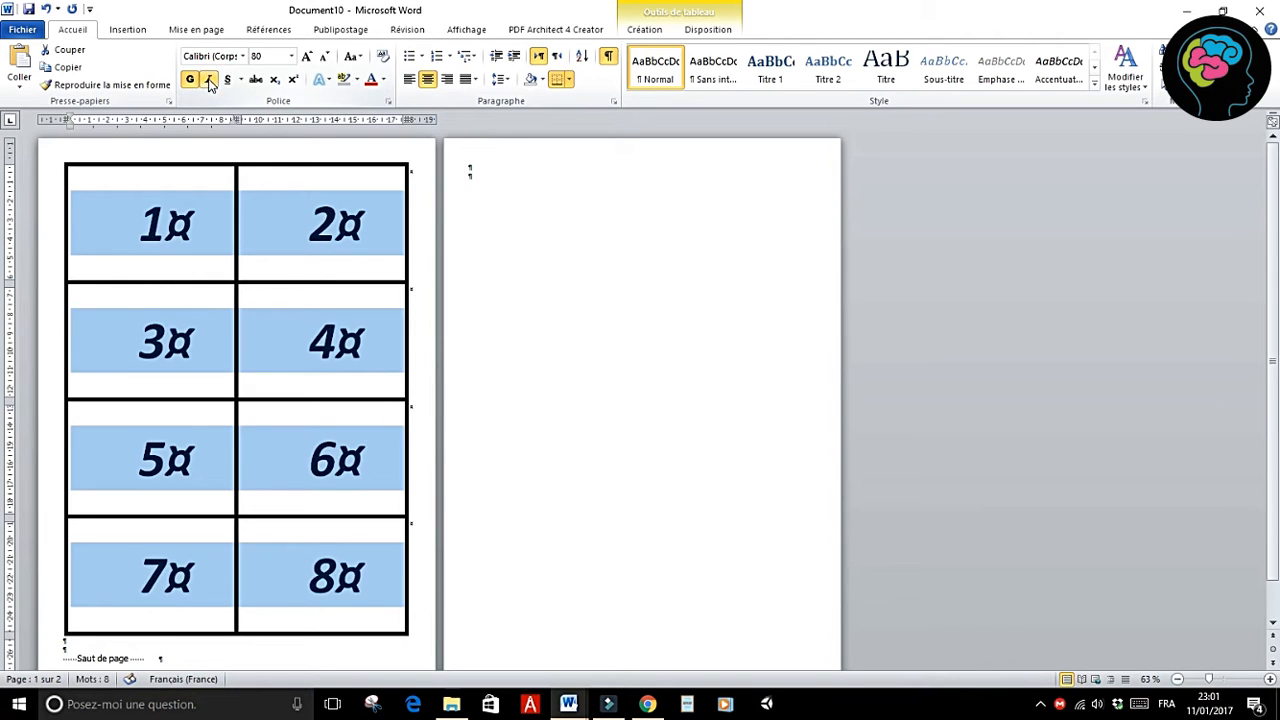
{"action": "left_click", "coordinate": [209, 81]}
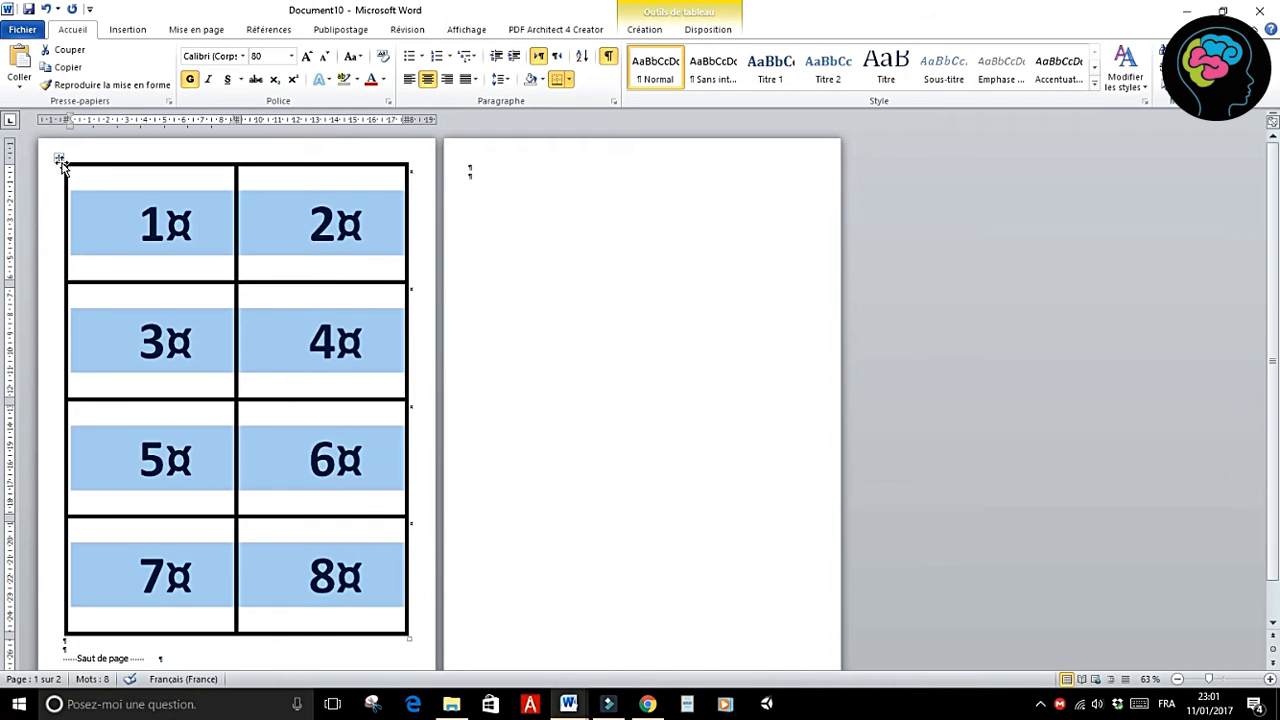
Step: Copy the whole numbered table from page one and paste it at the start of page two
{"action": "right_click", "coordinate": [121, 230]}
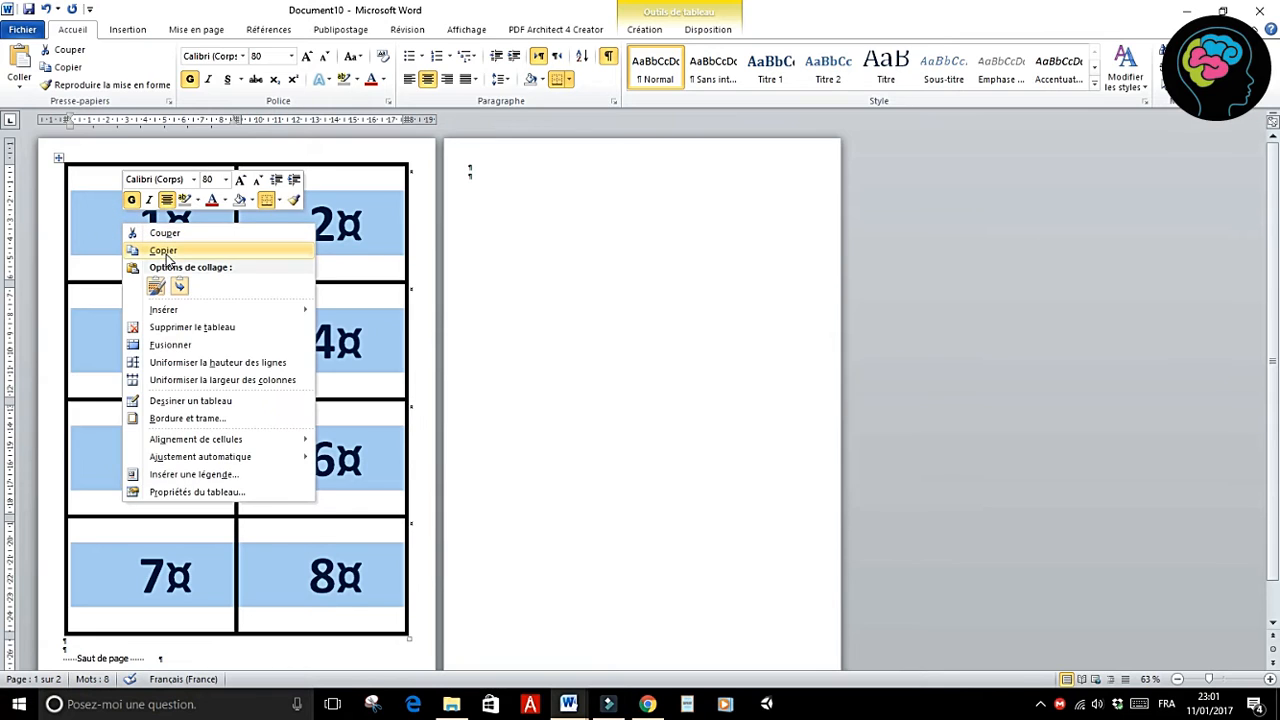
{"action": "left_click", "coordinate": [165, 251]}
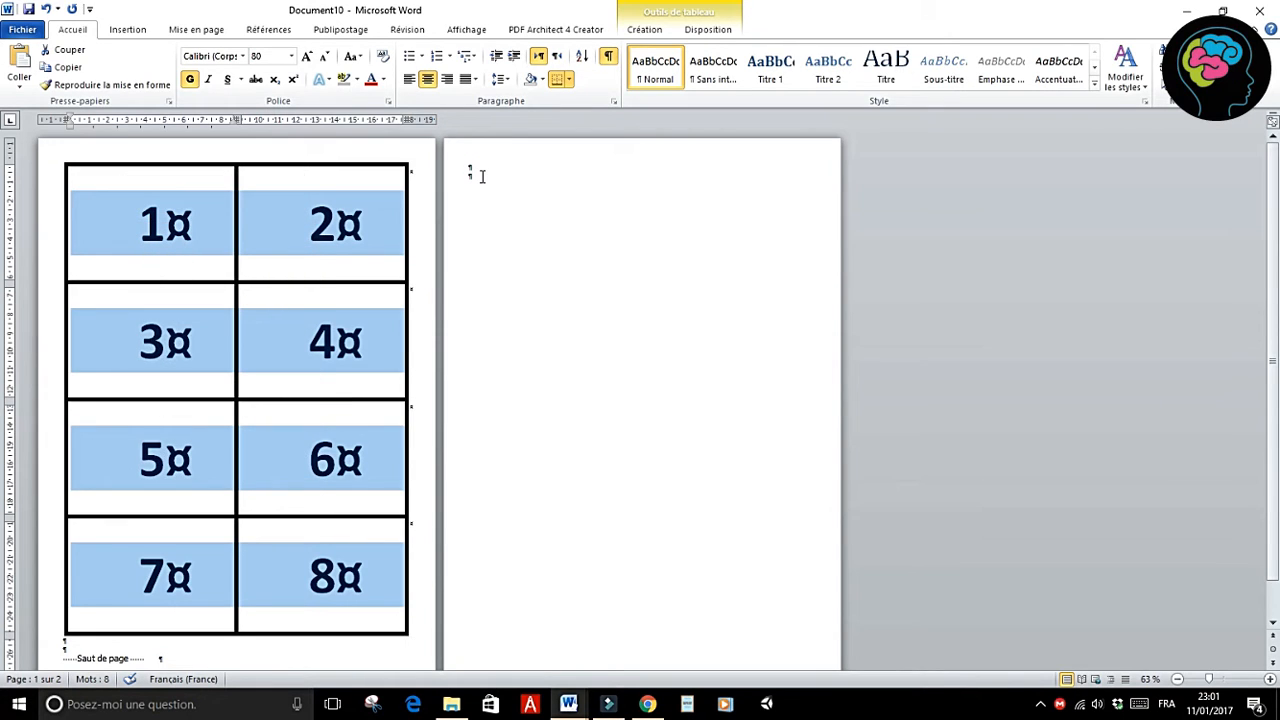
{"action": "left_click", "coordinate": [483, 166]}
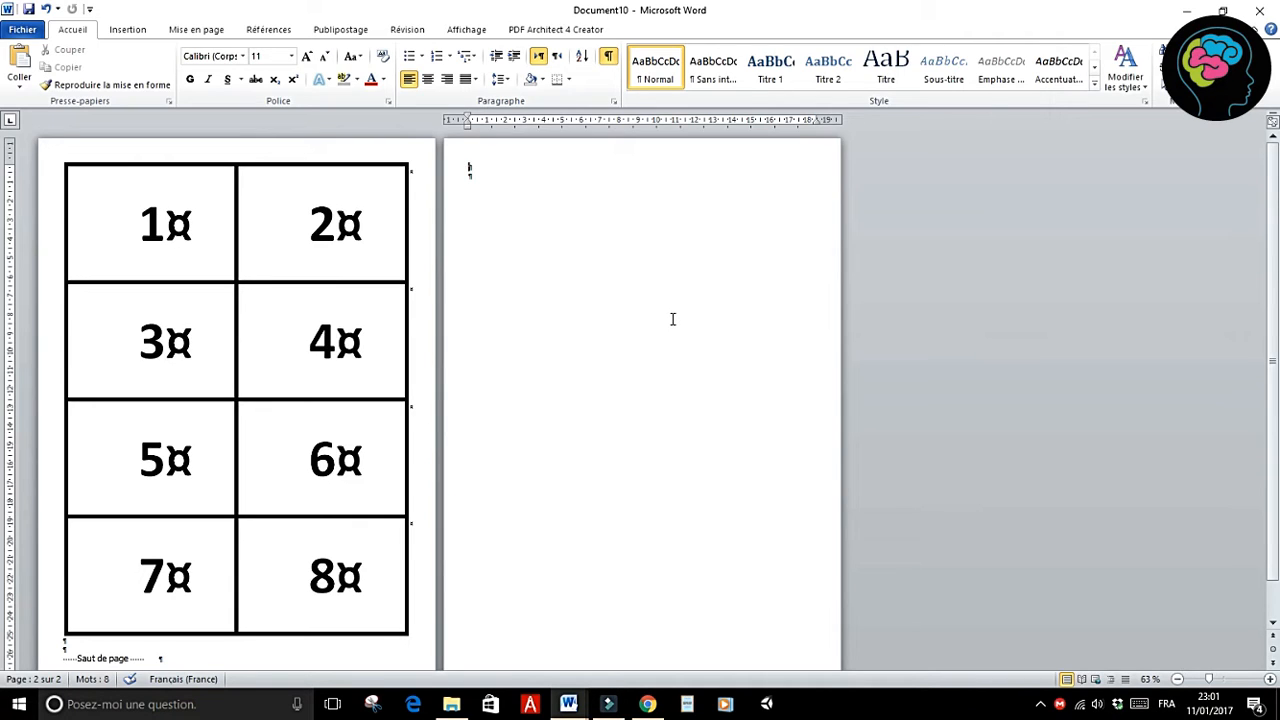
{"action": "key", "text": "ctrl+v"}
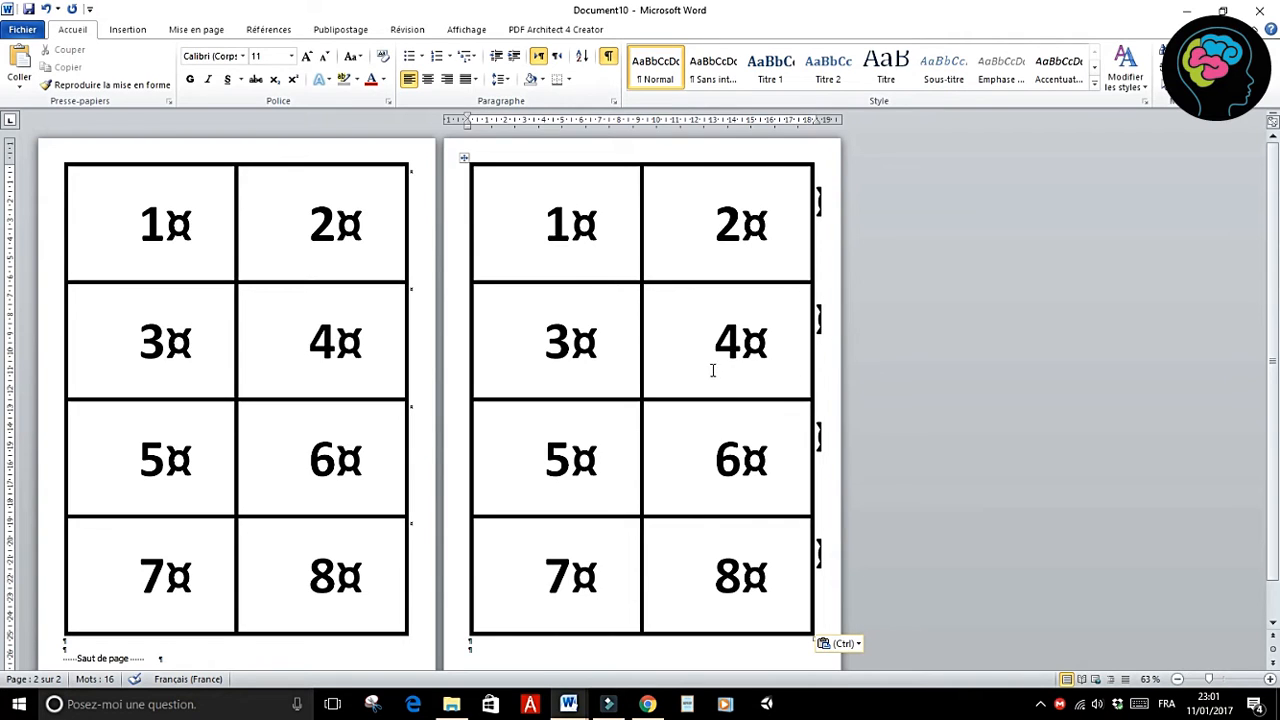
Step: Change the font of every cell in the page-two table to Cursive standard
{"action": "left_click_drag", "start_coordinate": [567, 154], "coordinate": [686, 156]}
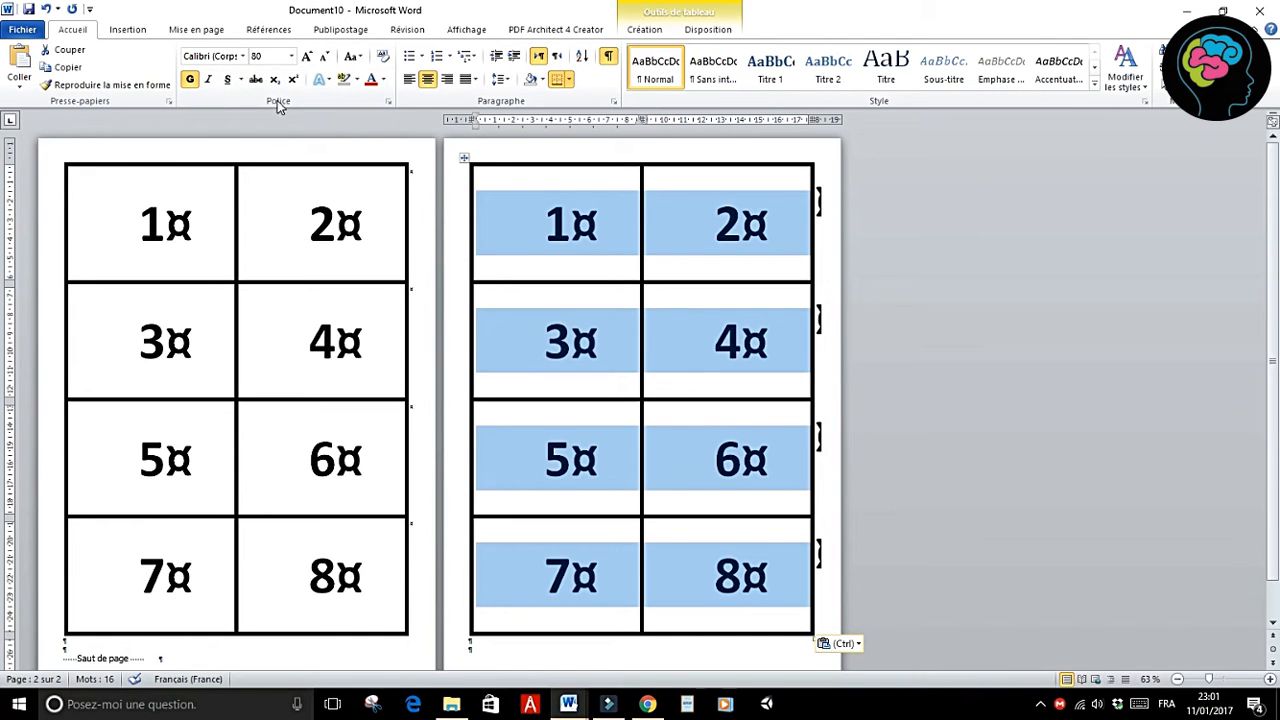
{"action": "left_click", "coordinate": [242, 56]}
{"action": "left_click", "coordinate": [230, 186]}
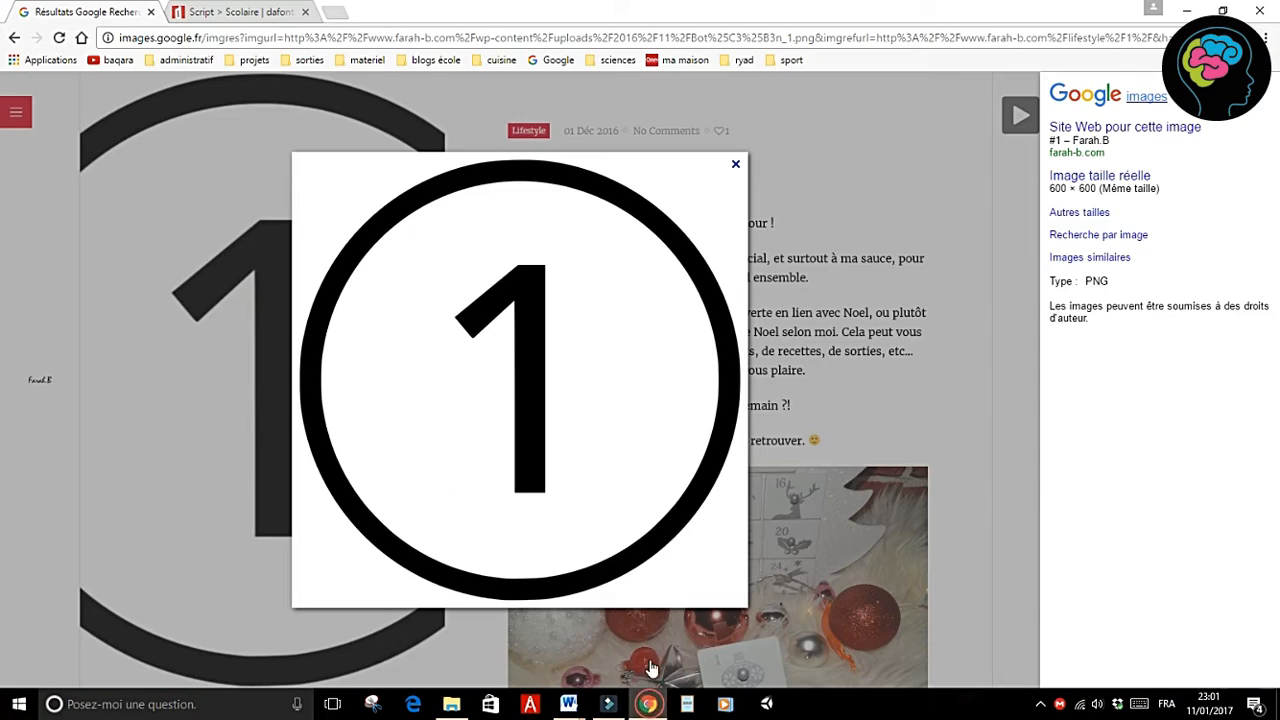
Step: Switch to Chrome, search Google for "dafont" in a new tab and open the DaFont site, closing its old tab
{"action": "left_click", "coordinate": [648, 704]}
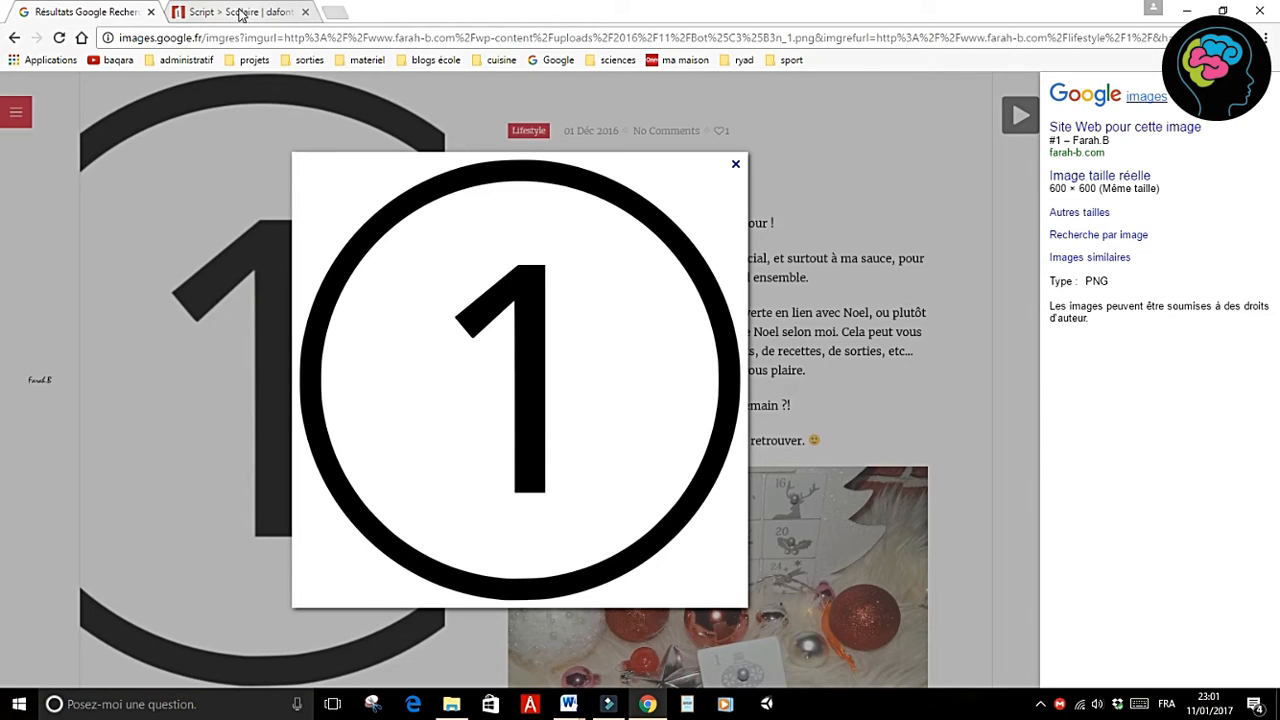
{"action": "left_click", "coordinate": [241, 14]}
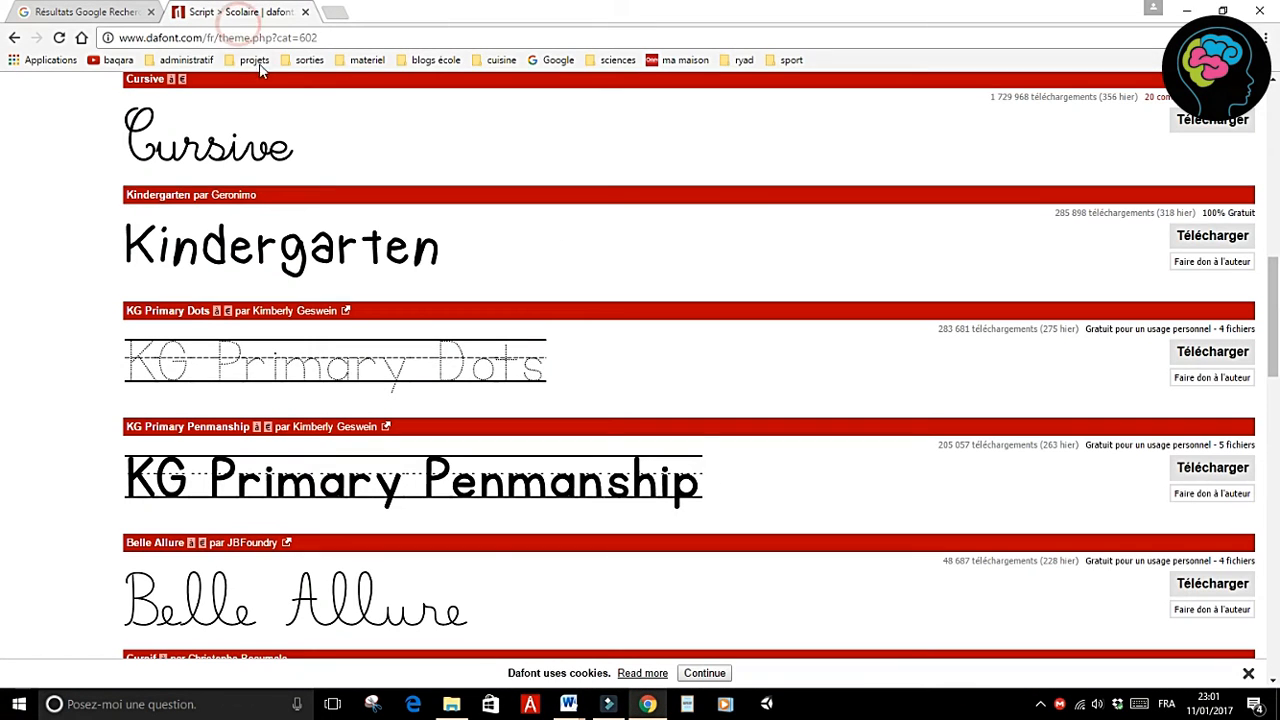
{"action": "left_click", "coordinate": [338, 12]}
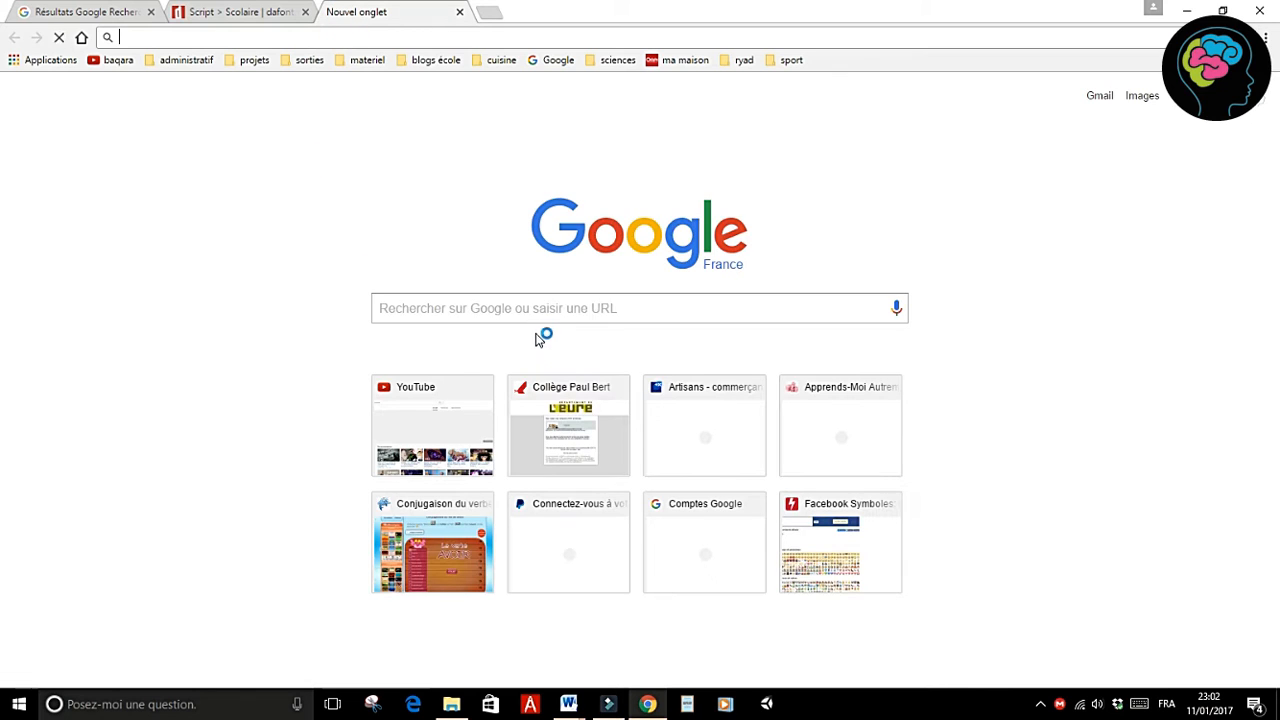
{"action": "left_click", "coordinate": [523, 305]}
{"action": "type", "text": "DAF"}
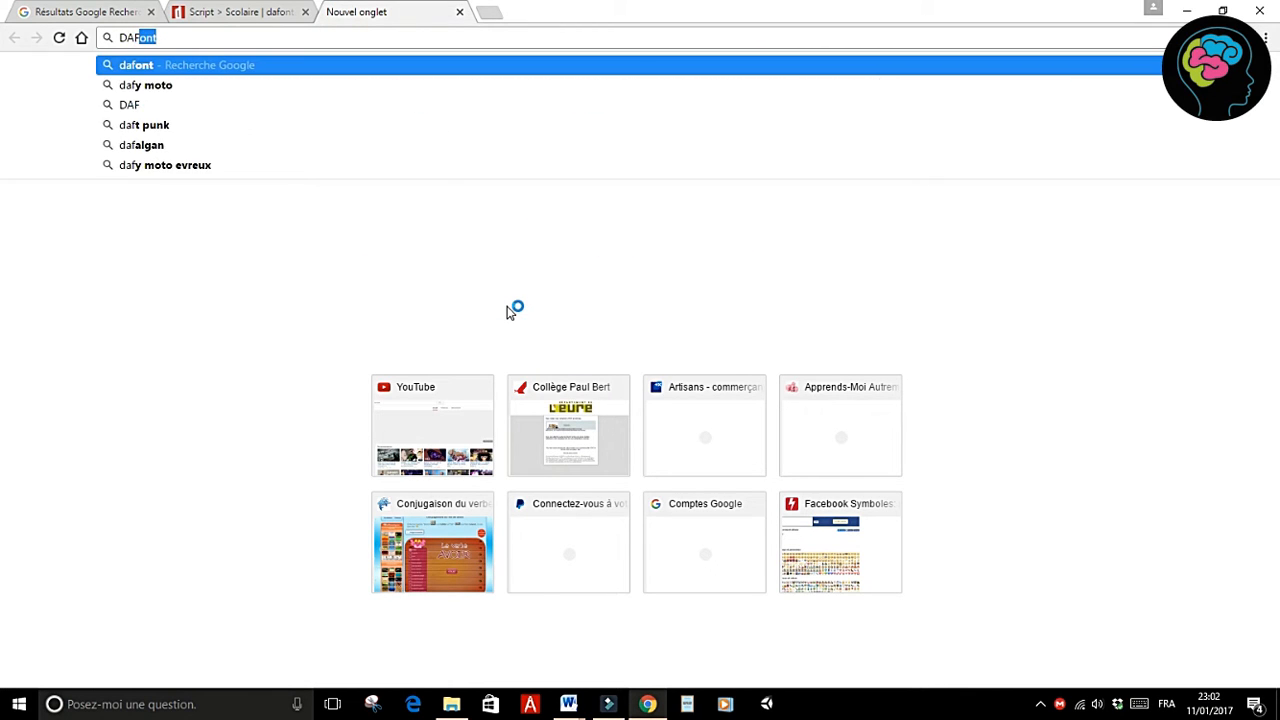
{"action": "type", "text": "ONT"}
{"action": "key", "text": "Return"}
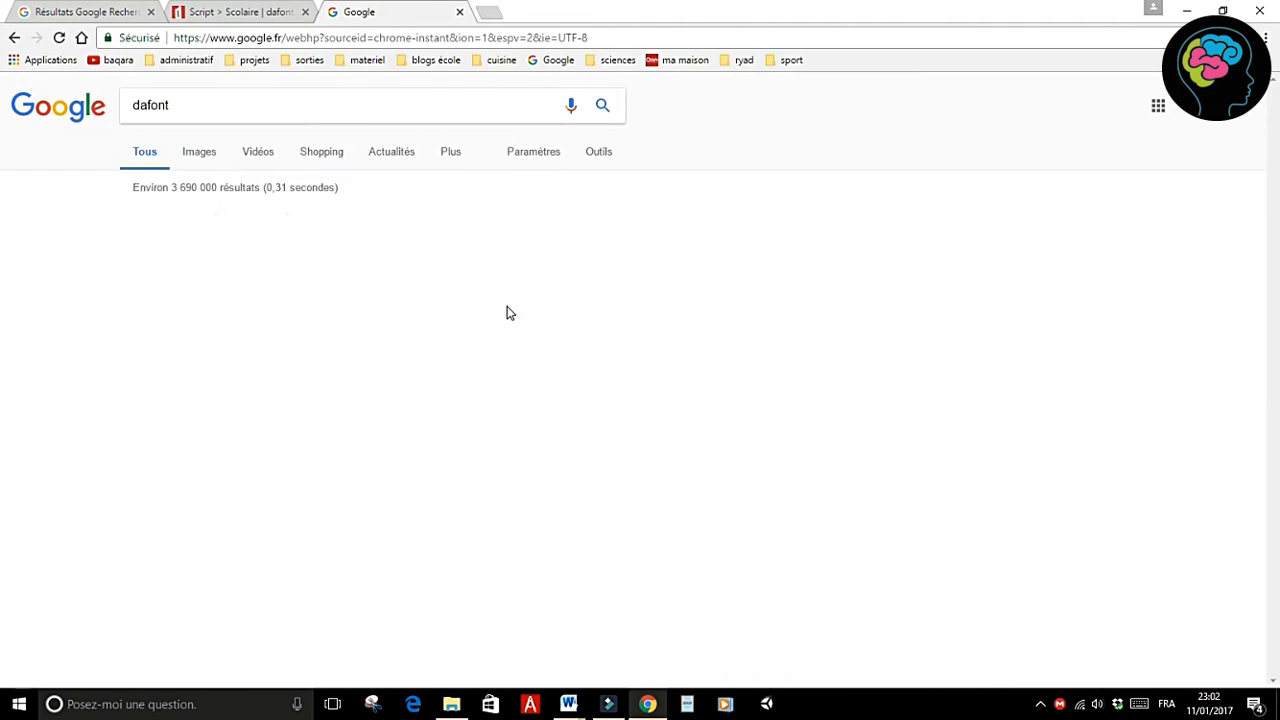
{"action": "left_click", "coordinate": [238, 220]}
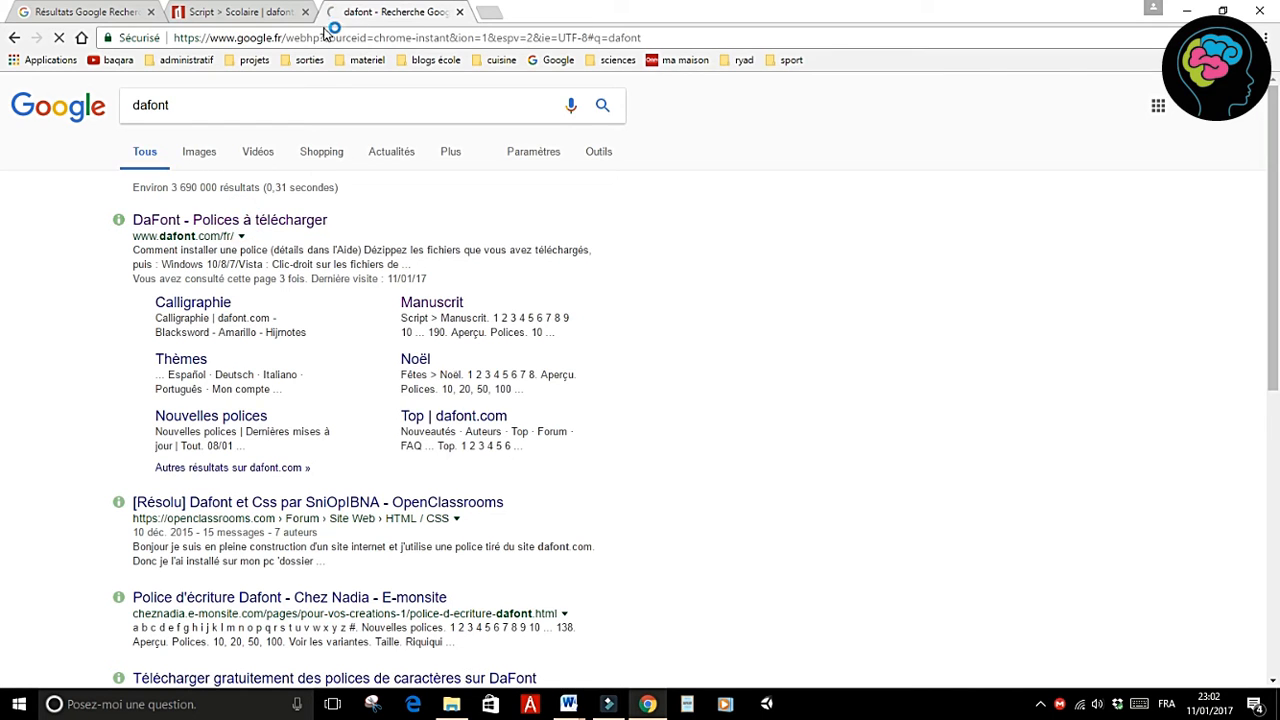
{"action": "left_click", "coordinate": [305, 14]}
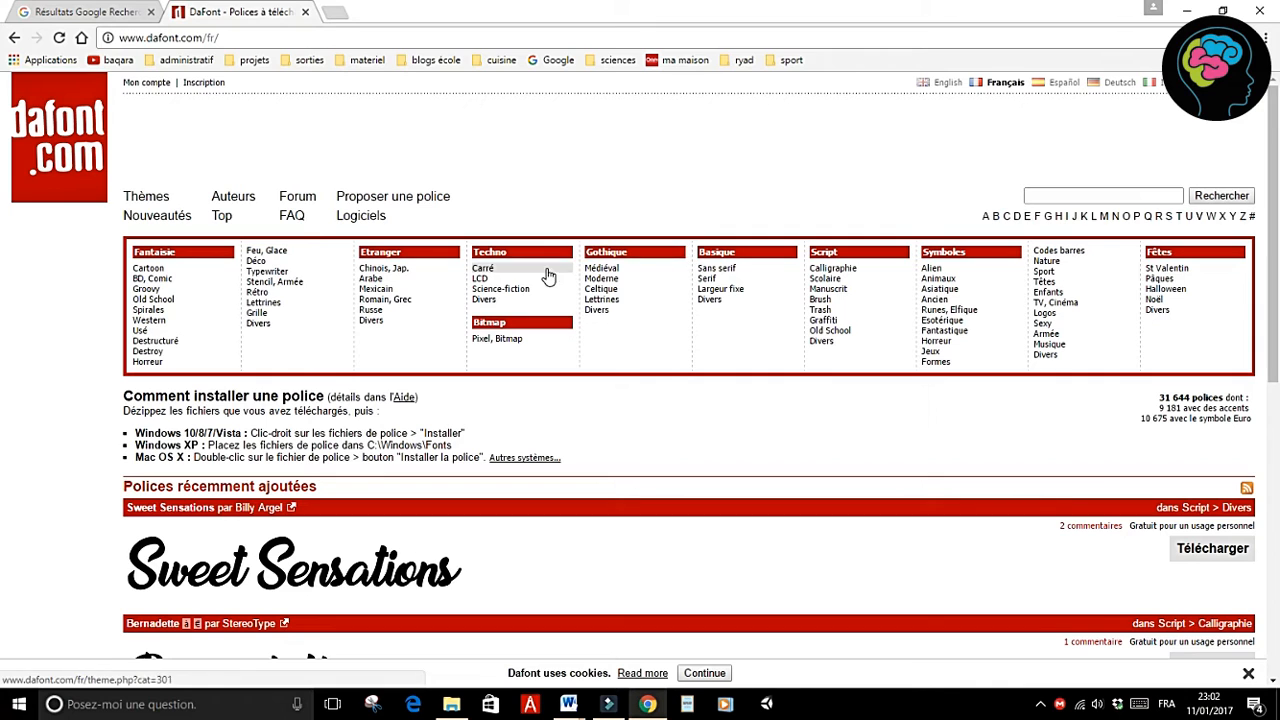
Step: Download the Cursive font from DaFont's Script > Scolaire category
{"action": "left_click", "coordinate": [825, 281]}
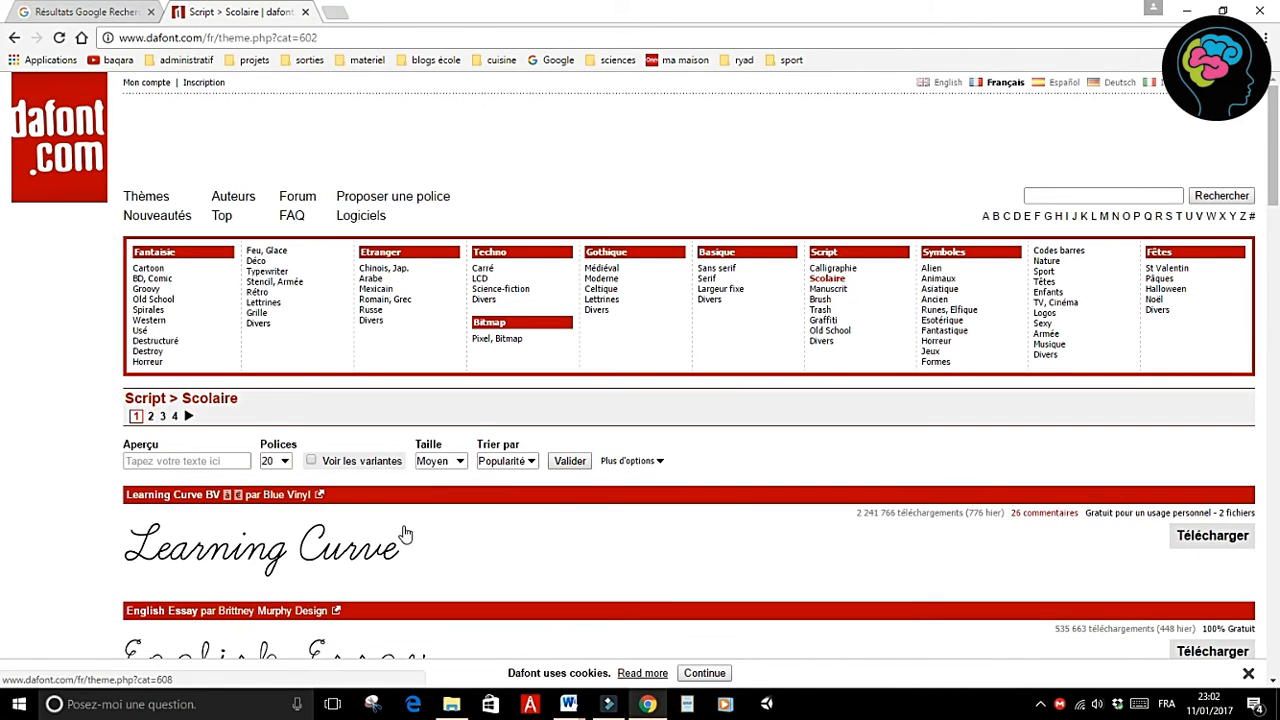
{"action": "scroll", "coordinate": [406, 535], "scroll_direction": "down", "scroll_amount": 2}
{"action": "scroll", "coordinate": [400, 530], "scroll_direction": "down", "scroll_amount": 5}
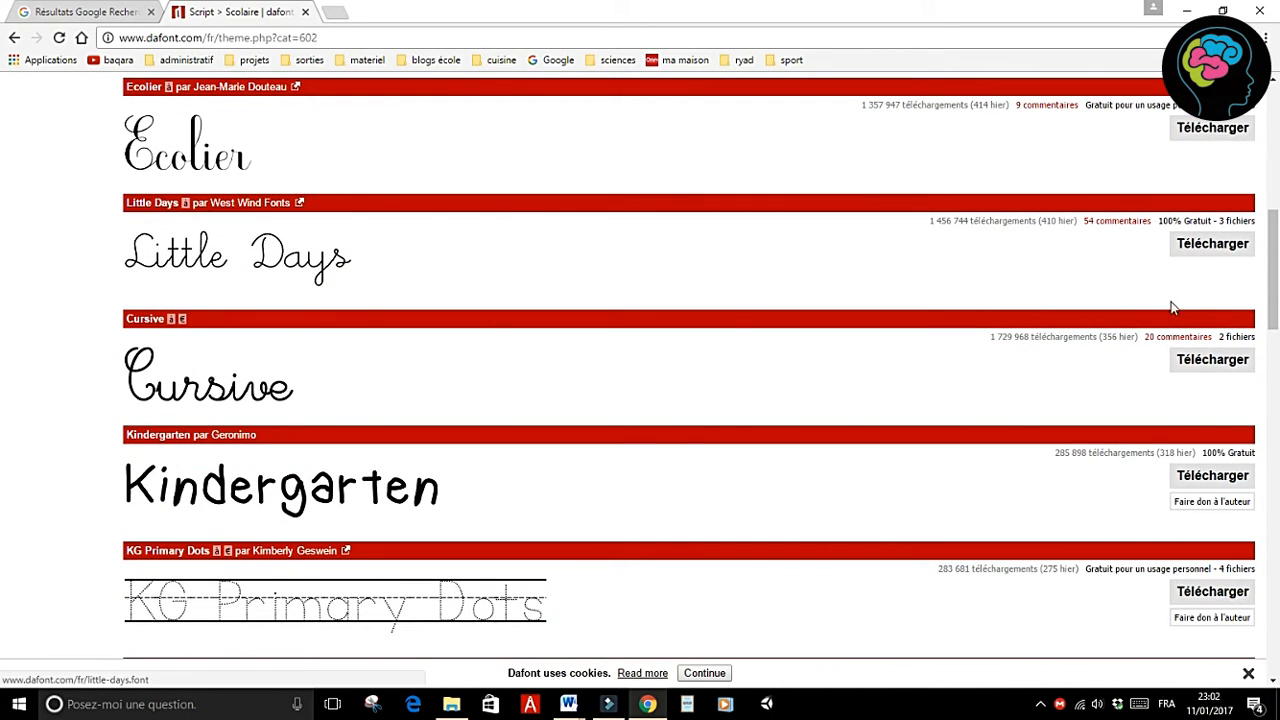
{"action": "left_click", "coordinate": [1222, 370]}
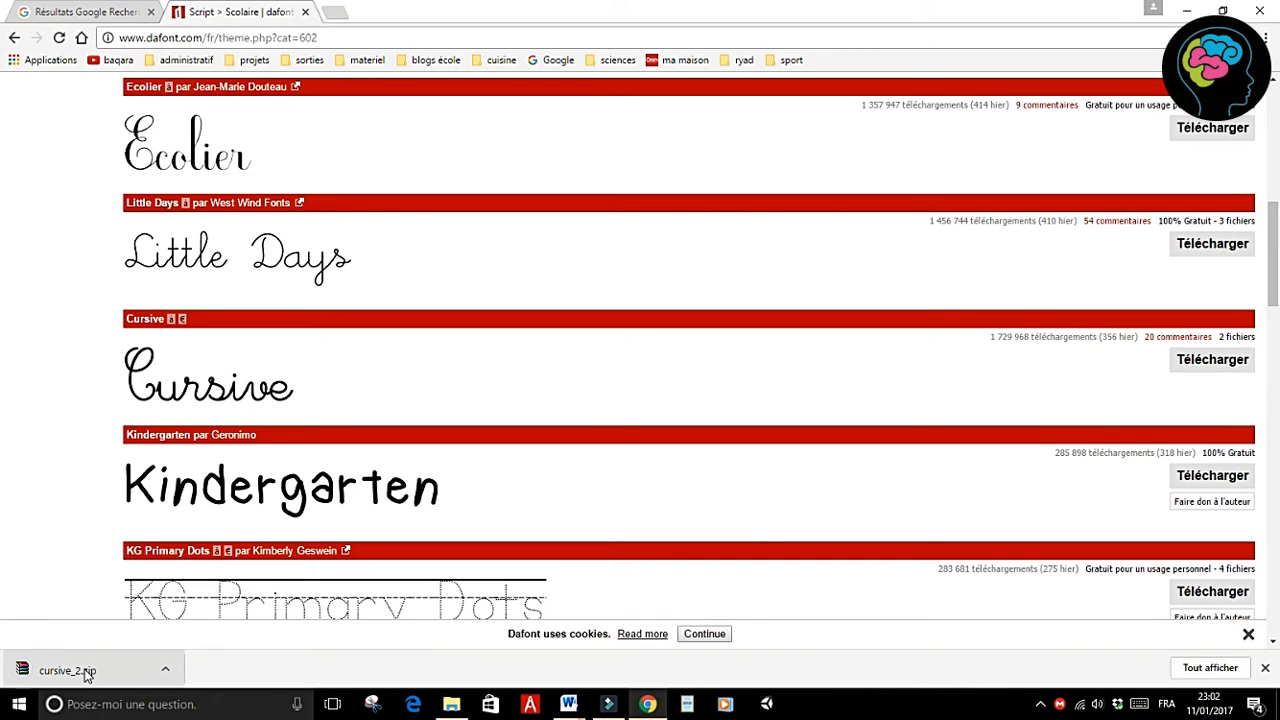
Step: Install the bold Cursive standard font from the downloaded cursive_2.zip, close the font windows and return to the Word document
{"action": "left_click", "coordinate": [99, 676]}
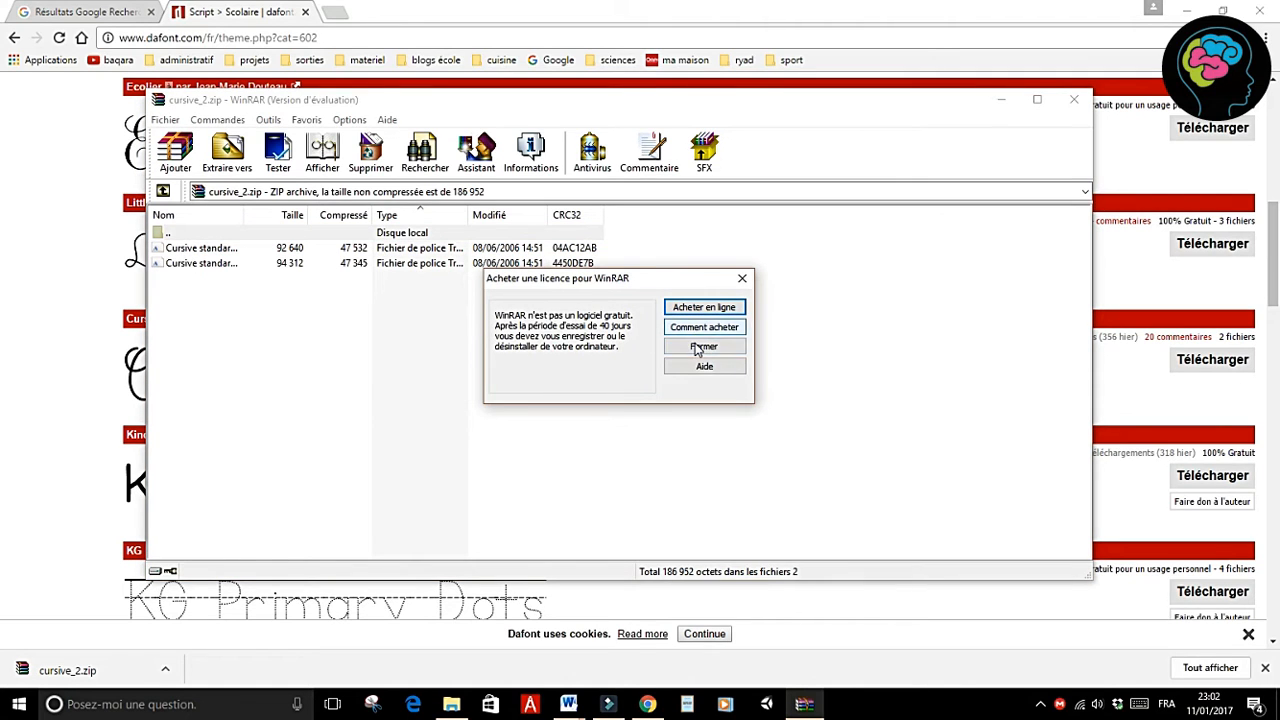
{"action": "left_click", "coordinate": [703, 347]}
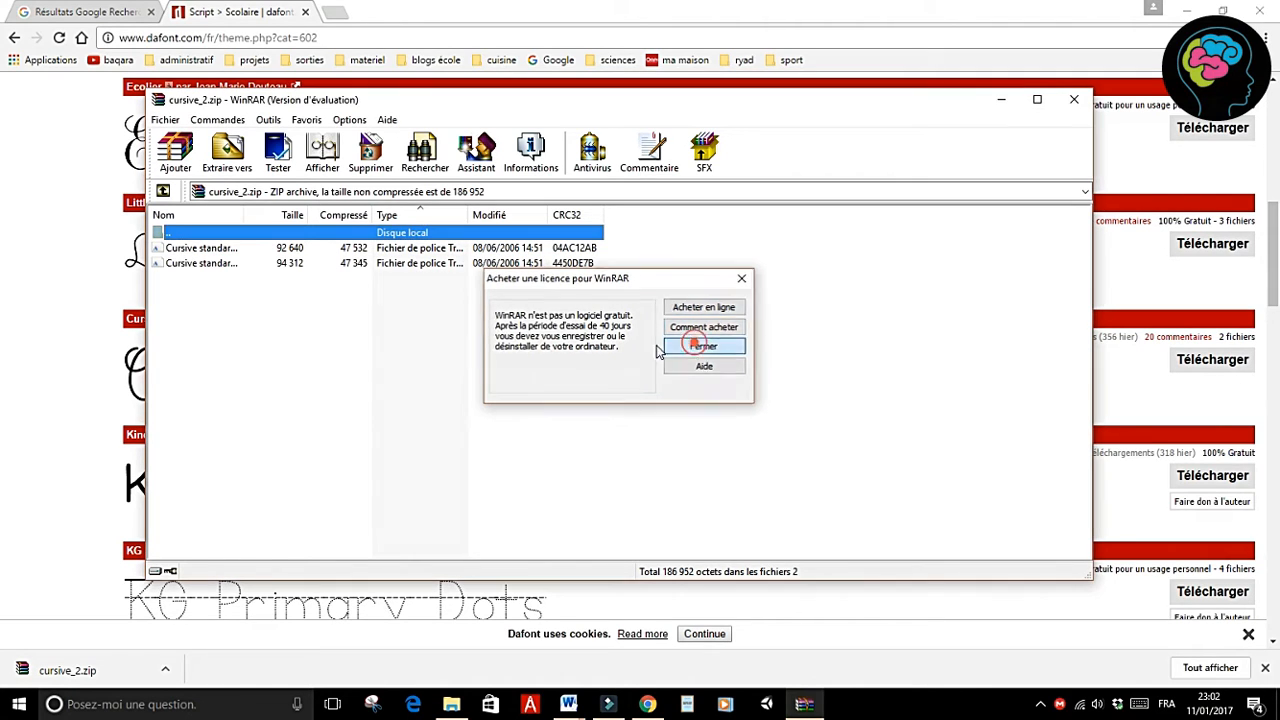
{"action": "double_click", "coordinate": [178, 250]}
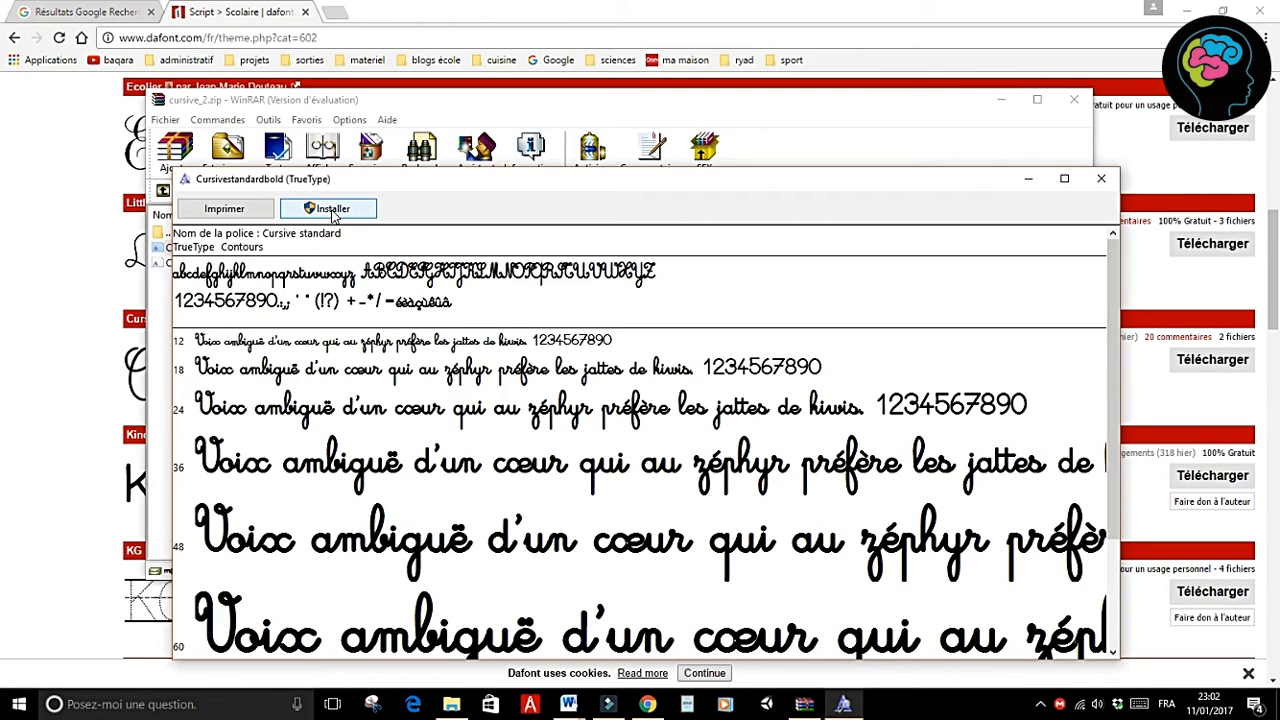
{"action": "left_click", "coordinate": [334, 212]}
{"action": "left_click", "coordinate": [1101, 178]}
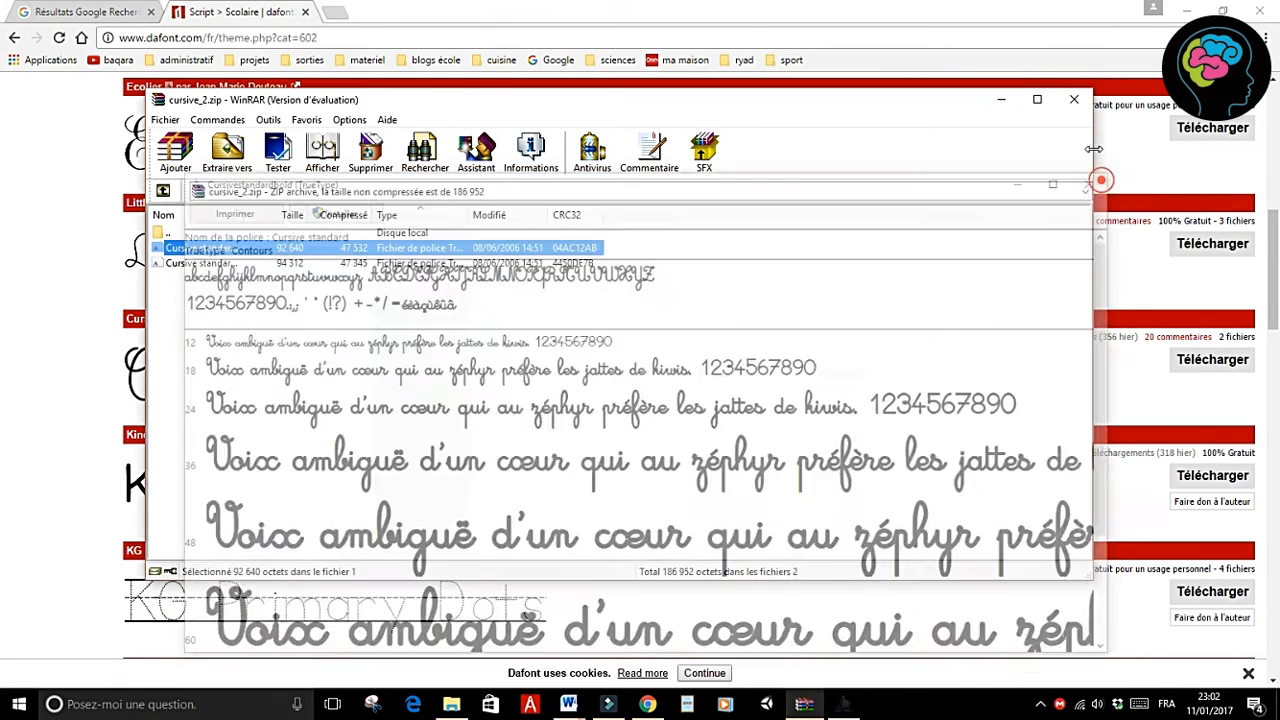
{"action": "left_click", "coordinate": [1074, 99]}
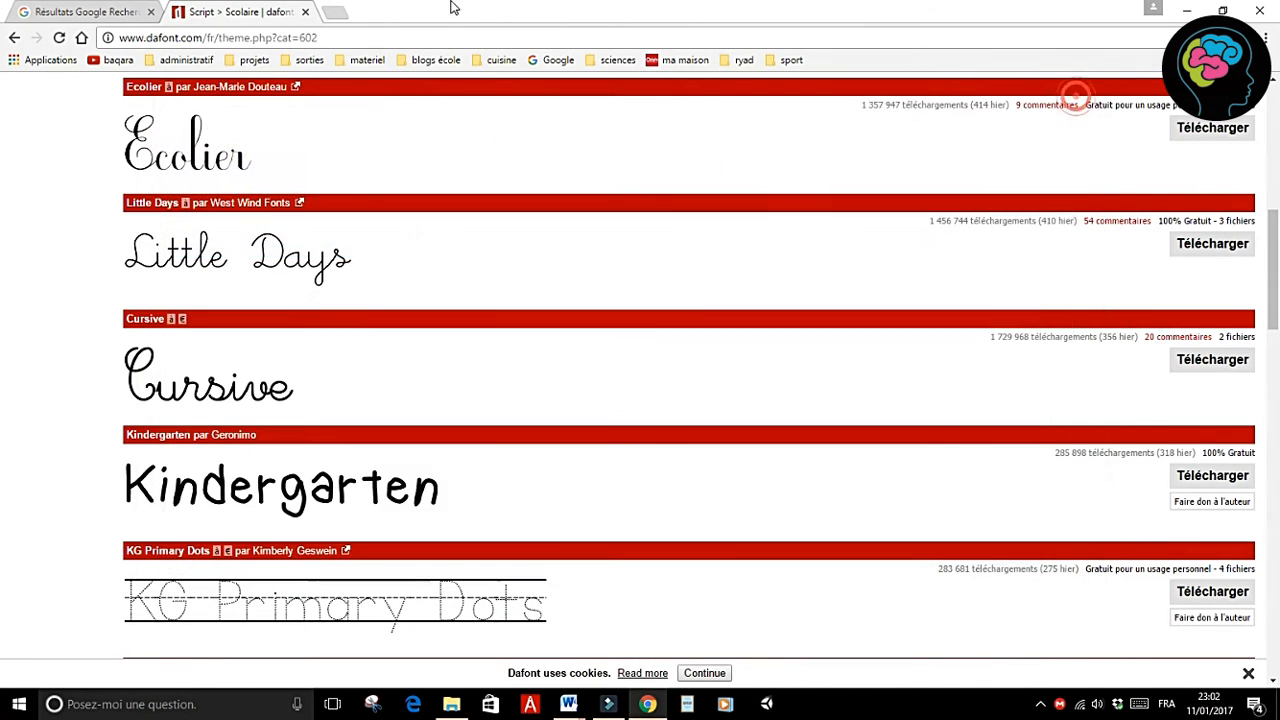
{"action": "left_click", "coordinate": [305, 12]}
{"action": "left_click", "coordinate": [1187, 10]}
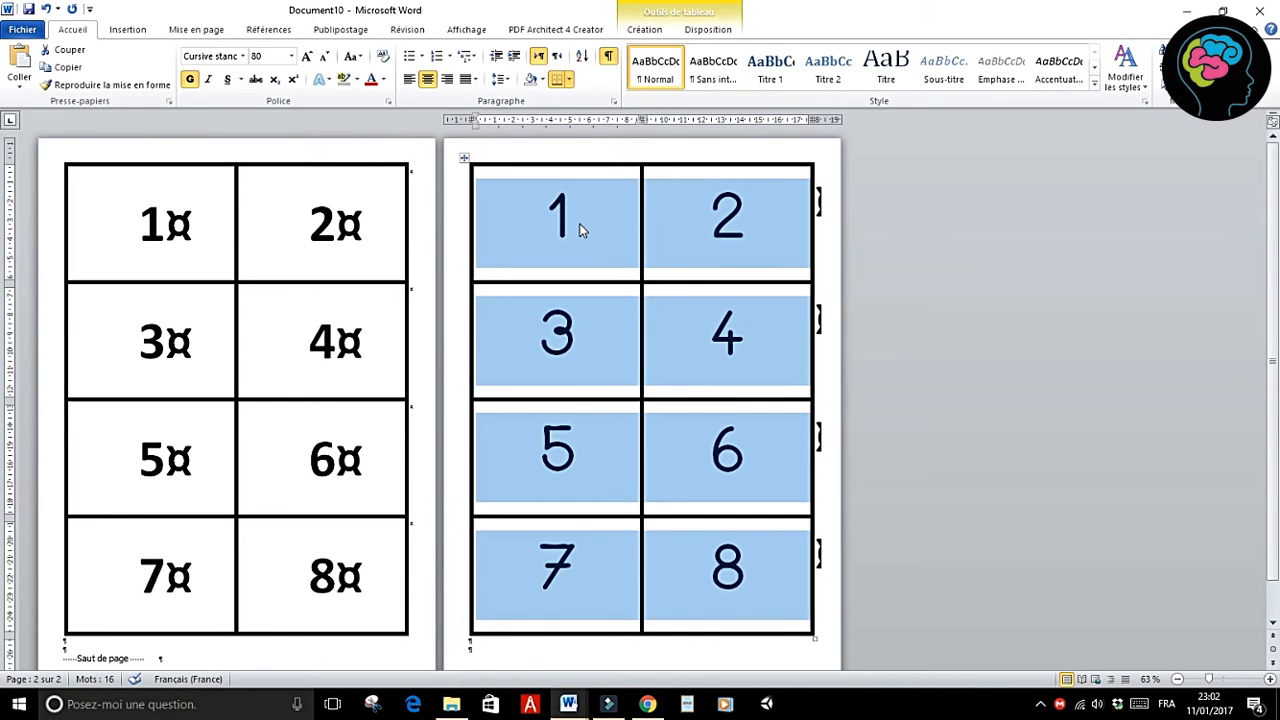
Step: Clear the numbers from all eight cells of the page-two table
{"action": "left_click", "coordinate": [583, 230]}
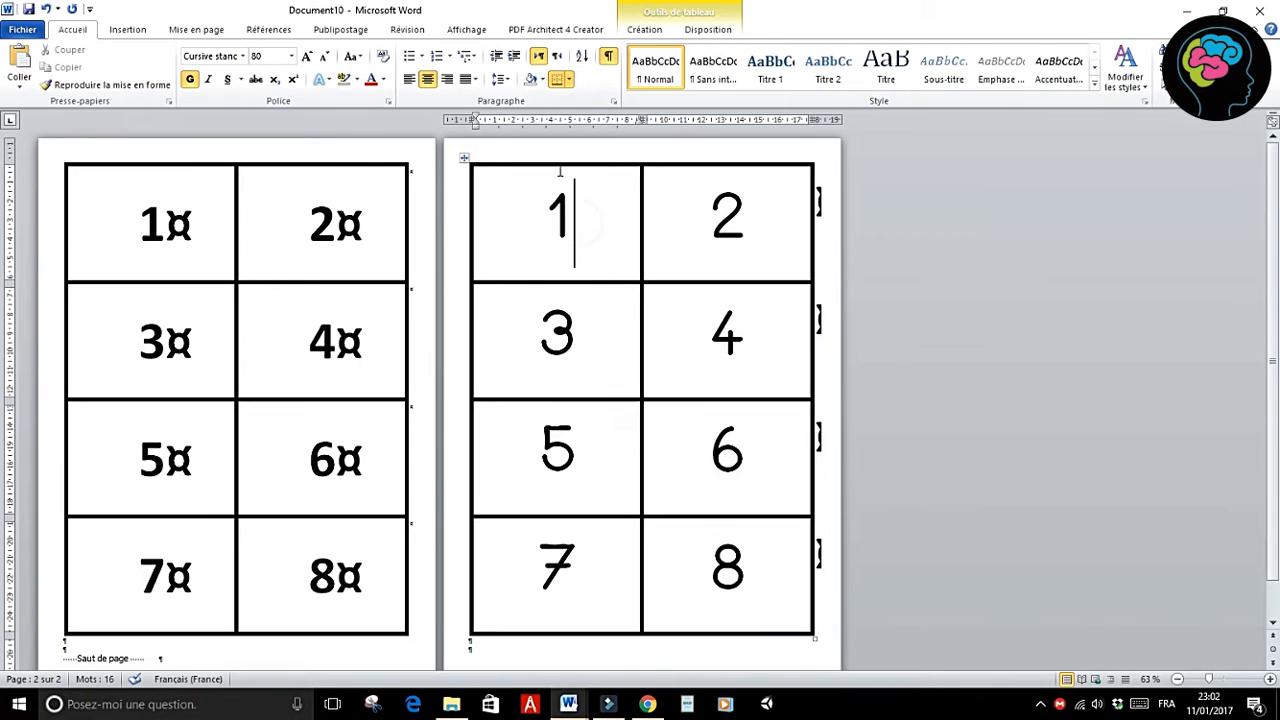
{"action": "left_click_drag", "start_coordinate": [558, 164], "coordinate": [675, 172]}
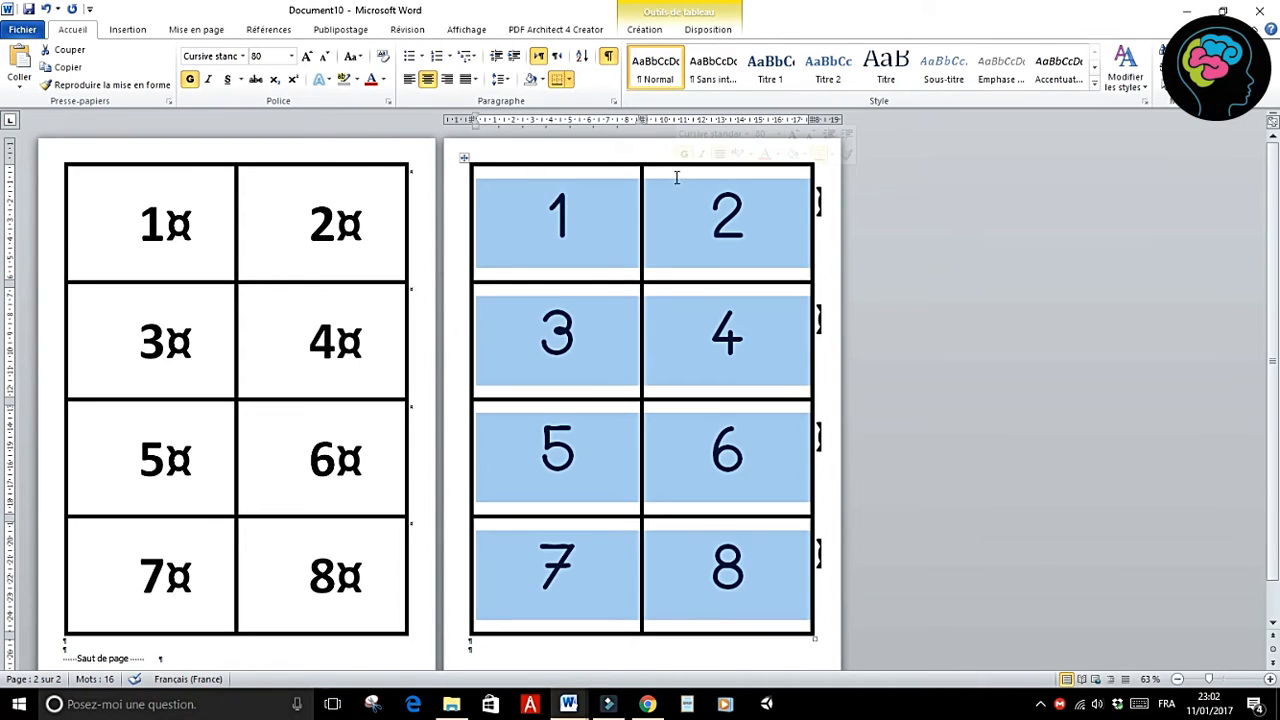
{"action": "key", "text": "Delete"}
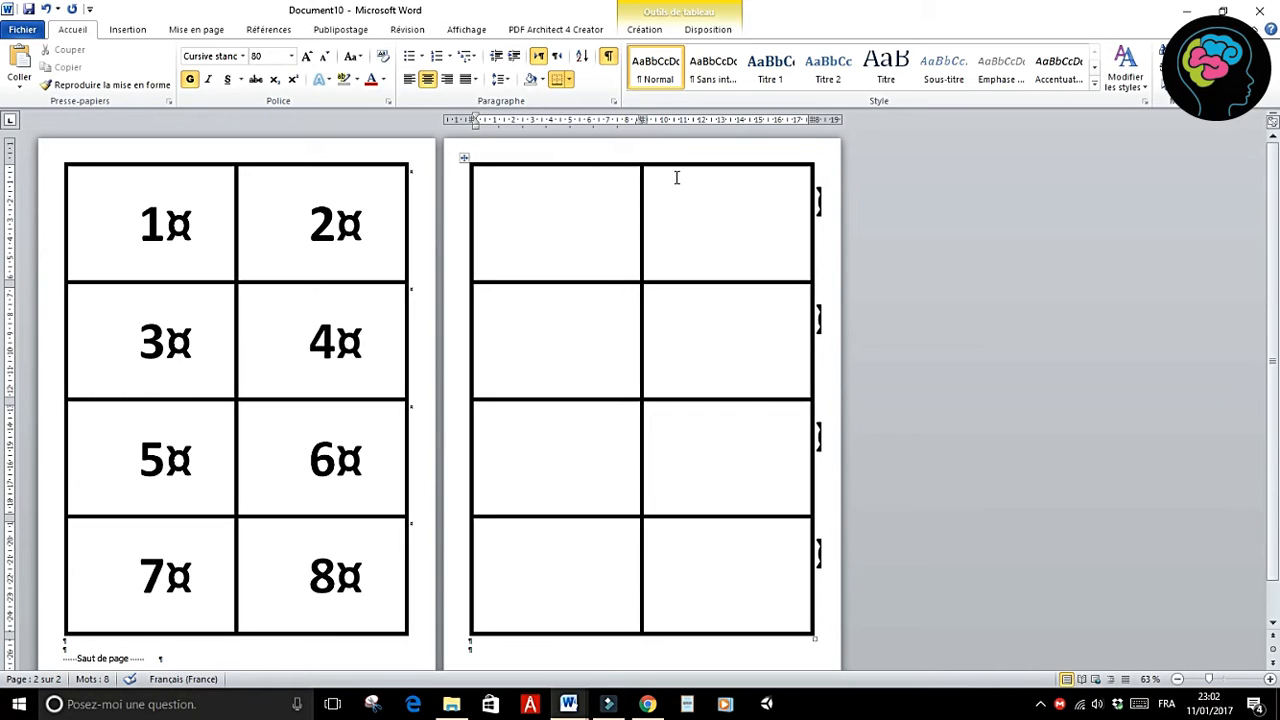
Step: Enter "un" in lowercase in the first cell of the page-two table
{"action": "type", "text": "UN"}
{"action": "key", "text": "BackSpace"}
{"action": "key", "text": "BackSpace"}
{"action": "type", "text": "un"}
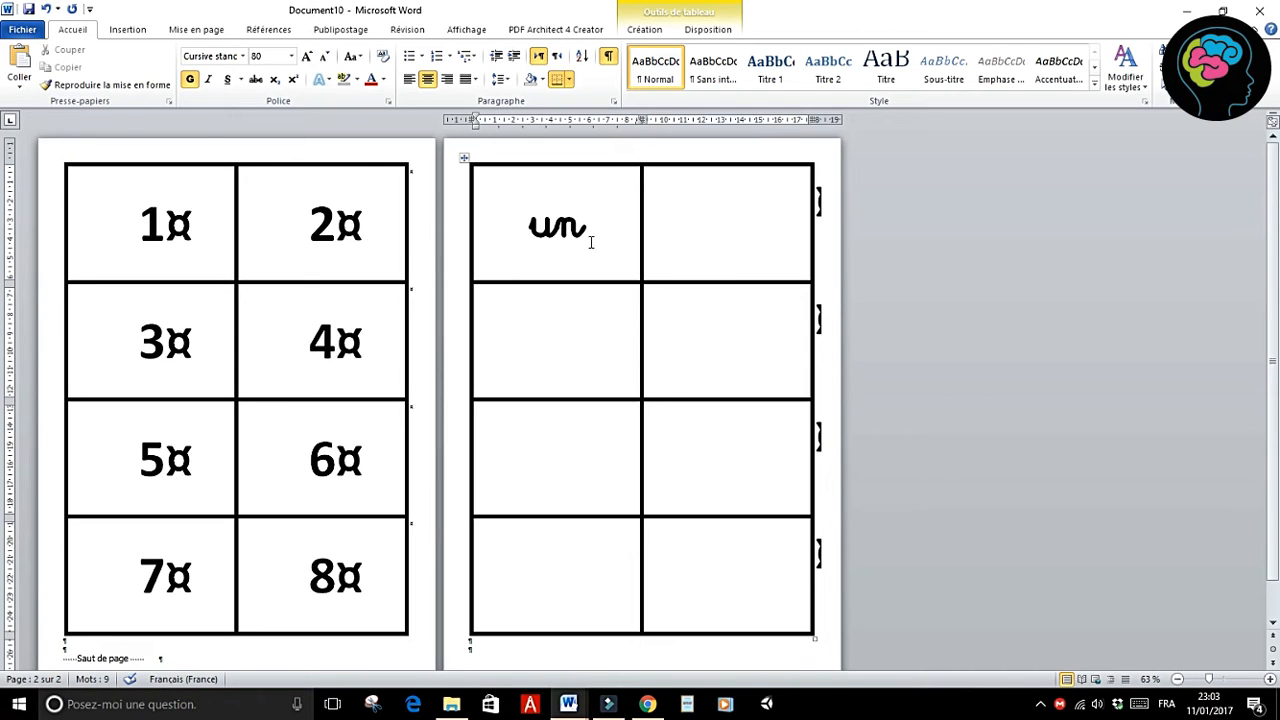
Step: Move "un" to the second cell of the first row and remove bold from the whole page-two table
{"action": "left_click_drag", "start_coordinate": [514, 229], "coordinate": [695, 242]}
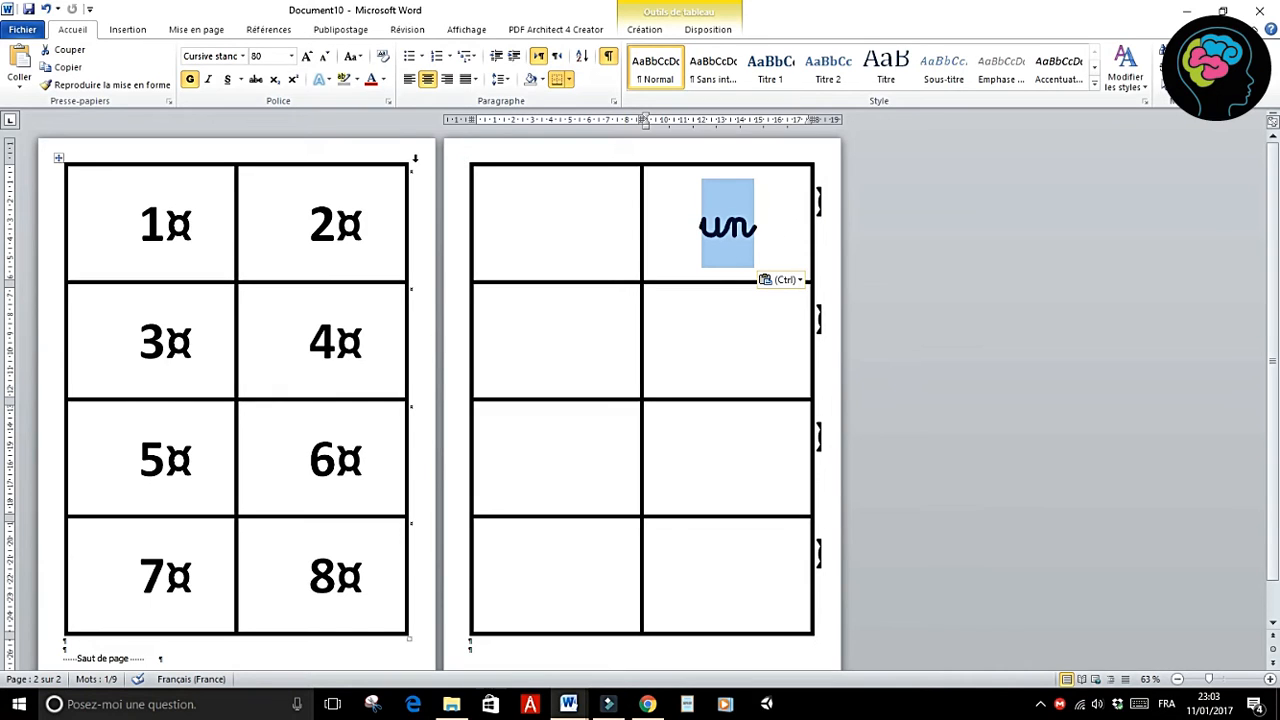
{"action": "double_click", "coordinate": [531, 163]}
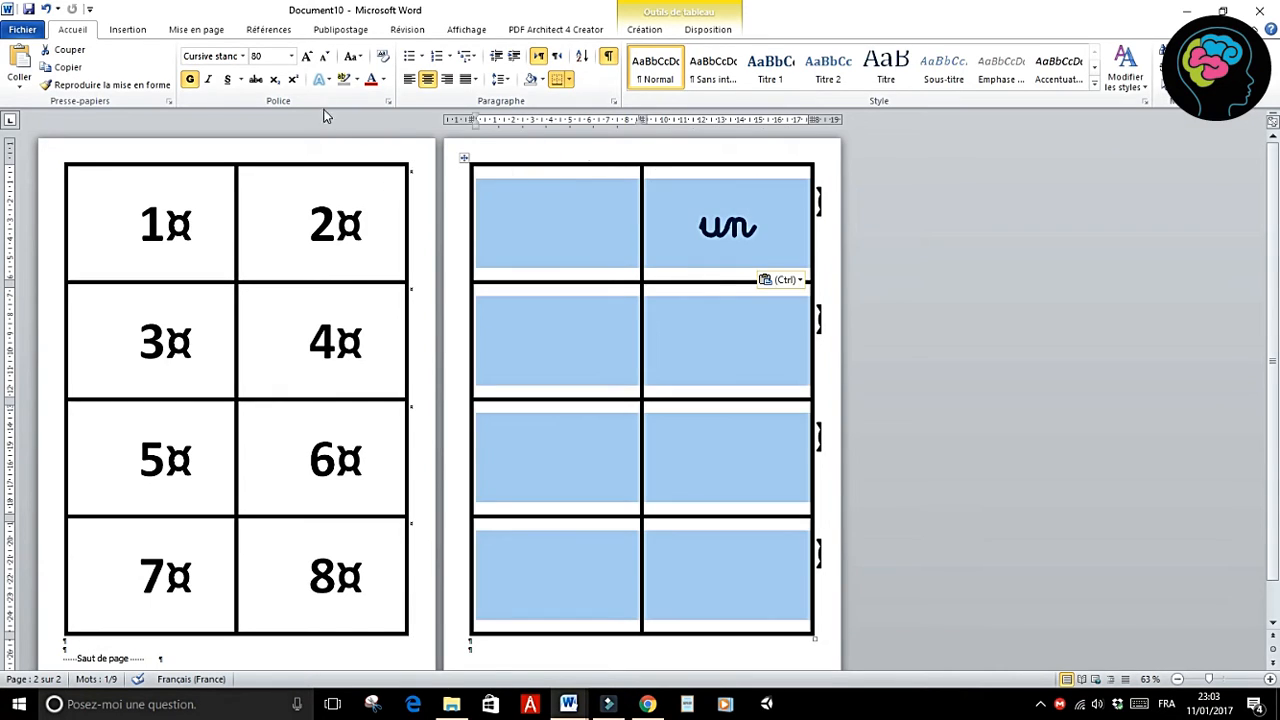
{"action": "left_click", "coordinate": [190, 79]}
Step: Enter "deux" in the first cell of the page-two table and "quatre" and "trois" across its second row
{"action": "left_click", "coordinate": [557, 228]}
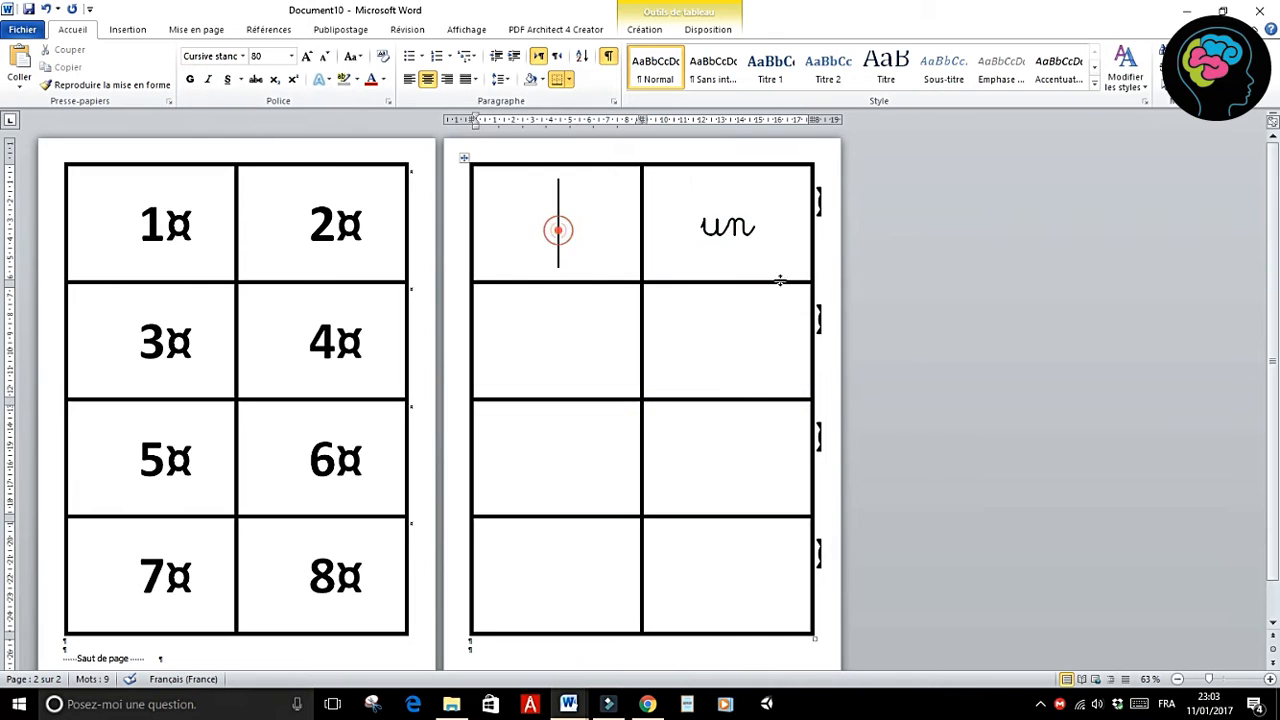
{"action": "type", "text": "deux"}
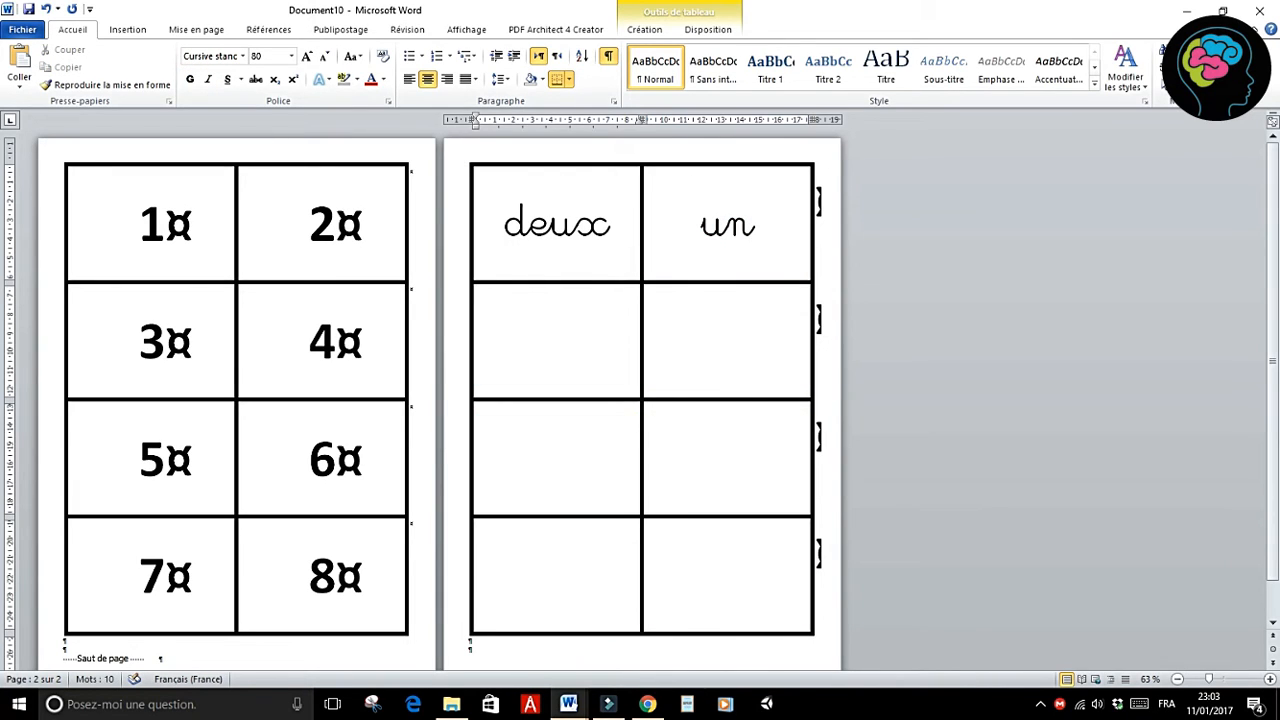
{"action": "key", "text": "Tab"}
{"action": "key", "text": "Tab"}
{"action": "type", "text": "quatre"}
{"action": "key", "text": "Tab"}
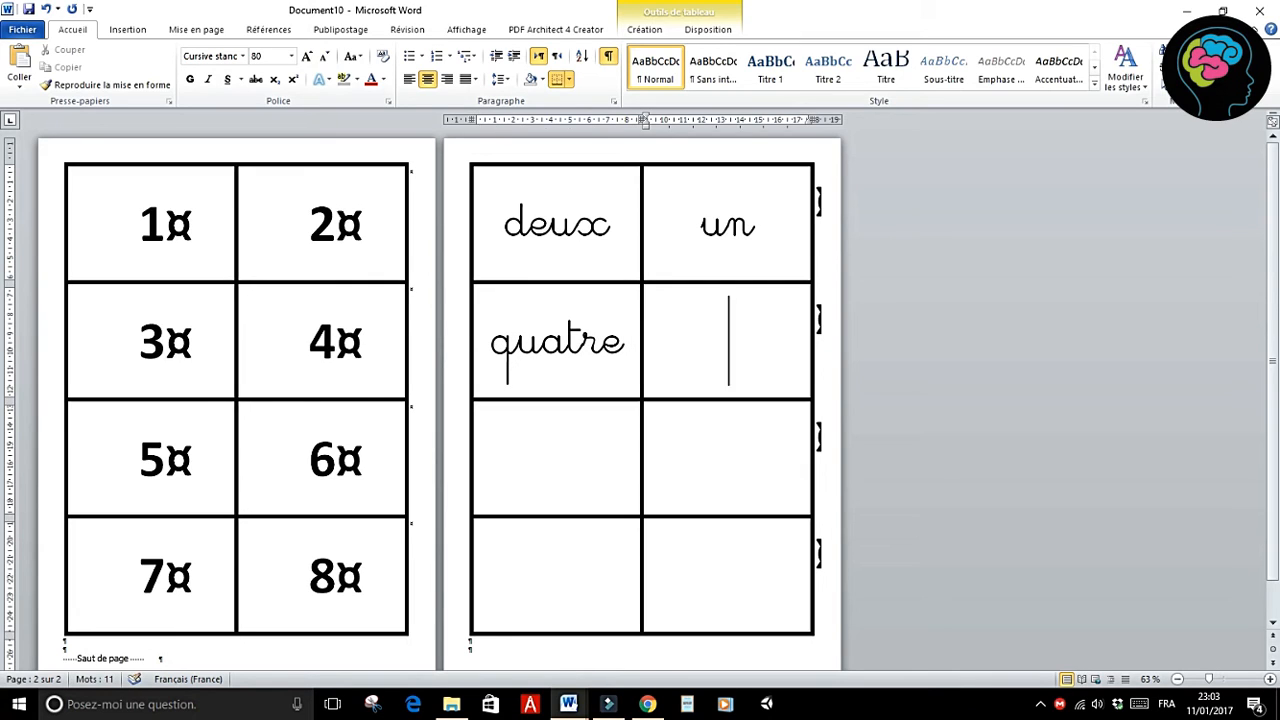
{"action": "type", "text": "trois"}
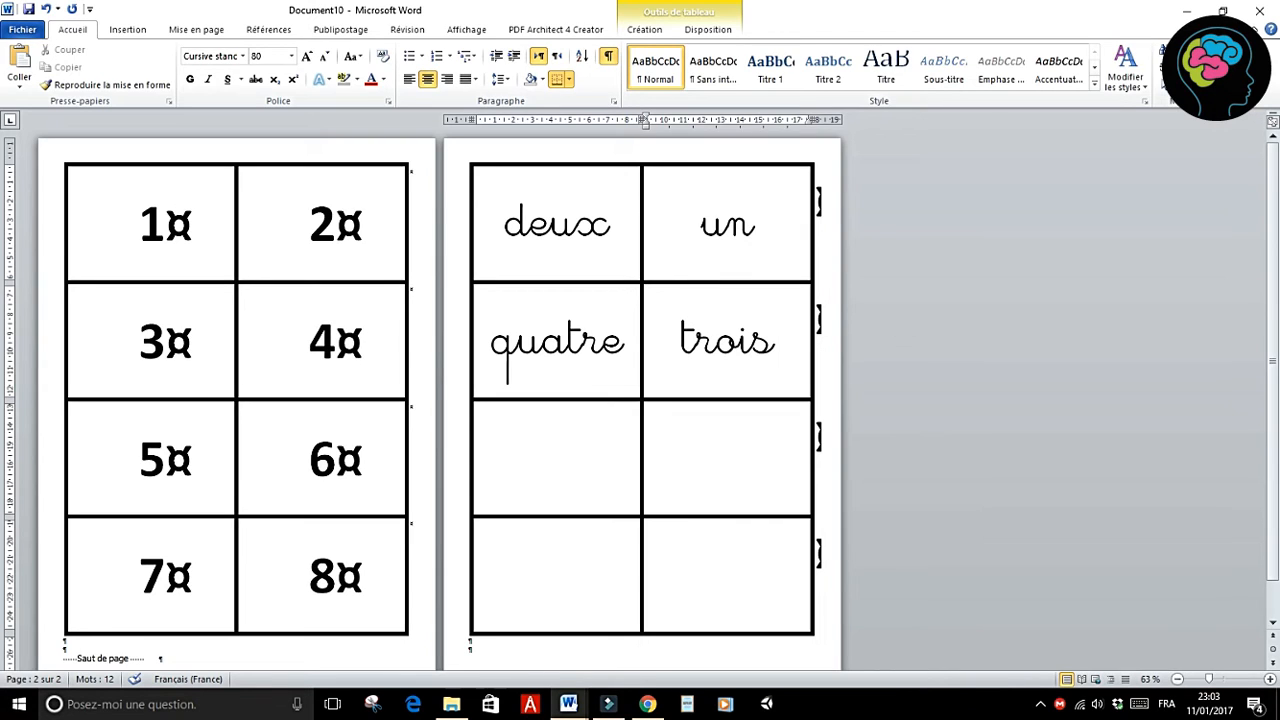
{"action": "key", "text": "BackSpace"}
{"action": "type", "text": "s"}
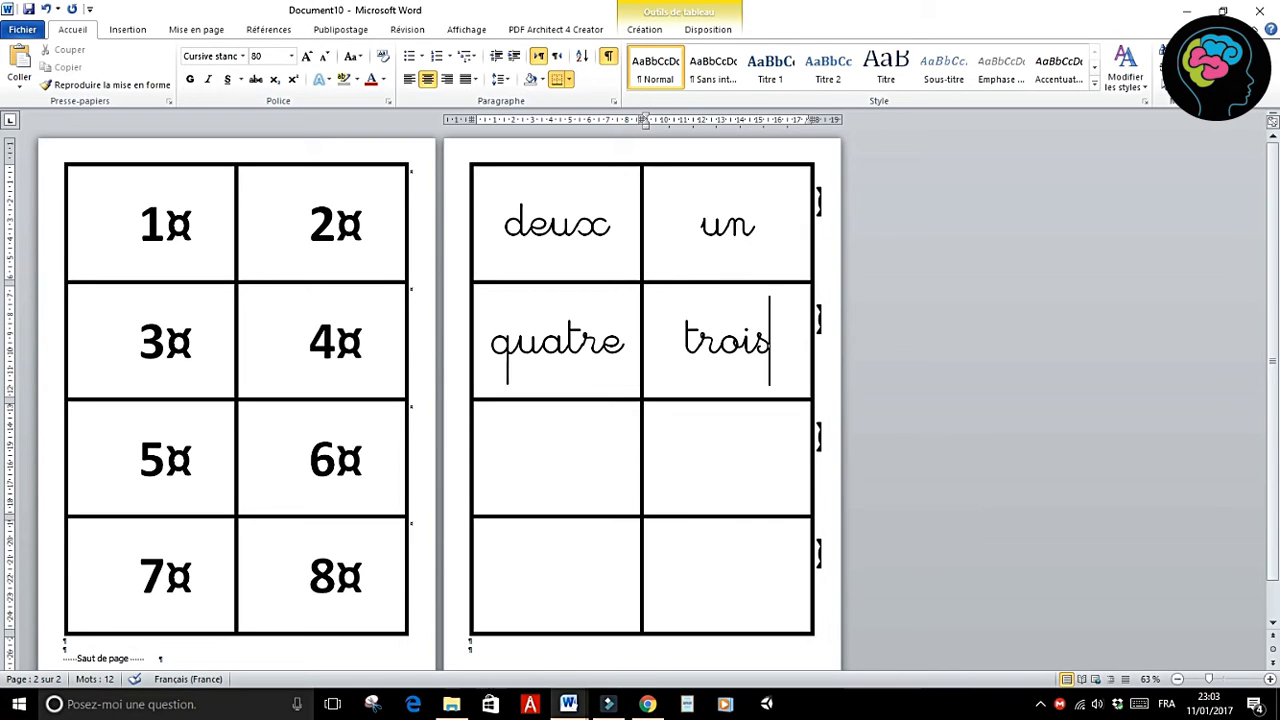
Step: Fill the third row of the page-two table with "six" and "cinq"
{"action": "key", "text": "Tab"}
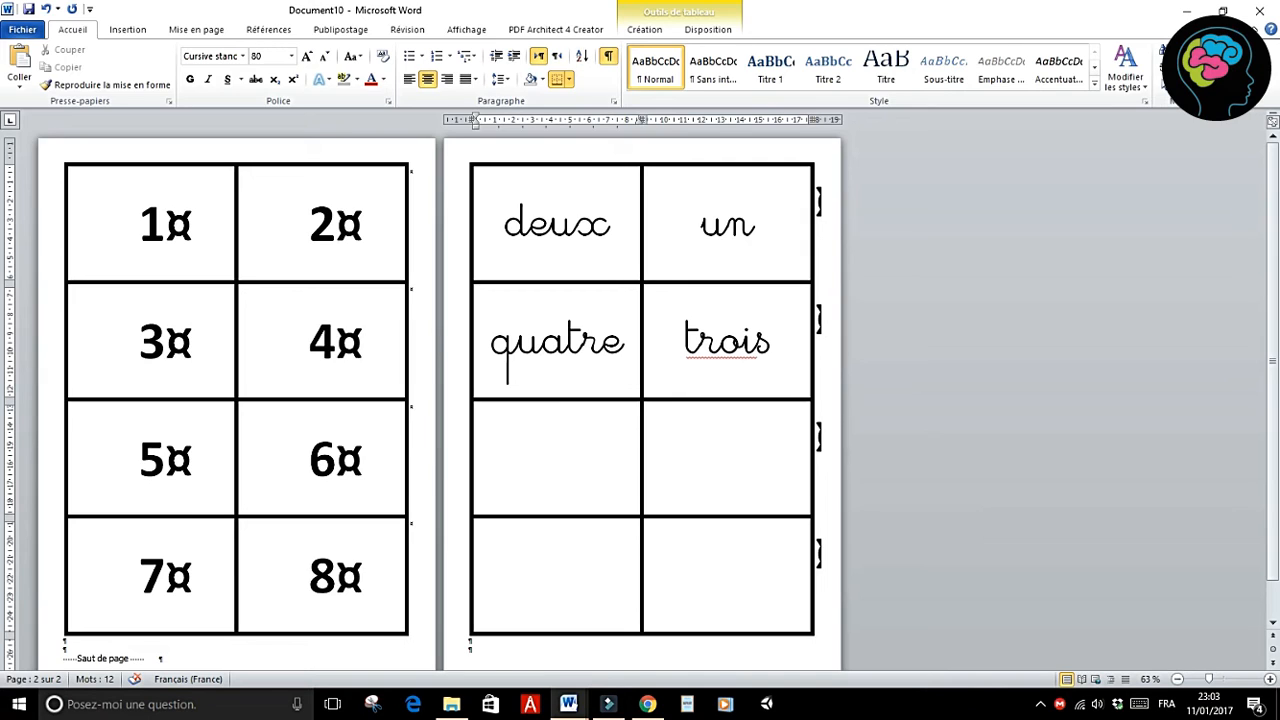
{"action": "type", "text": "six"}
{"action": "key", "text": "Tab"}
{"action": "type", "text": "cinq"}
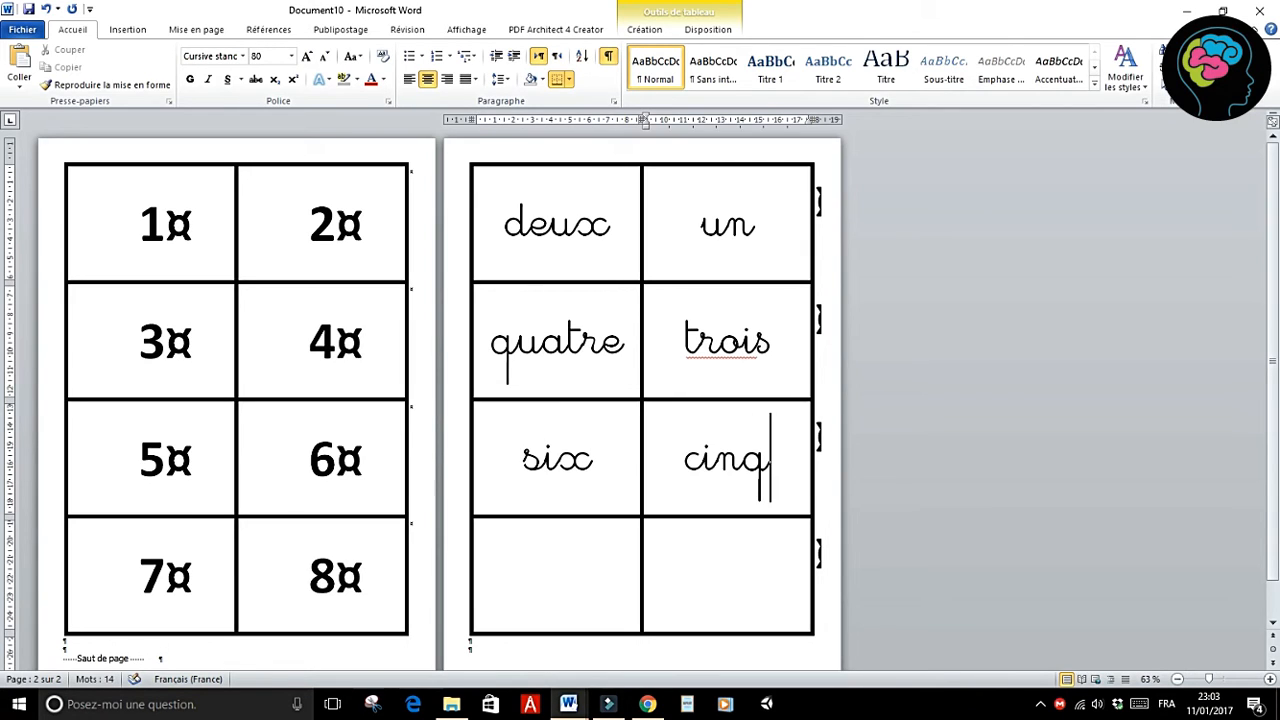
Step: Fill the fourth row of the page-two table with "huit" and "sept"
{"action": "key", "text": "Tab"}
{"action": "type", "text": "huit"}
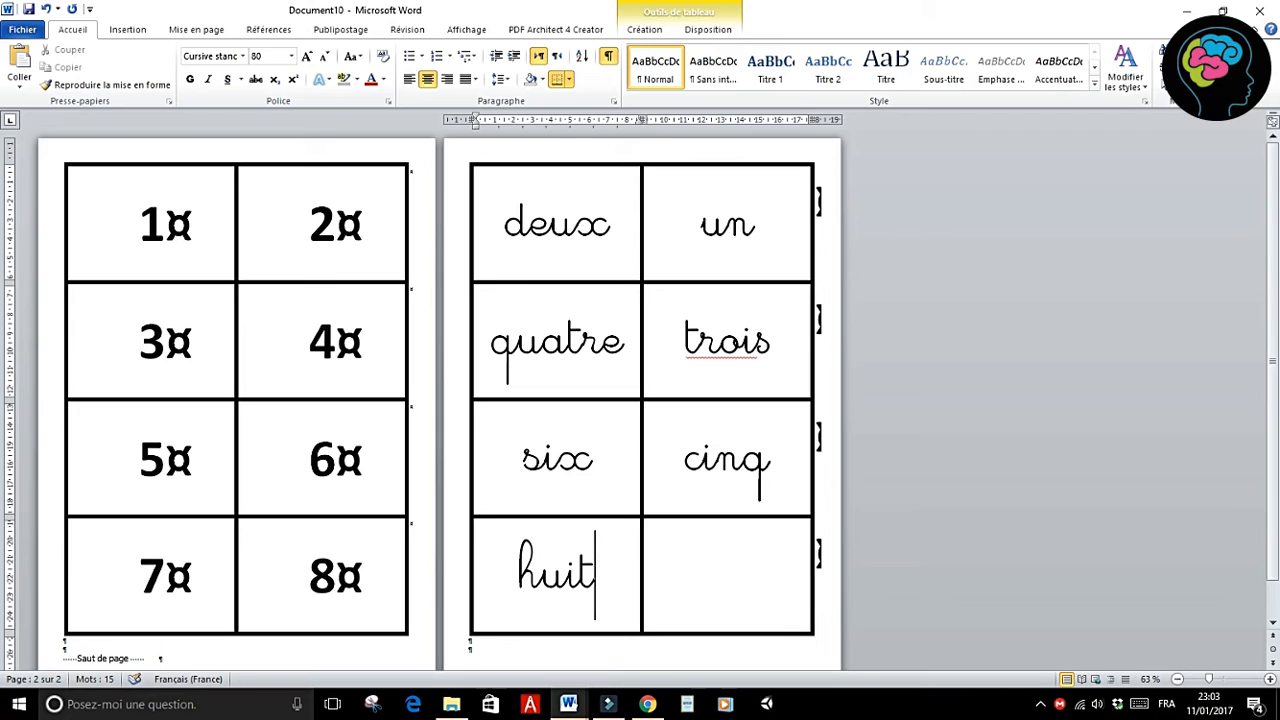
{"action": "key", "text": "Tab"}
{"action": "type", "text": "sept"}
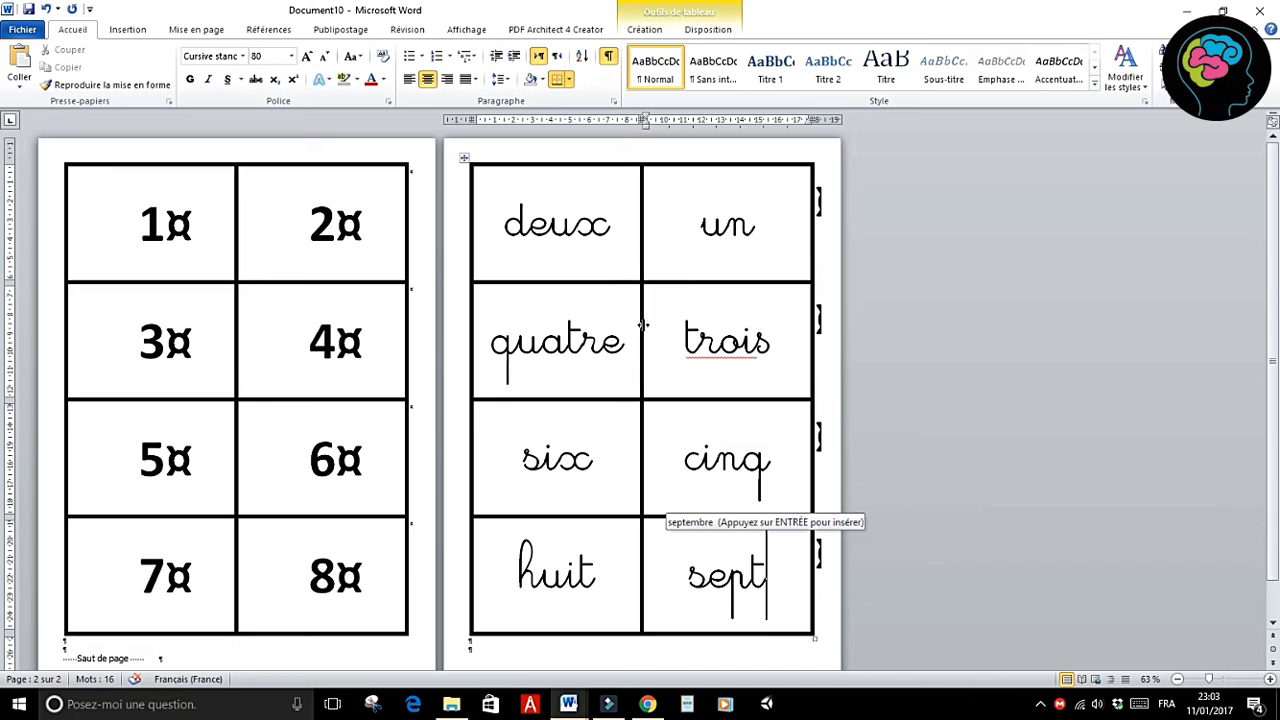
Step: Recolour all borders of the page-two word table white
{"action": "left_click", "coordinate": [464, 157]}
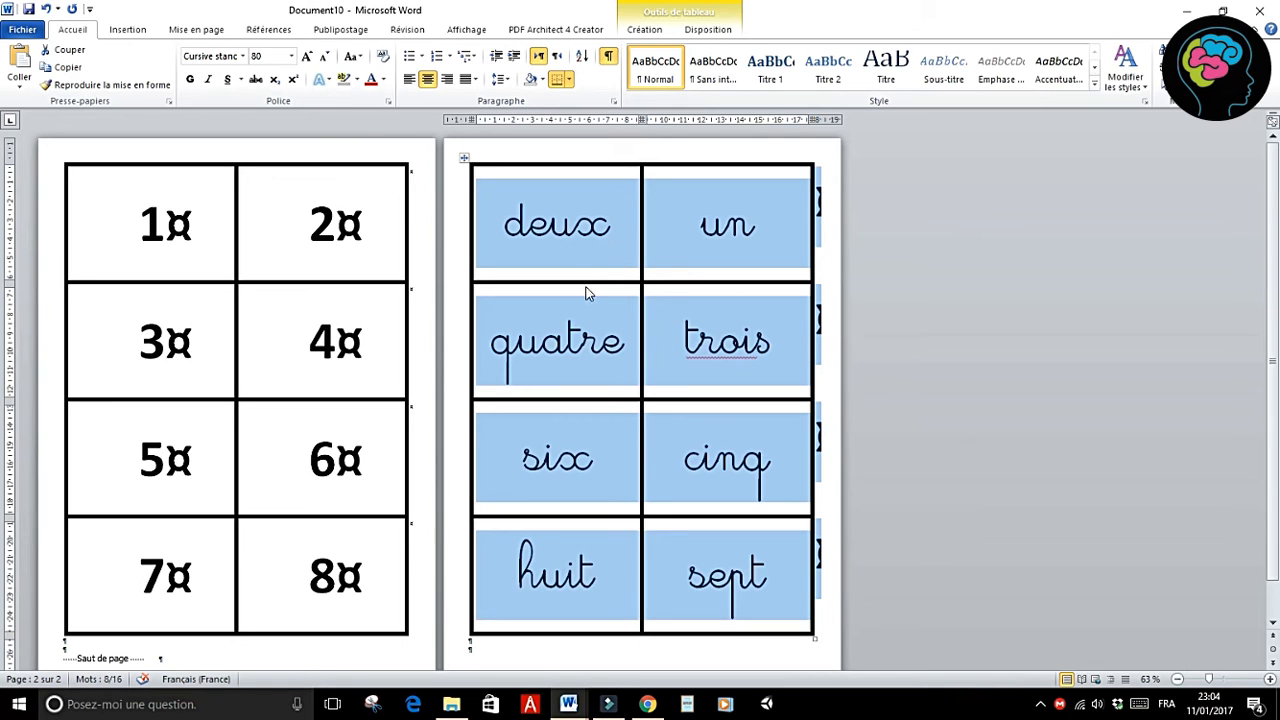
{"action": "left_click", "coordinate": [652, 30]}
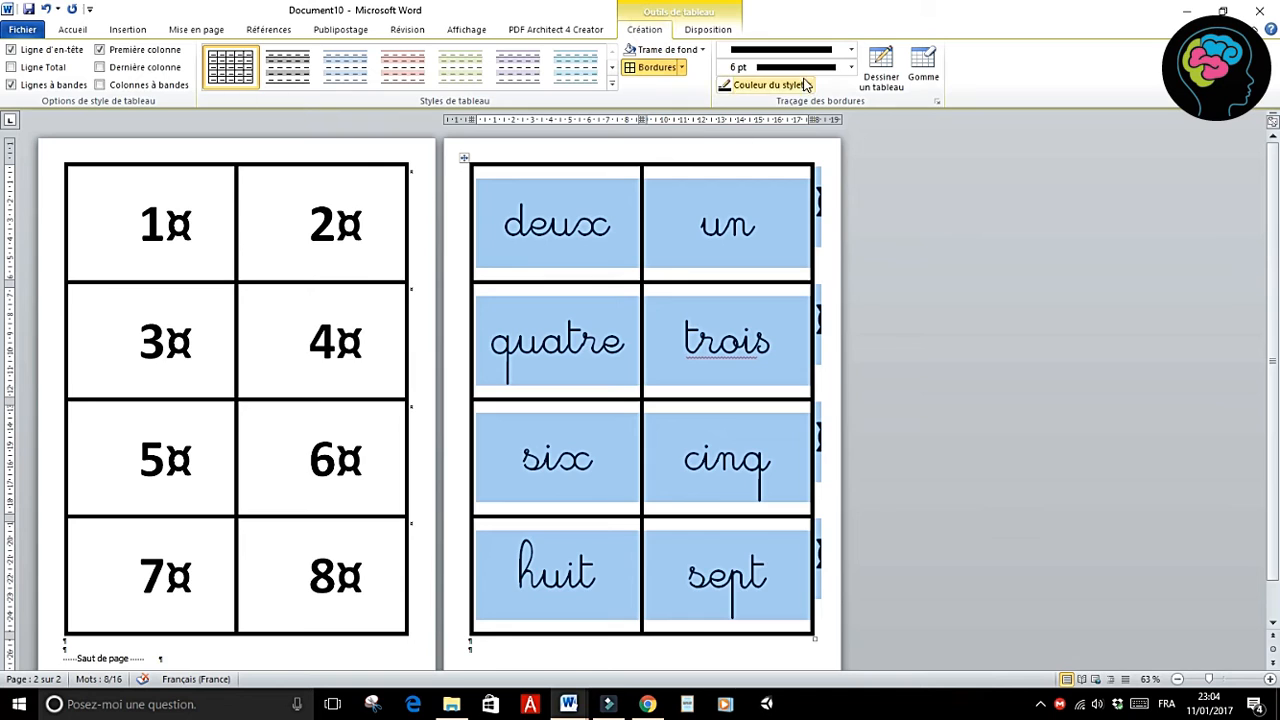
{"action": "left_click", "coordinate": [746, 88]}
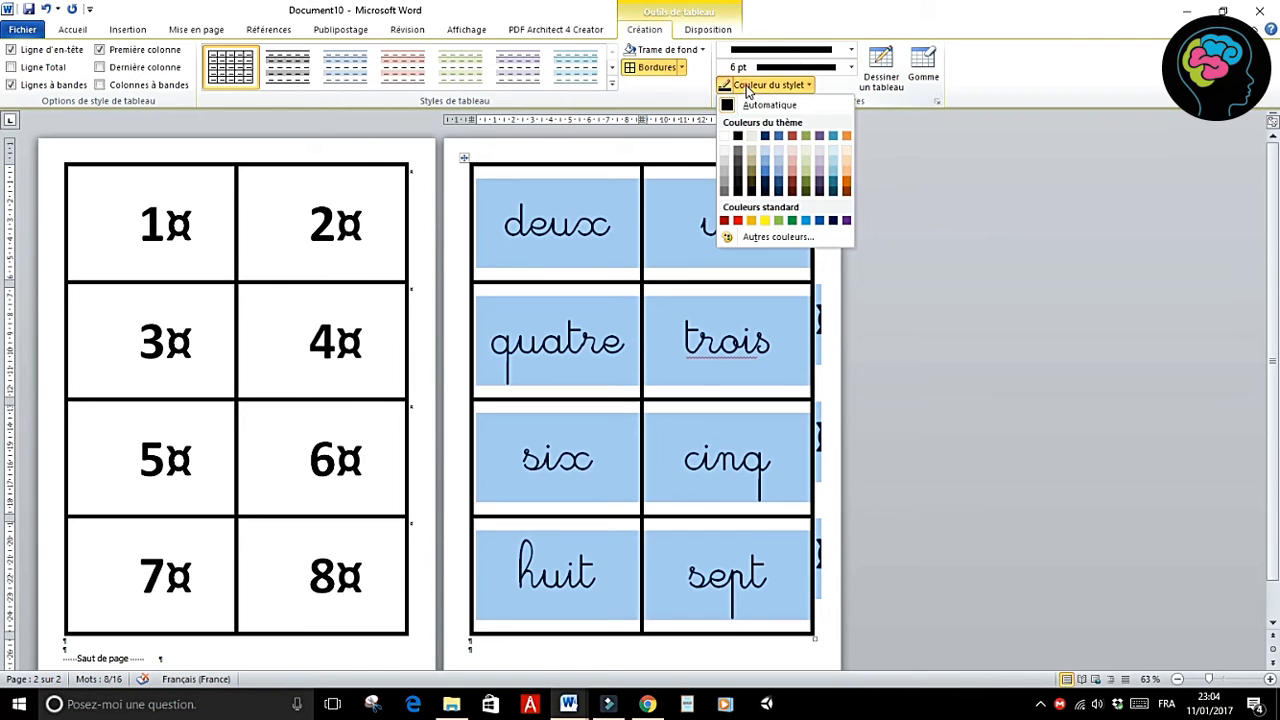
{"action": "left_click", "coordinate": [728, 138]}
{"action": "left_click", "coordinate": [640, 70]}
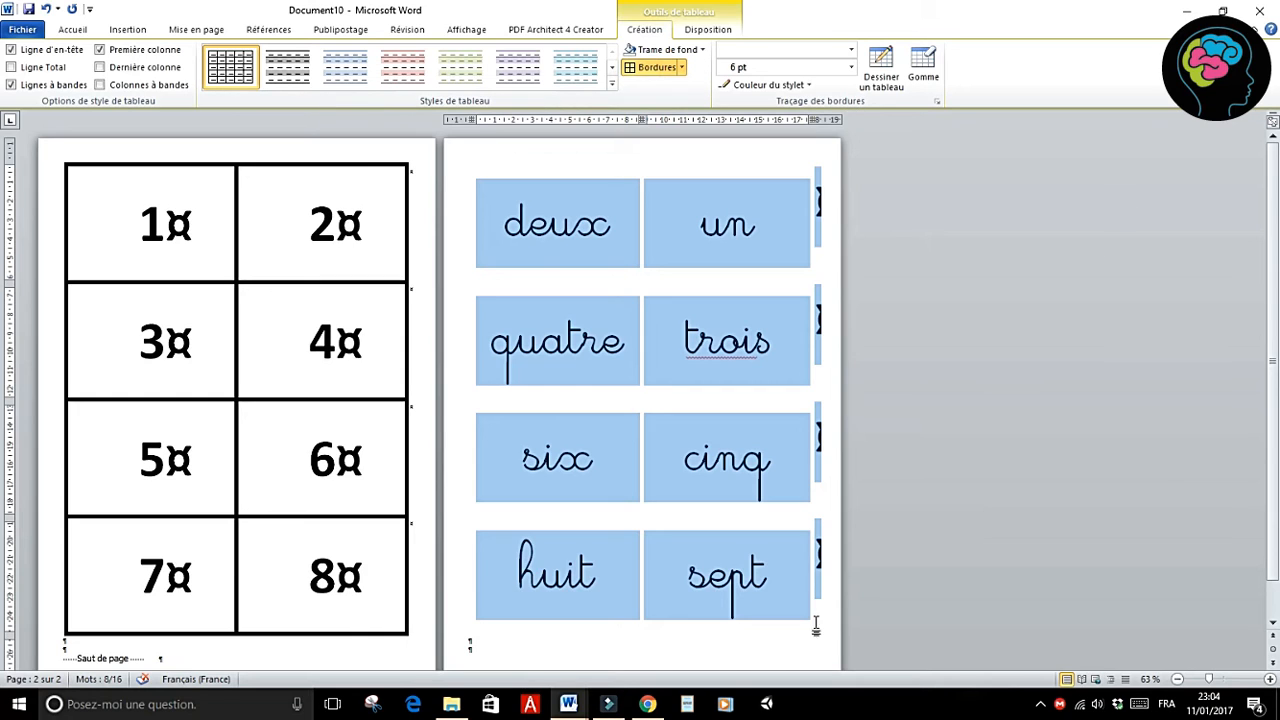
{"action": "left_click", "coordinate": [509, 656]}
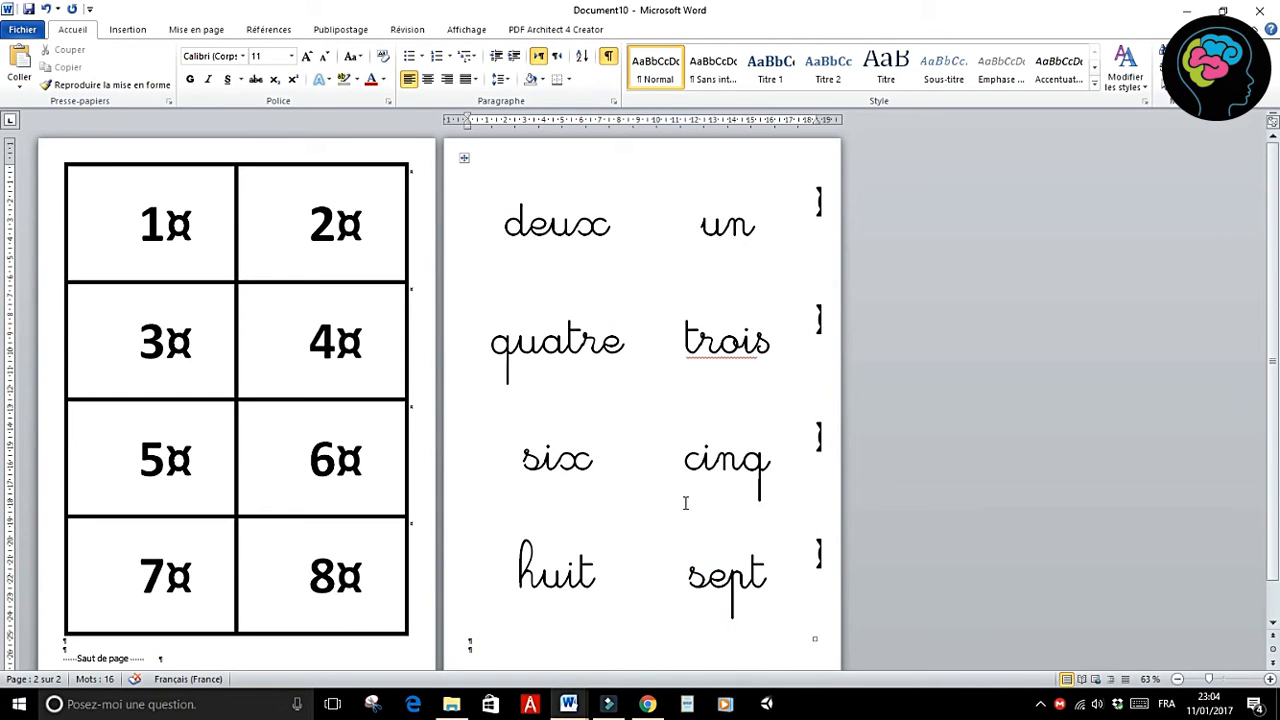
{"action": "scroll", "coordinate": [665, 499], "scroll_direction": "down", "scroll_amount": 1}
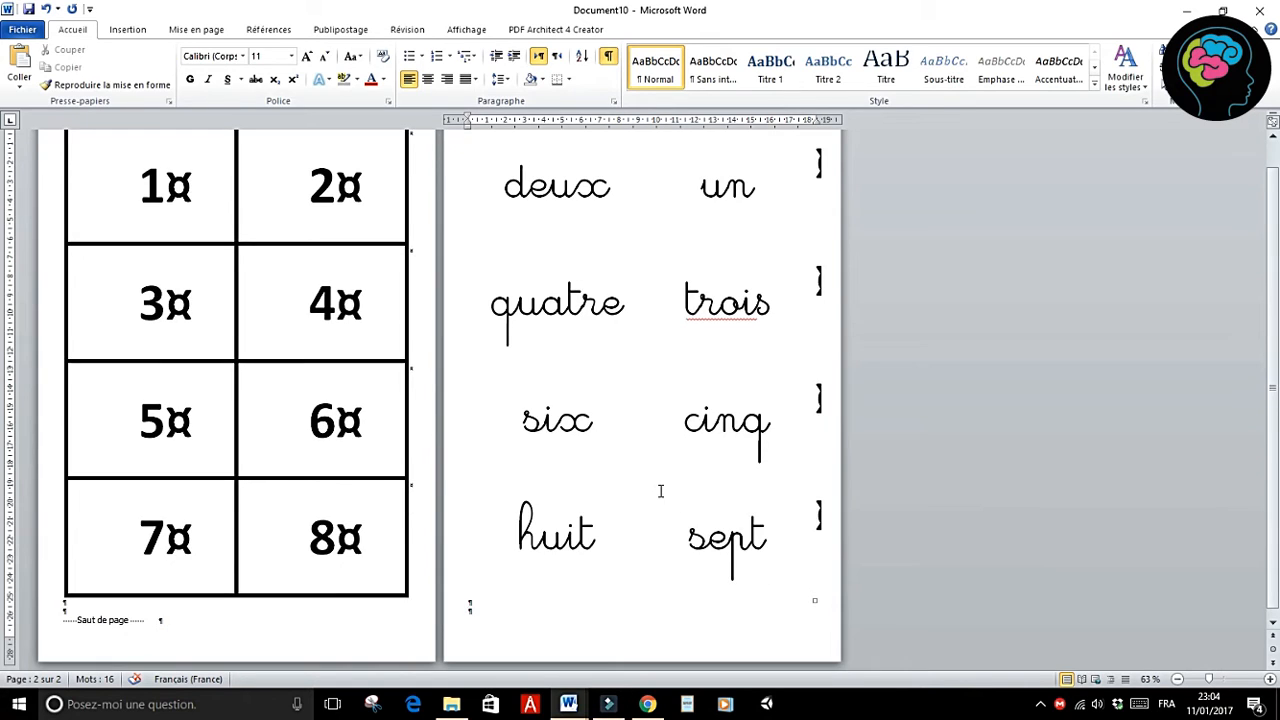
{"action": "scroll", "coordinate": [660, 491], "scroll_direction": "up", "scroll_amount": 1}
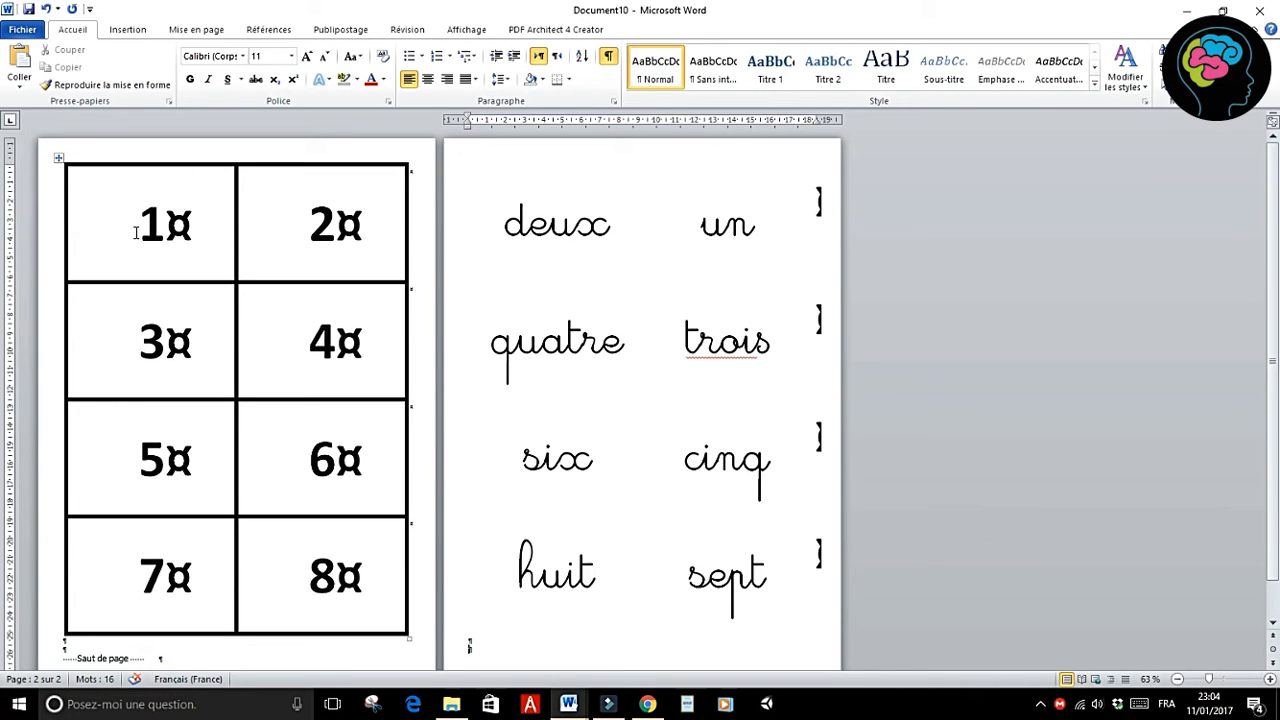
Step: Delete the numeral 1 from the first page-one cell and copy the circled 1 image from Chrome
{"action": "left_click_drag", "start_coordinate": [135, 230], "coordinate": [166, 225]}
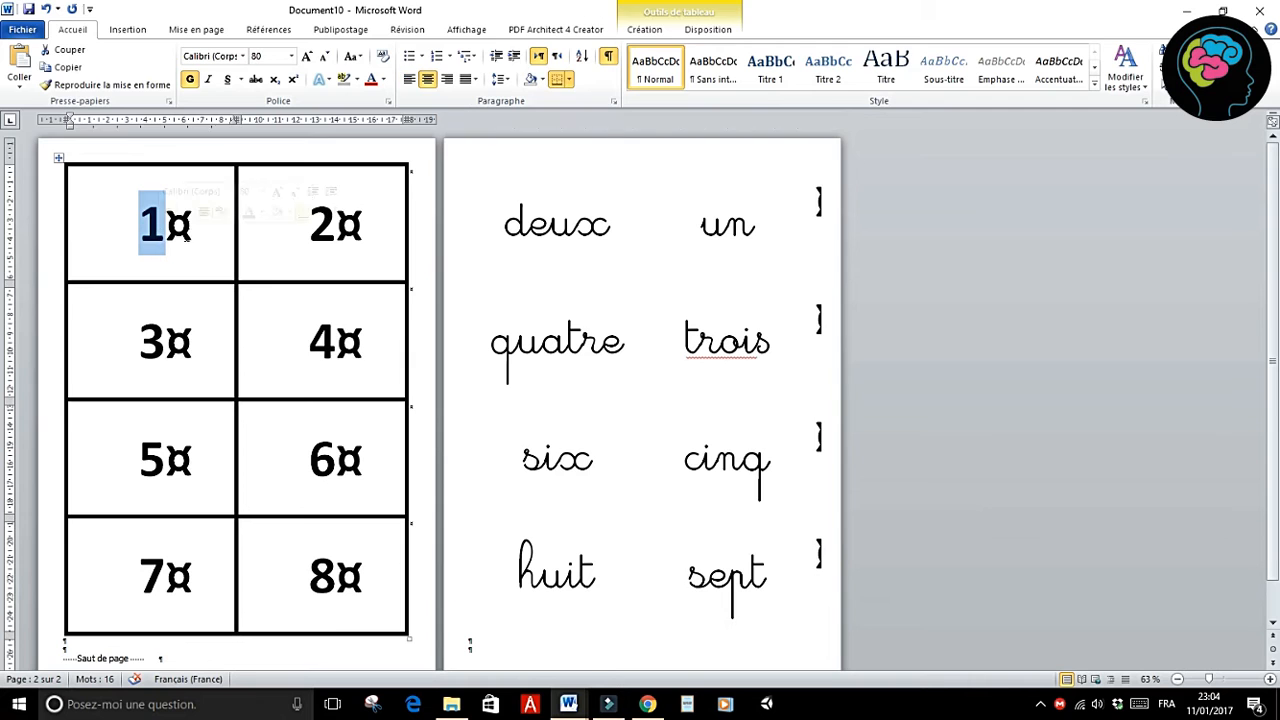
{"action": "key", "text": "Delete"}
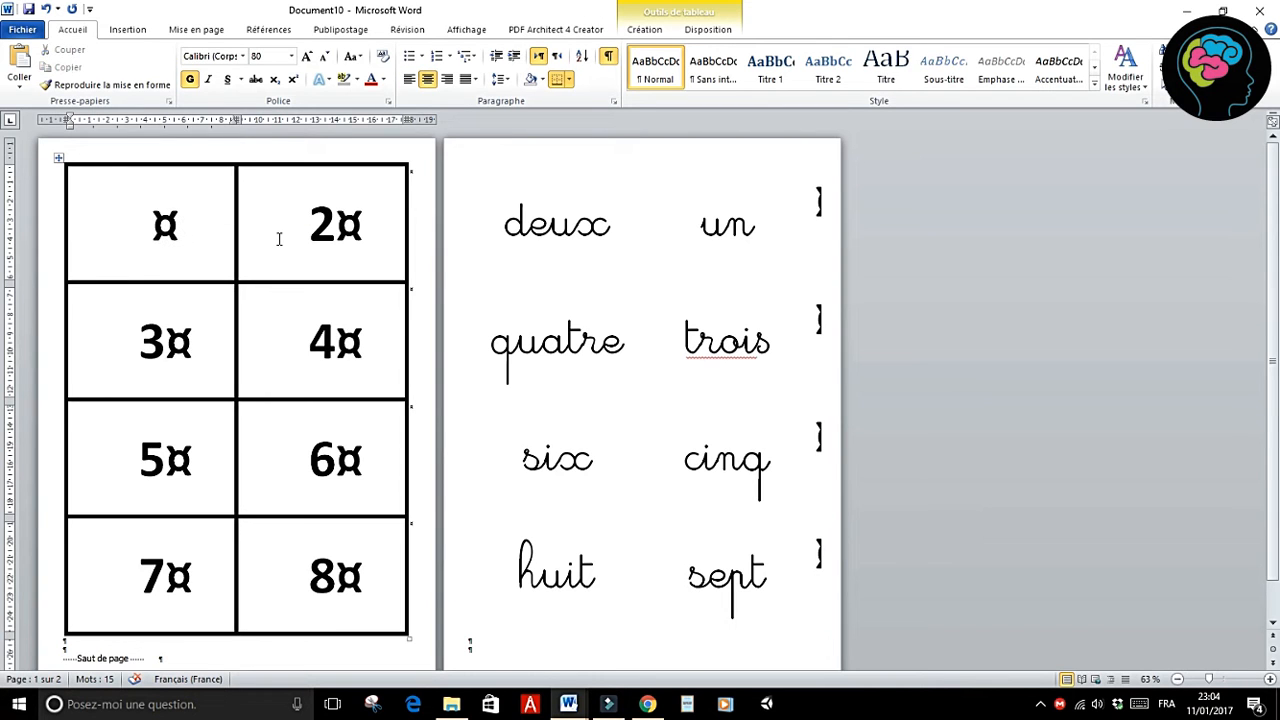
{"action": "left_click", "coordinate": [649, 704]}
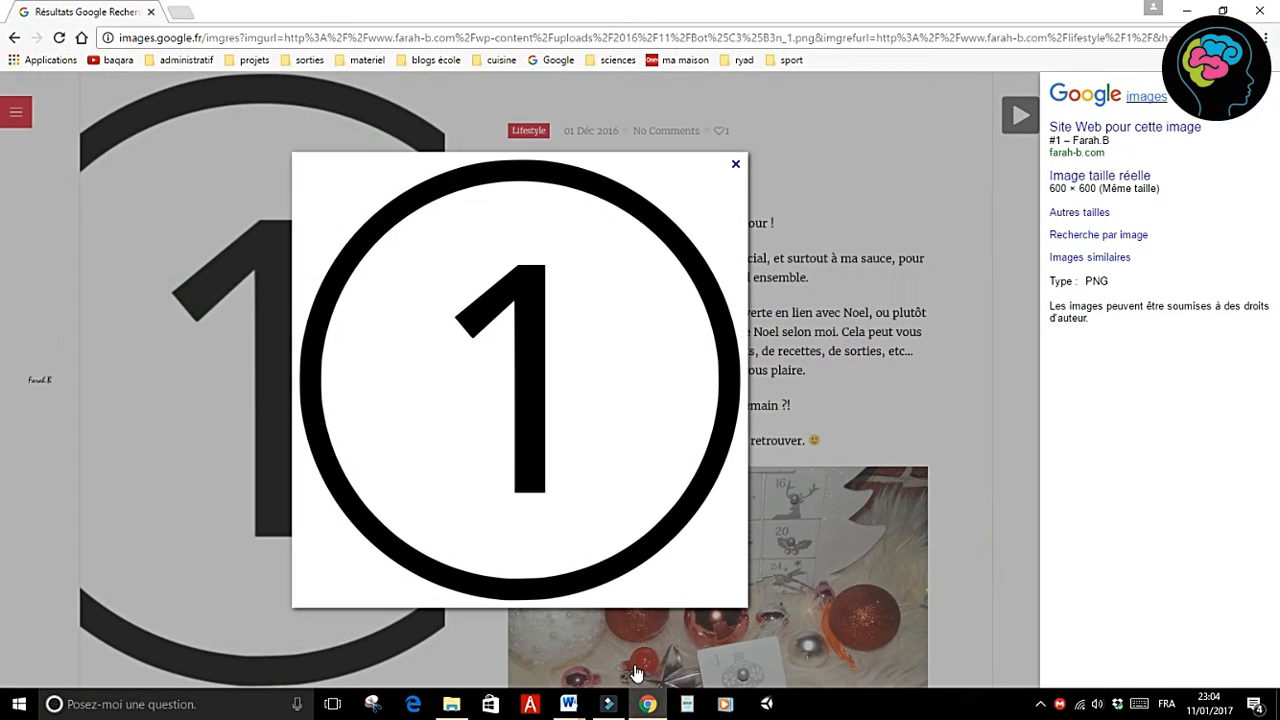
{"action": "right_click", "coordinate": [514, 371]}
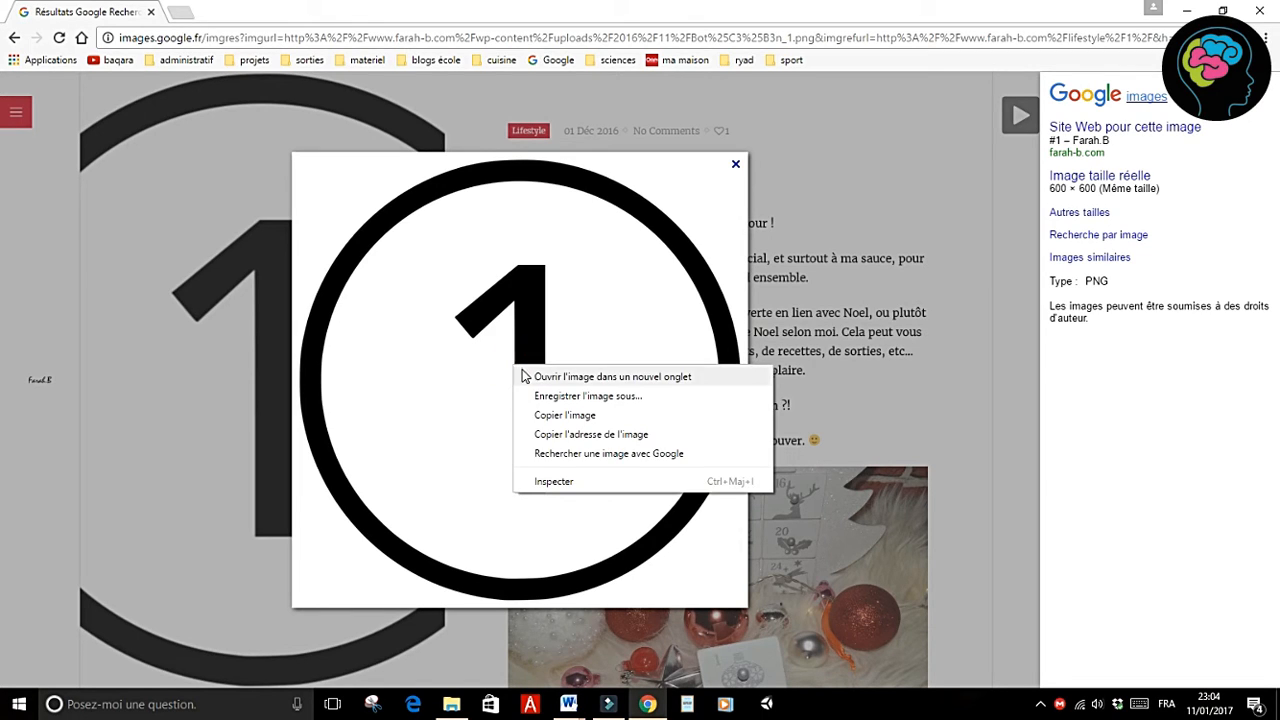
{"action": "left_click", "coordinate": [564, 415]}
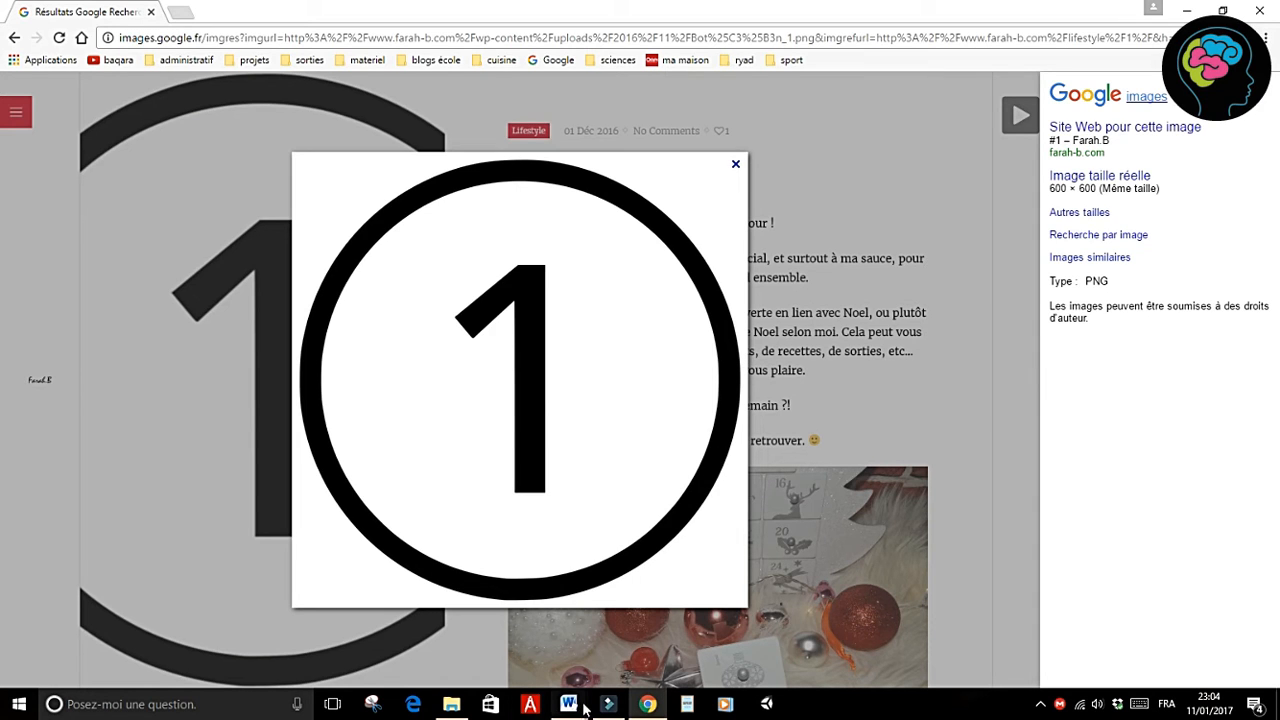
Step: Paste the circled 1 image into the first page-one cell of Document10 in Word and shrink it to fit
{"action": "mouse_move", "coordinate": [572, 708]}
{"action": "left_click", "coordinate": [623, 663]}
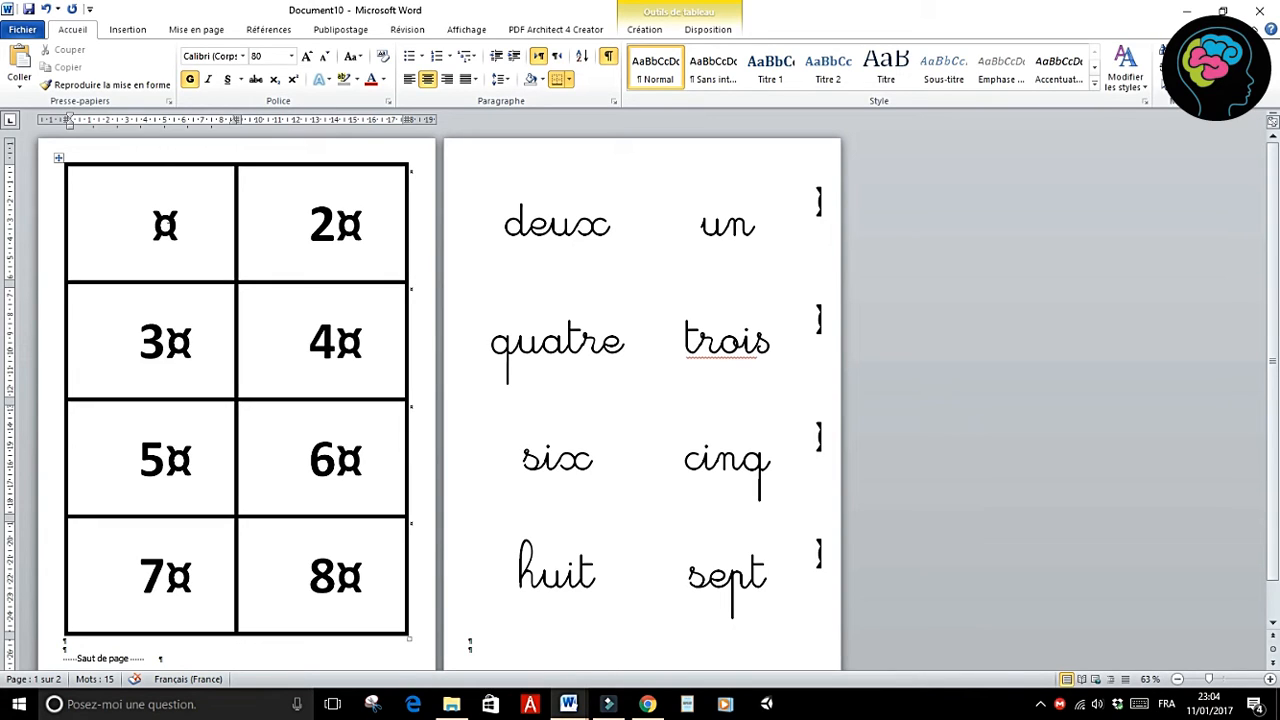
{"action": "key", "text": "ctrl+v"}
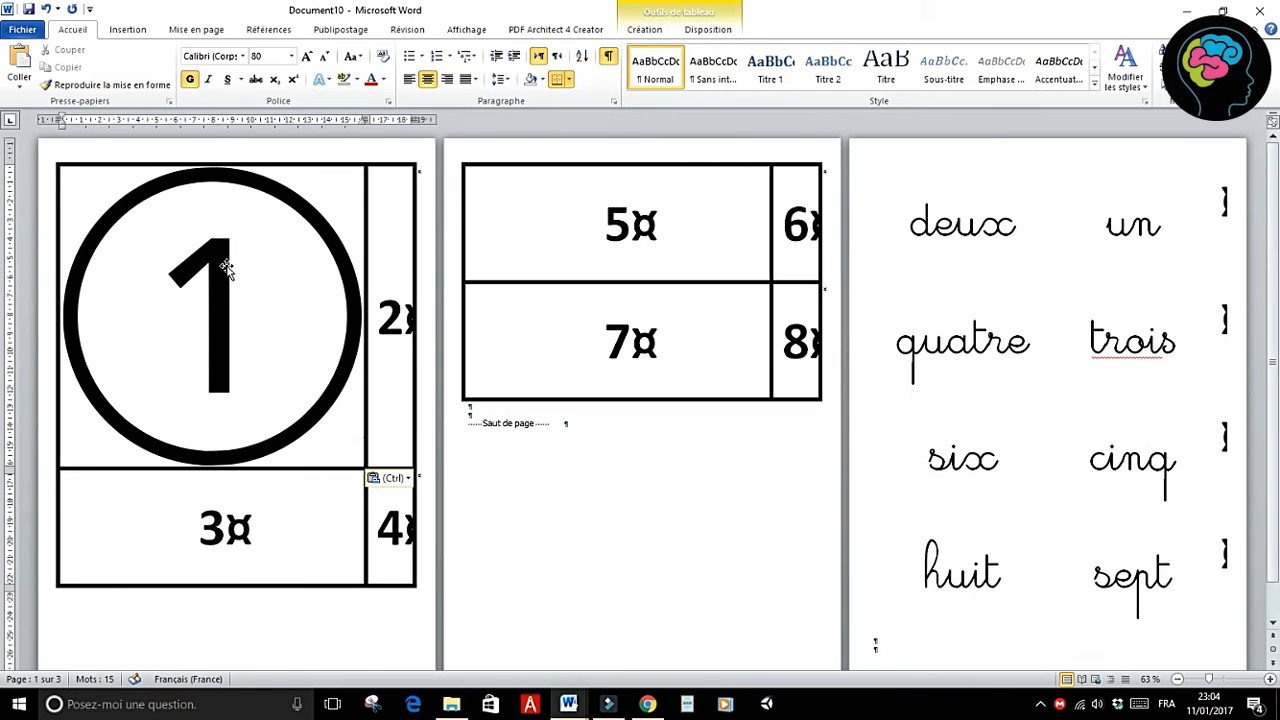
{"action": "left_click", "coordinate": [229, 265]}
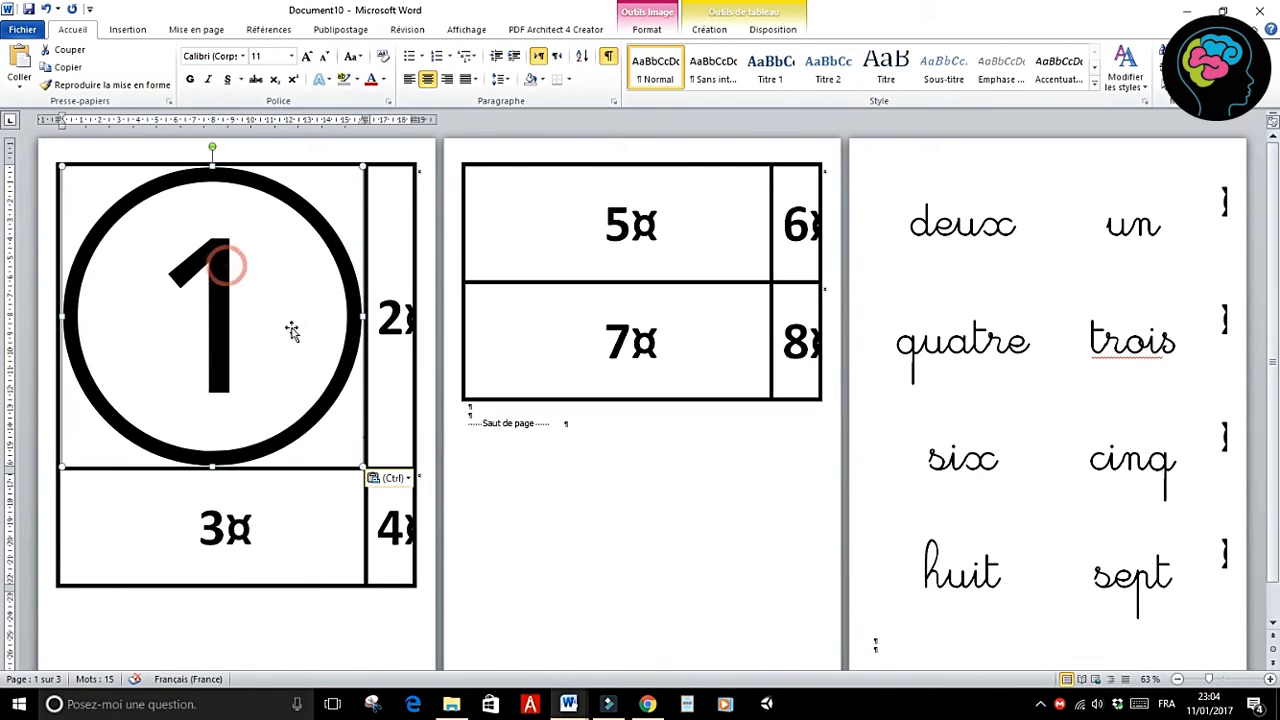
{"action": "left_click", "coordinate": [363, 167]}
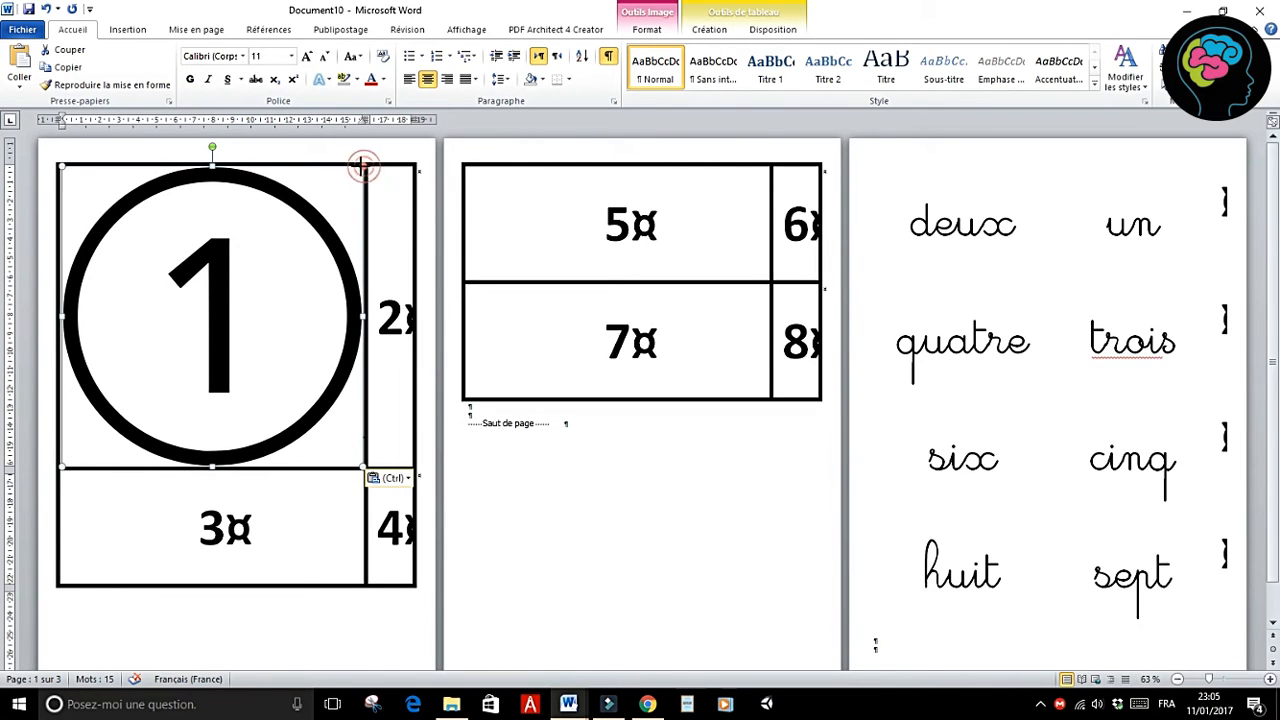
{"action": "left_click_drag", "start_coordinate": [363, 167], "coordinate": [142, 369]}
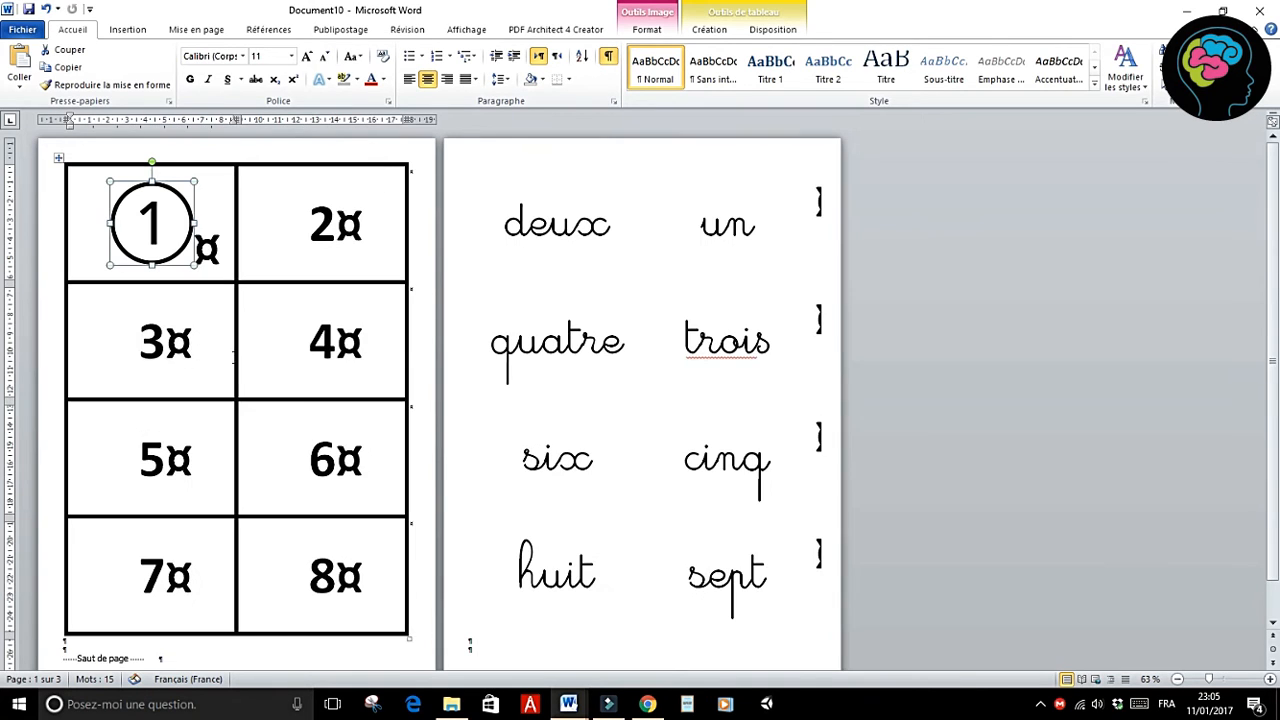
{"action": "left_click", "coordinate": [712, 274]}
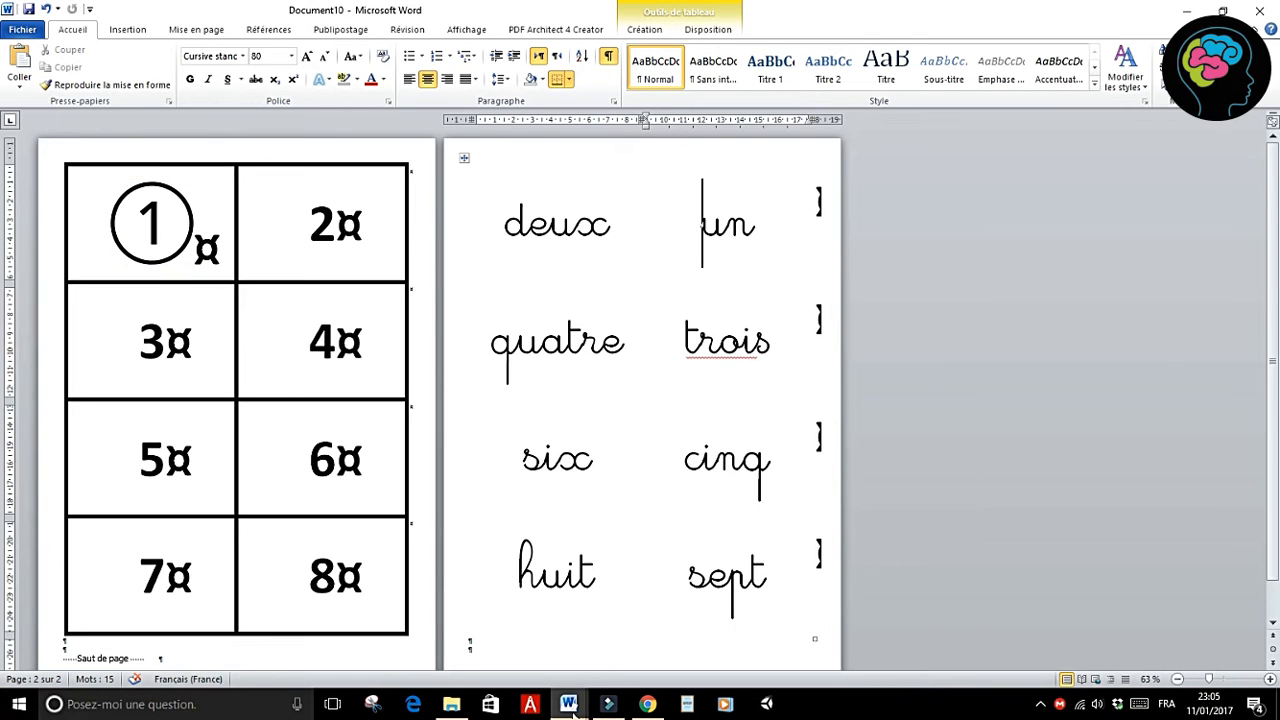
Step: Switch to vocabulaire_livre_taoki.docx and examine how its picture pages pair with the mirrored word pages
{"action": "mouse_move", "coordinate": [568, 704]}
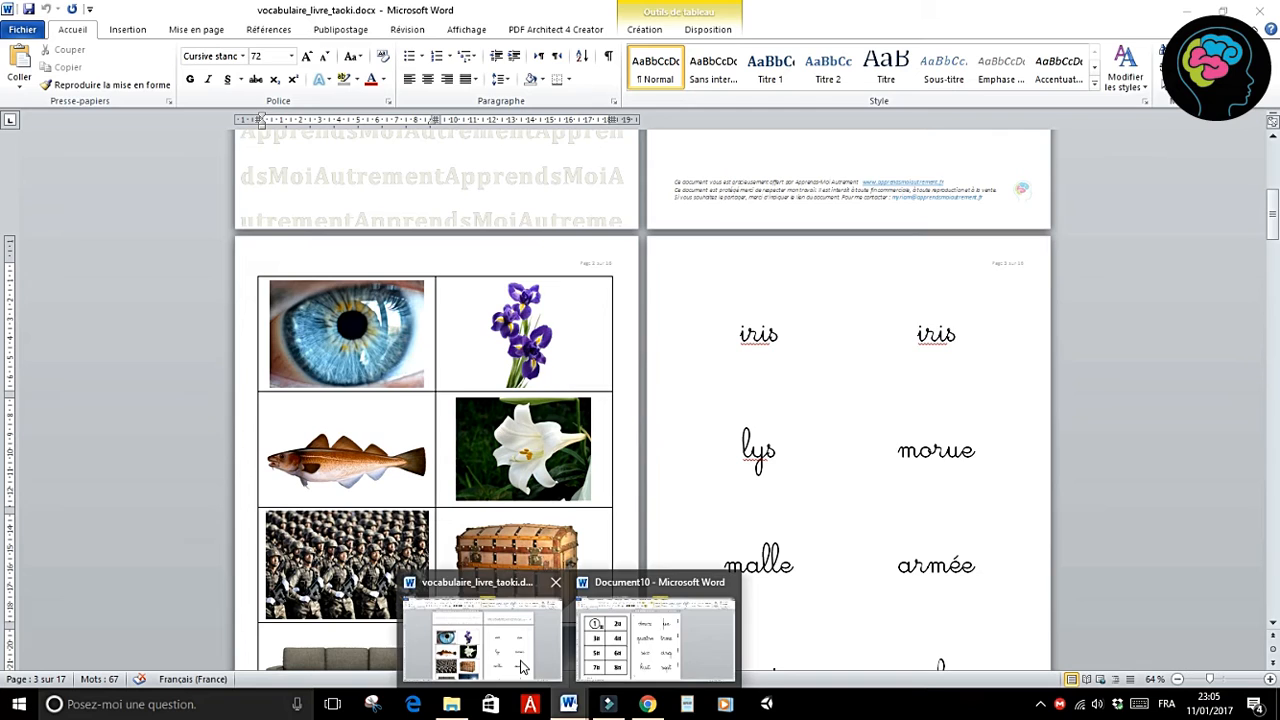
{"action": "left_click", "coordinate": [522, 667]}
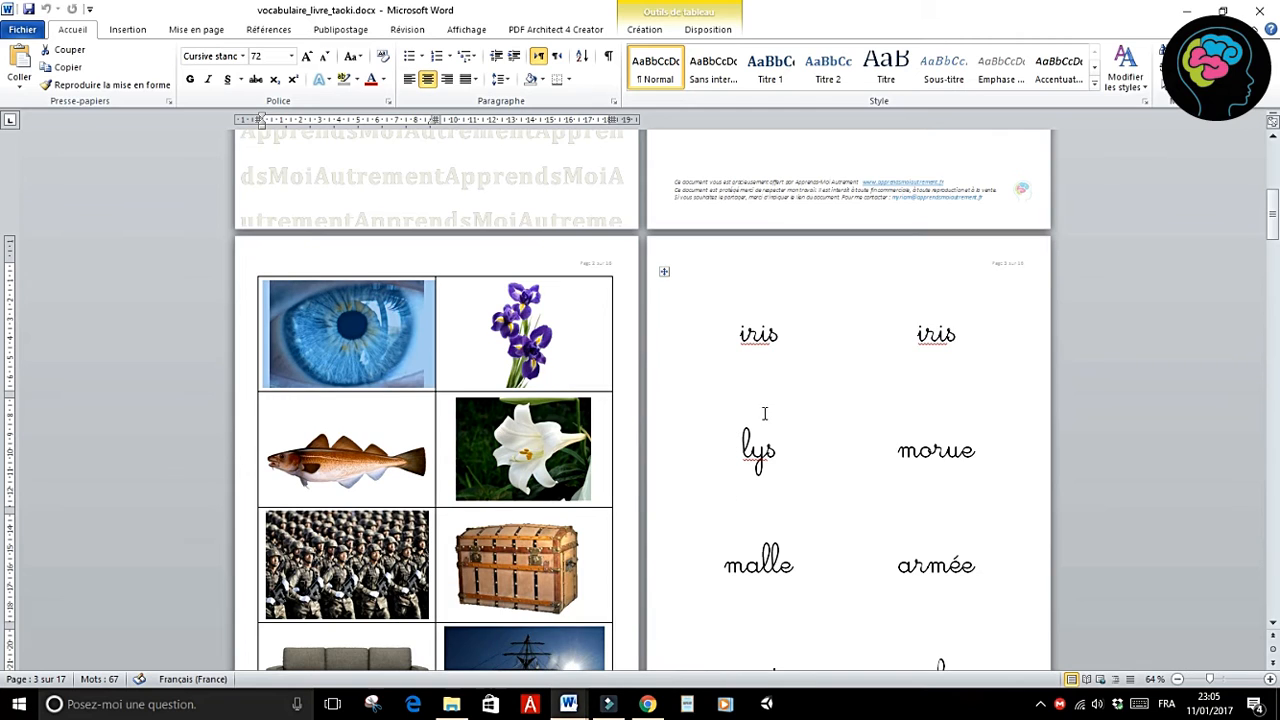
{"action": "scroll", "coordinate": [606, 430], "scroll_direction": "down", "scroll_amount": 3}
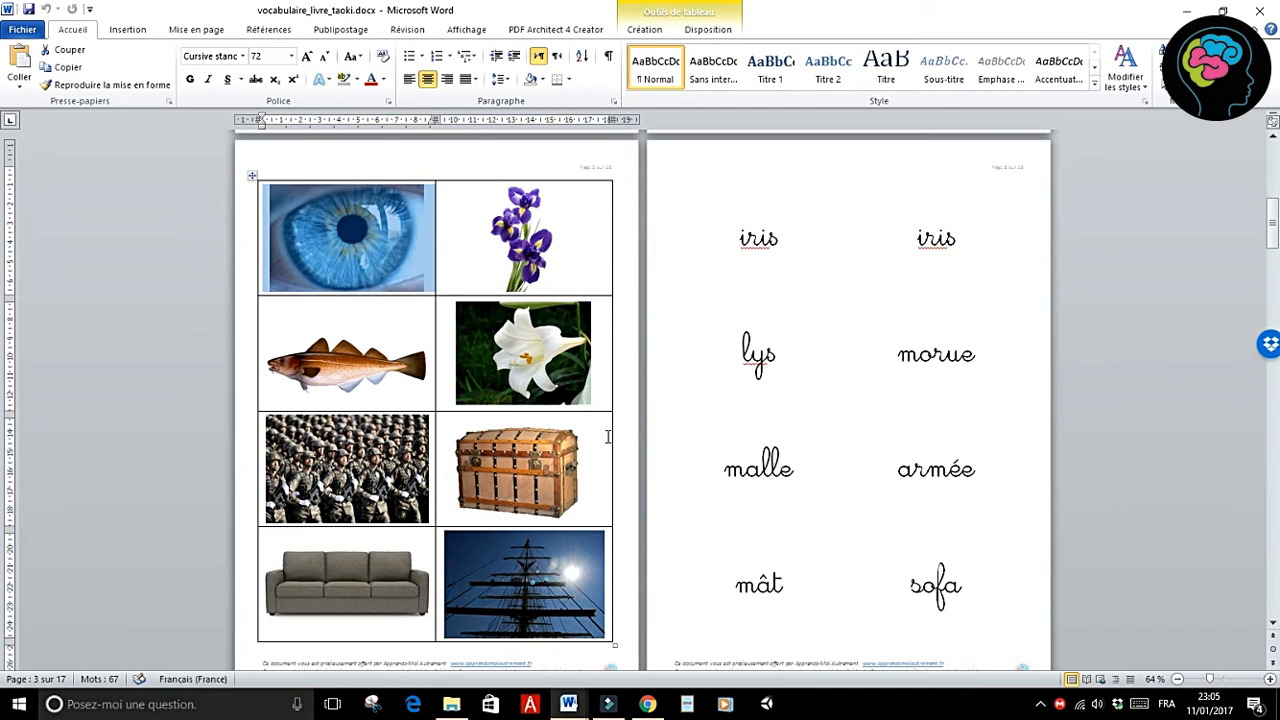
{"action": "left_click", "coordinate": [444, 284]}
{"action": "scroll", "coordinate": [505, 402], "scroll_direction": "down", "scroll_amount": 1}
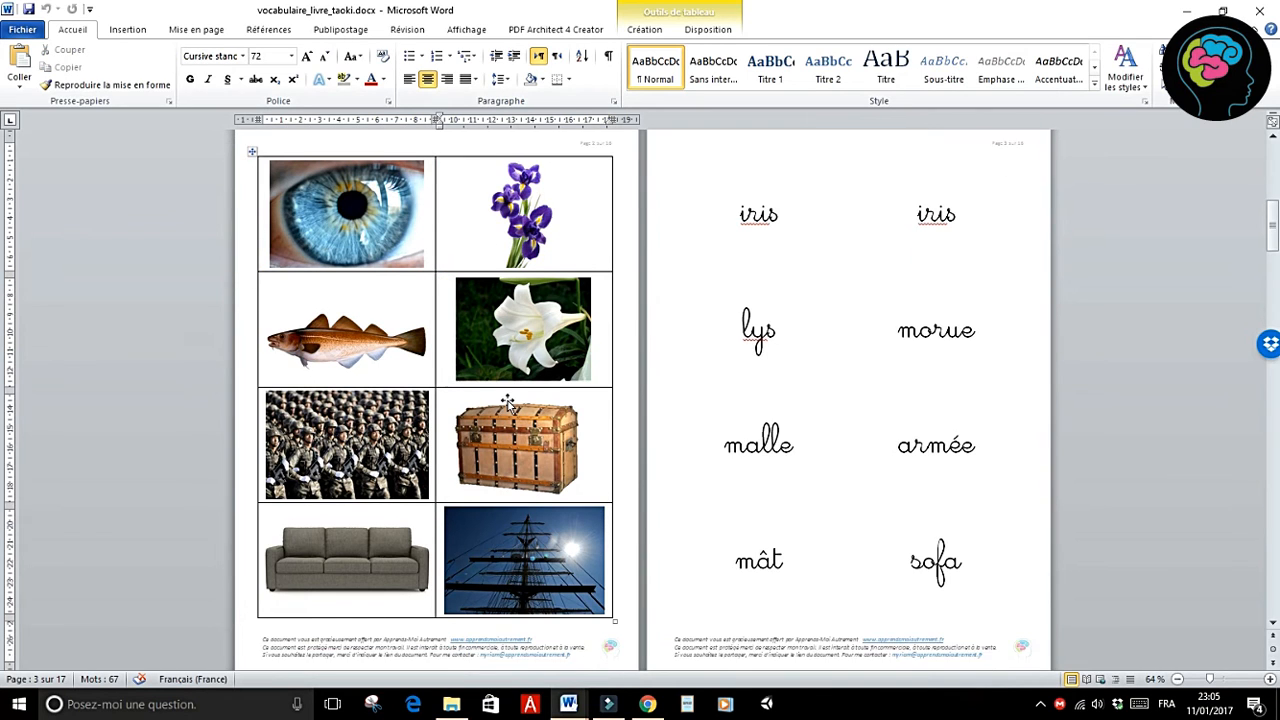
{"action": "scroll", "coordinate": [379, 316], "scroll_direction": "up", "scroll_amount": 1}
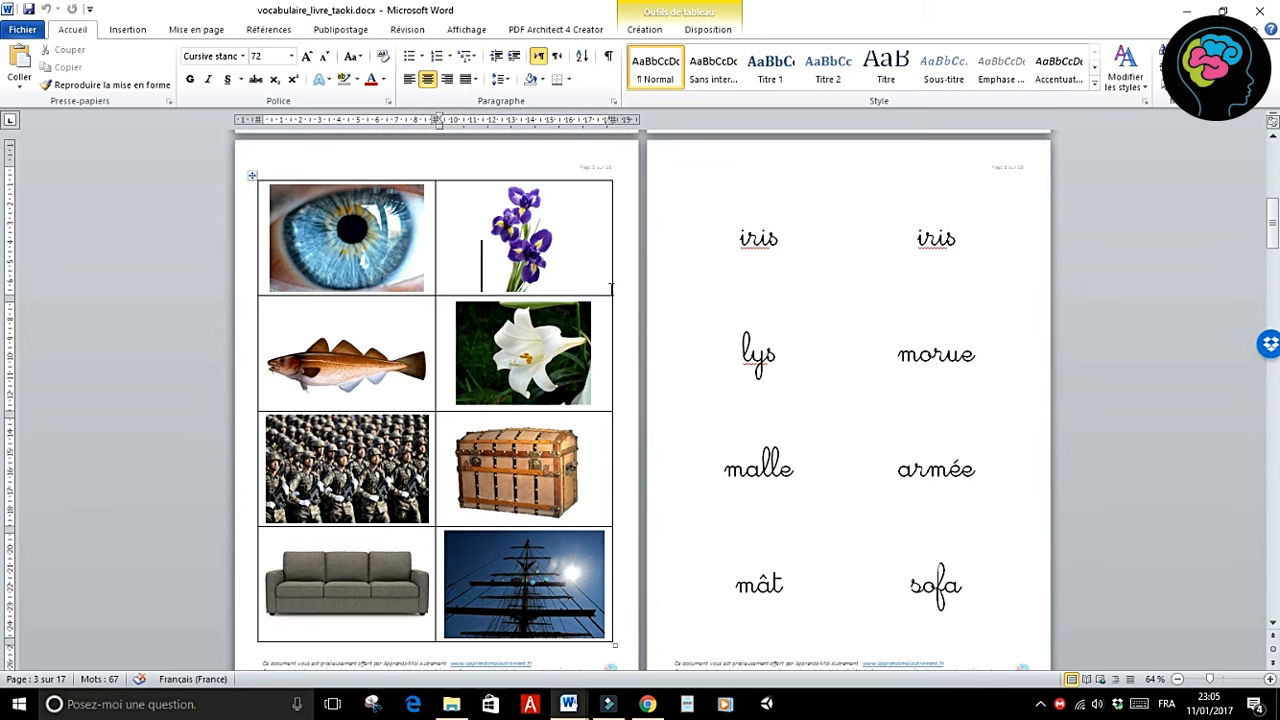
{"action": "scroll", "coordinate": [650, 345], "scroll_direction": "down", "scroll_amount": 3}
{"action": "scroll", "coordinate": [670, 350], "scroll_direction": "down", "scroll_amount": 10}
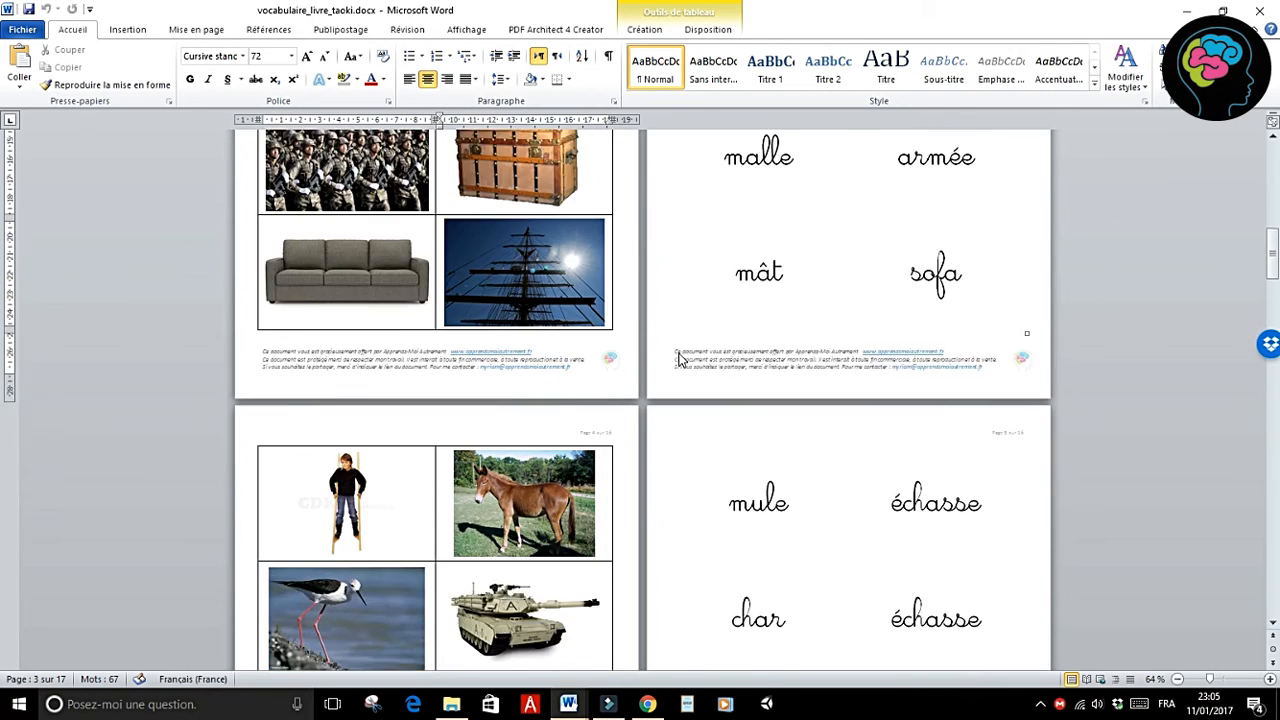
{"action": "scroll", "coordinate": [679, 355], "scroll_direction": "down", "scroll_amount": 10}
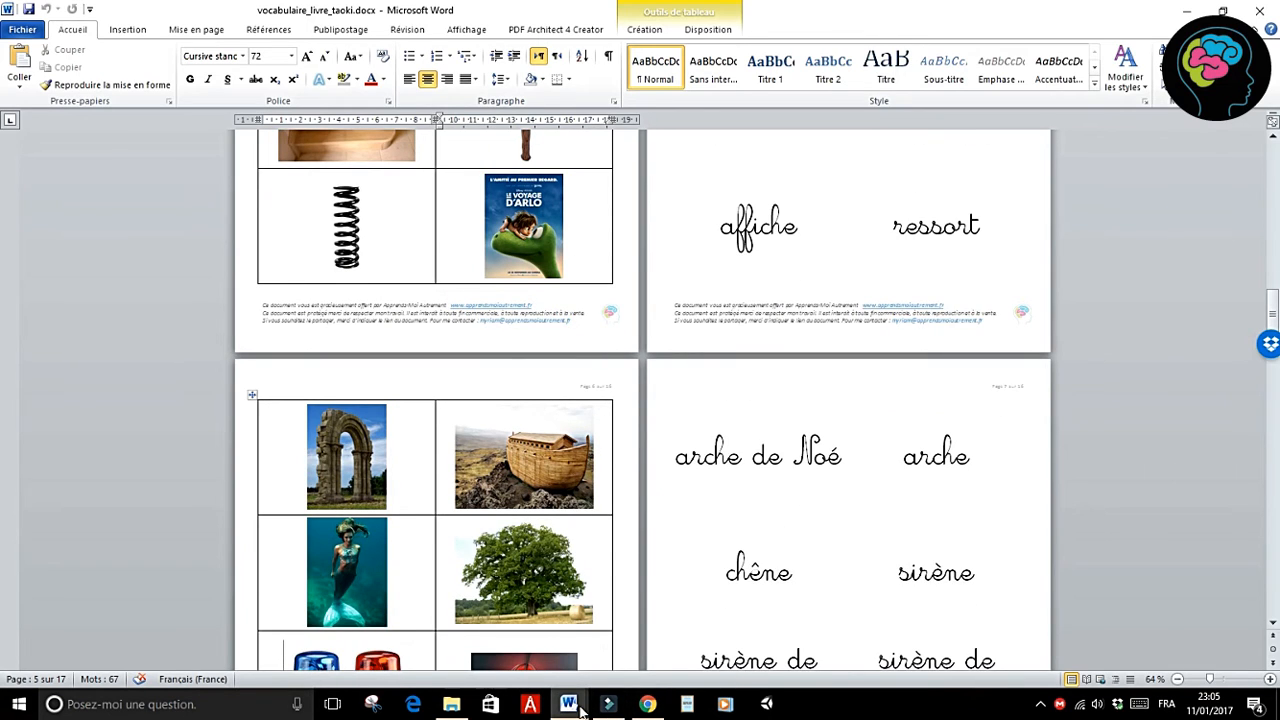
Step: Return to Document10 and insert a page break below the page-two word table
{"action": "mouse_move", "coordinate": [580, 709]}
{"action": "left_click", "coordinate": [628, 660]}
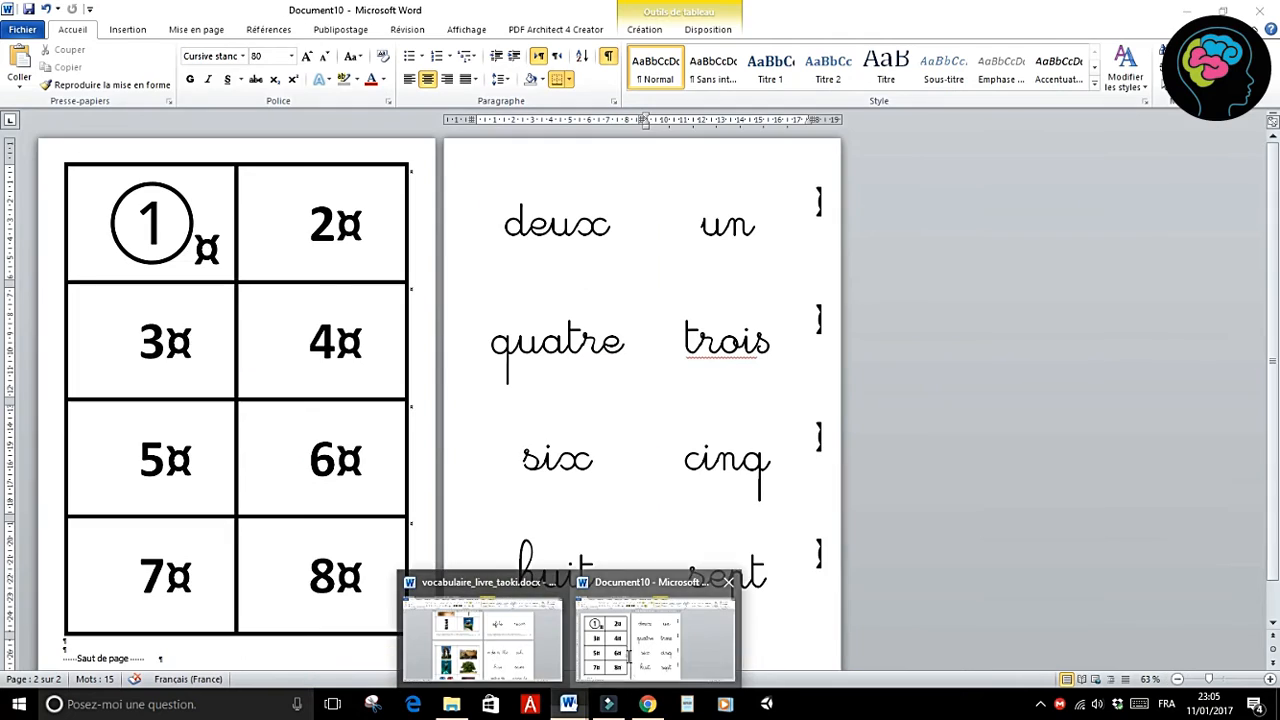
{"action": "scroll", "coordinate": [628, 548], "scroll_direction": "down", "scroll_amount": 1}
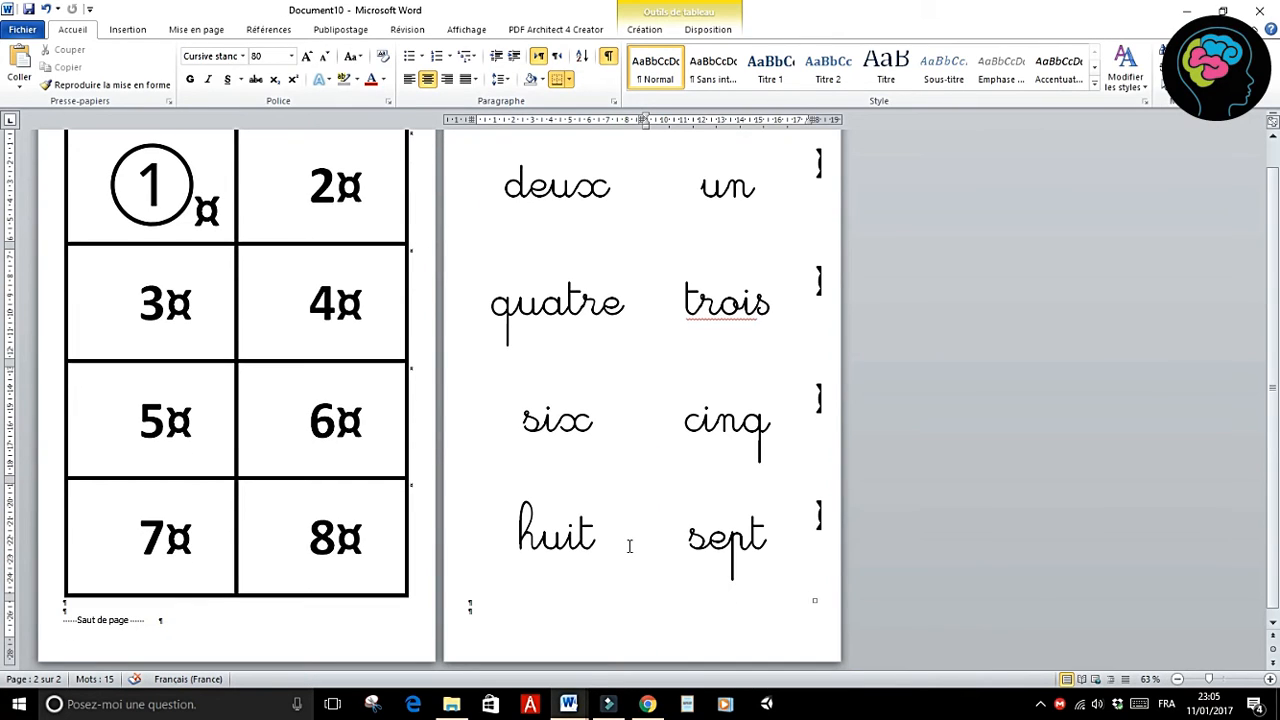
{"action": "left_click", "coordinate": [479, 609]}
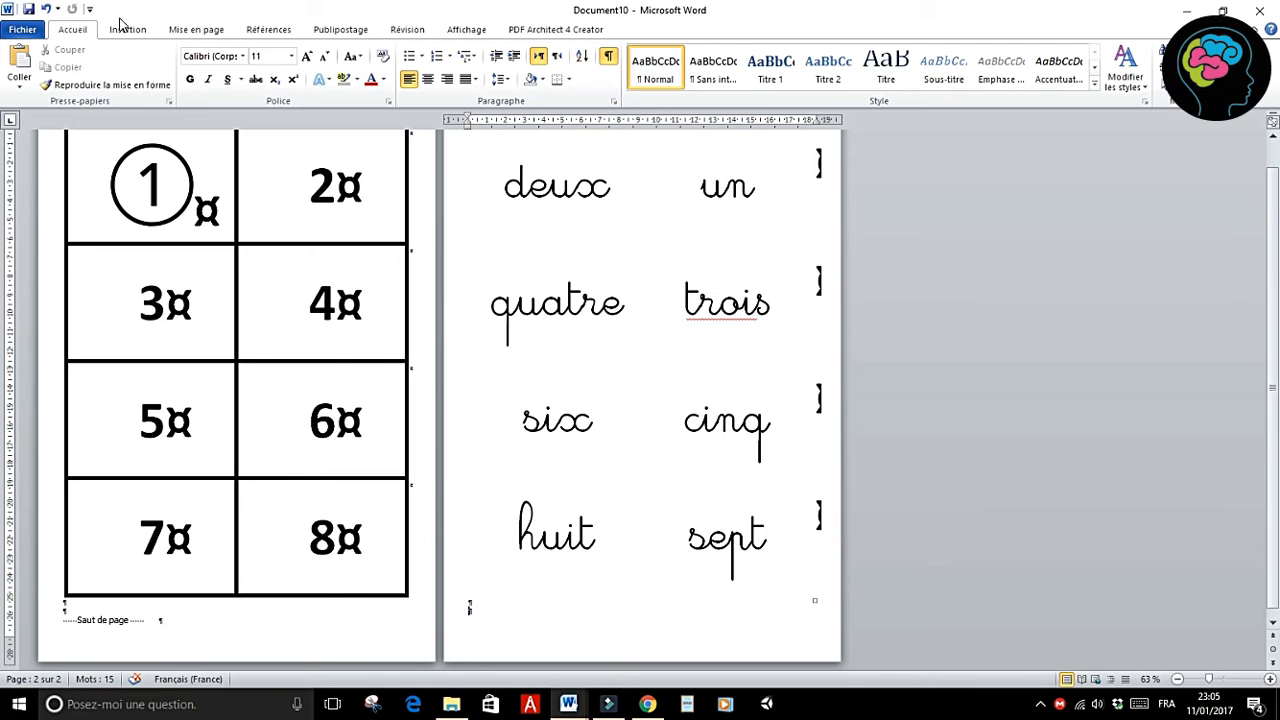
{"action": "left_click", "coordinate": [126, 29]}
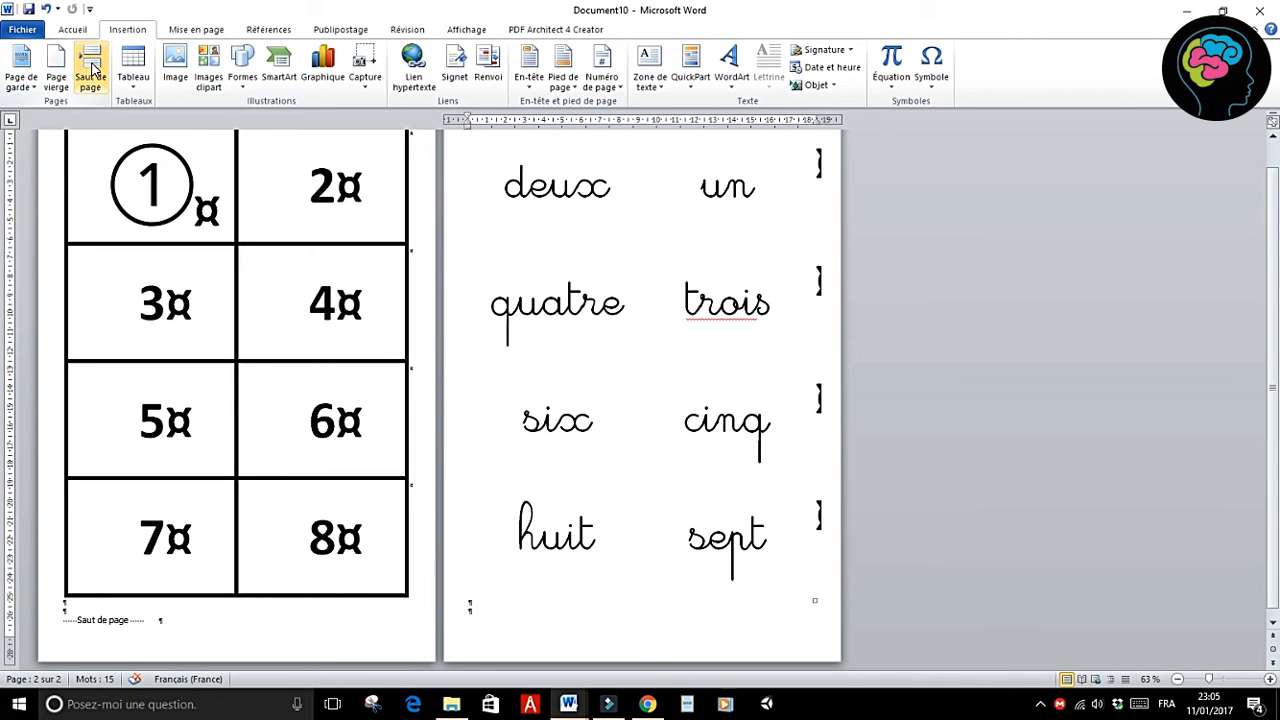
{"action": "left_click", "coordinate": [91, 68]}
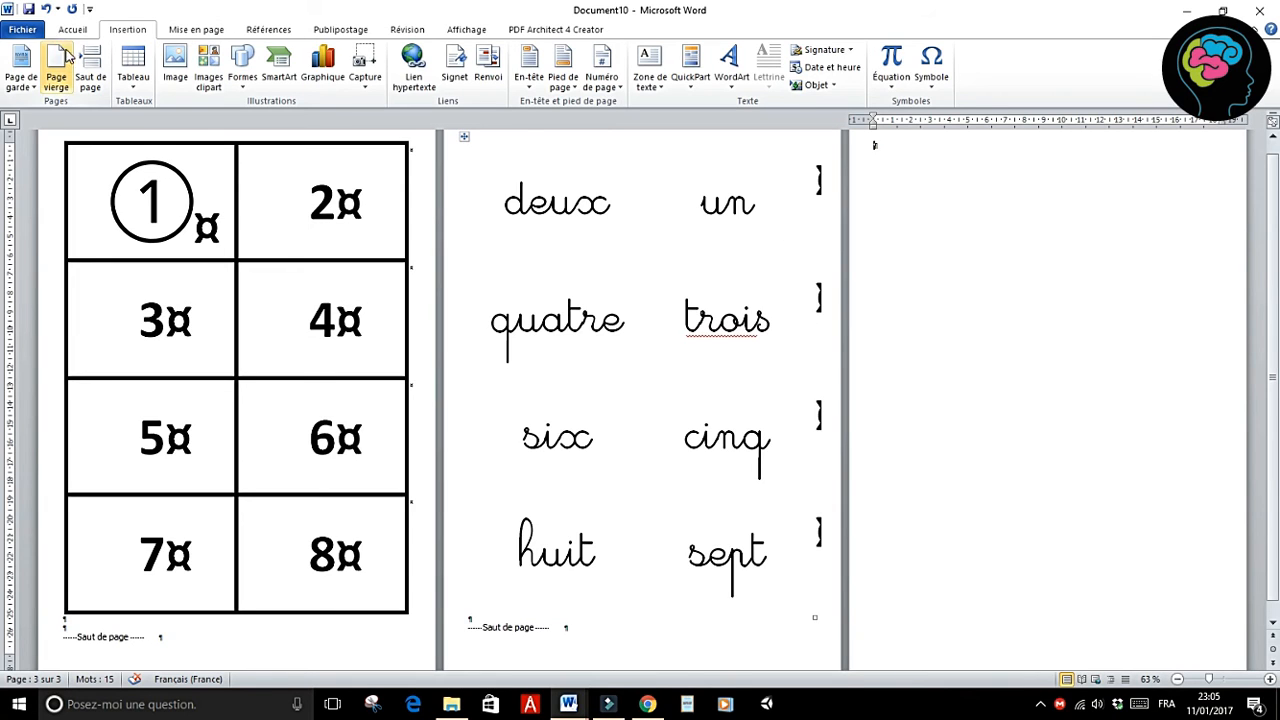
Step: Insert a page break on the blank third page and place the insertion point on that page's first line
{"action": "left_click", "coordinate": [1218, 681]}
{"action": "left_click_drag", "start_coordinate": [1218, 681], "coordinate": [1212, 683]}
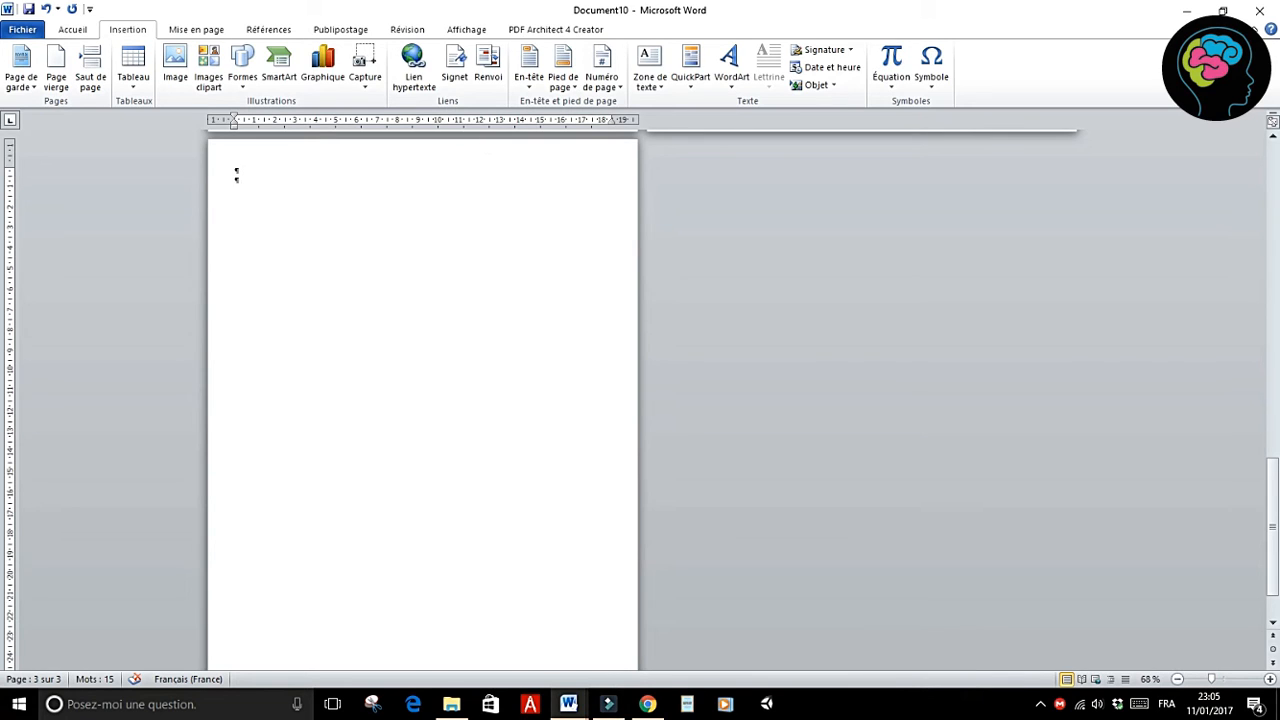
{"action": "left_click", "coordinate": [90, 70]}
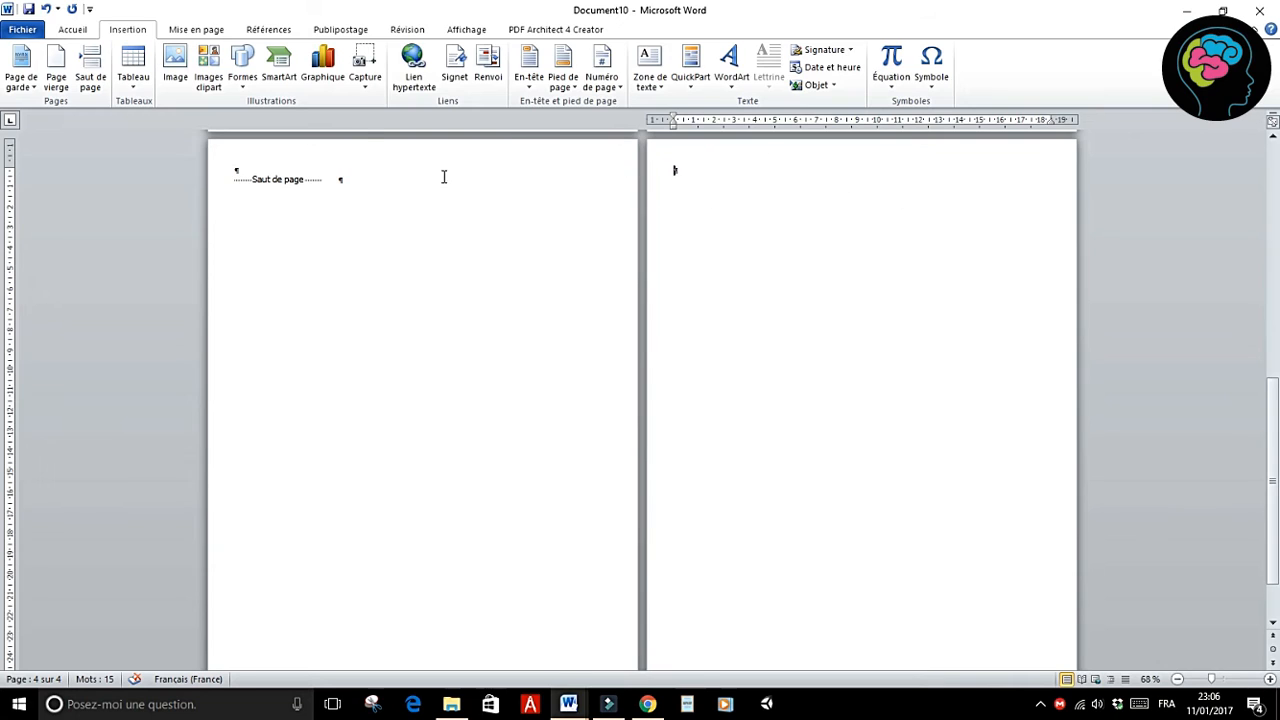
{"action": "left_click", "coordinate": [236, 175]}
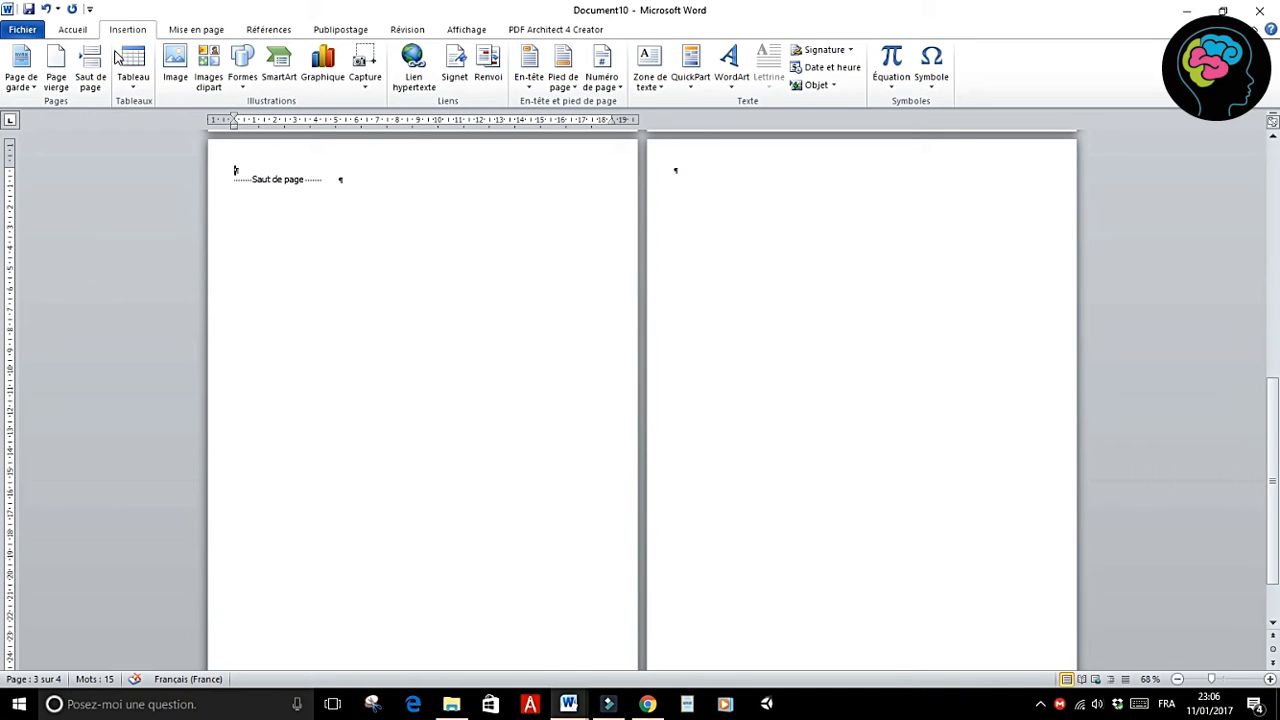
Step: Insert a table with two columns and one row on page three and set its cells' vertical alignment to centre
{"action": "left_click", "coordinate": [133, 72]}
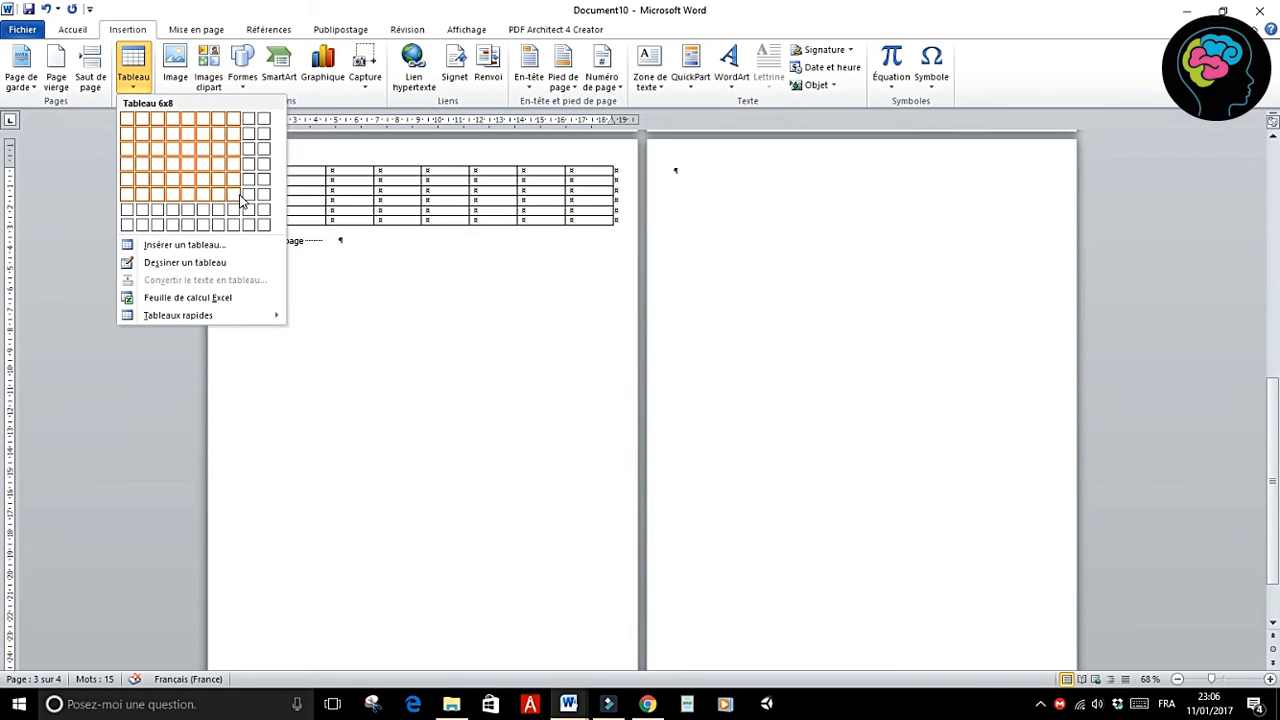
{"action": "left_click", "coordinate": [145, 121]}
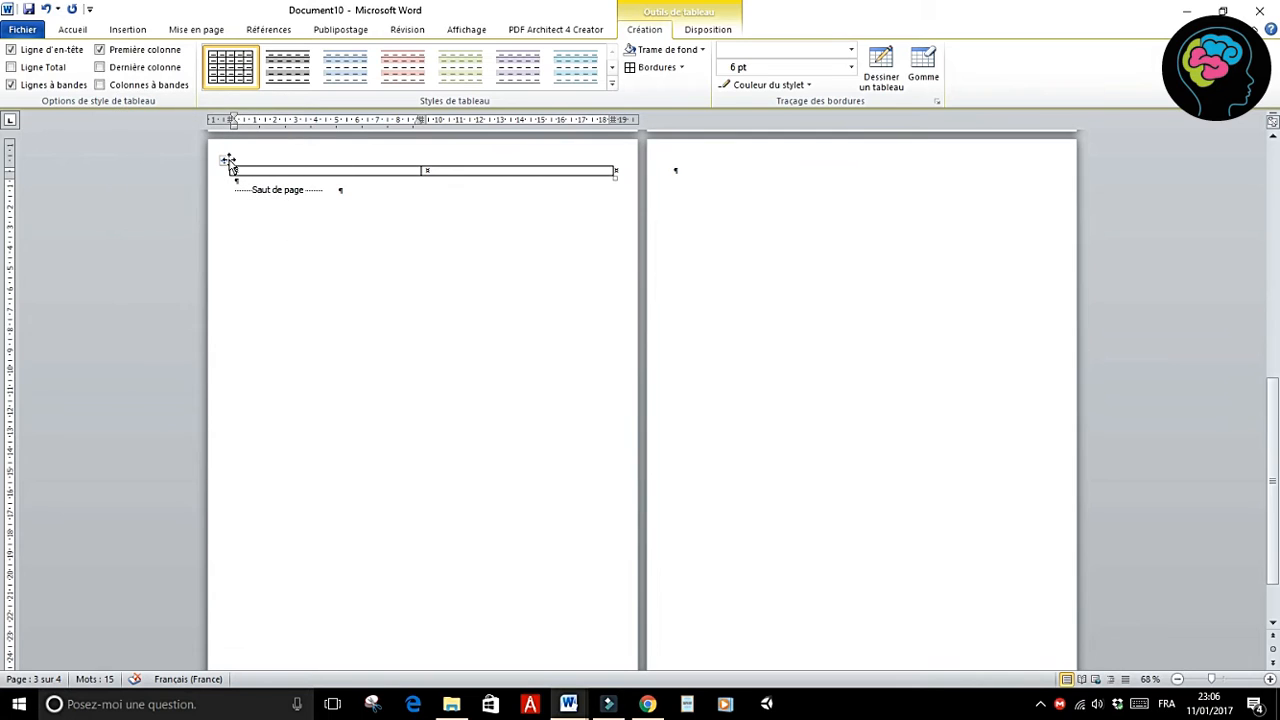
{"action": "left_click", "coordinate": [225, 161]}
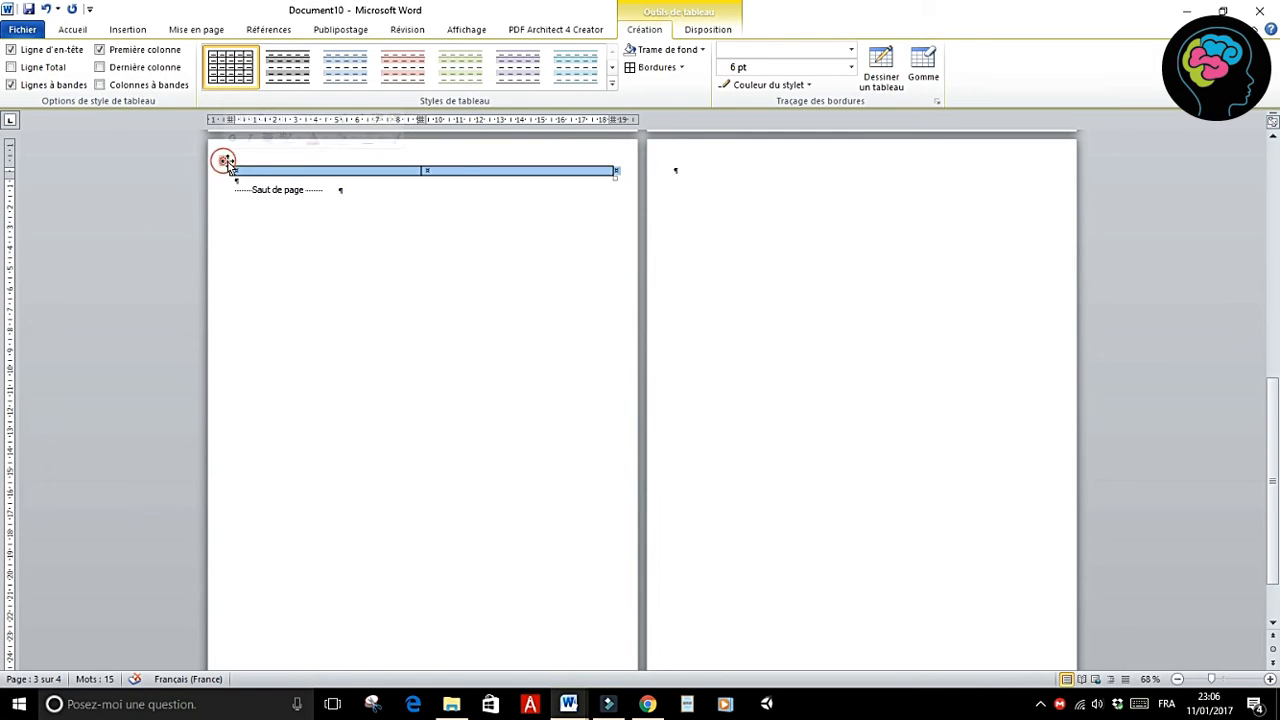
{"action": "right_click", "coordinate": [466, 176]}
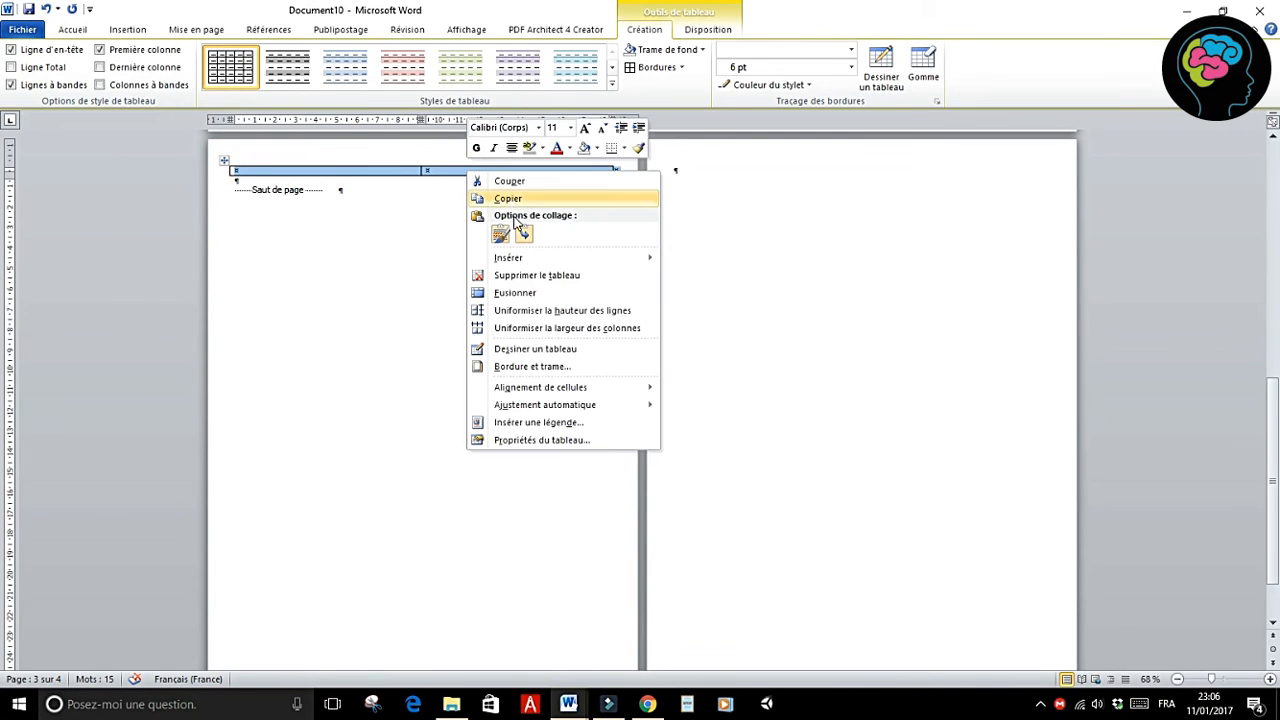
{"action": "left_click", "coordinate": [553, 441]}
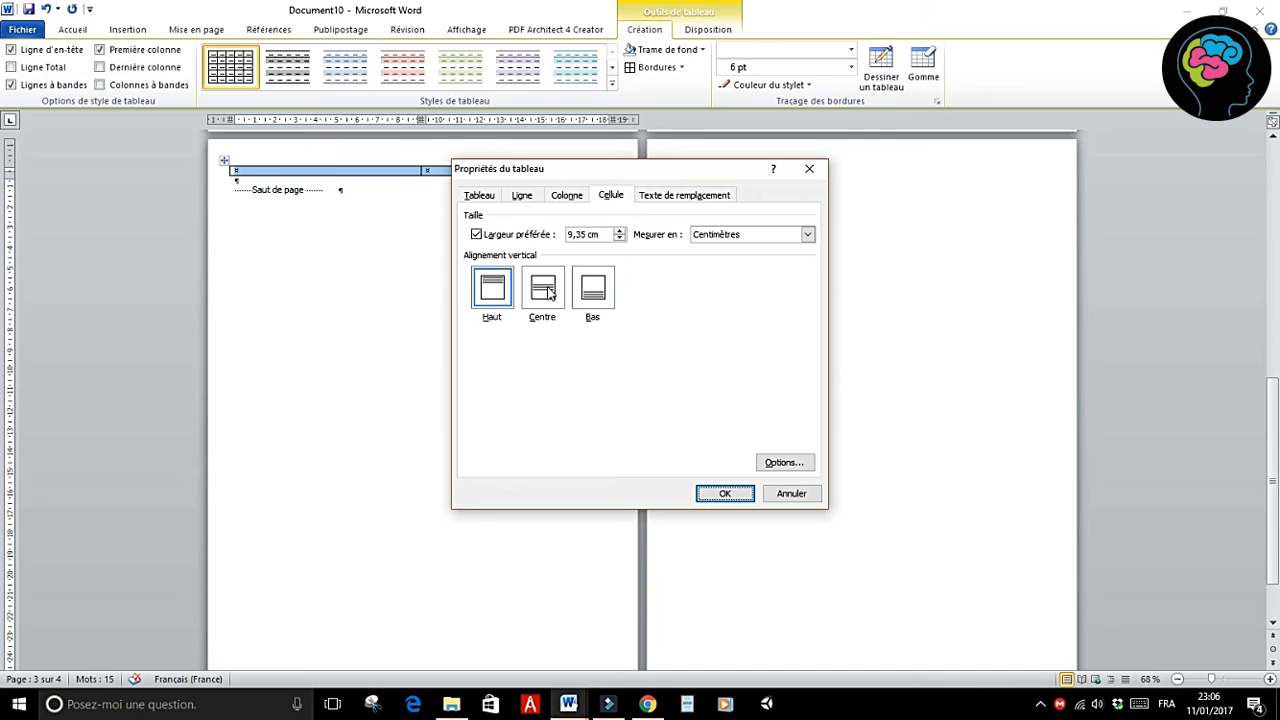
{"action": "left_click", "coordinate": [548, 290]}
Step: Set the page-three table's row height to 6 cm and its column width to 9 cm
{"action": "left_click", "coordinate": [521, 196]}
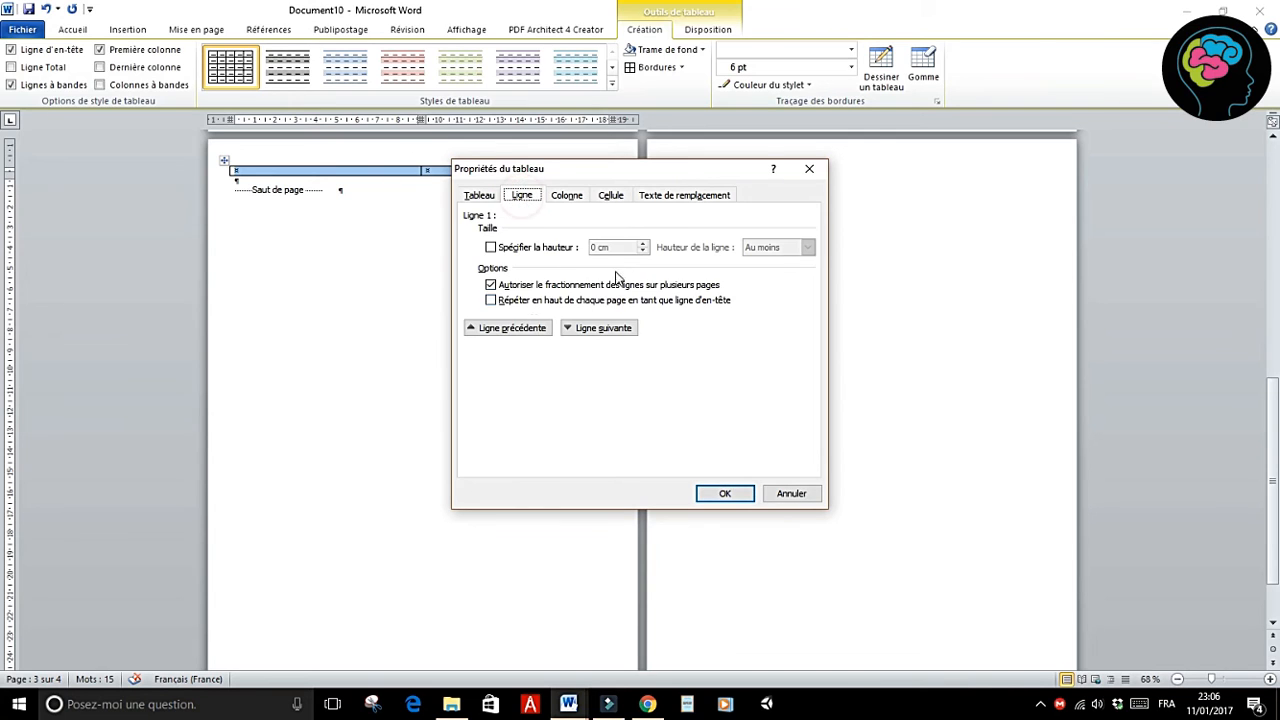
{"action": "left_click", "coordinate": [491, 247]}
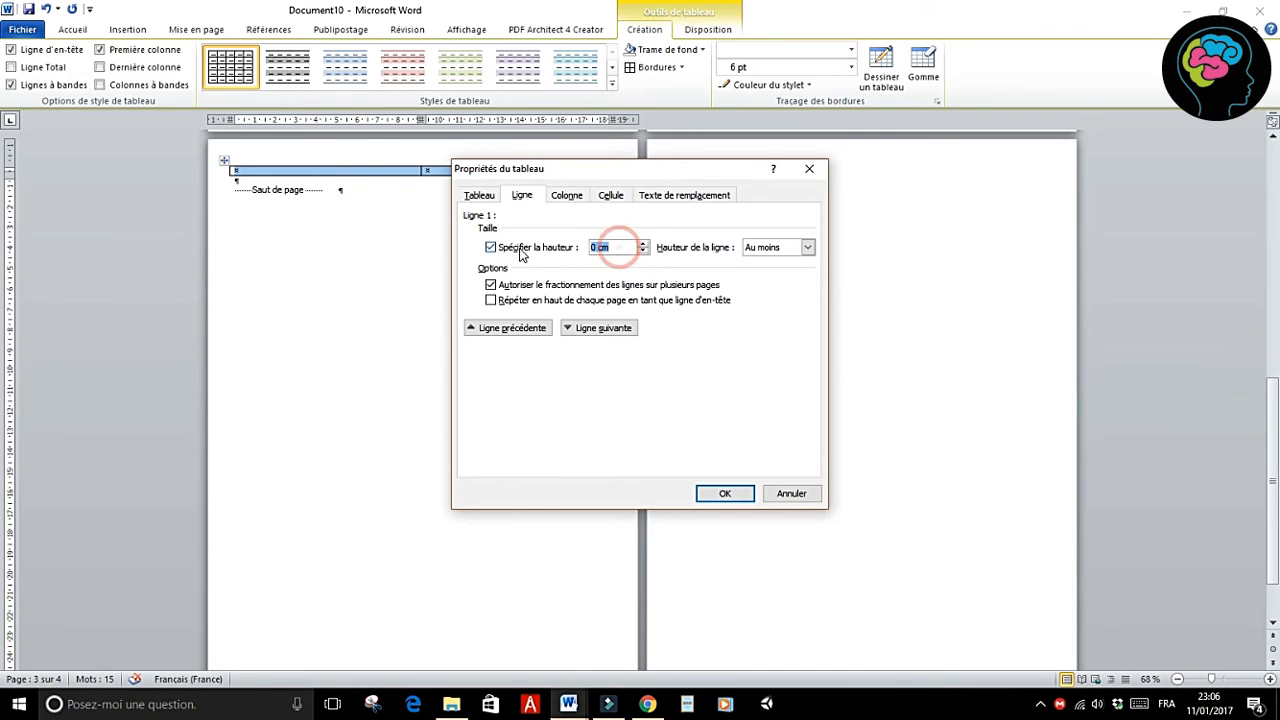
{"action": "type", "text": "6"}
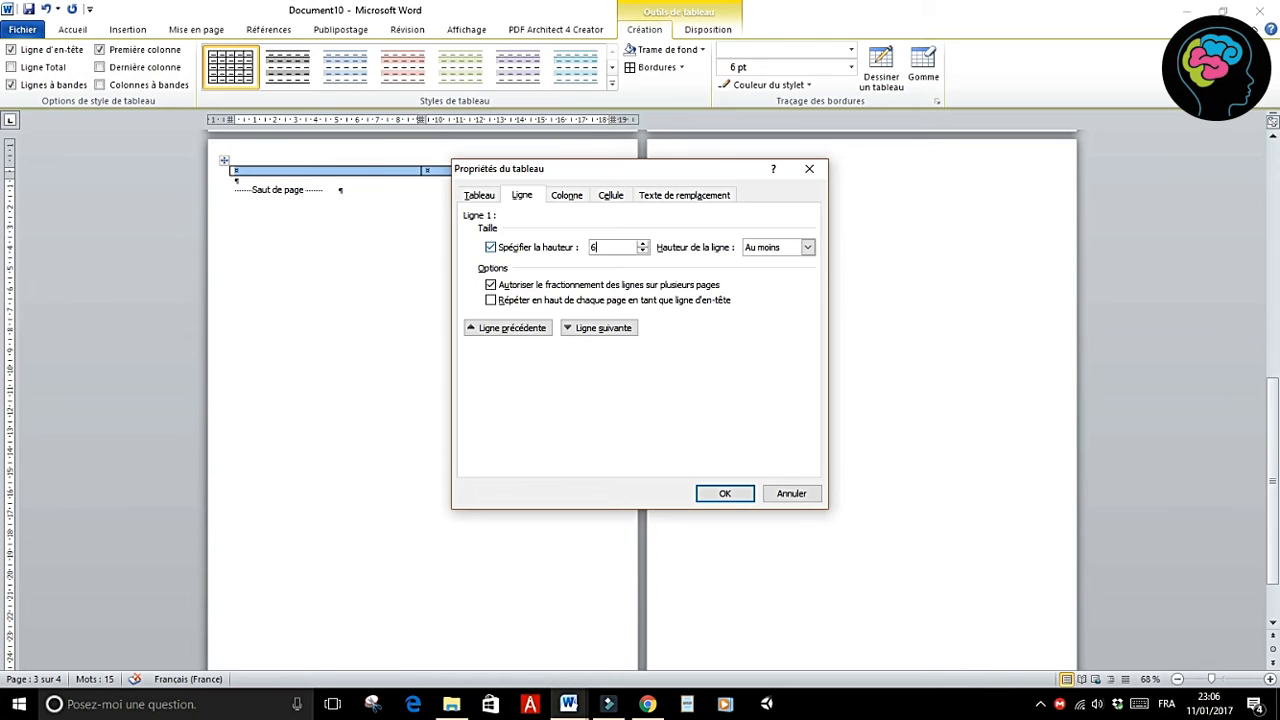
{"action": "left_click", "coordinate": [572, 195]}
{"action": "left_click", "coordinate": [636, 246]}
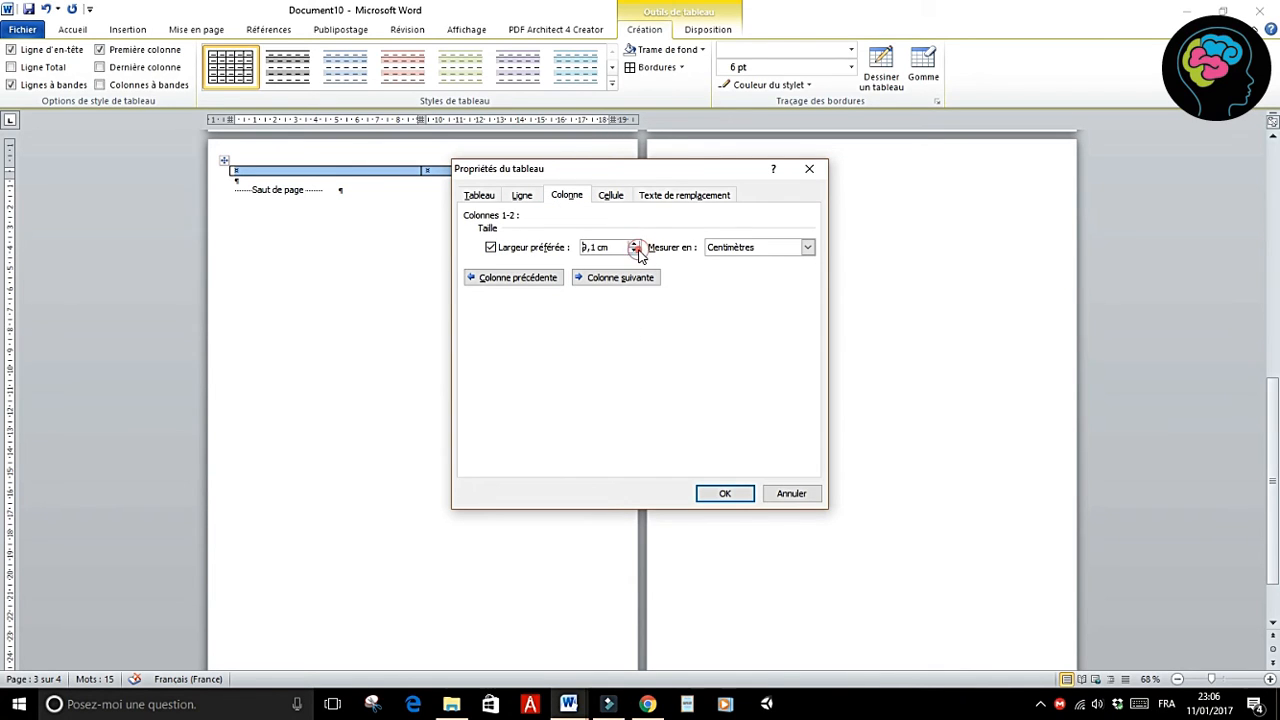
{"action": "left_click", "coordinate": [727, 494]}
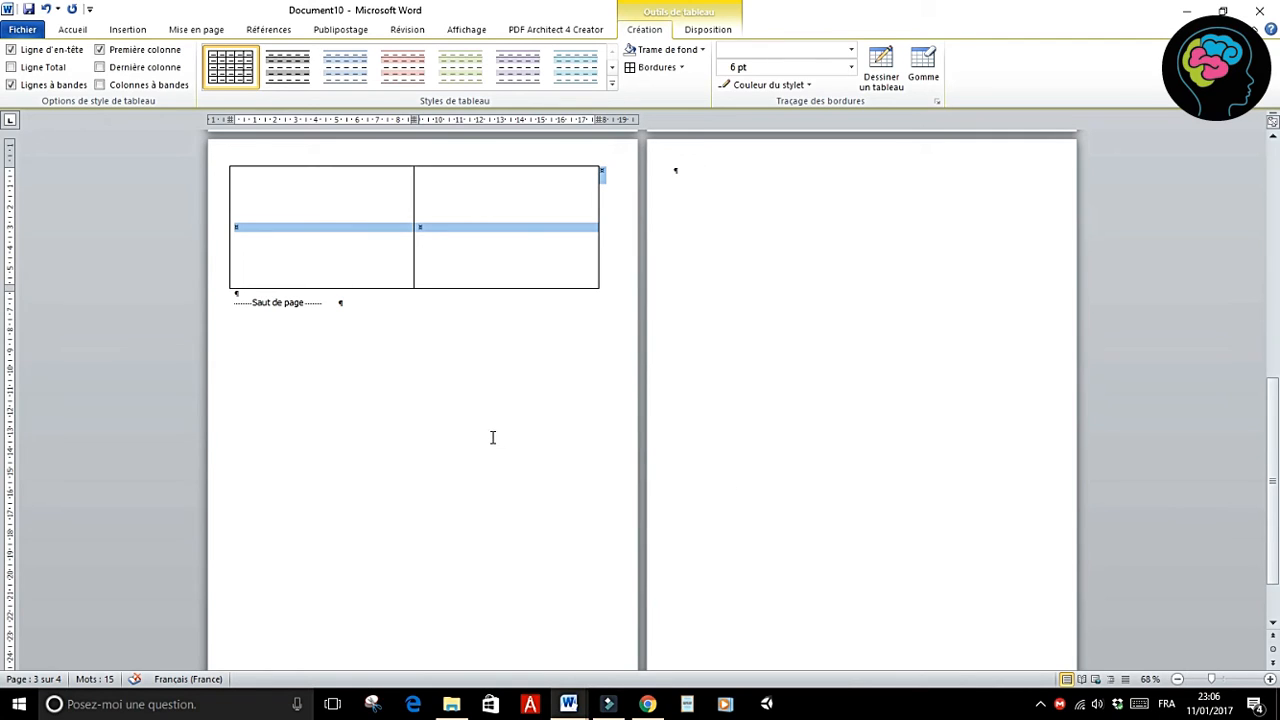
Step: Add three rows to the page-three table so that it has four rows of two cells
{"action": "left_click", "coordinate": [528, 234]}
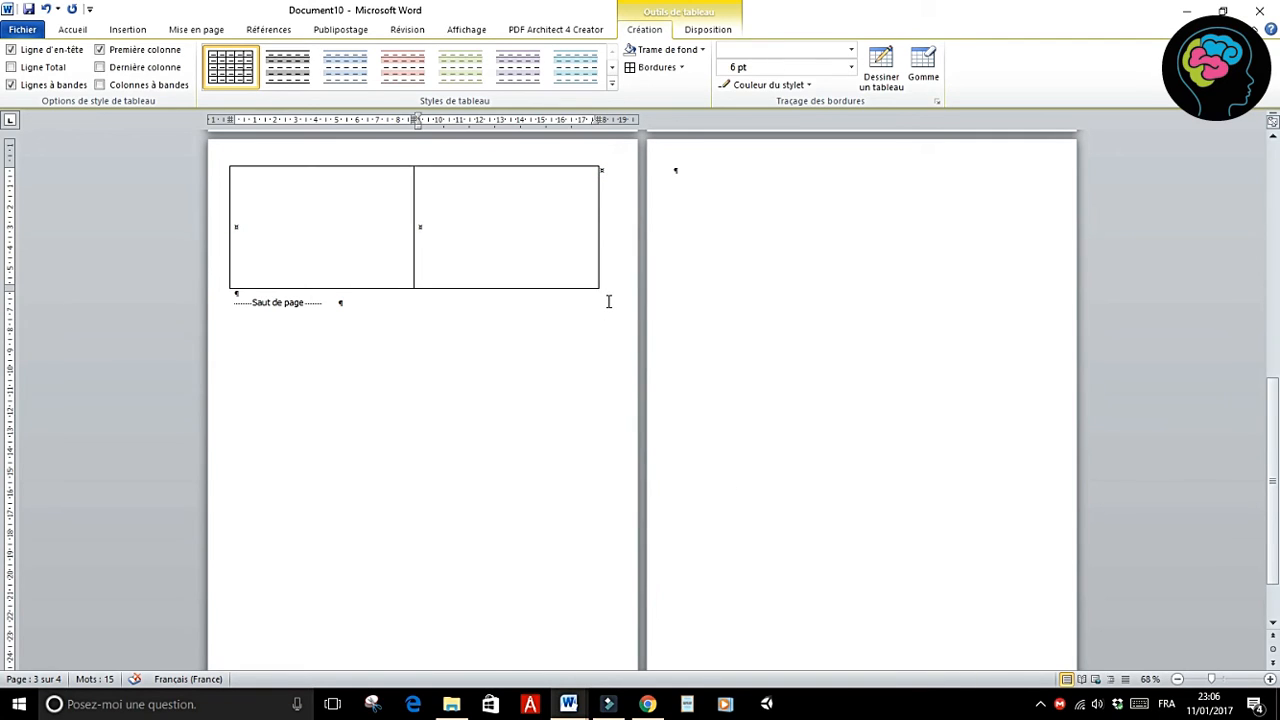
{"action": "key", "text": "Tab"}
{"action": "key", "text": "Tab"}
{"action": "key", "text": "Tab"}
{"action": "key", "text": "Tab"}
{"action": "key", "text": "Tab"}
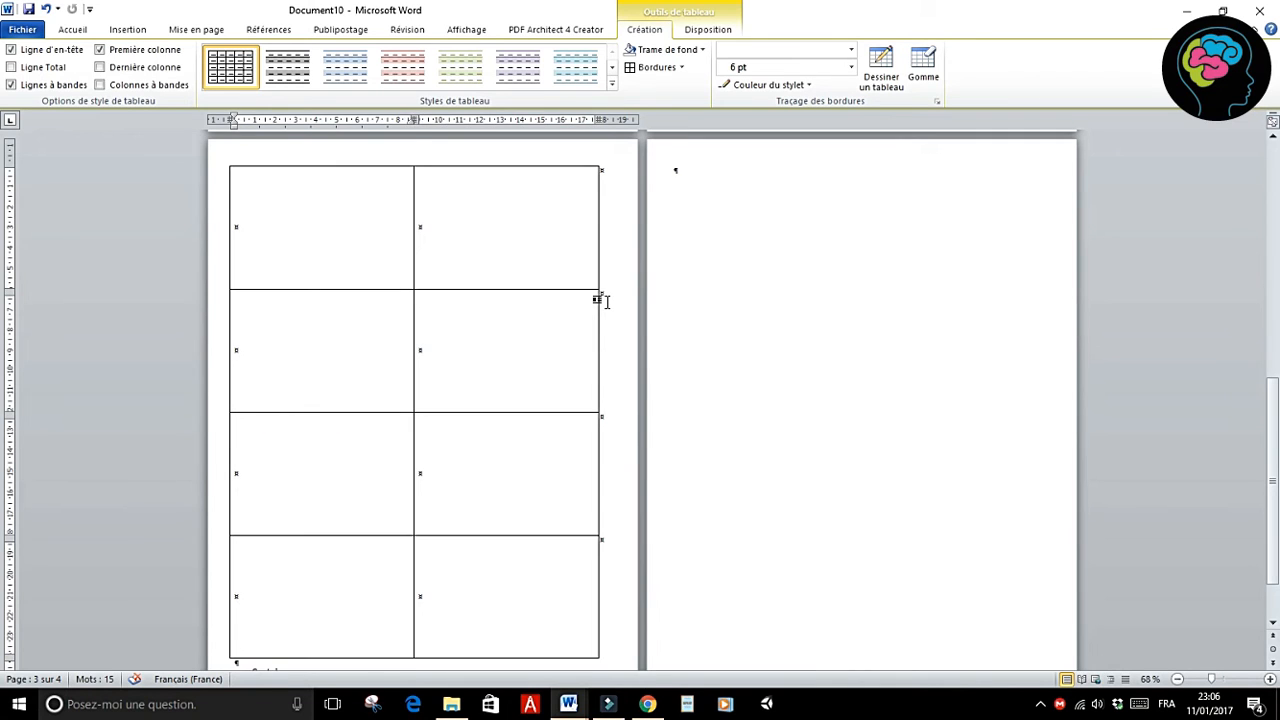
{"action": "key", "text": "Tab"}
{"action": "scroll", "coordinate": [635, 298], "scroll_direction": "down", "scroll_amount": 1}
{"action": "scroll", "coordinate": [633, 299], "scroll_direction": "up", "scroll_amount": 2}
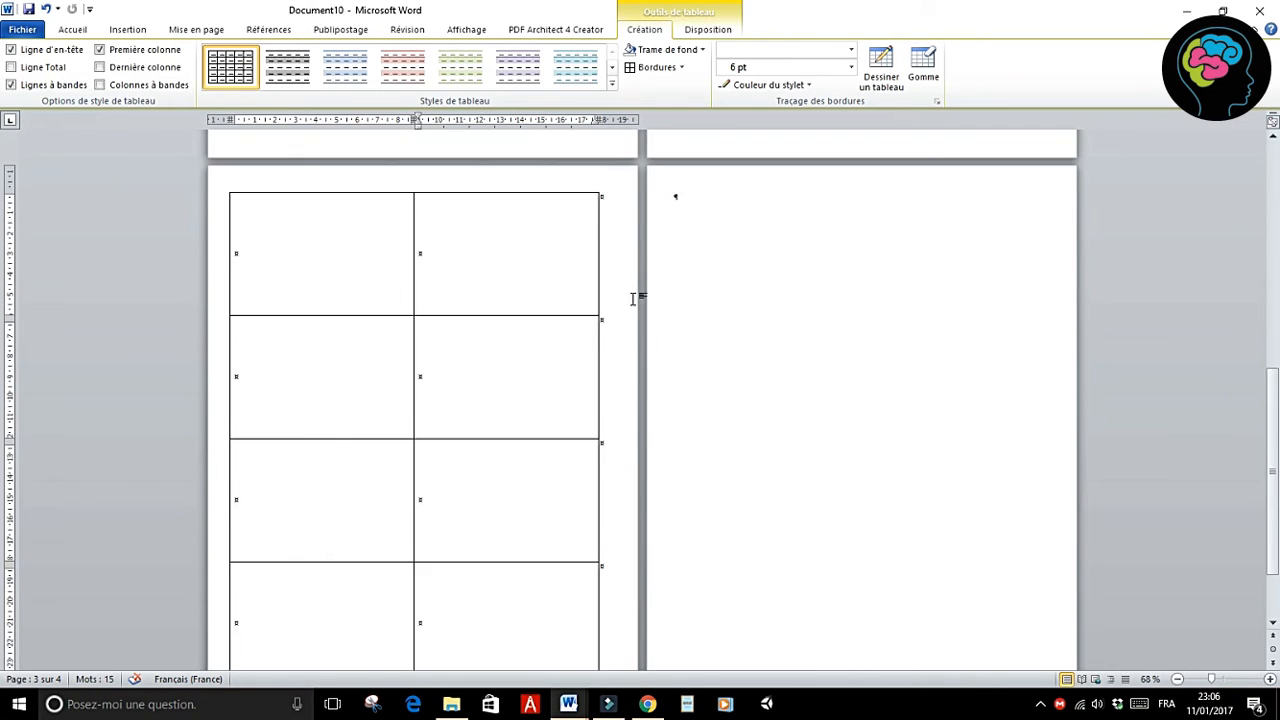
{"action": "scroll", "coordinate": [346, 354], "scroll_direction": "up", "scroll_amount": 1}
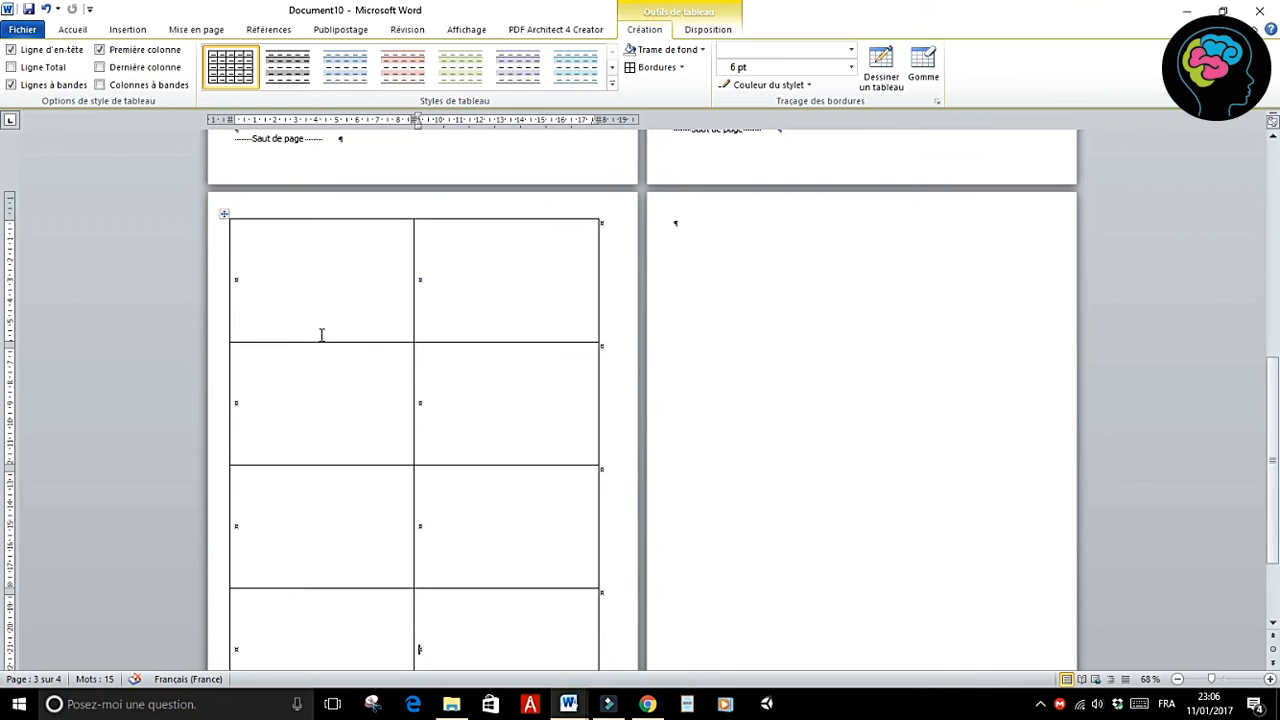
Step: Centre the whole page-three table horizontally on the page
{"action": "left_click", "coordinate": [226, 215]}
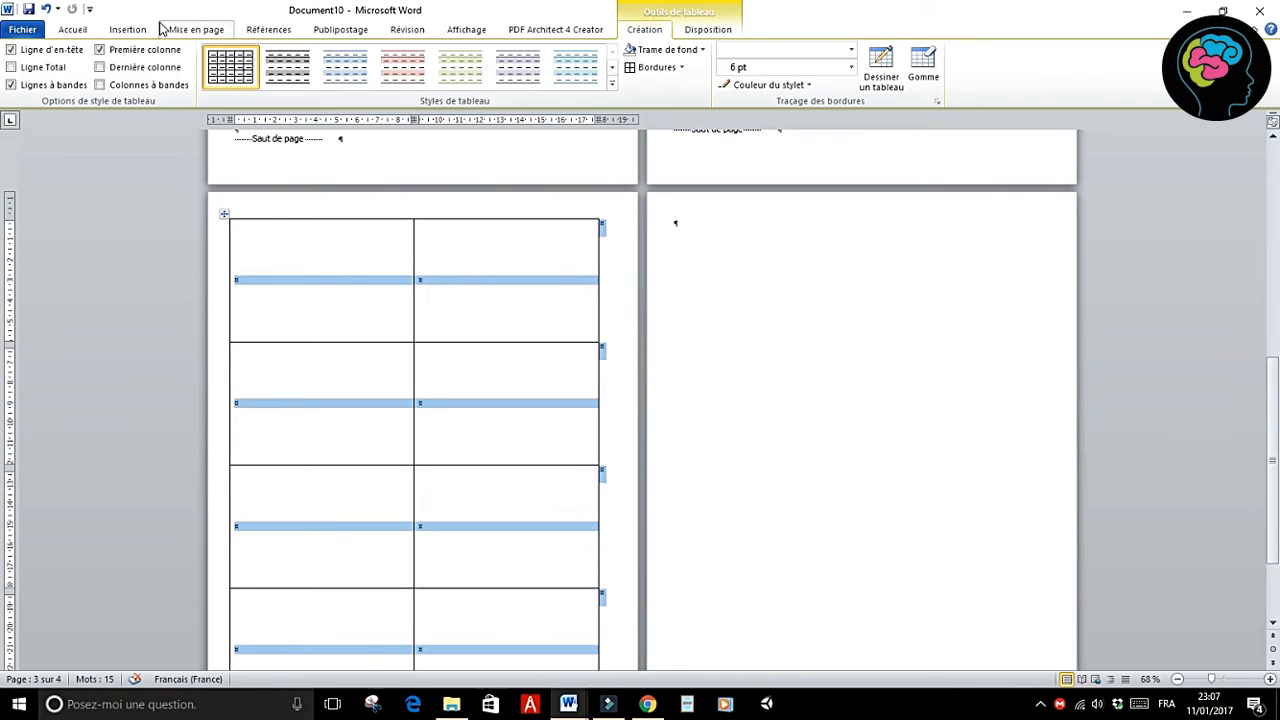
{"action": "left_click", "coordinate": [72, 30]}
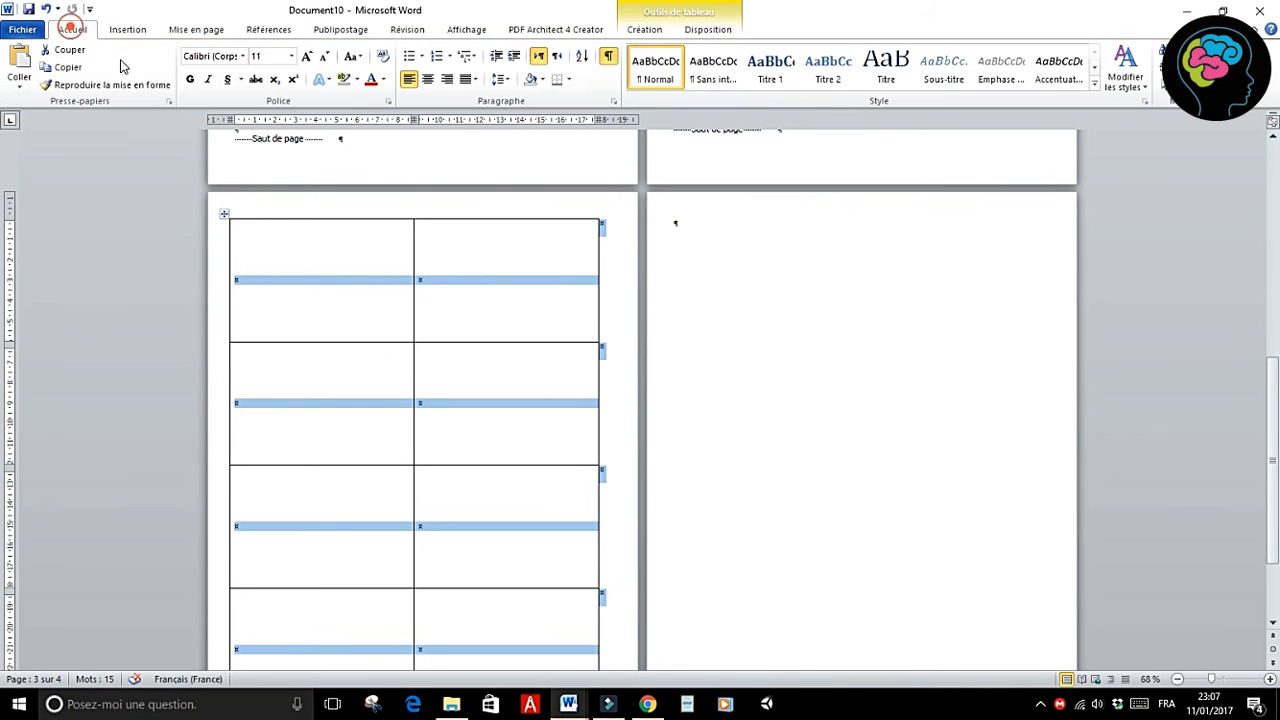
{"action": "left_click", "coordinate": [430, 84]}
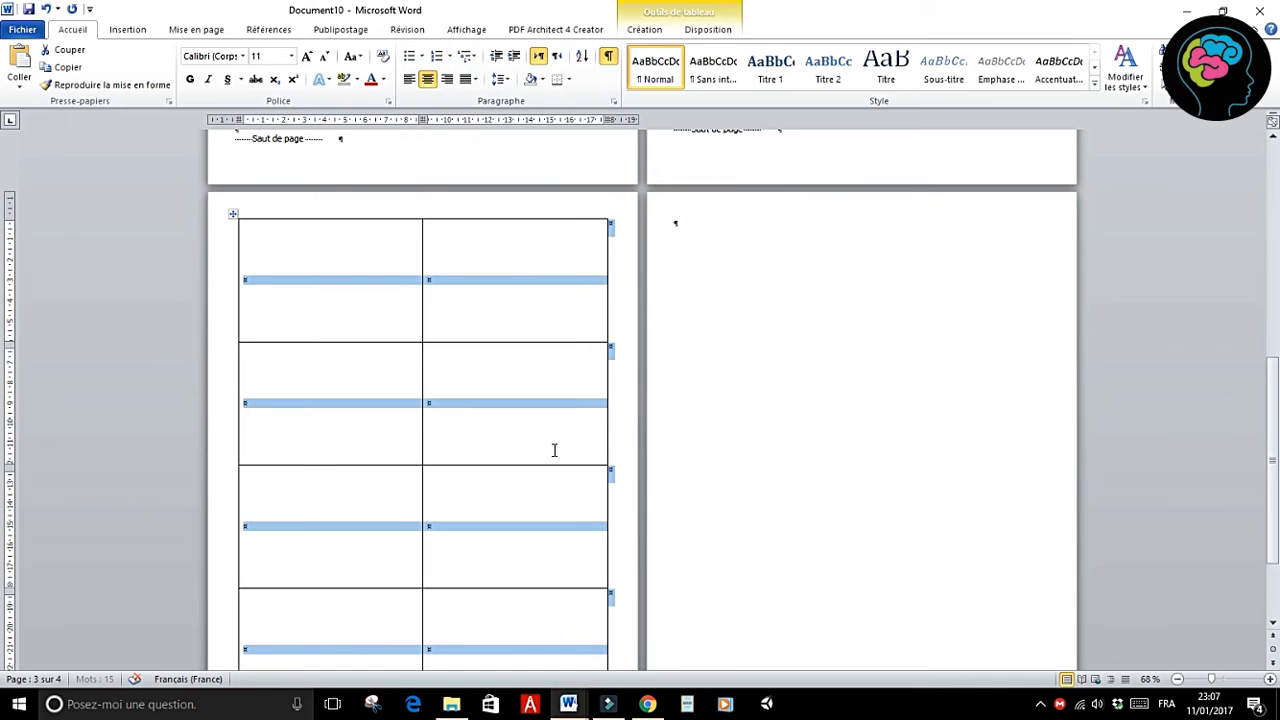
Step: Centre the contents of both columns horizontally within the cells of the page-three table
{"action": "left_click", "coordinate": [359, 281]}
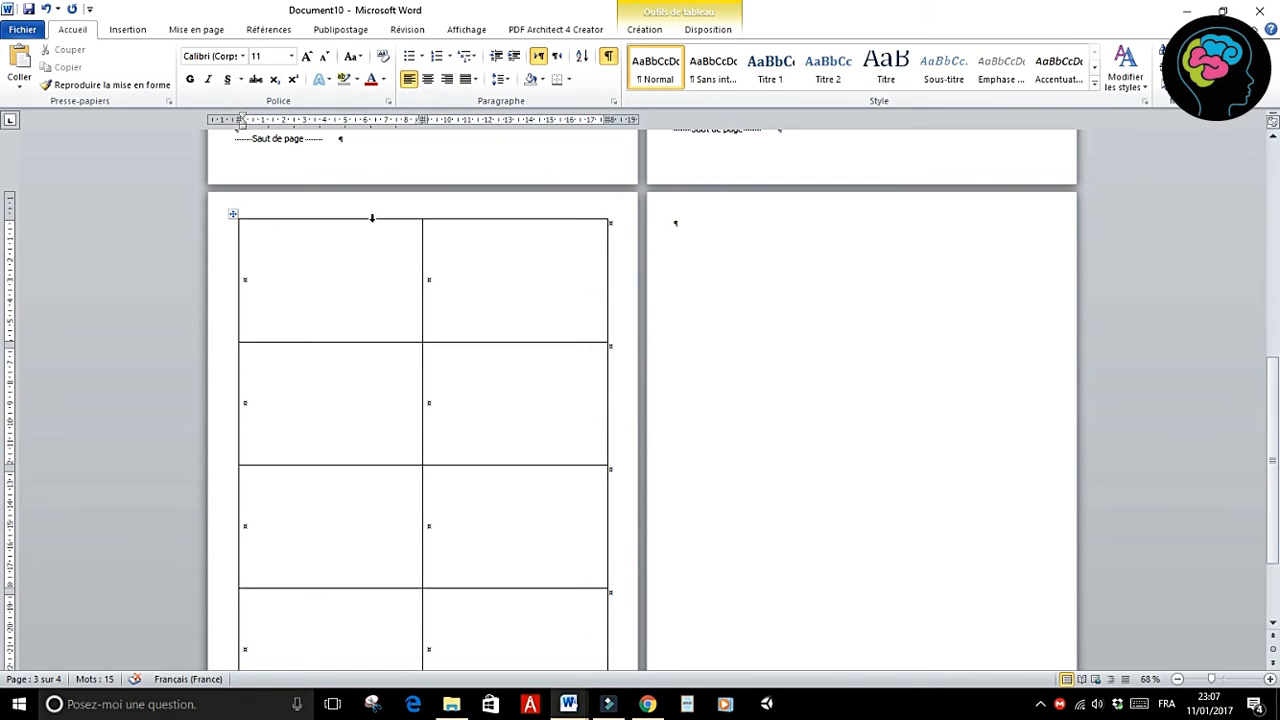
{"action": "left_click", "coordinate": [371, 217]}
{"action": "left_click_drag", "start_coordinate": [406, 215], "coordinate": [456, 219]}
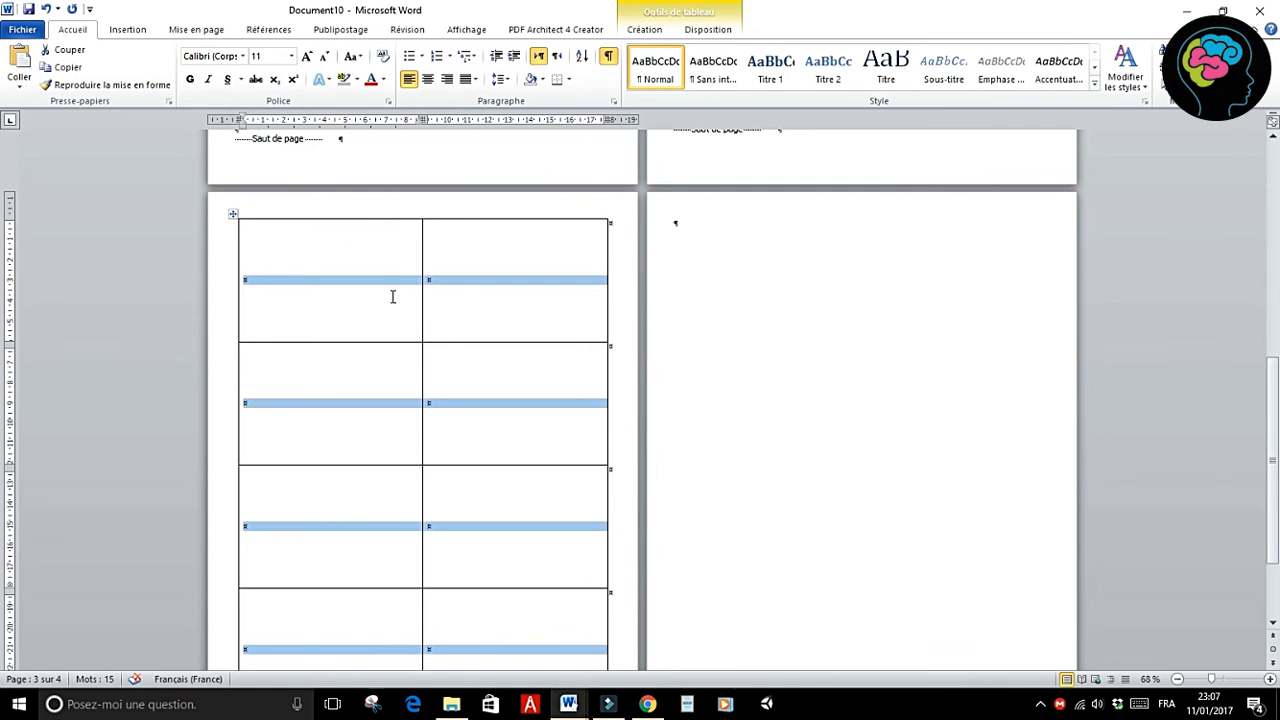
{"action": "left_click", "coordinate": [427, 79]}
{"action": "left_click", "coordinate": [510, 296]}
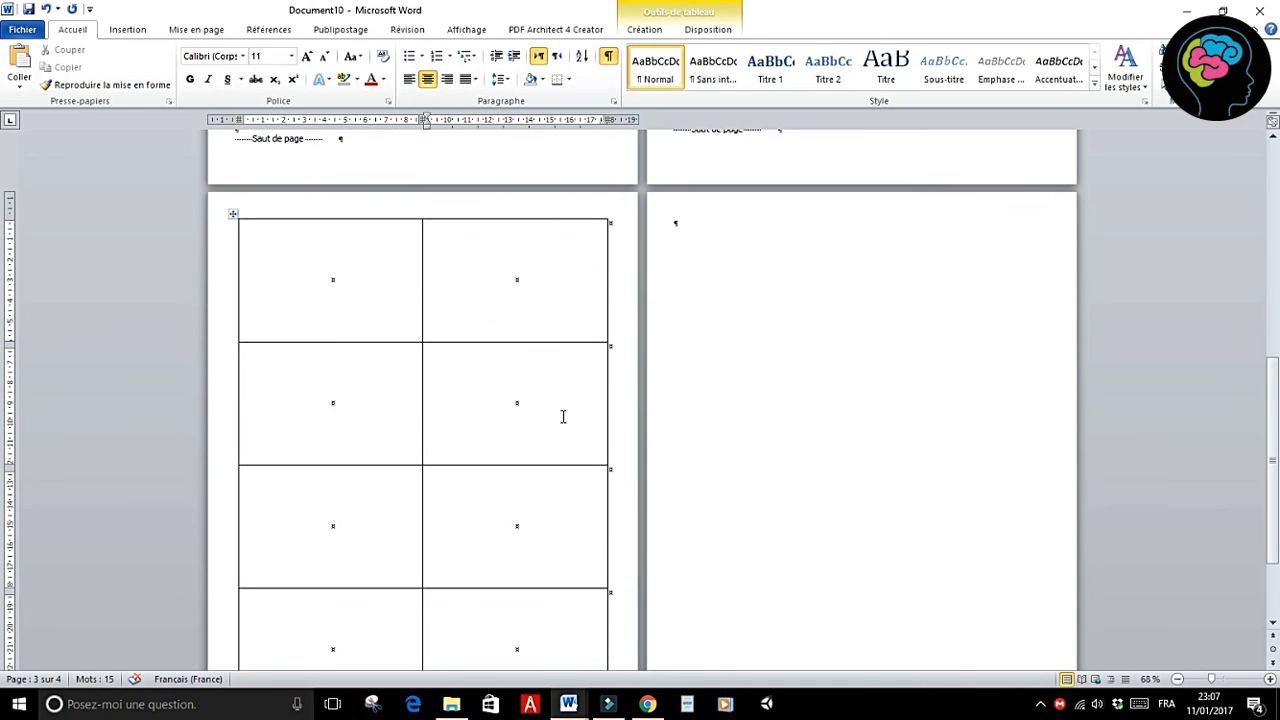
Step: Set the height of the second and fourth rows of the page-three table to 2 cm
{"action": "scroll", "coordinate": [560, 415], "scroll_direction": "down", "scroll_amount": 4}
{"action": "scroll", "coordinate": [419, 376], "scroll_direction": "up", "scroll_amount": 1}
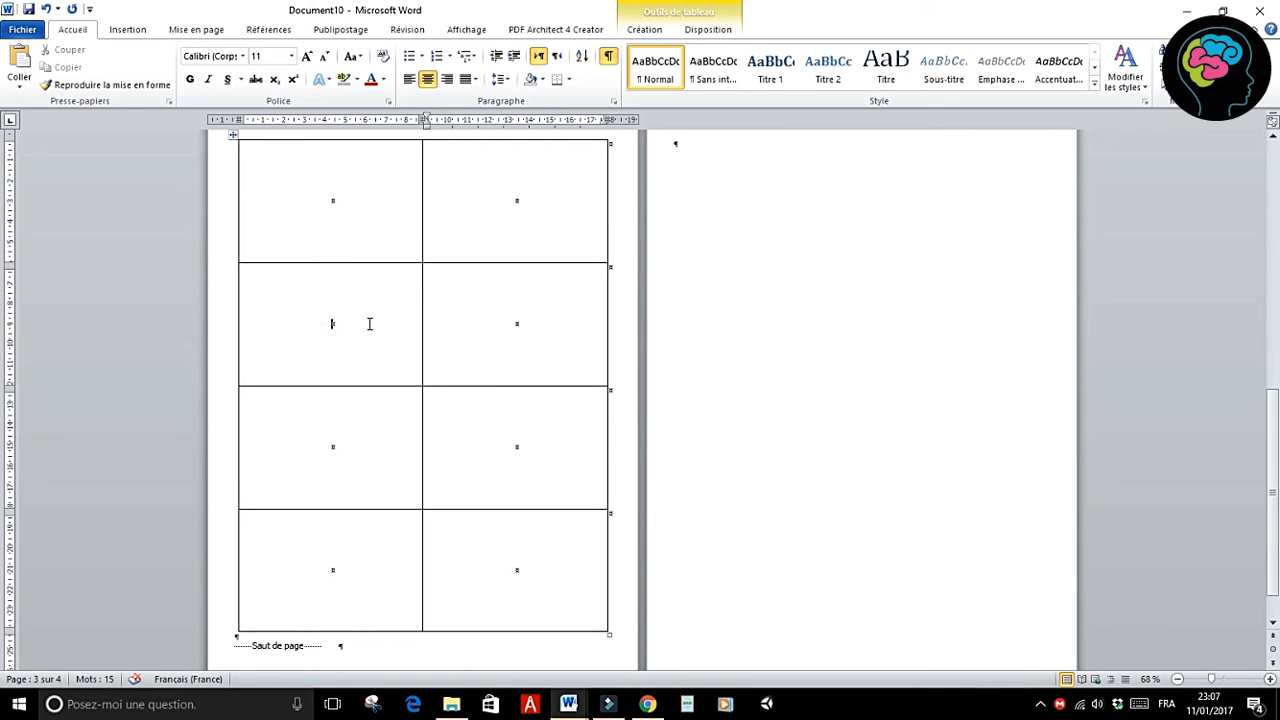
{"action": "left_click_drag", "start_coordinate": [368, 323], "coordinate": [460, 320]}
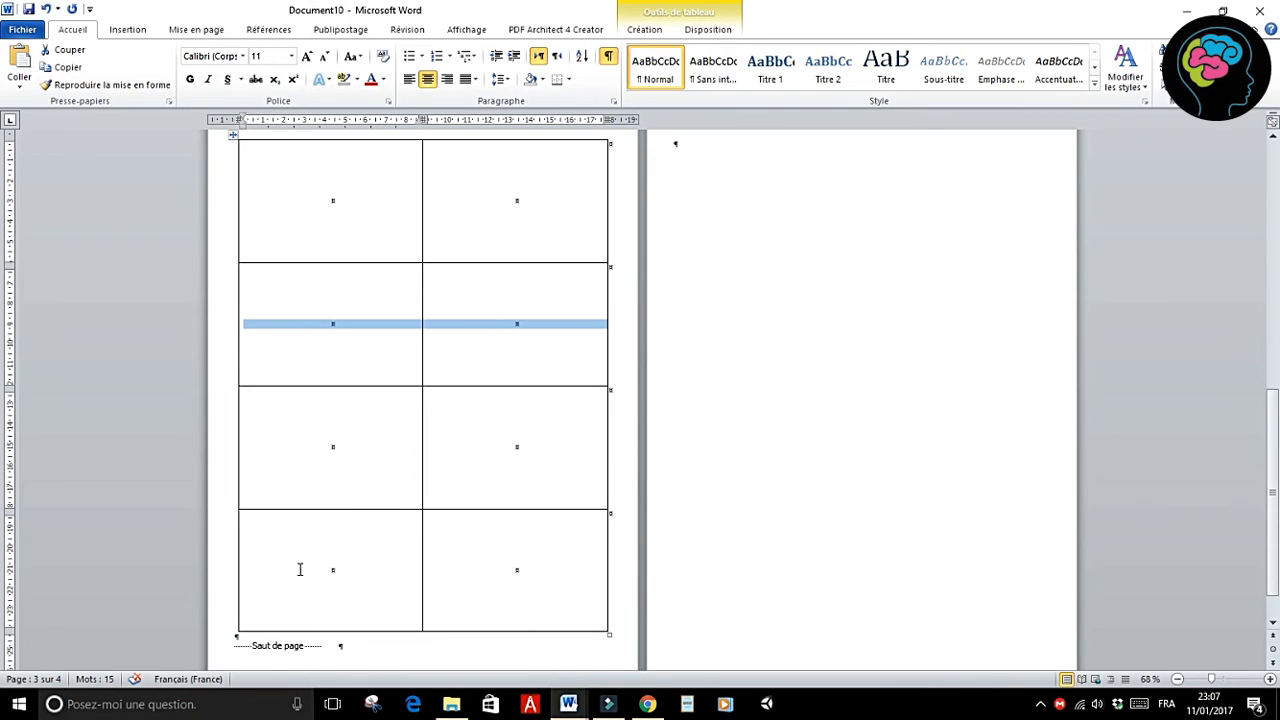
{"action": "left_click_drag", "start_coordinate": [299, 569], "coordinate": [457, 563]}
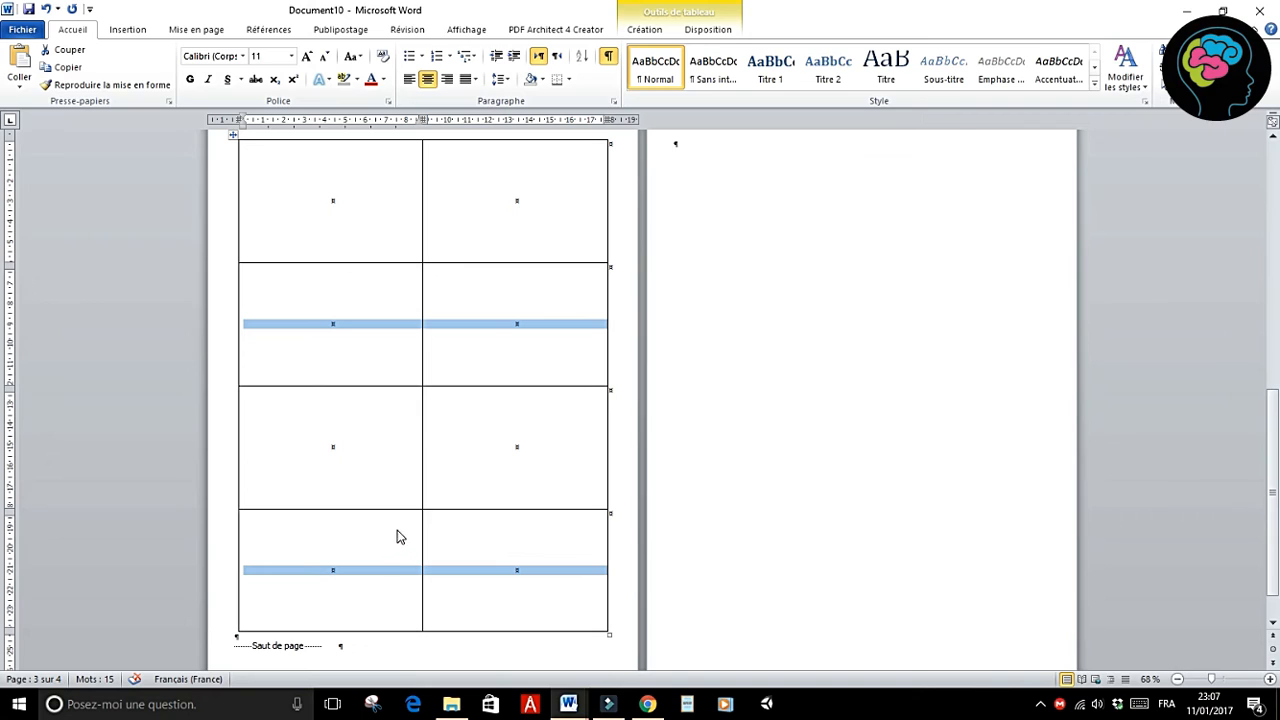
{"action": "right_click", "coordinate": [492, 330]}
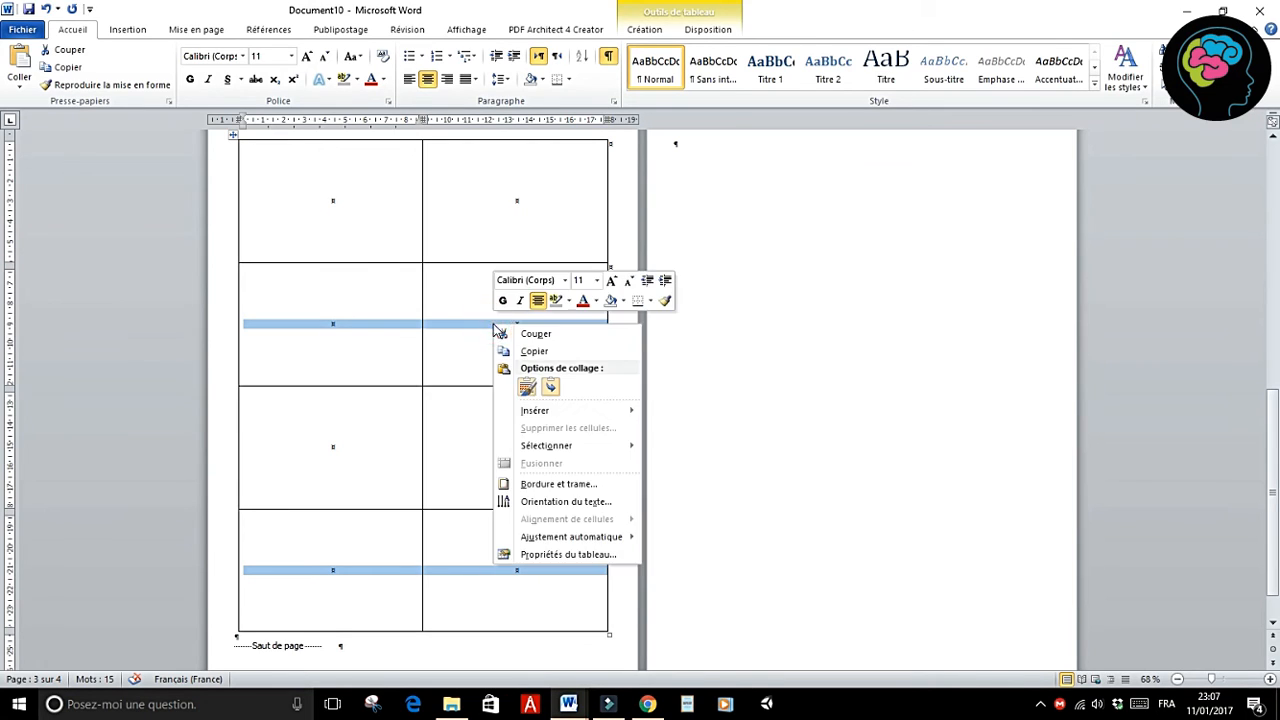
{"action": "left_click", "coordinate": [574, 554]}
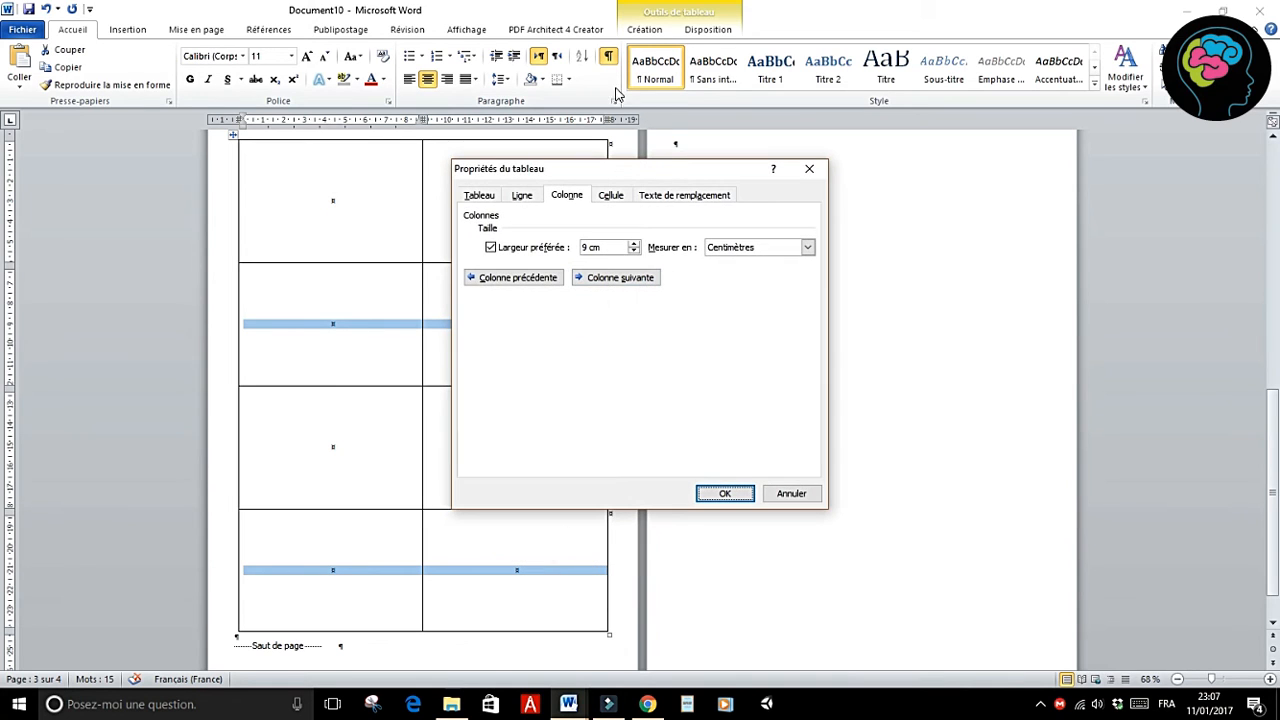
{"action": "left_click", "coordinate": [522, 195]}
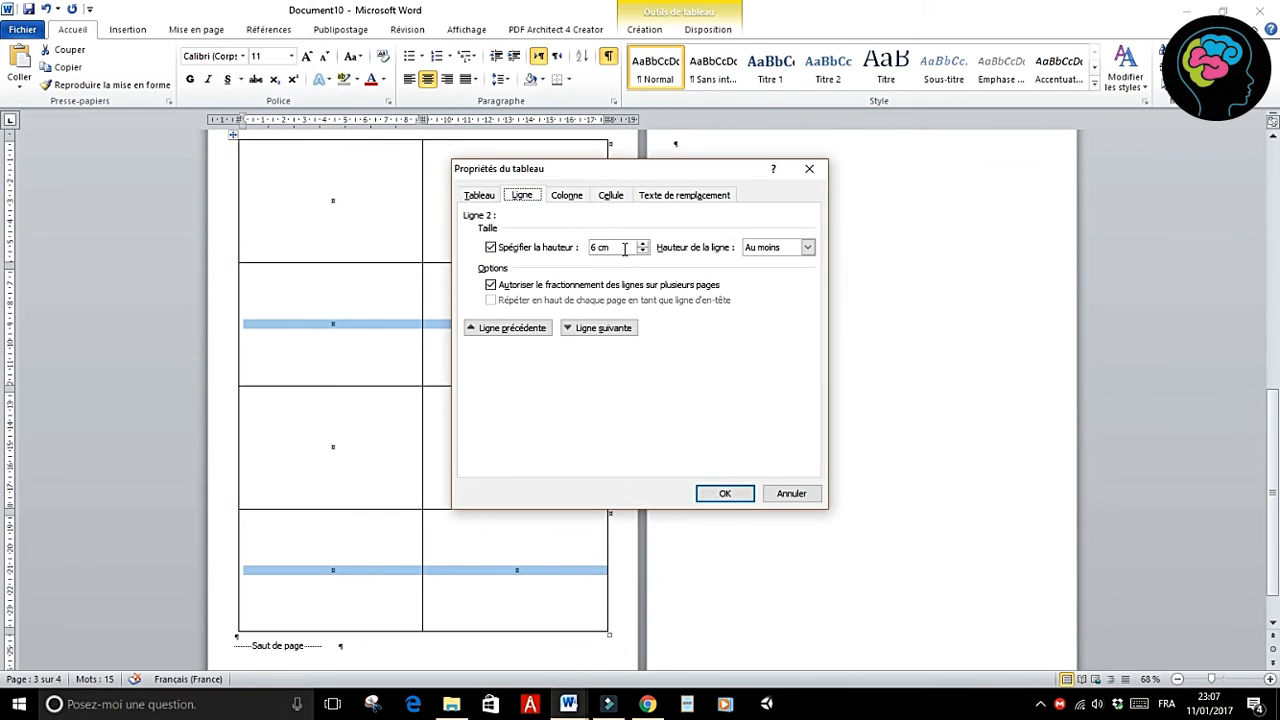
{"action": "left_click", "coordinate": [620, 247]}
{"action": "type", "text": "2"}
{"action": "left_click", "coordinate": [725, 493]}
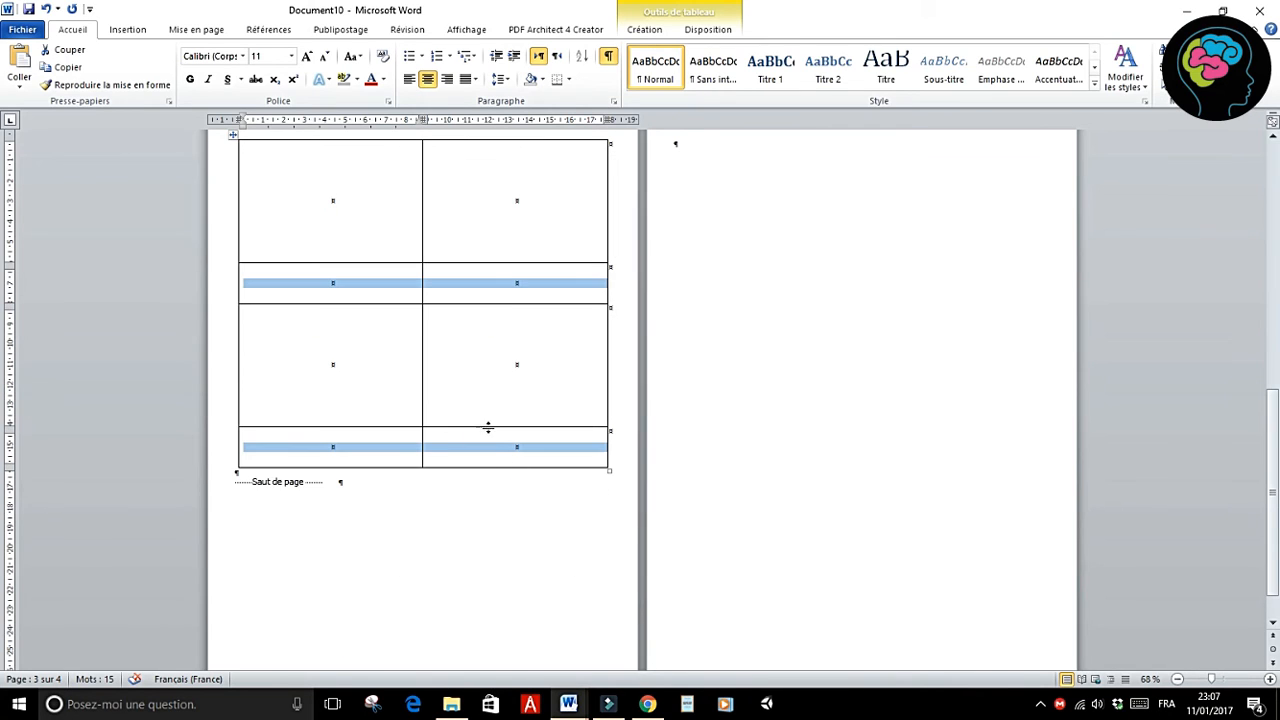
Step: Add three more rows below the last row of the page-three table
{"action": "left_click", "coordinate": [531, 519]}
{"action": "left_click", "coordinate": [581, 453]}
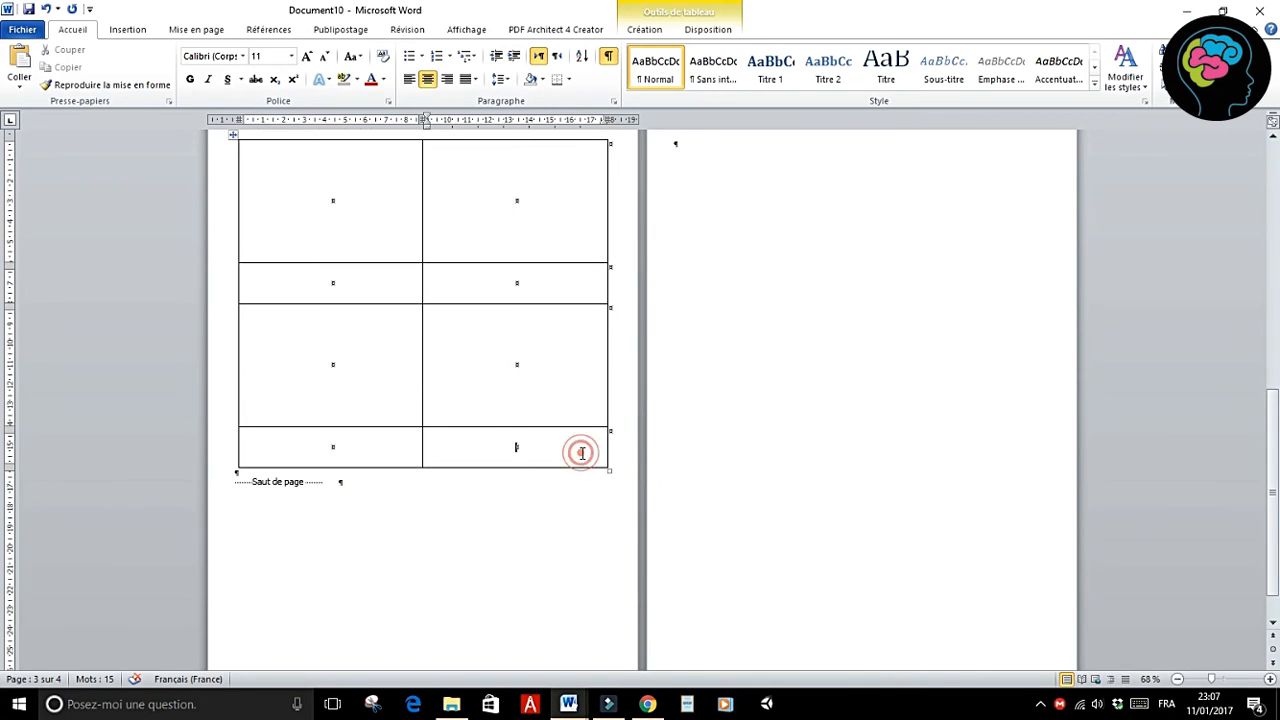
{"action": "key", "text": "Tab"}
{"action": "key", "text": "Tab"}
{"action": "key", "text": "Tab"}
{"action": "key", "text": "Tab"}
{"action": "key", "text": "Tab"}
{"action": "key", "text": "Tab"}
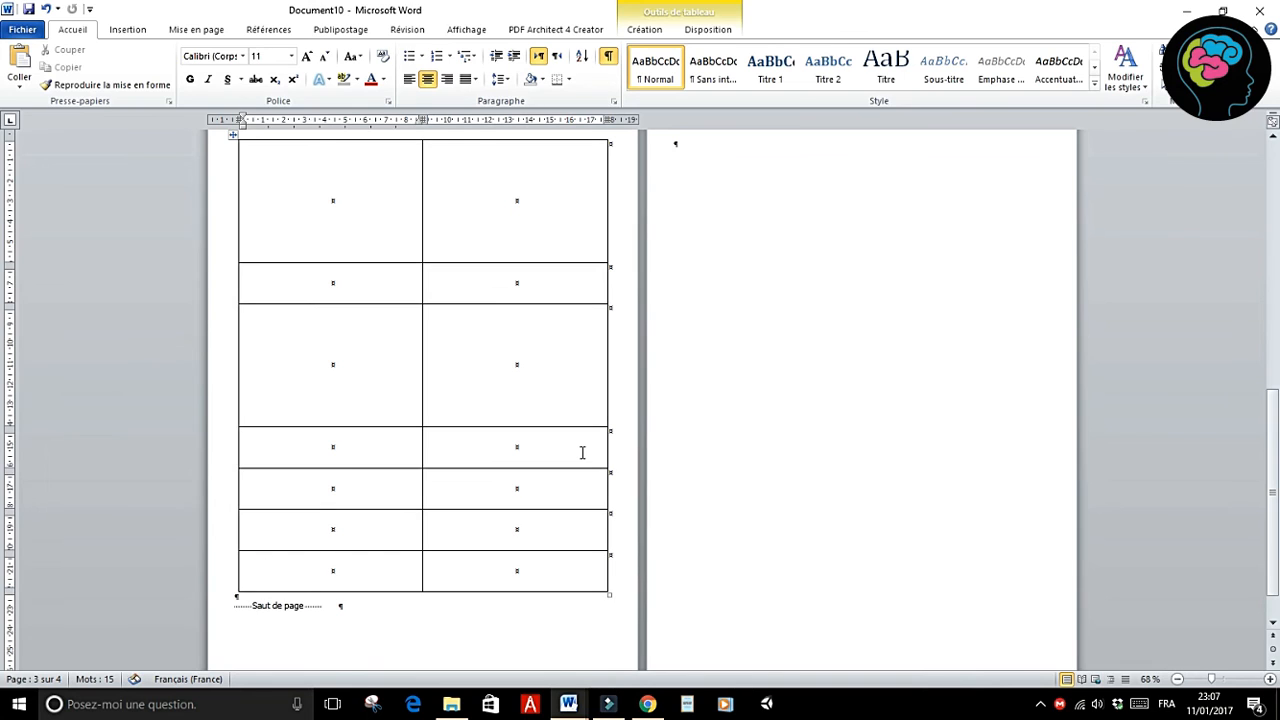
{"action": "scroll", "coordinate": [689, 560], "scroll_direction": "down", "scroll_amount": 1}
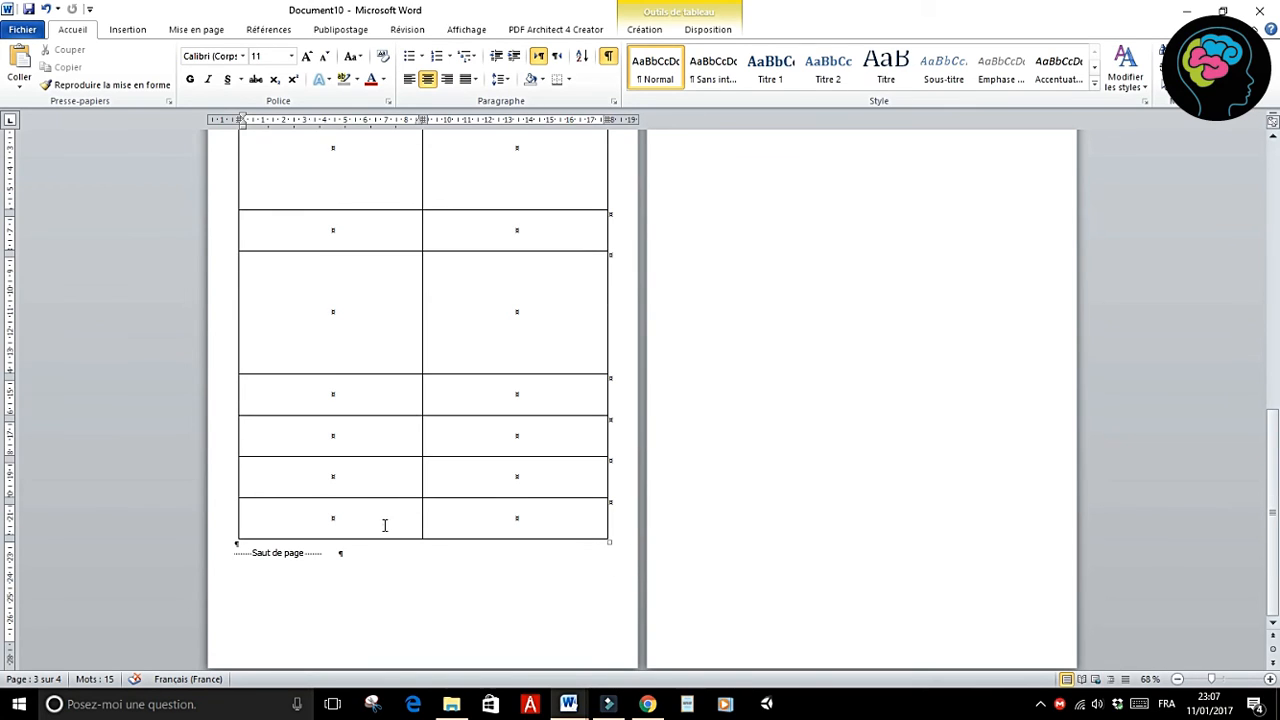
Step: Delete the surplus last row of the page-three table, leaving six rows
{"action": "left_click", "coordinate": [385, 523]}
{"action": "left_click_drag", "start_coordinate": [394, 525], "coordinate": [630, 528]}
{"action": "key", "text": "BackSpace"}
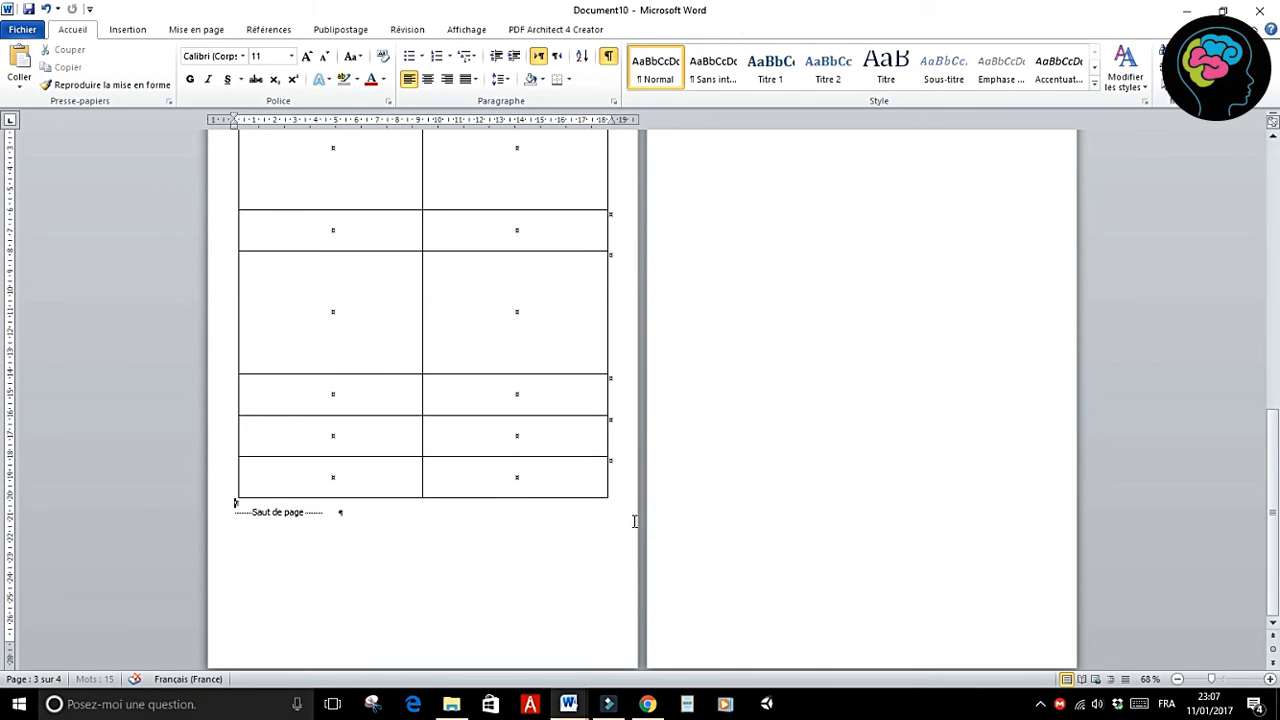
Step: Set the height of the fifth row of the page-three table to 6 cm
{"action": "left_click_drag", "start_coordinate": [343, 438], "coordinate": [479, 447]}
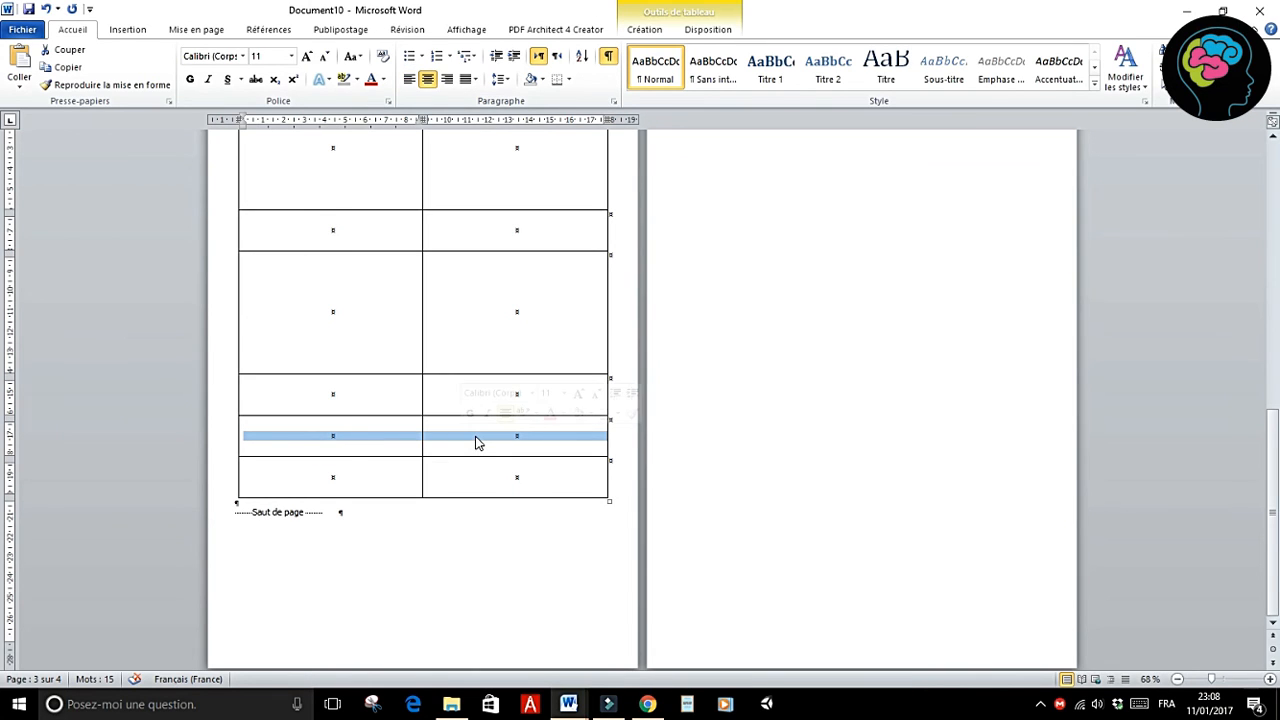
{"action": "right_click", "coordinate": [478, 443]}
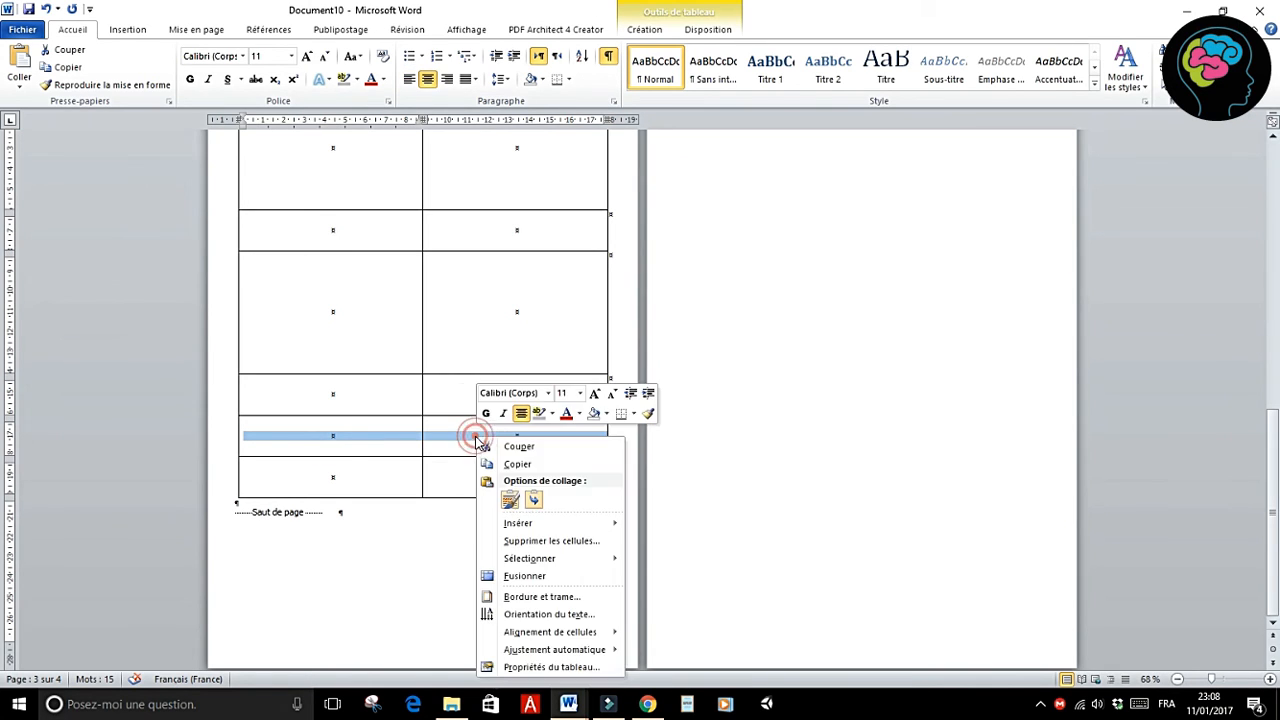
{"action": "left_click", "coordinate": [551, 667]}
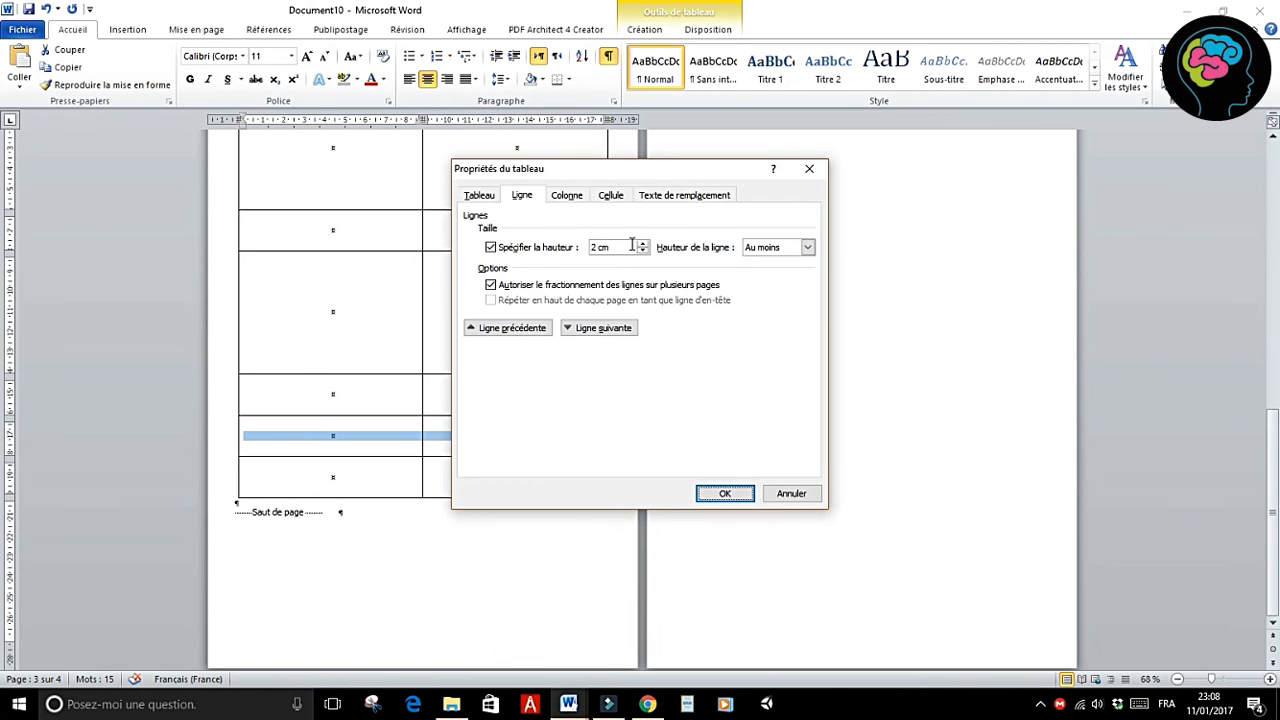
{"action": "left_click_drag", "start_coordinate": [628, 245], "coordinate": [590, 247]}
{"action": "type", "text": "6"}
{"action": "key", "text": "Return"}
{"action": "scroll", "coordinate": [546, 358], "scroll_direction": "down", "scroll_amount": 8}
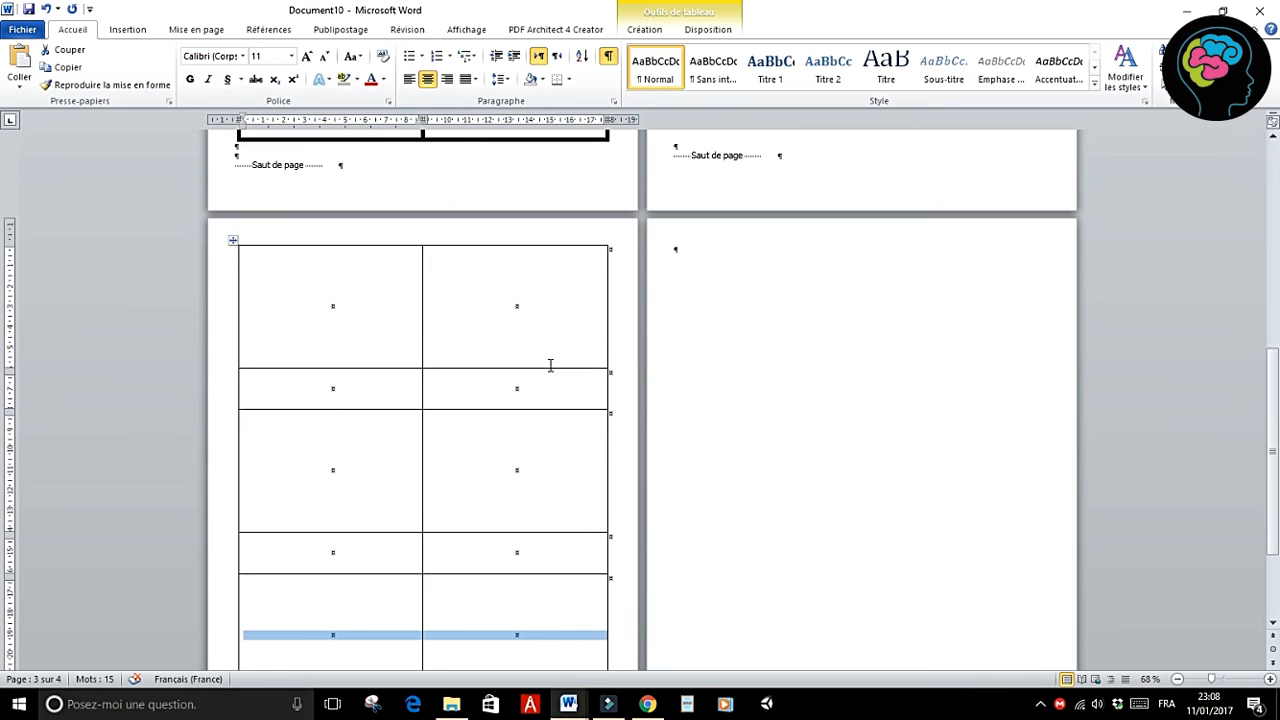
Step: Apply solid 6 pt borders around all cells of the page-three table
{"action": "scroll", "coordinate": [378, 318], "scroll_direction": "down", "scroll_amount": 2}
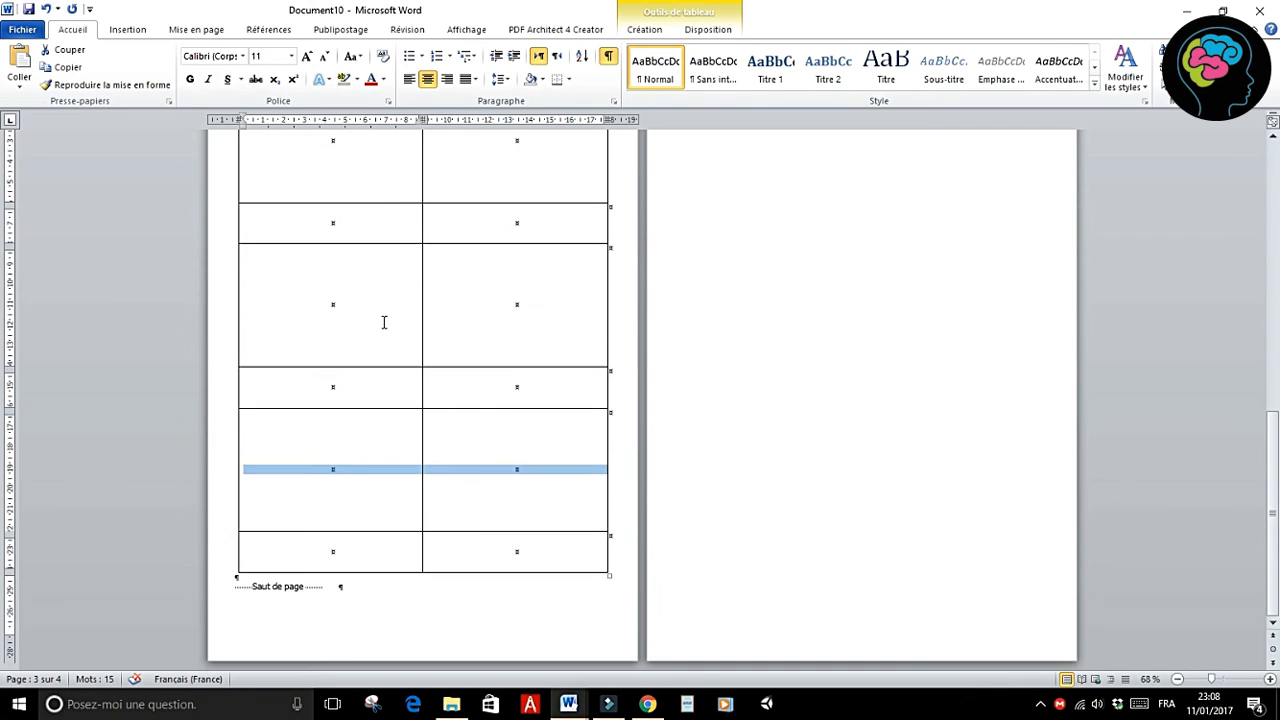
{"action": "scroll", "coordinate": [383, 322], "scroll_direction": "down", "scroll_amount": 9}
{"action": "left_click", "coordinate": [233, 263]}
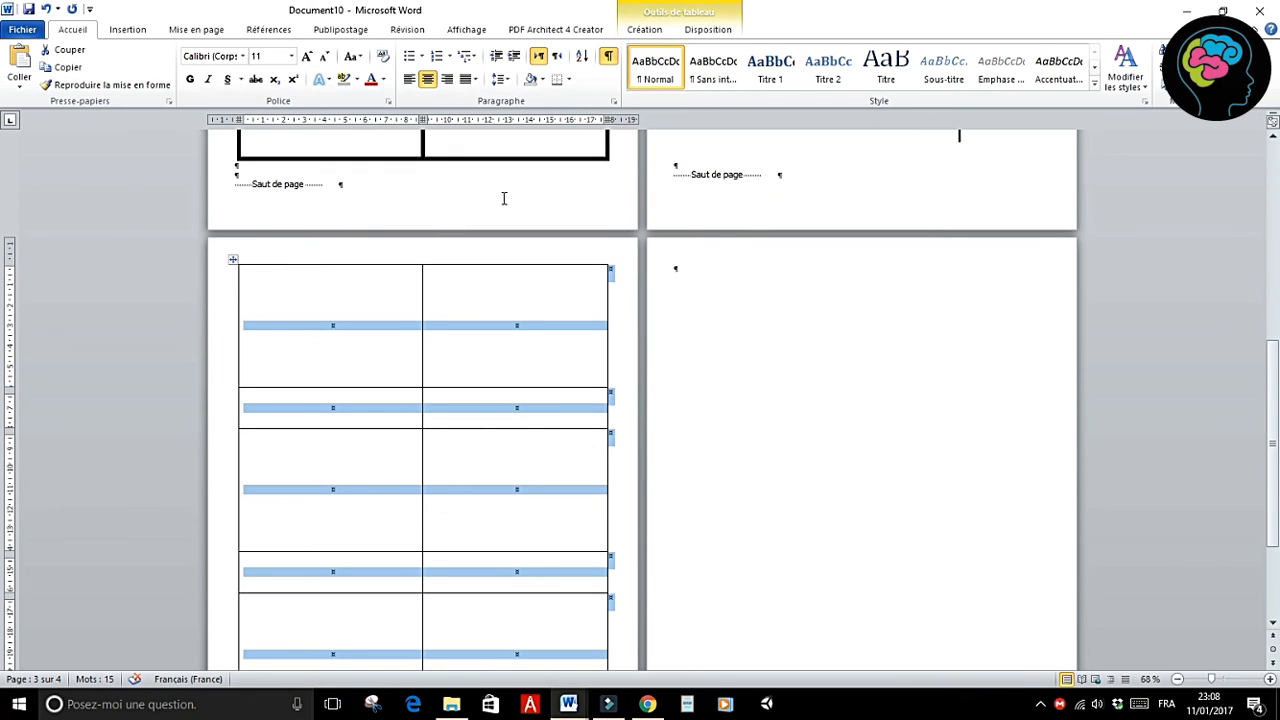
{"action": "left_click", "coordinate": [648, 30]}
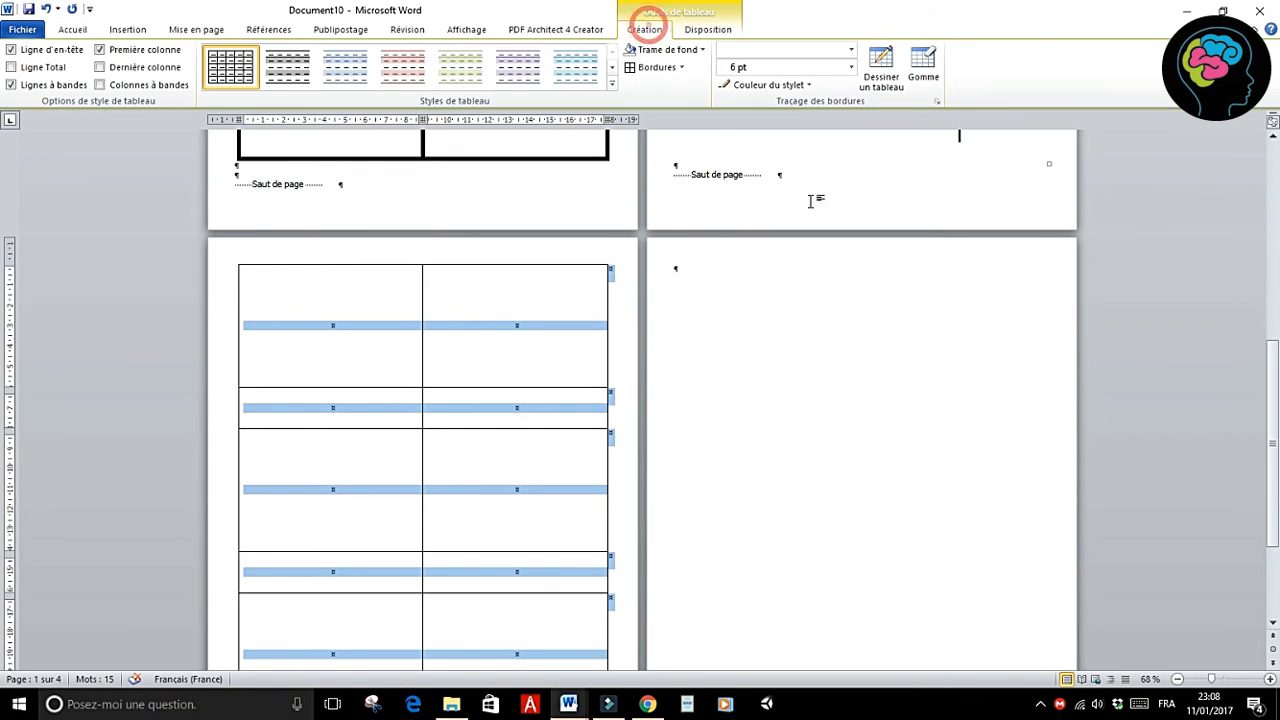
{"action": "left_click", "coordinate": [737, 88]}
{"action": "left_click", "coordinate": [760, 103]}
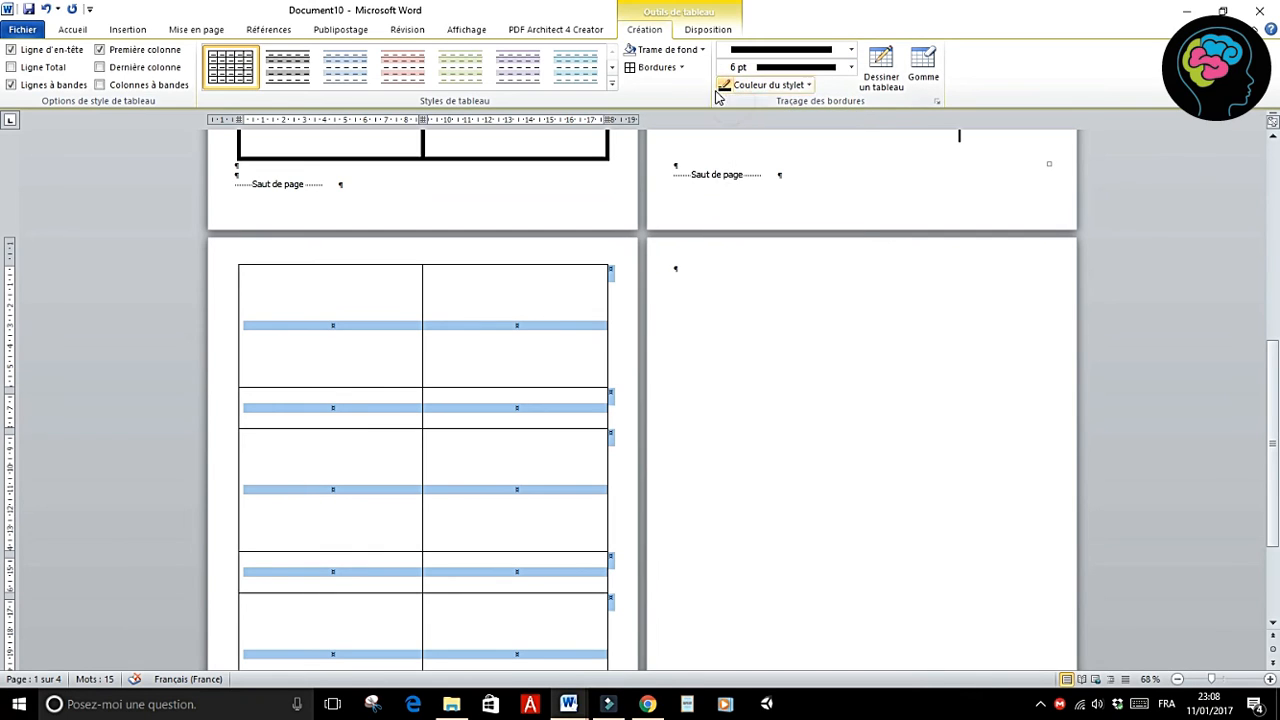
{"action": "left_click", "coordinate": [633, 75]}
{"action": "scroll", "coordinate": [783, 385], "scroll_direction": "down", "scroll_amount": 5}
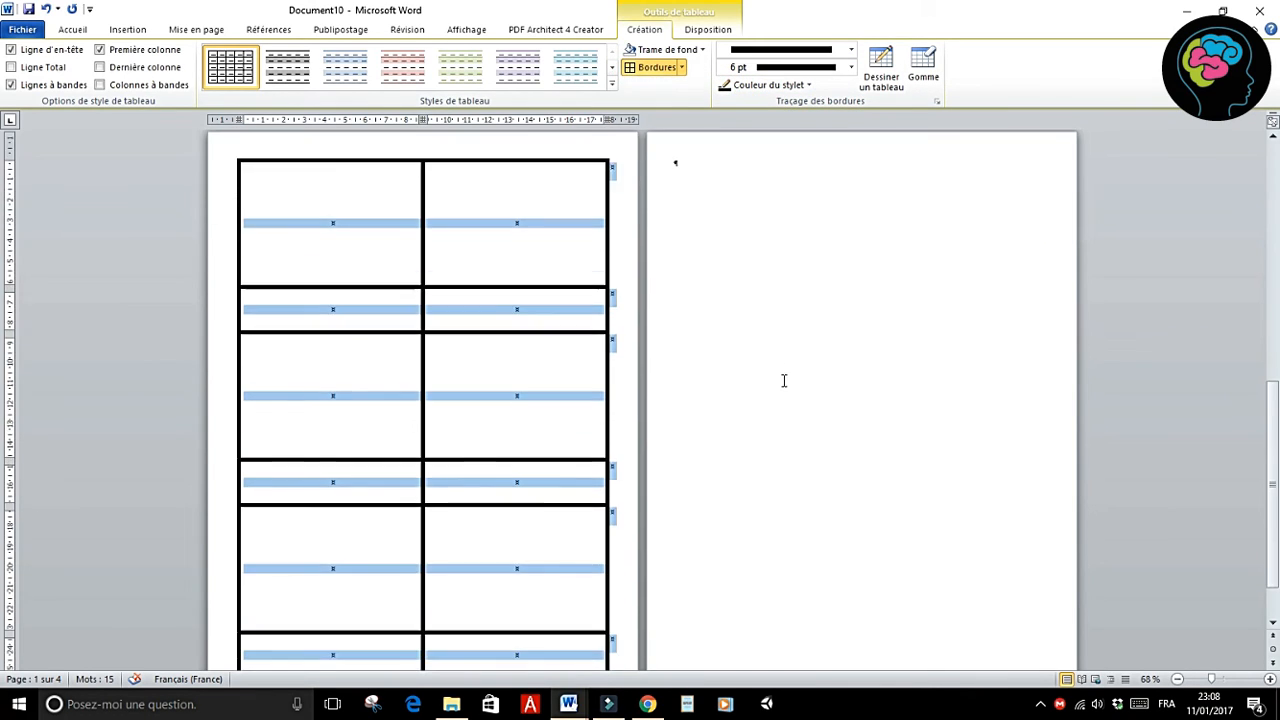
{"action": "scroll", "coordinate": [652, 470], "scroll_direction": "down", "scroll_amount": 5}
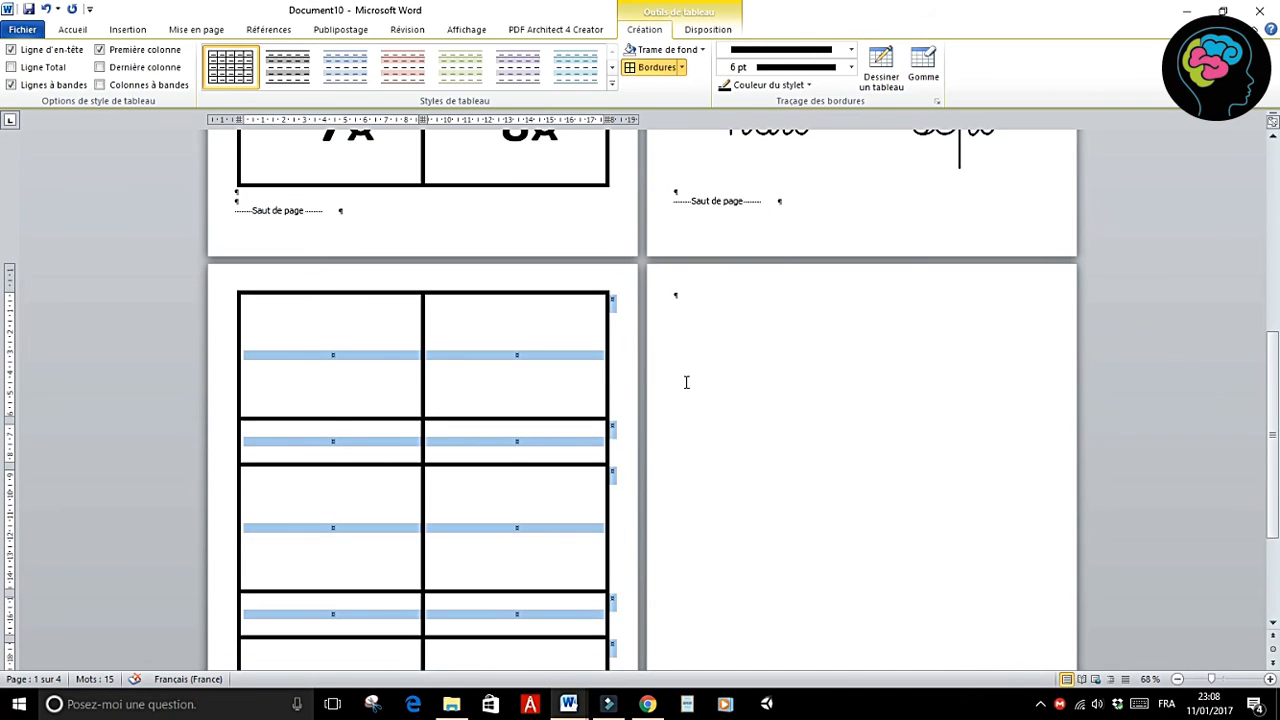
{"action": "scroll", "coordinate": [686, 383], "scroll_direction": "down", "scroll_amount": 1}
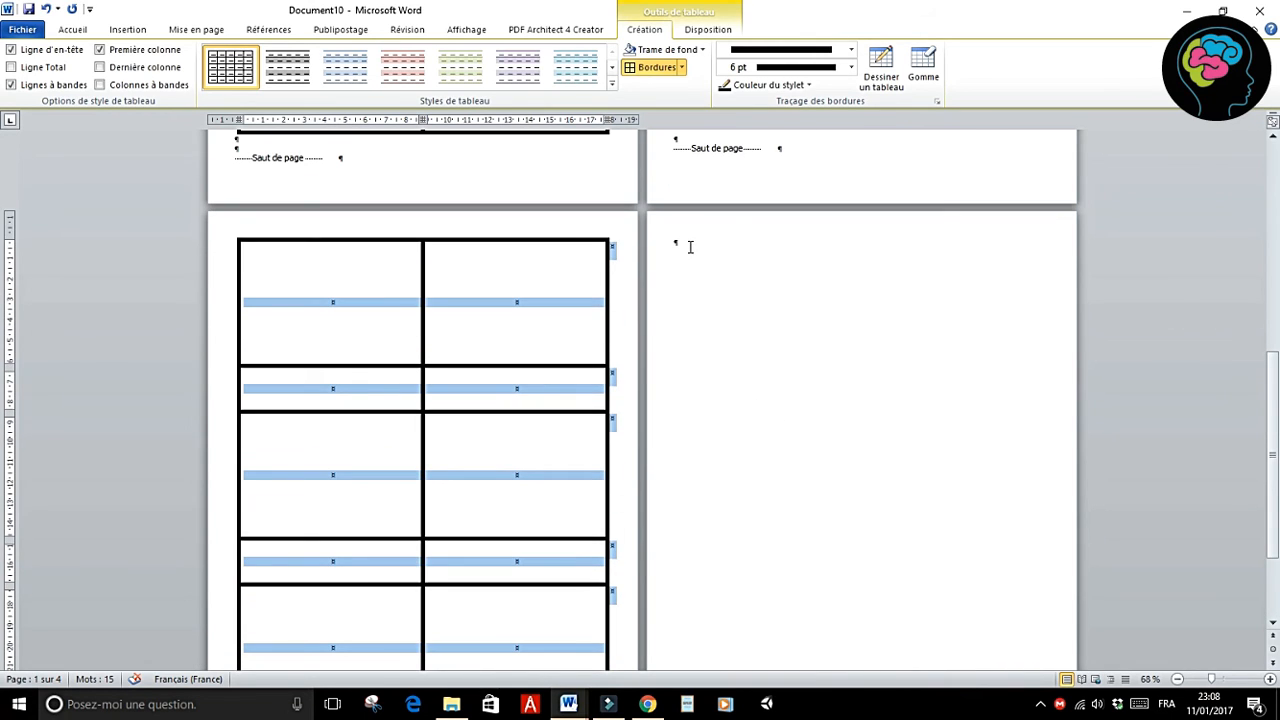
Step: Number the tall cells of the page-three table from 1 to 6, going row by row
{"action": "left_click", "coordinate": [352, 315]}
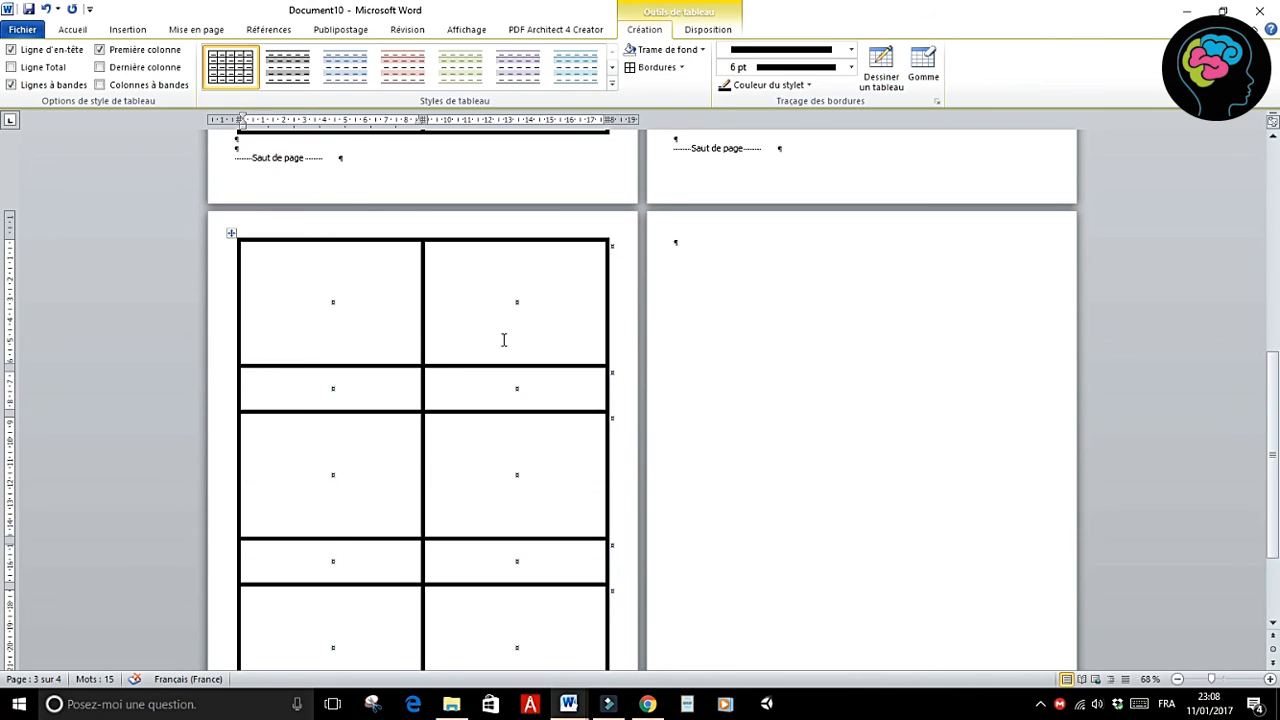
{"action": "type", "text": "1"}
{"action": "left_click", "coordinate": [464, 335]}
{"action": "type", "text": "2"}
{"action": "key", "text": "Tab"}
{"action": "key", "text": "Tab"}
{"action": "key", "text": "Tab"}
{"action": "key", "text": "Tab"}
{"action": "key", "text": "Tab"}
{"action": "type", "text": "3"}
{"action": "key", "text": "Tab"}
{"action": "type", "text": "4"}
{"action": "key", "text": "Tab"}
{"action": "key", "text": "Tab"}
{"action": "key", "text": "Tab"}
{"action": "type", "text": "5"}
{"action": "key", "text": "Tab"}
{"action": "type", "text": "6"}
Step: Set the font size of the whole page-three table to 36
{"action": "left_click_drag", "start_coordinate": [367, 235], "coordinate": [486, 245]}
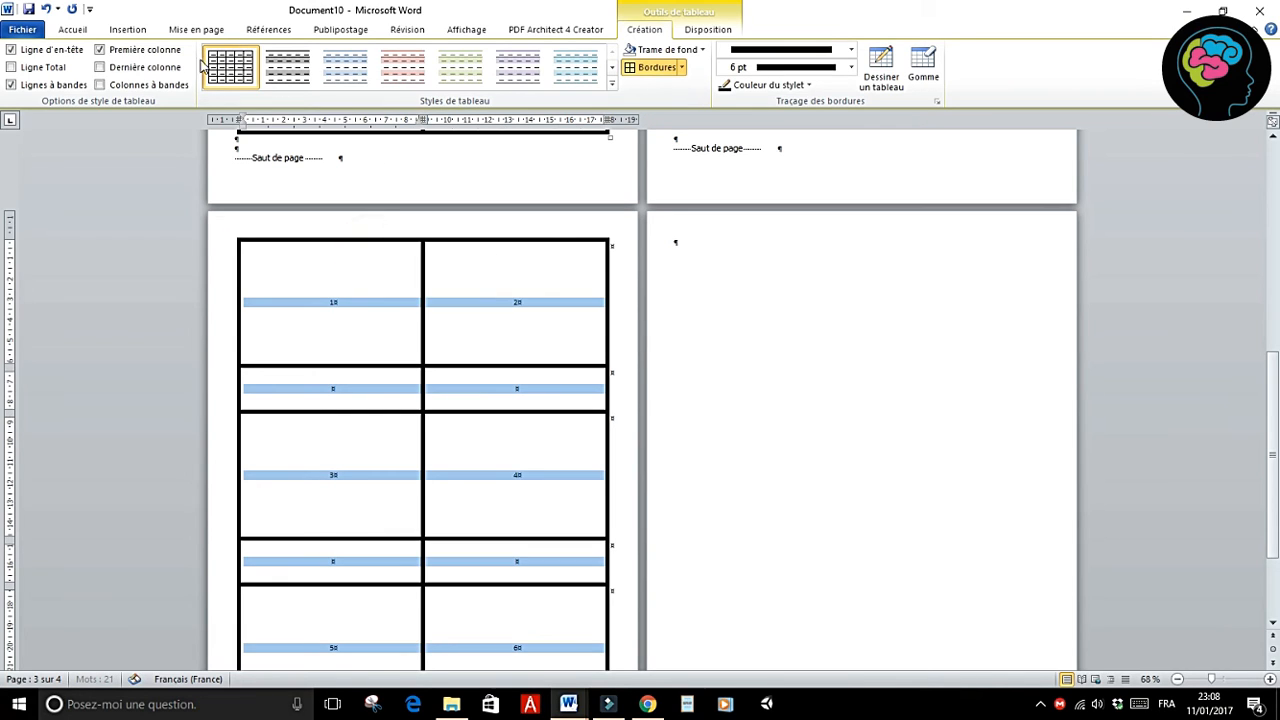
{"action": "left_click", "coordinate": [75, 31]}
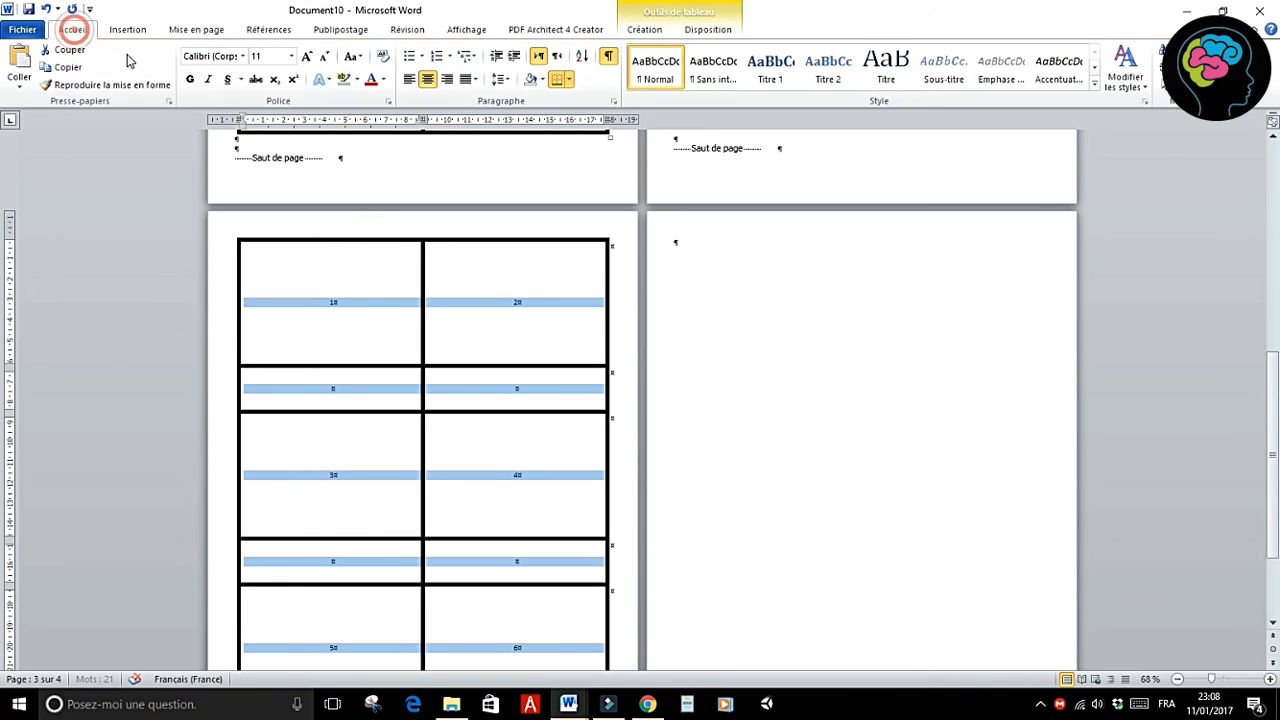
{"action": "left_click", "coordinate": [307, 56]}
{"action": "left_click", "coordinate": [307, 56]}
{"action": "double_click", "coordinate": [307, 56]}
{"action": "double_click", "coordinate": [307, 56]}
{"action": "left_click", "coordinate": [307, 56]}
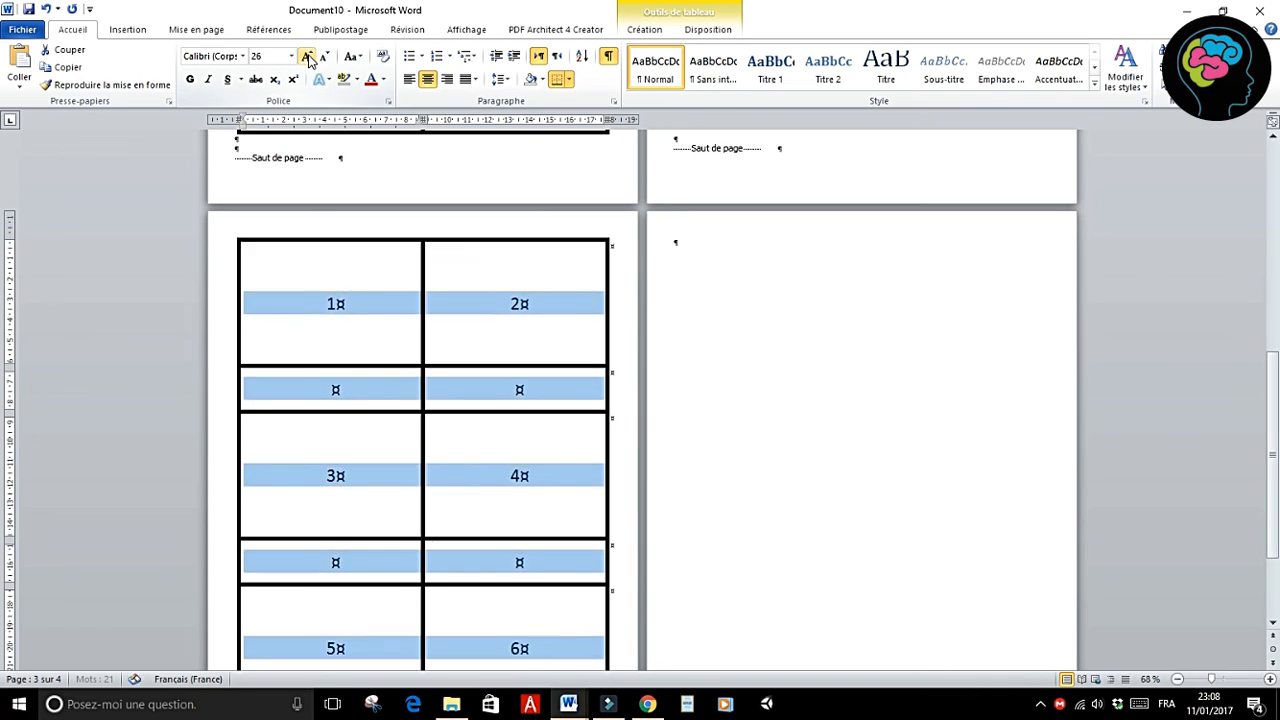
{"action": "double_click", "coordinate": [307, 56]}
{"action": "double_click", "coordinate": [307, 56]}
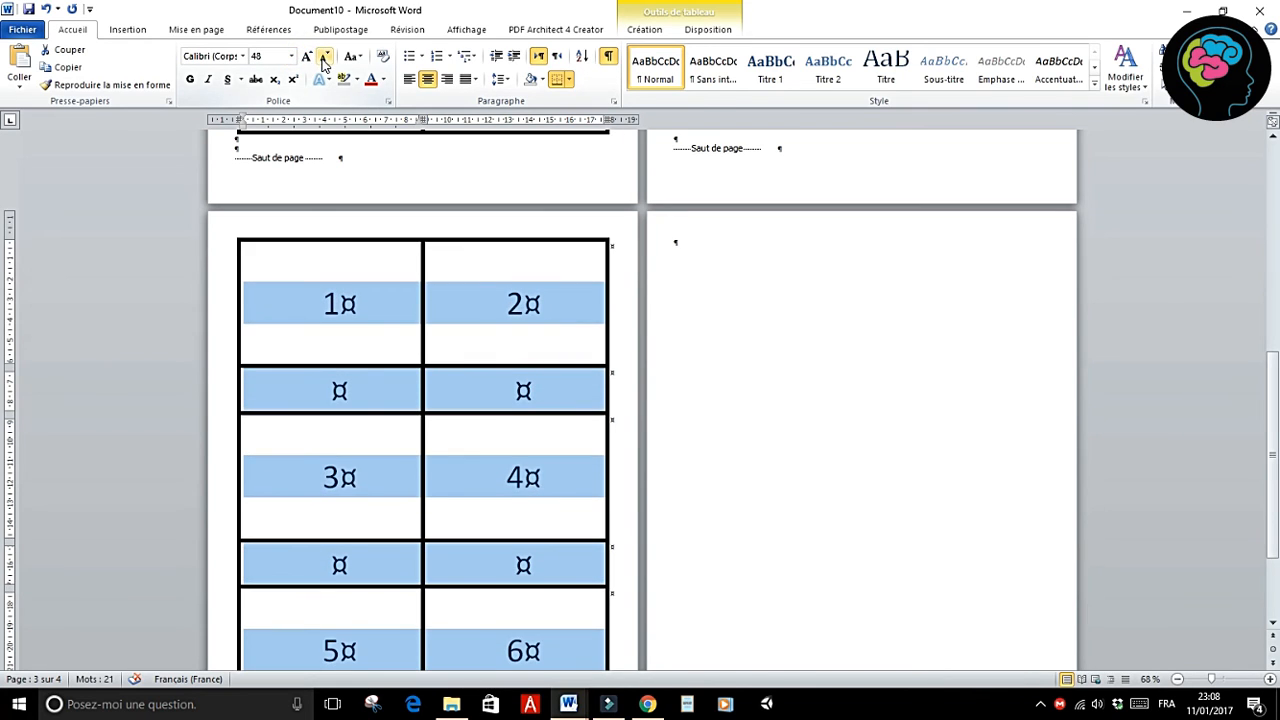
{"action": "left_click", "coordinate": [323, 56]}
Step: Enlarge the numbers in the three tall rows of the page-three table to font size 80
{"action": "left_click", "coordinate": [343, 303]}
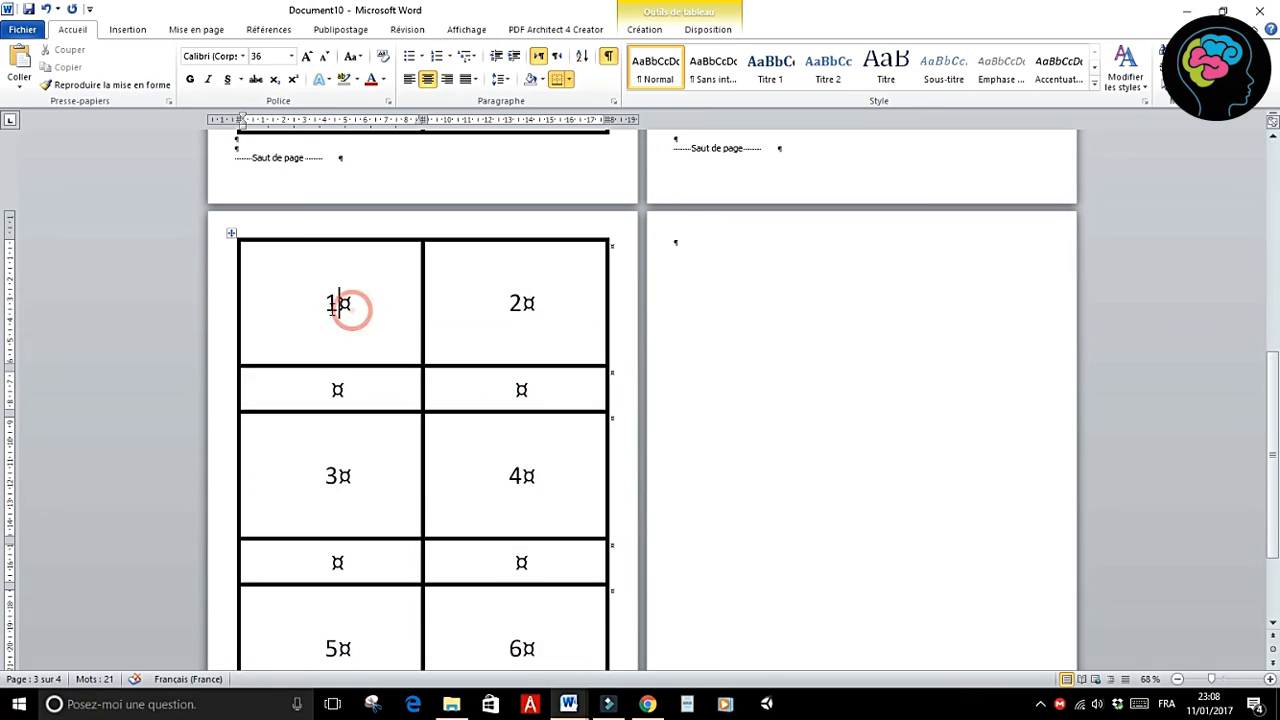
{"action": "left_click_drag", "start_coordinate": [316, 307], "coordinate": [494, 305]}
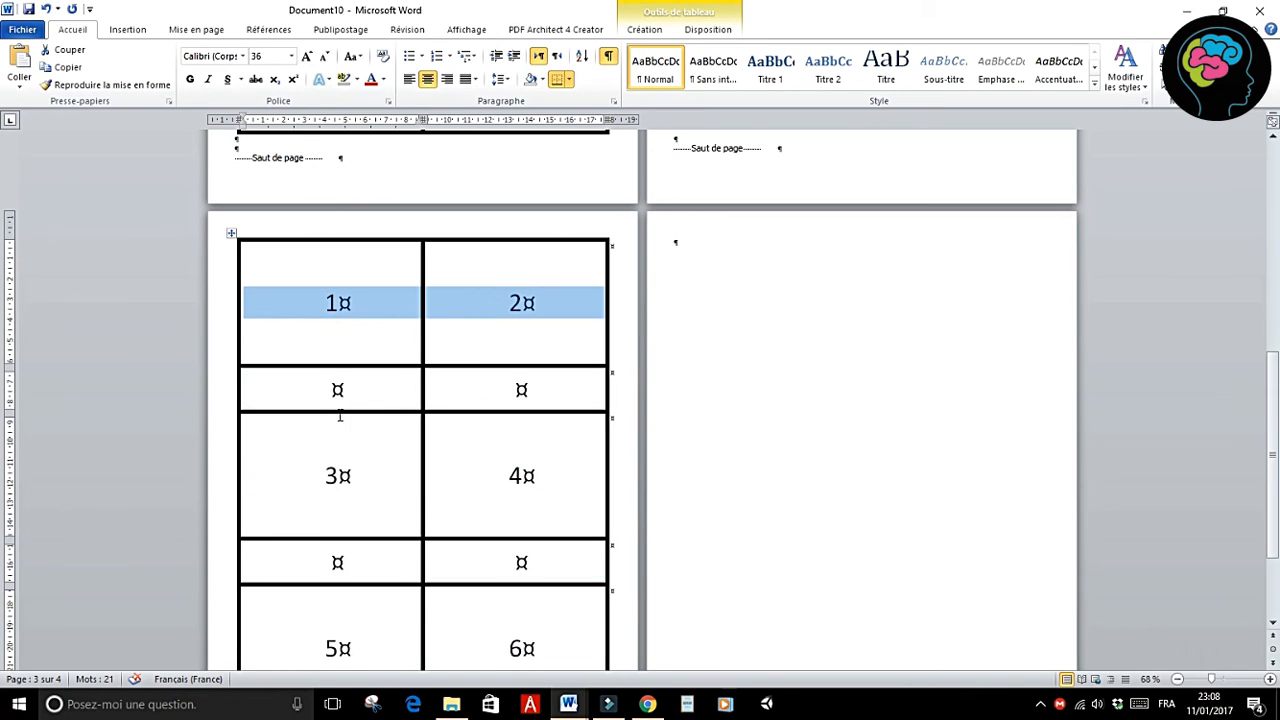
{"action": "left_click_drag", "start_coordinate": [326, 476], "coordinate": [487, 485]}
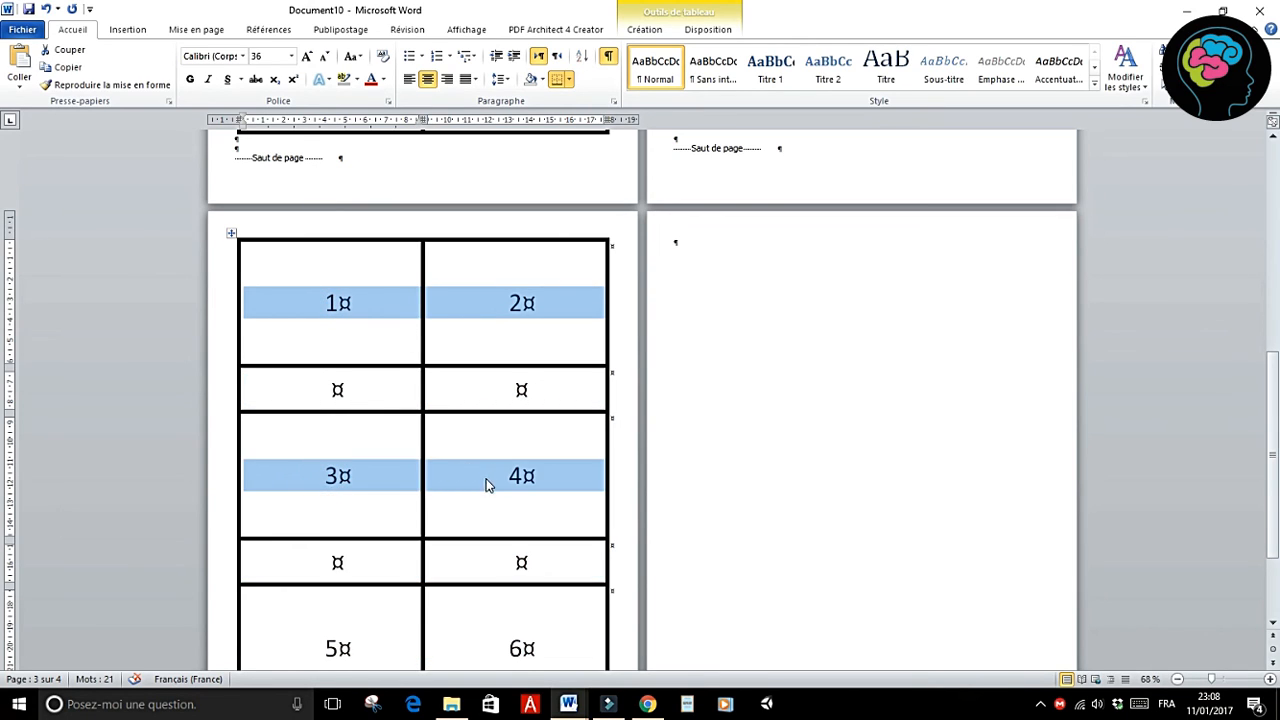
{"action": "left_click_drag", "start_coordinate": [321, 615], "coordinate": [461, 617]}
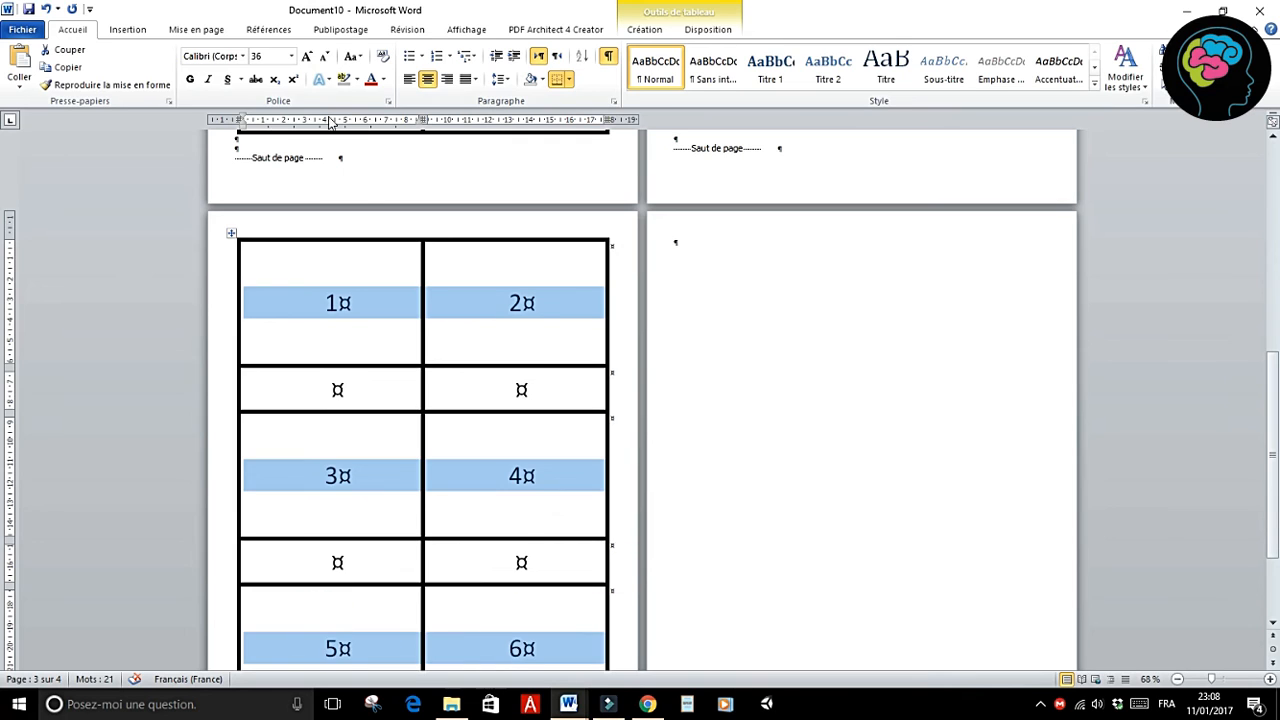
{"action": "left_click", "coordinate": [307, 56]}
{"action": "left_click", "coordinate": [307, 56]}
{"action": "left_click", "coordinate": [307, 56]}
{"action": "left_click", "coordinate": [307, 56]}
{"action": "left_click", "coordinate": [307, 56]}
{"action": "left_click", "coordinate": [307, 56]}
{"action": "left_click", "coordinate": [307, 56]}
{"action": "left_click", "coordinate": [307, 56]}
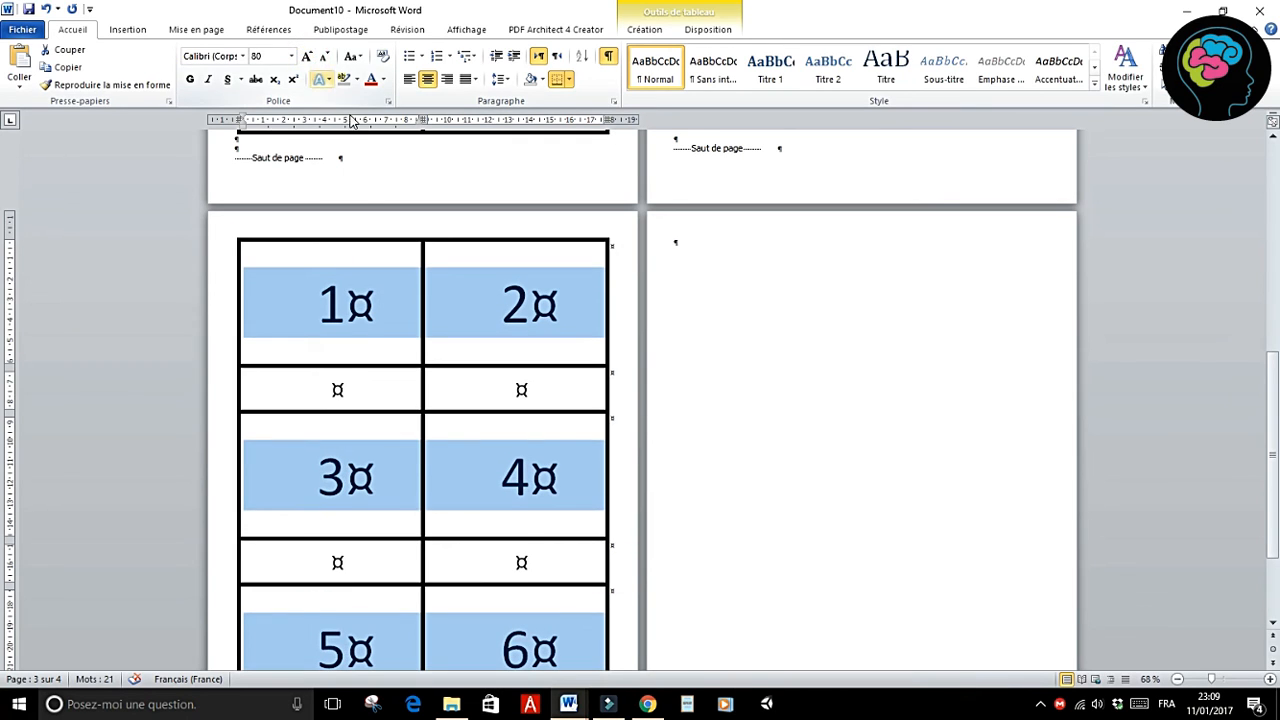
Step: Format the three short rows of the page-three table in the Cursive standard font at size 28
{"action": "left_click", "coordinate": [337, 385]}
{"action": "left_click_drag", "start_coordinate": [337, 385], "coordinate": [447, 393]}
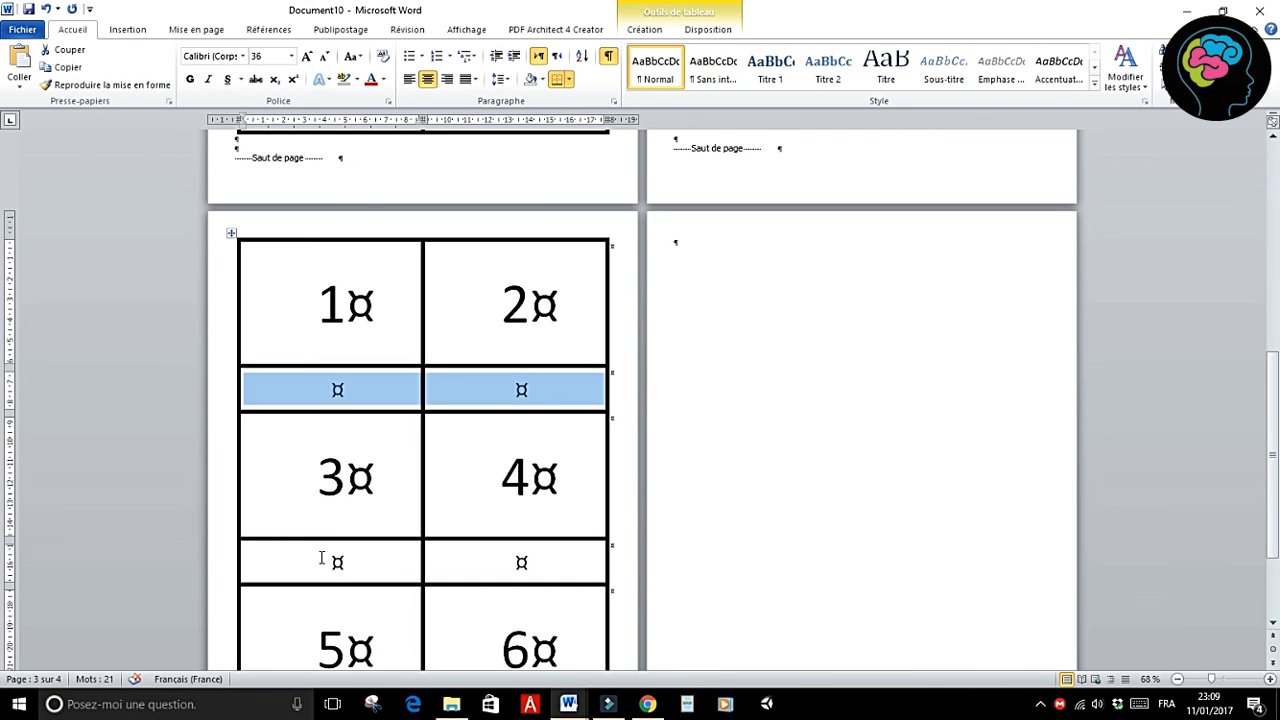
{"action": "left_click_drag", "start_coordinate": [334, 560], "coordinate": [444, 557]}
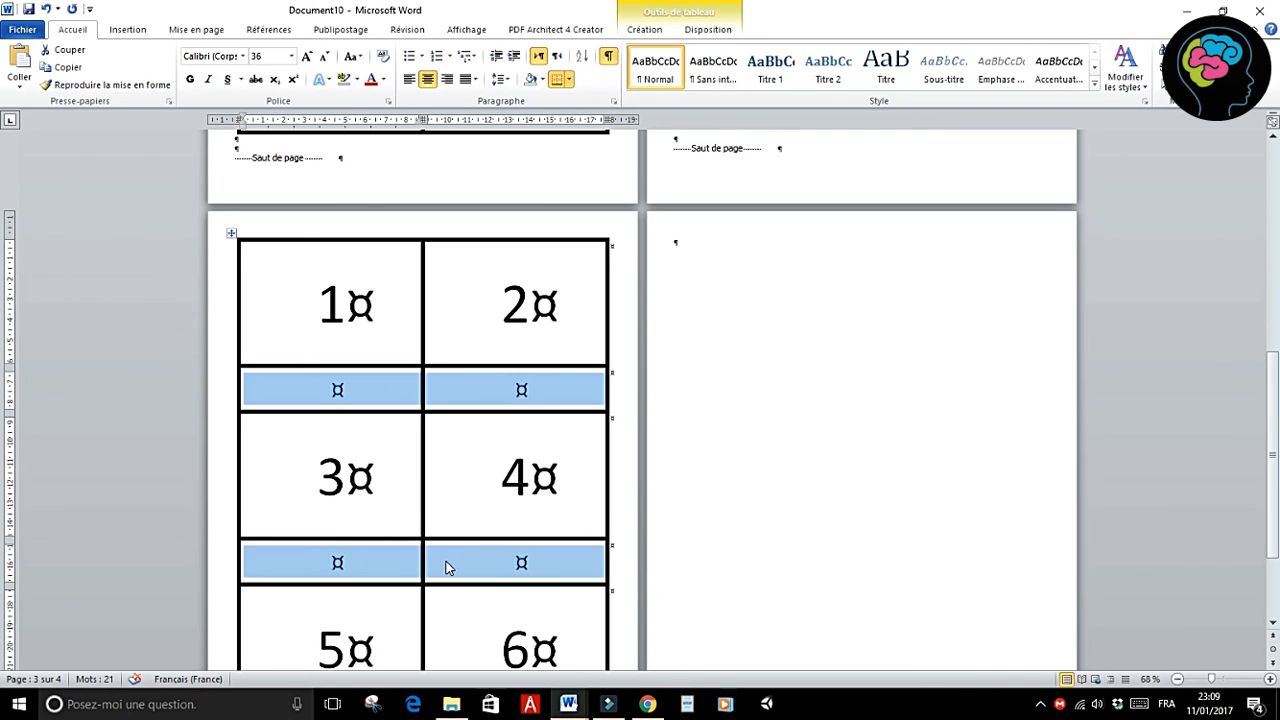
{"action": "scroll", "coordinate": [447, 561], "scroll_direction": "down", "scroll_amount": 2}
{"action": "scroll", "coordinate": [447, 561], "scroll_direction": "down", "scroll_amount": 2}
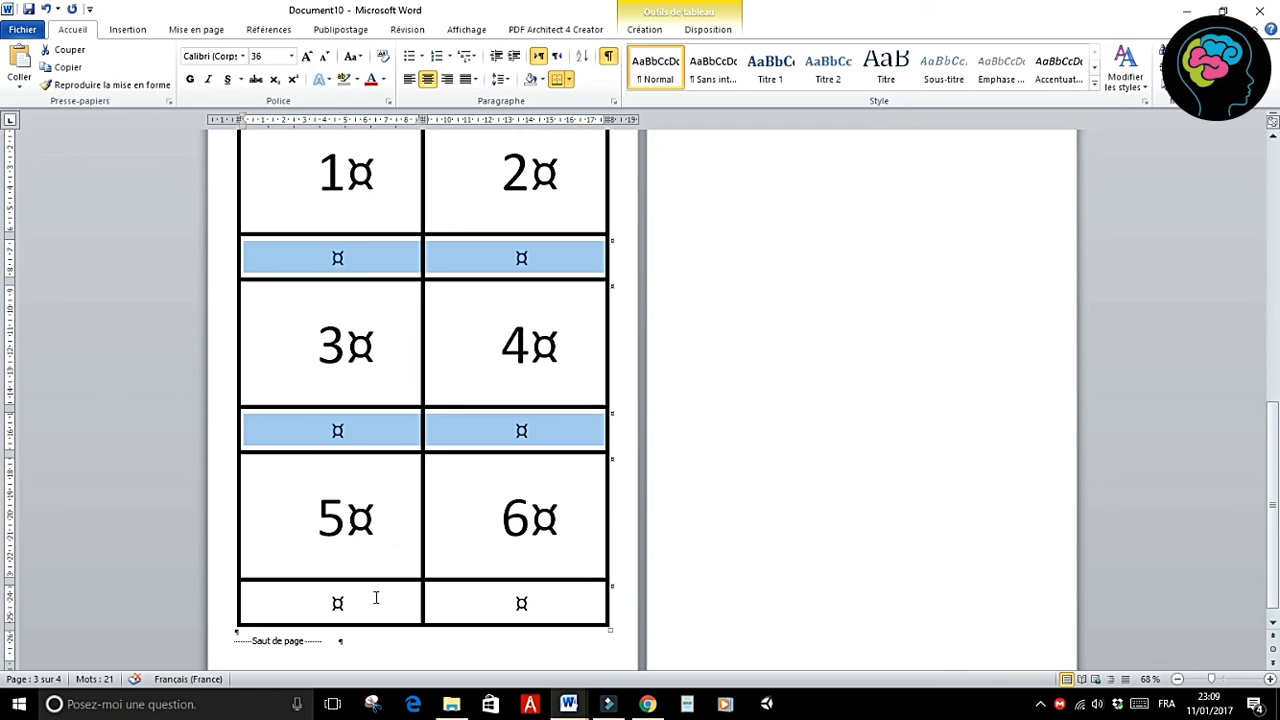
{"action": "left_click_drag", "start_coordinate": [375, 597], "coordinate": [466, 594]}
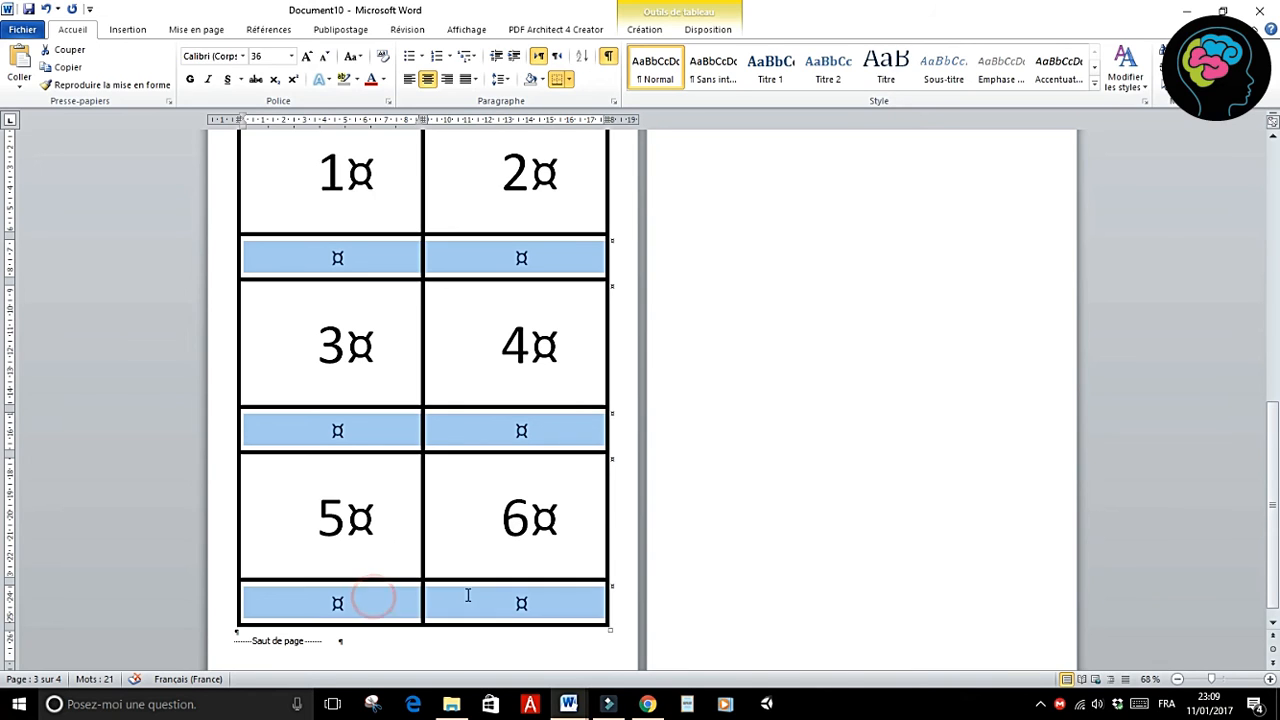
{"action": "left_click", "coordinate": [242, 56]}
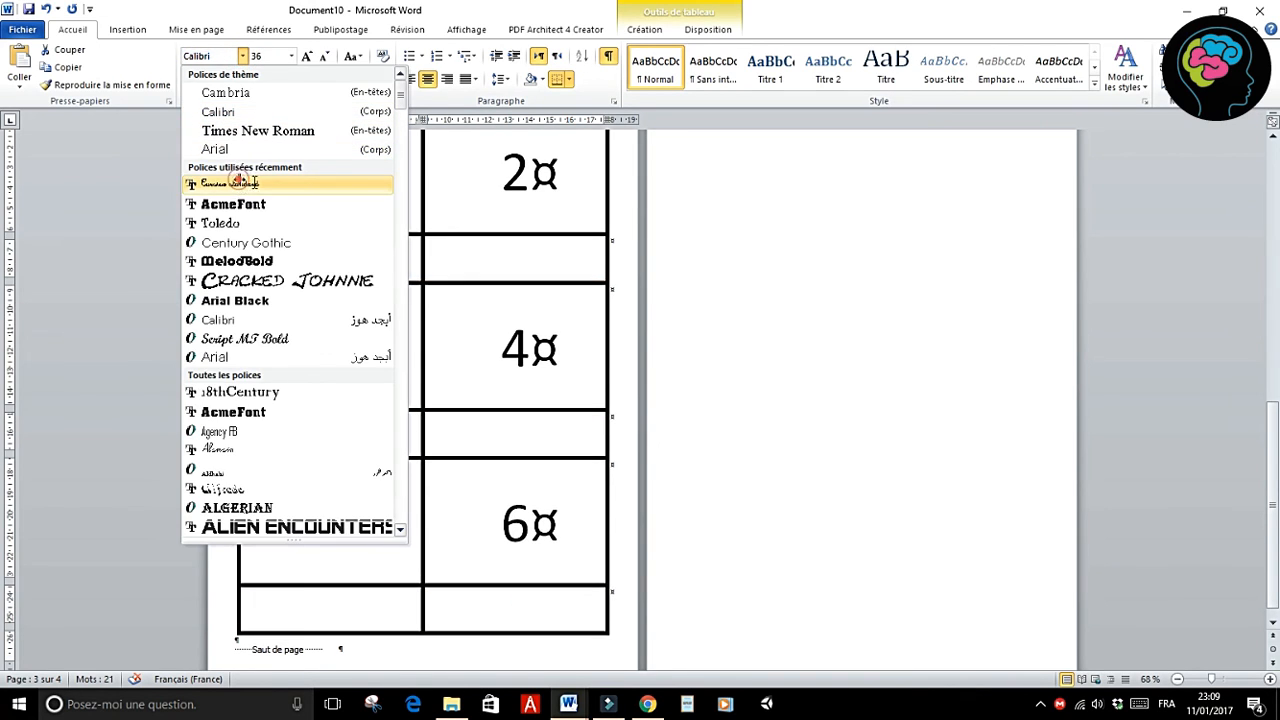
{"action": "left_click", "coordinate": [228, 184]}
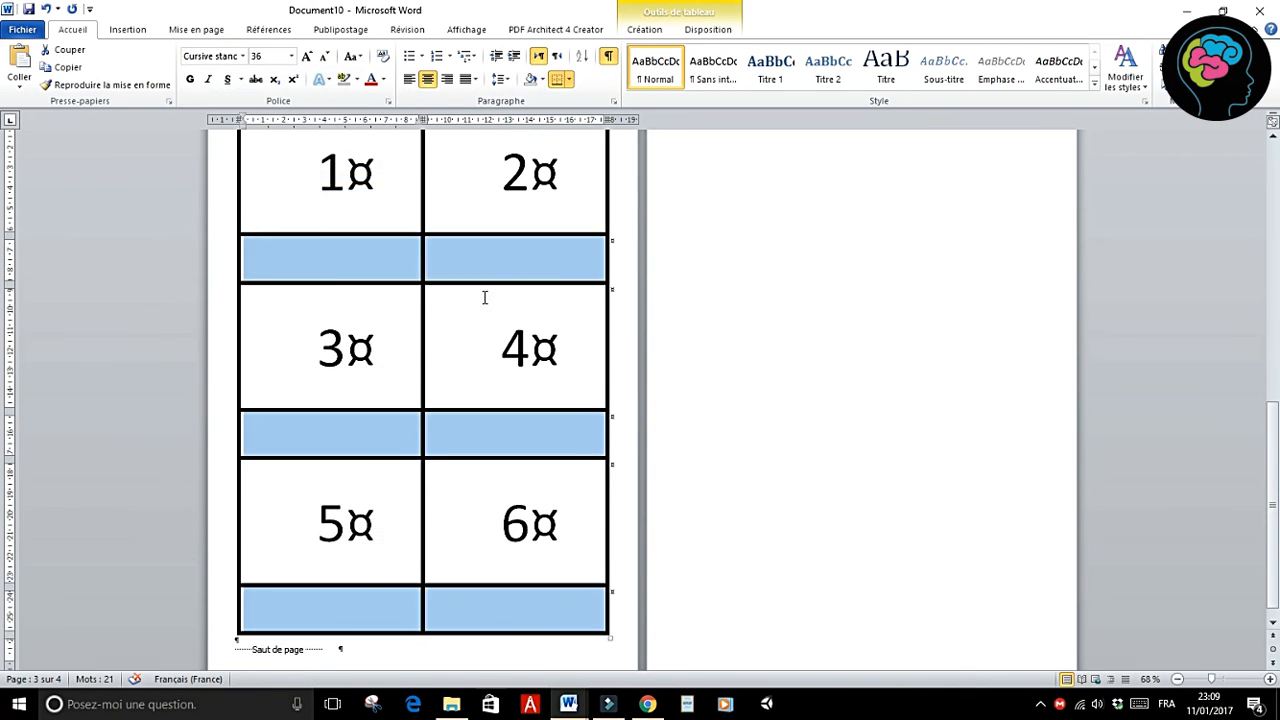
{"action": "left_click", "coordinate": [323, 56]}
Step: Enter the words "un", "deux" and "trois" in the short cells beneath the numbers 1, 2 and 3
{"action": "left_click", "coordinate": [331, 258]}
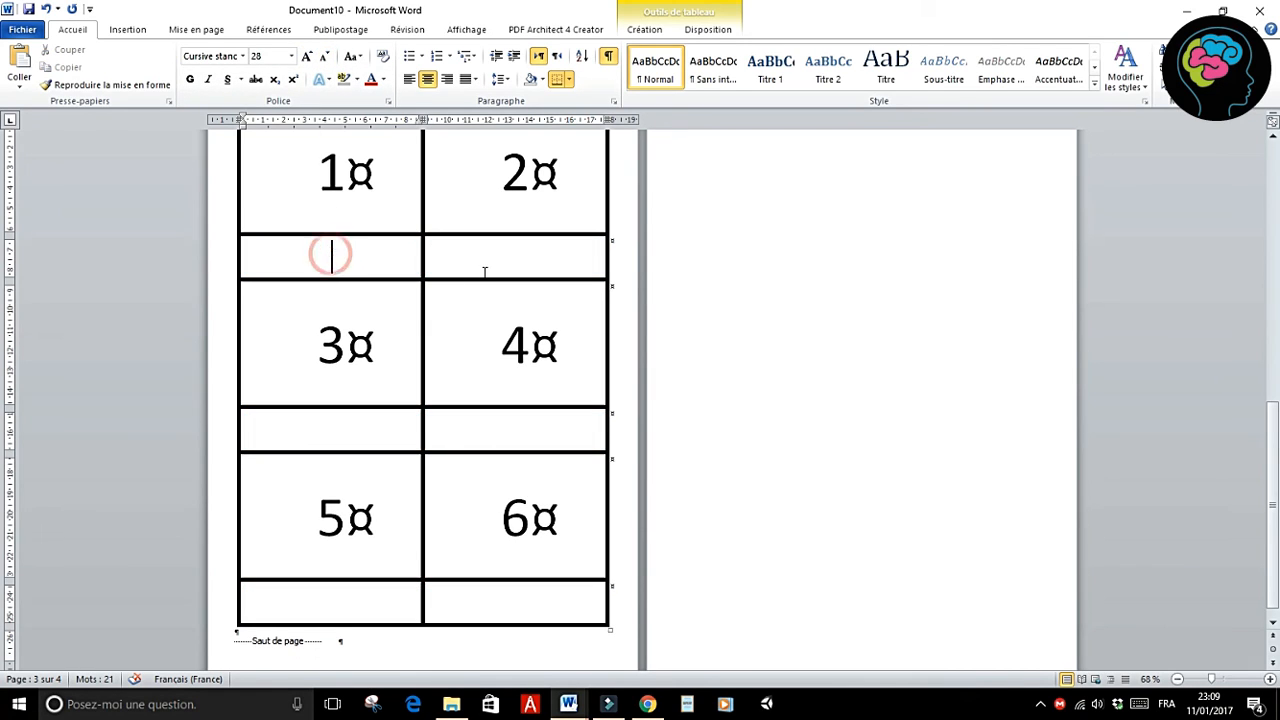
{"action": "type", "text": "un"}
{"action": "left_click", "coordinate": [484, 272]}
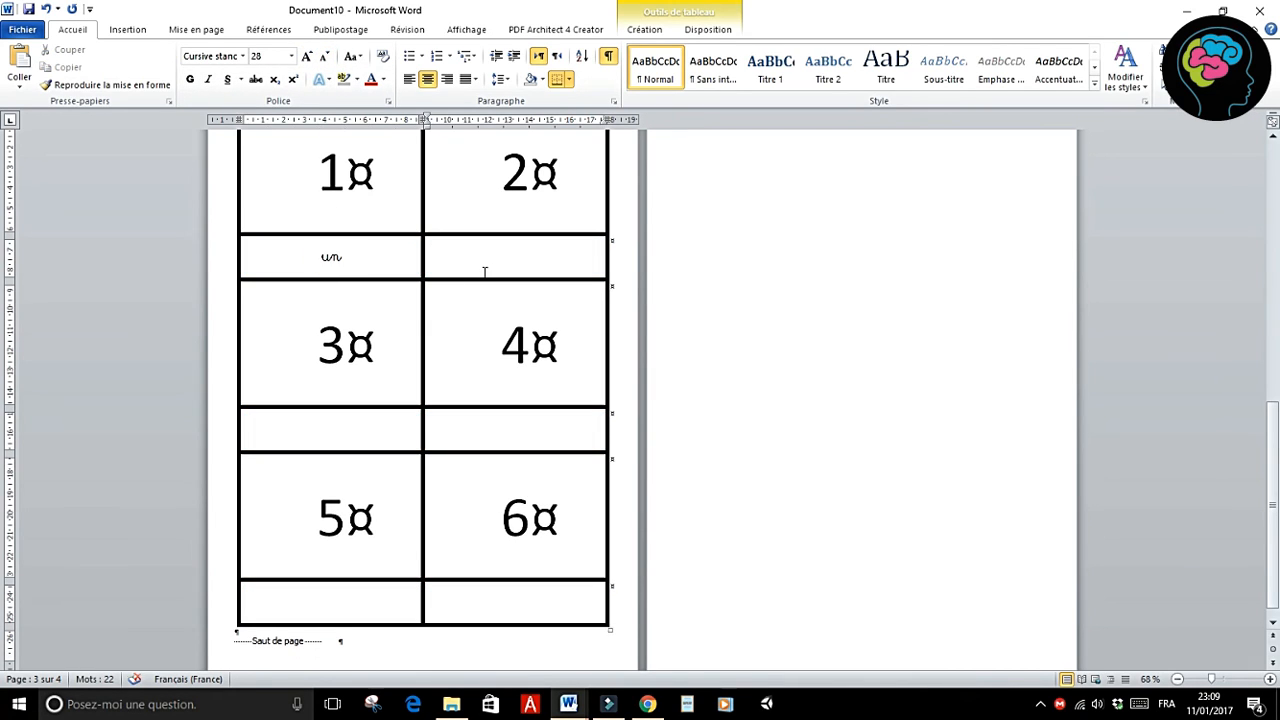
{"action": "type", "text": "deux"}
{"action": "key", "text": "Tab"}
{"action": "key", "text": "Tab"}
{"action": "key", "text": "Tab"}
{"action": "type", "text": "trois"}
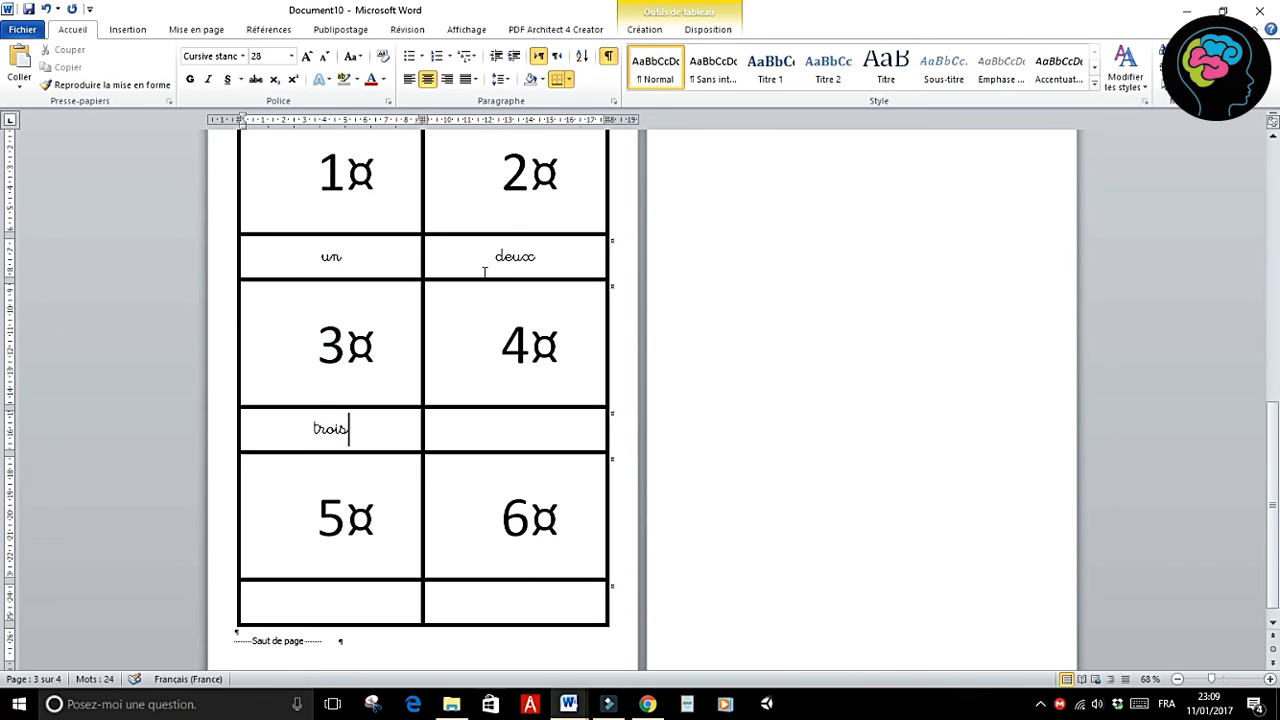
{"action": "key", "text": "Tab"}
{"action": "key", "text": "shift+Tab"}
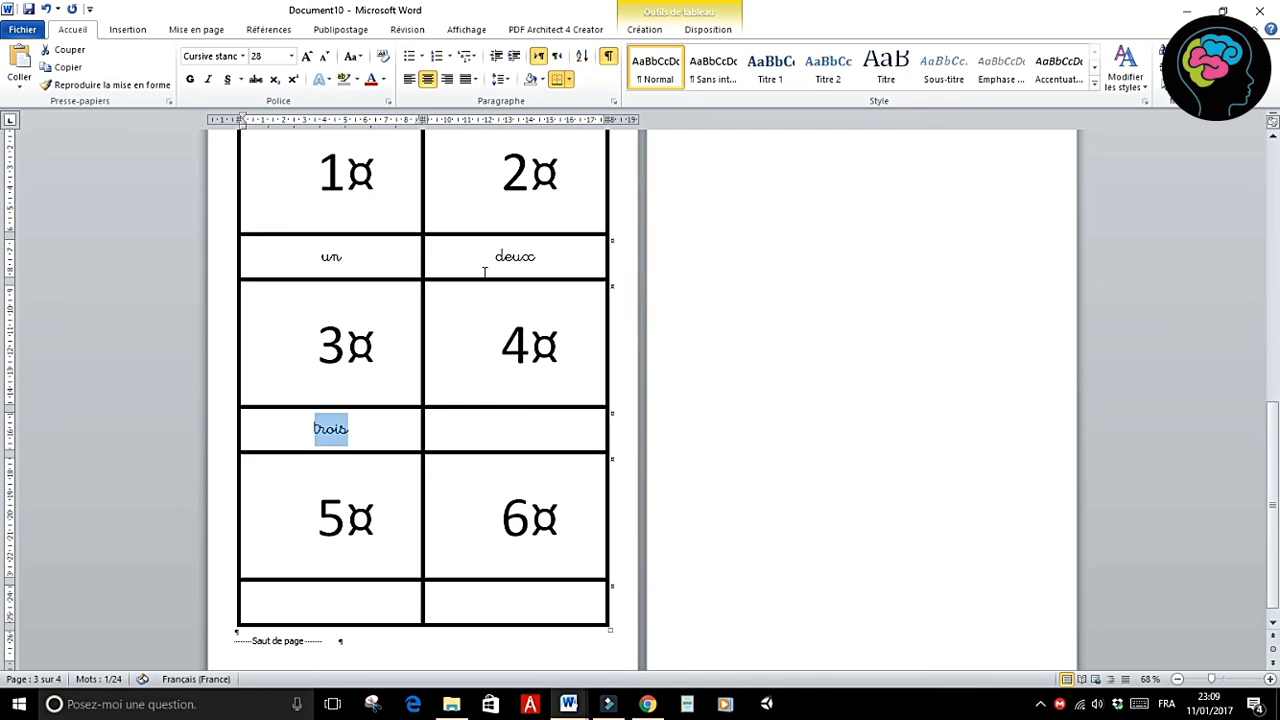
{"action": "type", "text": "troi"}
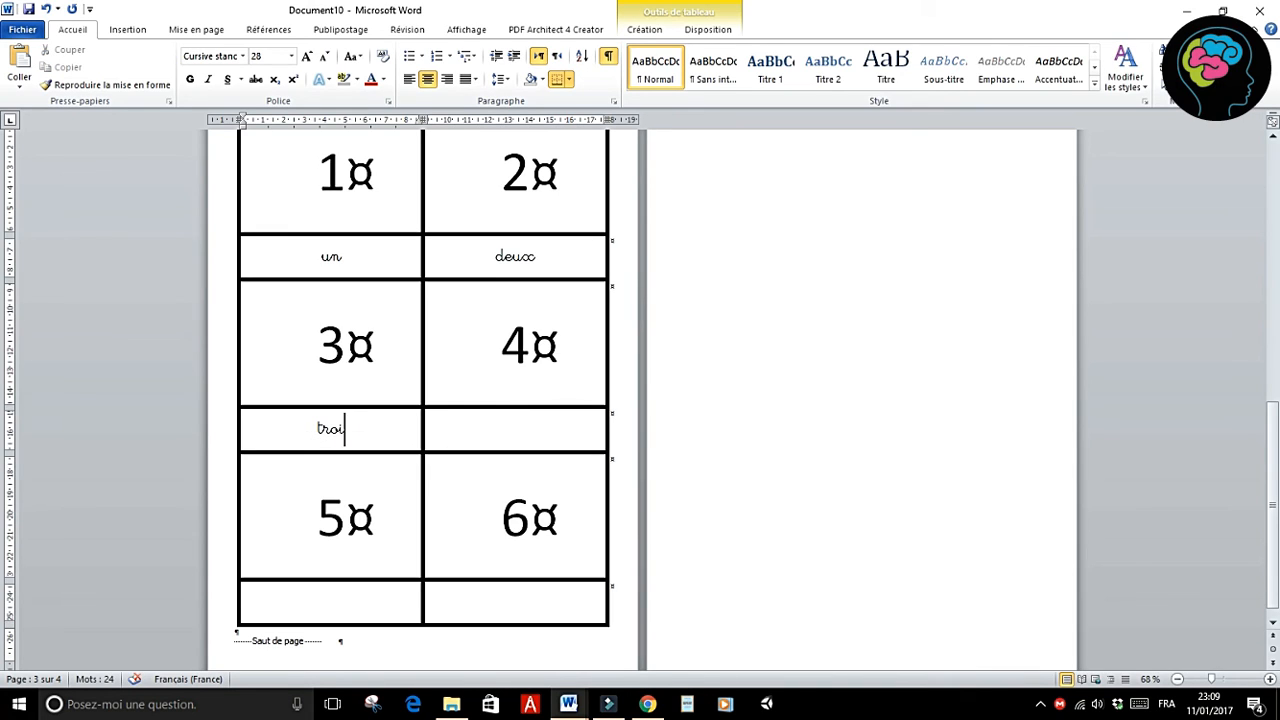
{"action": "type", "text": "s"}
{"action": "key", "text": "Tab"}
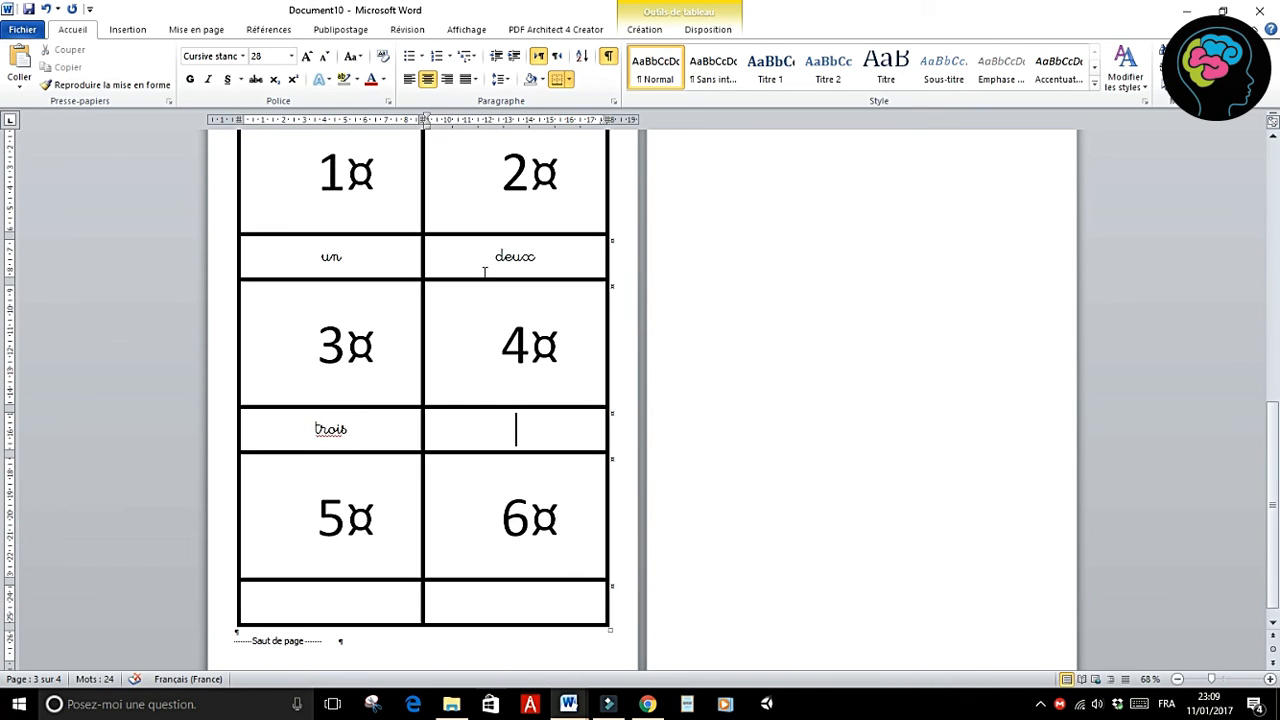
Step: Enter the words "quatre", "cinq" and "six" in the short cells beneath the numbers 4, 5 and 6
{"action": "type", "text": "quatre"}
{"action": "key", "text": "Tab"}
{"action": "key", "text": "Tab"}
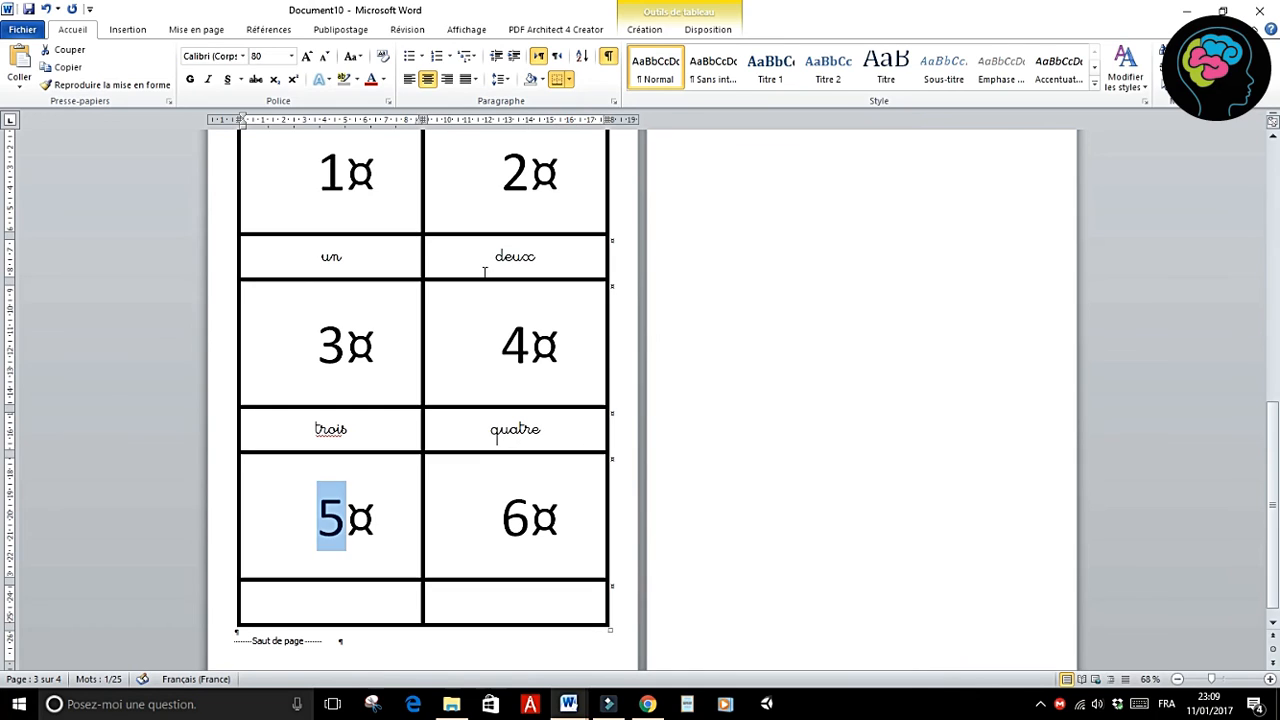
{"action": "key", "text": "Tab"}
{"action": "type", "text": "cinq"}
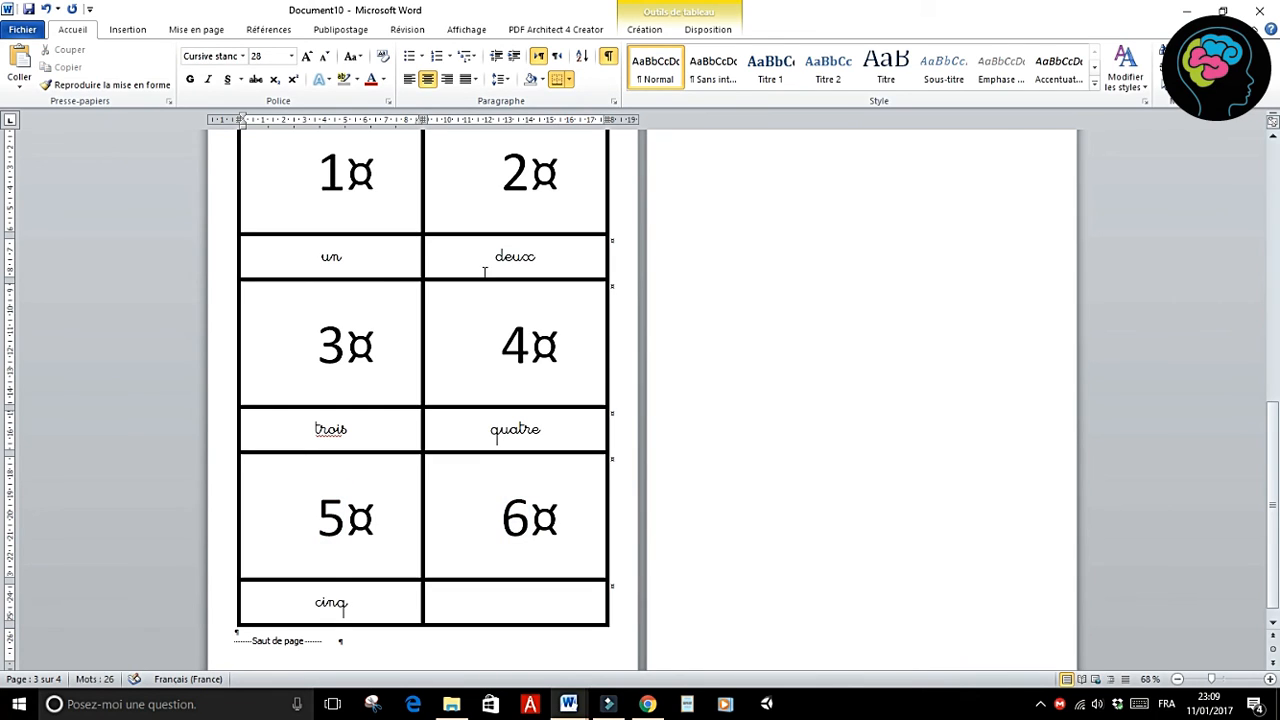
{"action": "key", "text": "Tab"}
{"action": "type", "text": "six"}
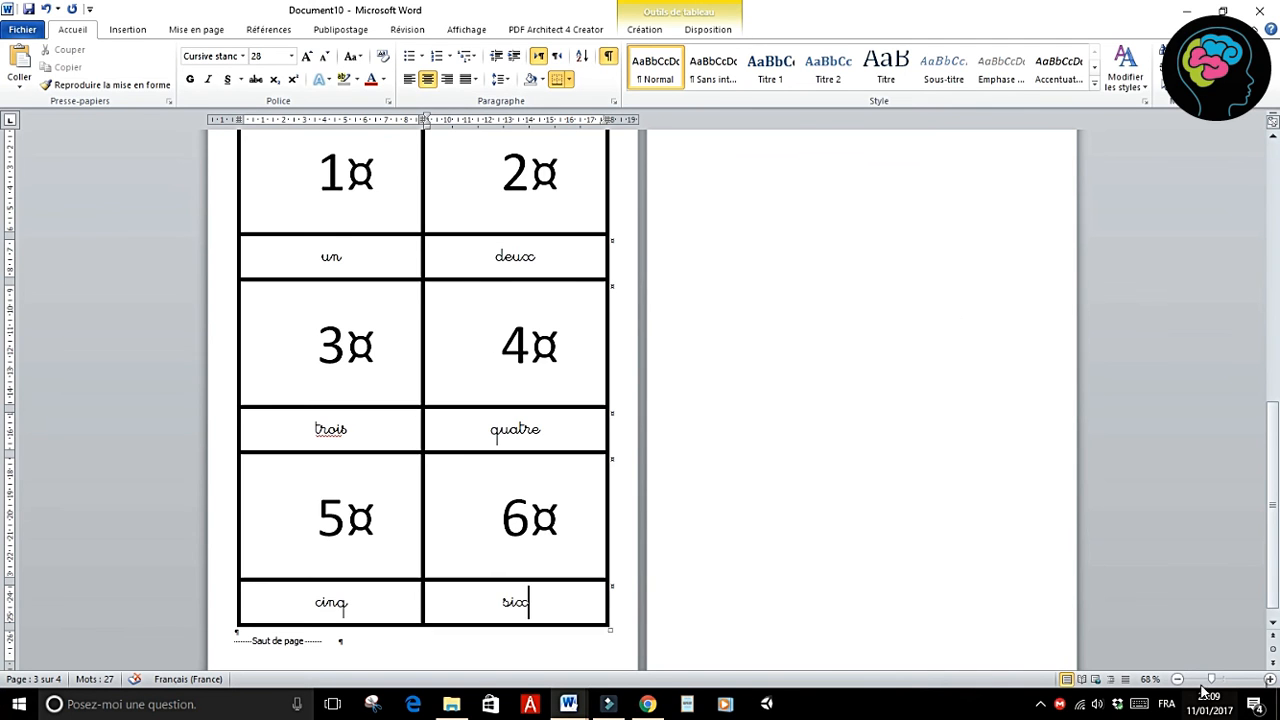
{"action": "left_click_drag", "start_coordinate": [1209, 680], "coordinate": [1218, 680]}
{"action": "scroll", "coordinate": [890, 521], "scroll_direction": "up", "scroll_amount": 2}
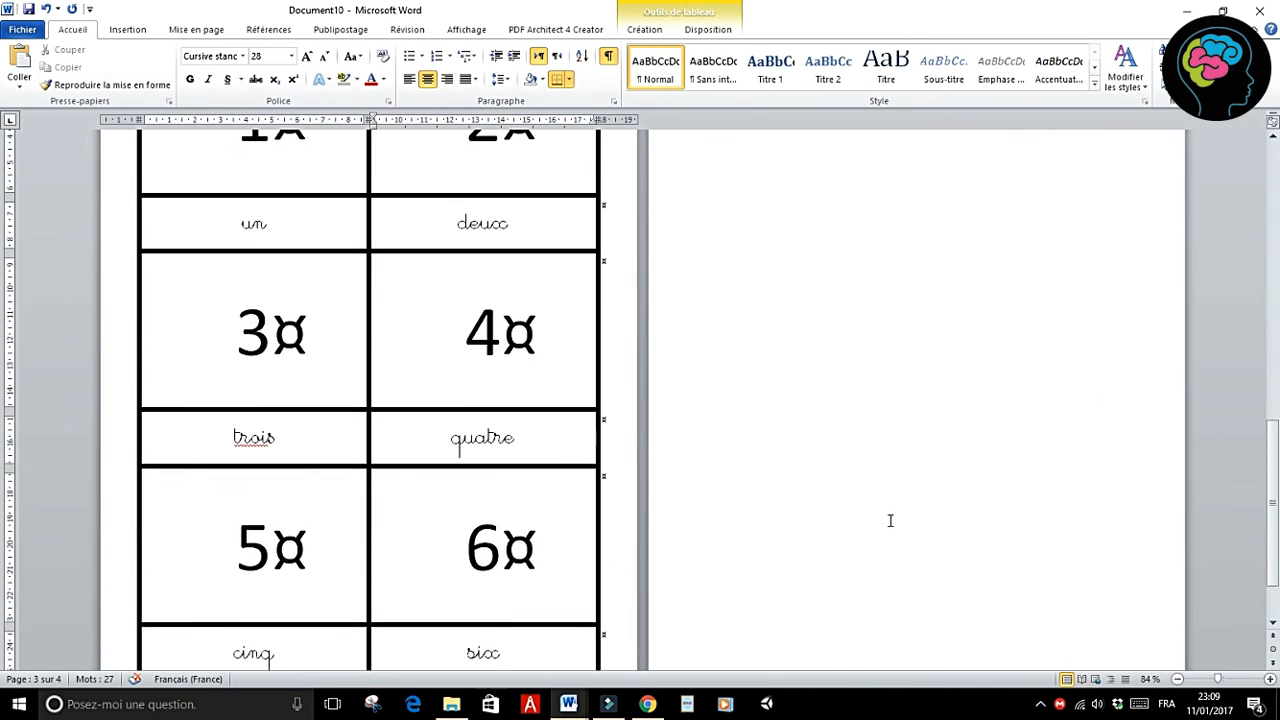
{"action": "scroll", "coordinate": [890, 521], "scroll_direction": "up", "scroll_amount": 2}
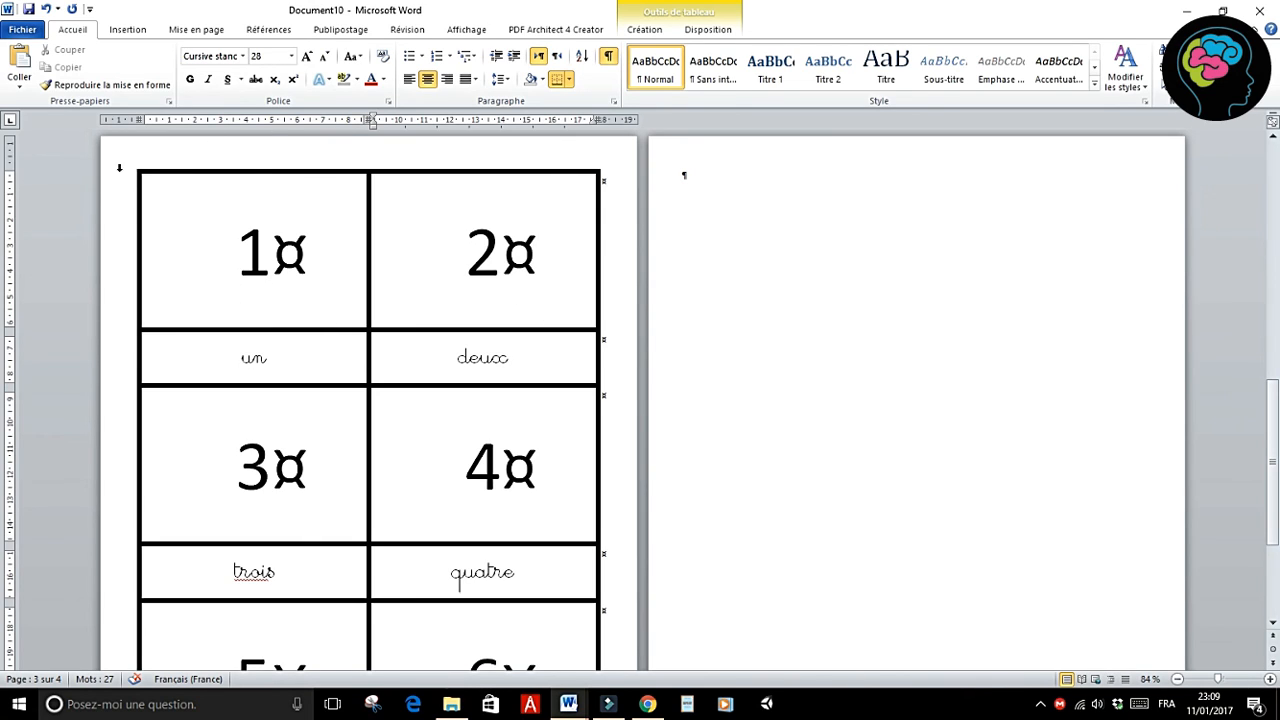
{"action": "left_click", "coordinate": [163, 193]}
{"action": "scroll", "coordinate": [720, 480], "scroll_direction": "up", "scroll_amount": 1}
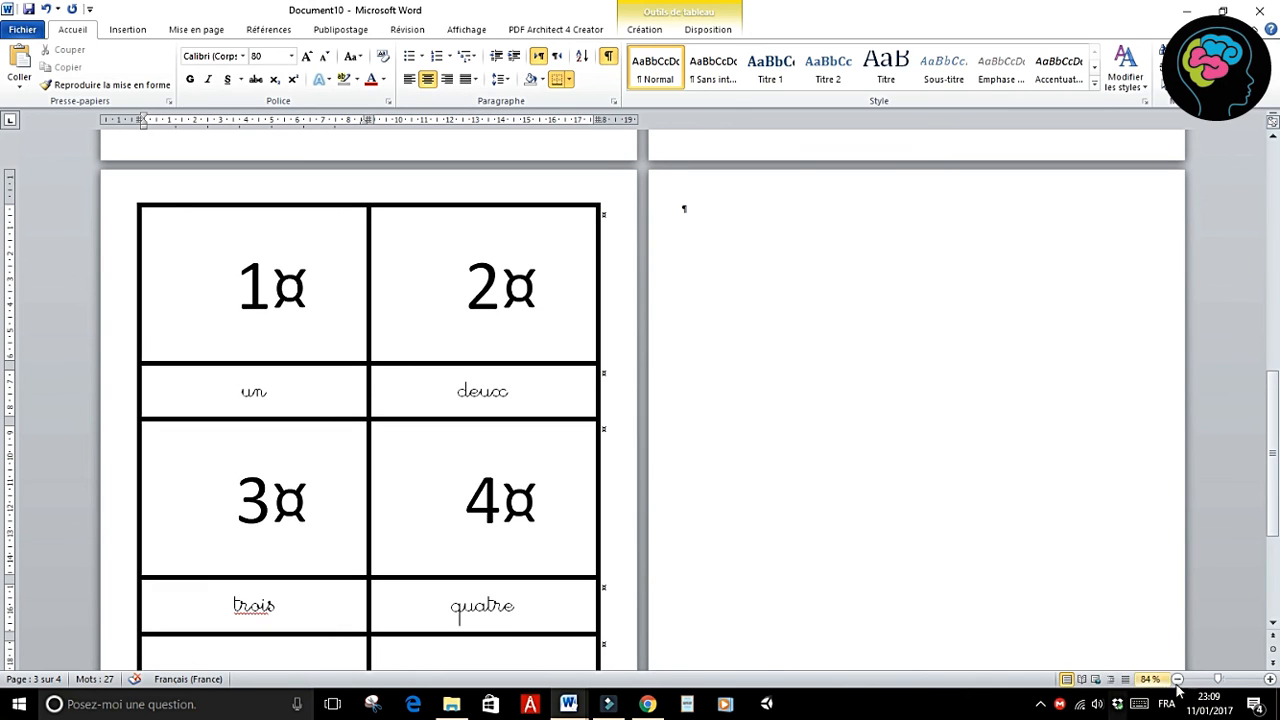
Step: Copy the complete page-three table containing the numbers and their cursive words
{"action": "left_click_drag", "start_coordinate": [1217, 679], "coordinate": [1210, 680]}
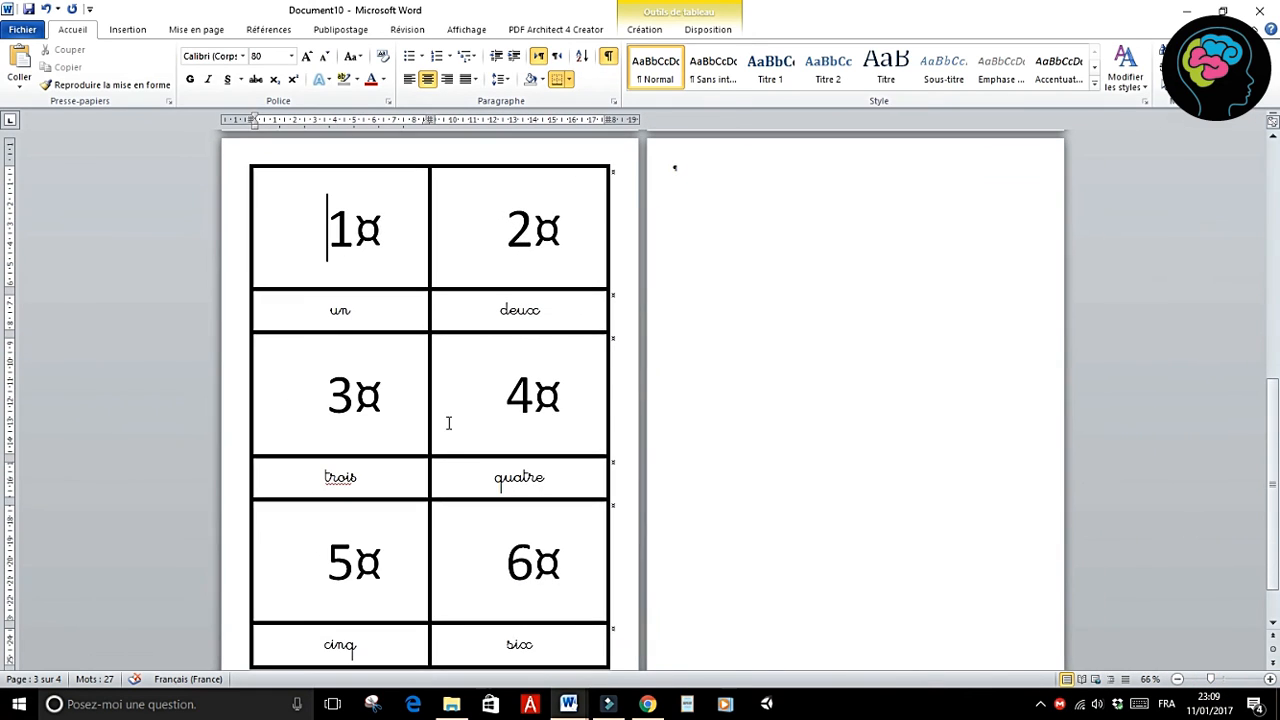
{"action": "left_click", "coordinate": [331, 311]}
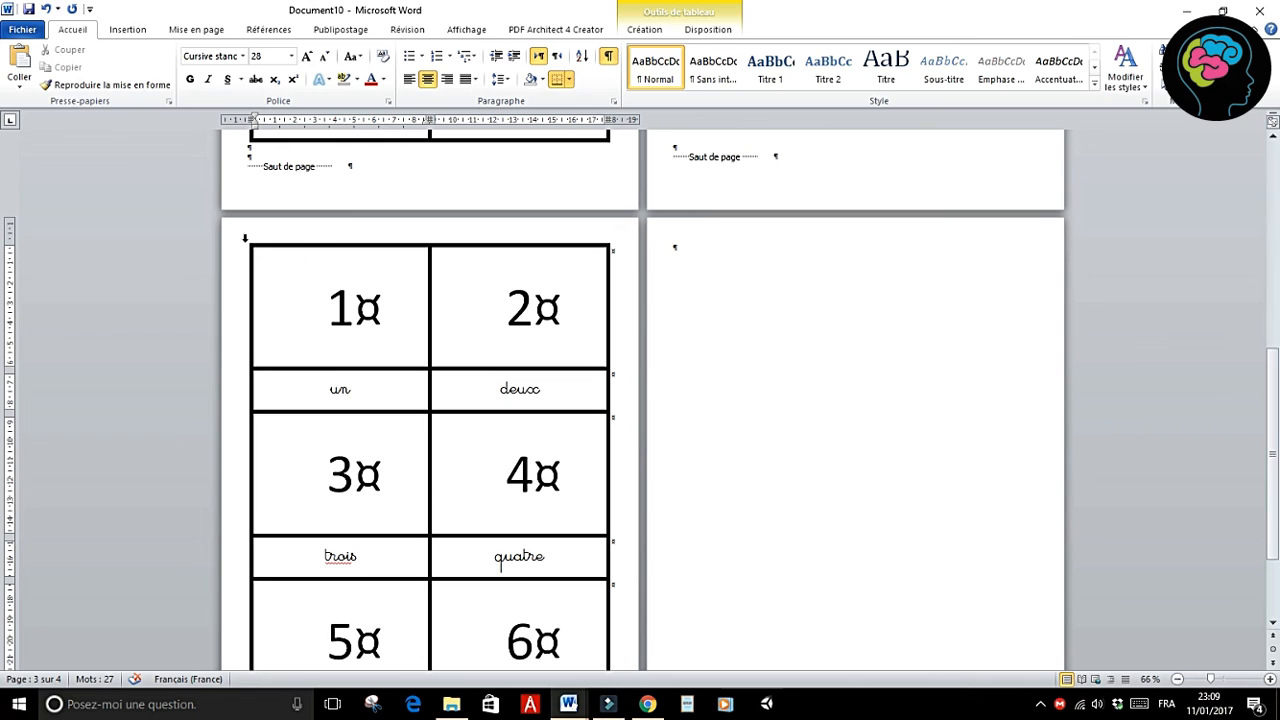
{"action": "left_click", "coordinate": [265, 253]}
{"action": "left_click_drag", "start_coordinate": [271, 245], "coordinate": [517, 257]}
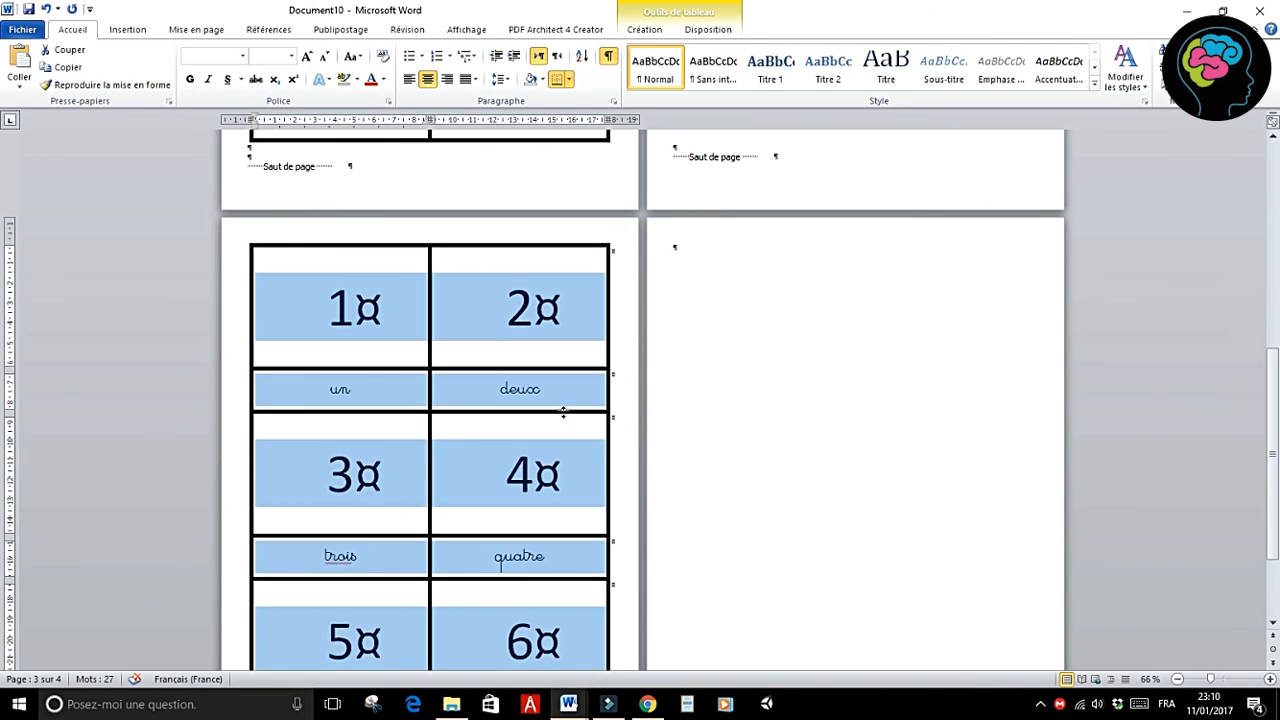
{"action": "right_click", "coordinate": [458, 302]}
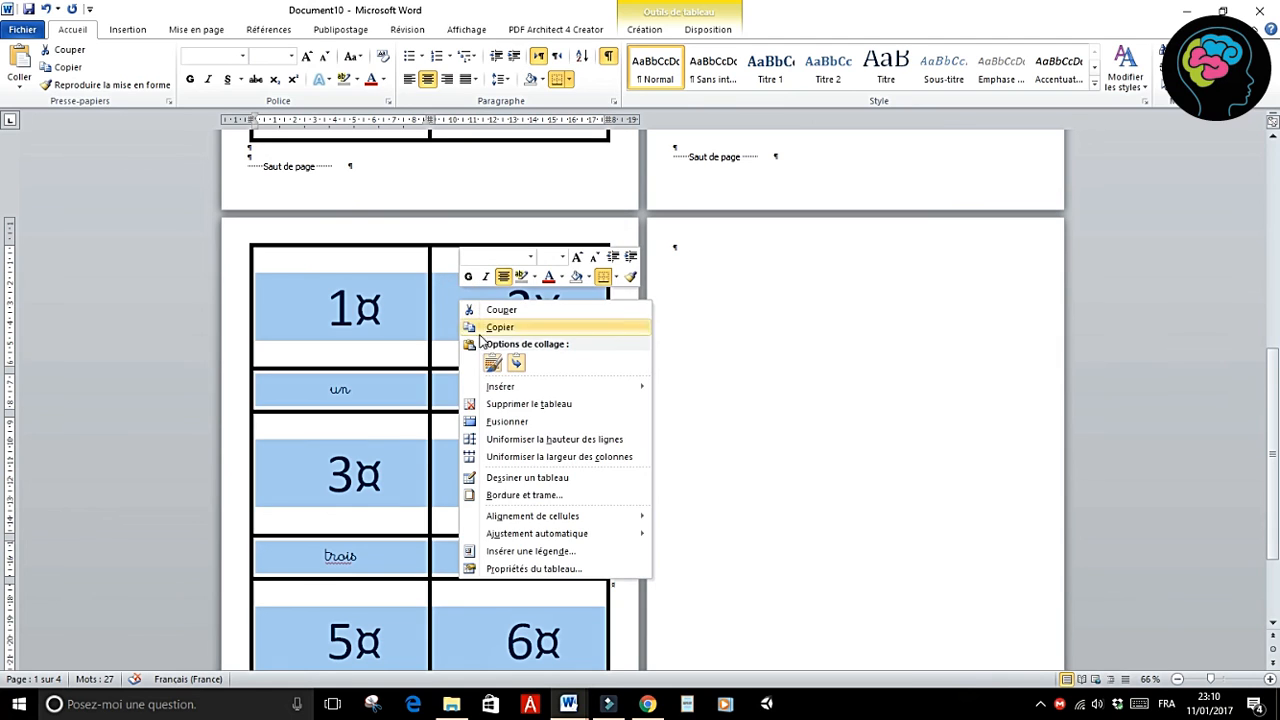
{"action": "left_click", "coordinate": [500, 327]}
Step: Paste the copied number-and-word table at the start of the blank fourth page, merging its formatting
{"action": "left_click", "coordinate": [694, 246]}
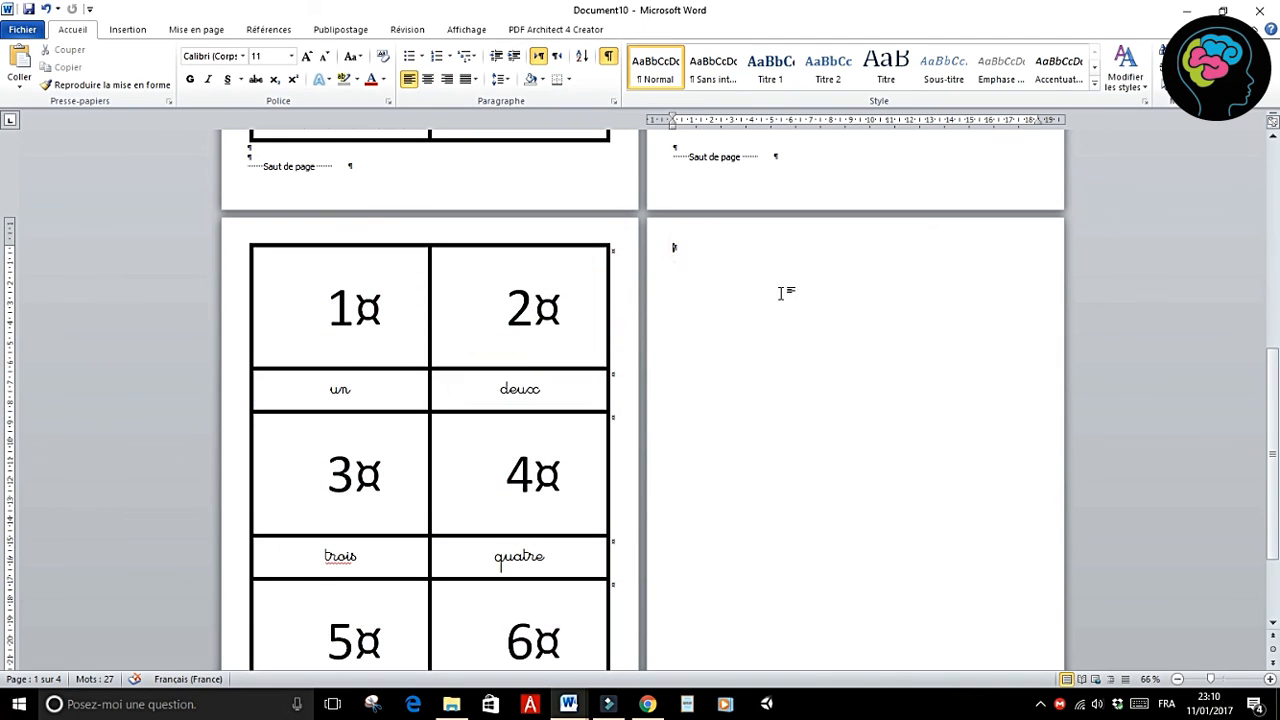
{"action": "scroll", "coordinate": [778, 300], "scroll_direction": "down", "scroll_amount": 3}
{"action": "scroll", "coordinate": [780, 320], "scroll_direction": "down", "scroll_amount": 10}
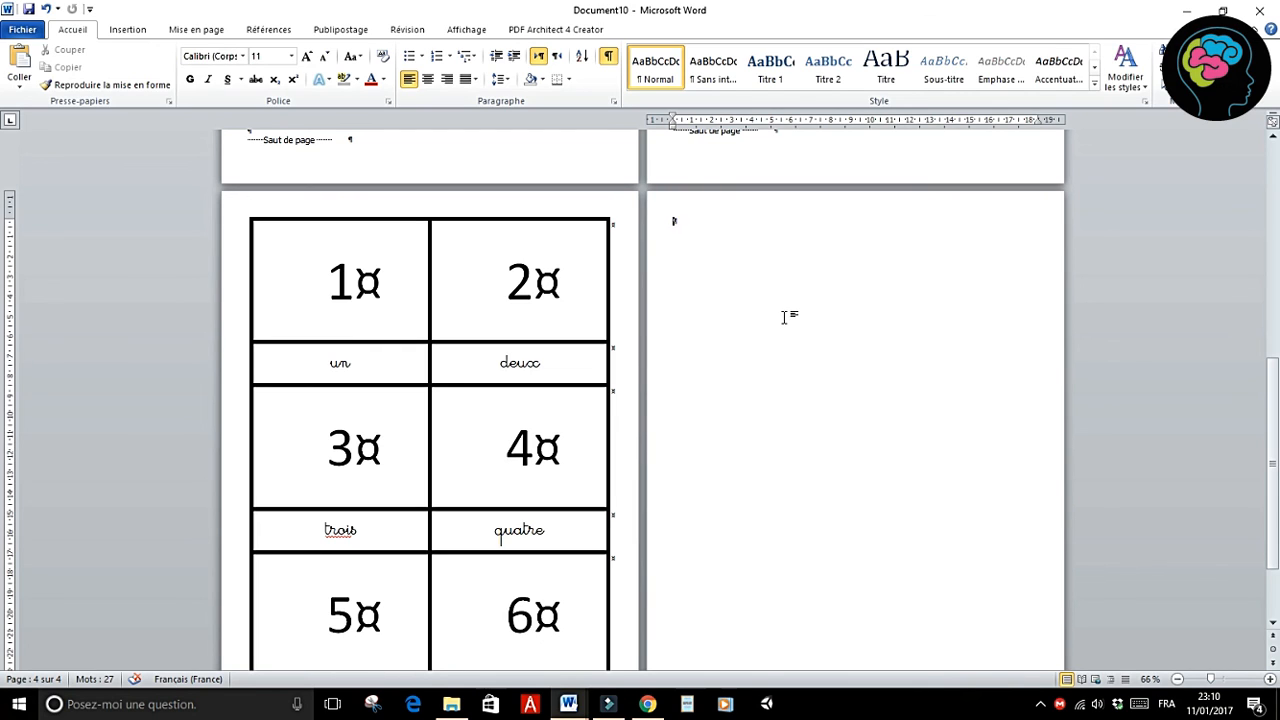
{"action": "left_click", "coordinate": [675, 223]}
{"action": "right_click", "coordinate": [690, 231]}
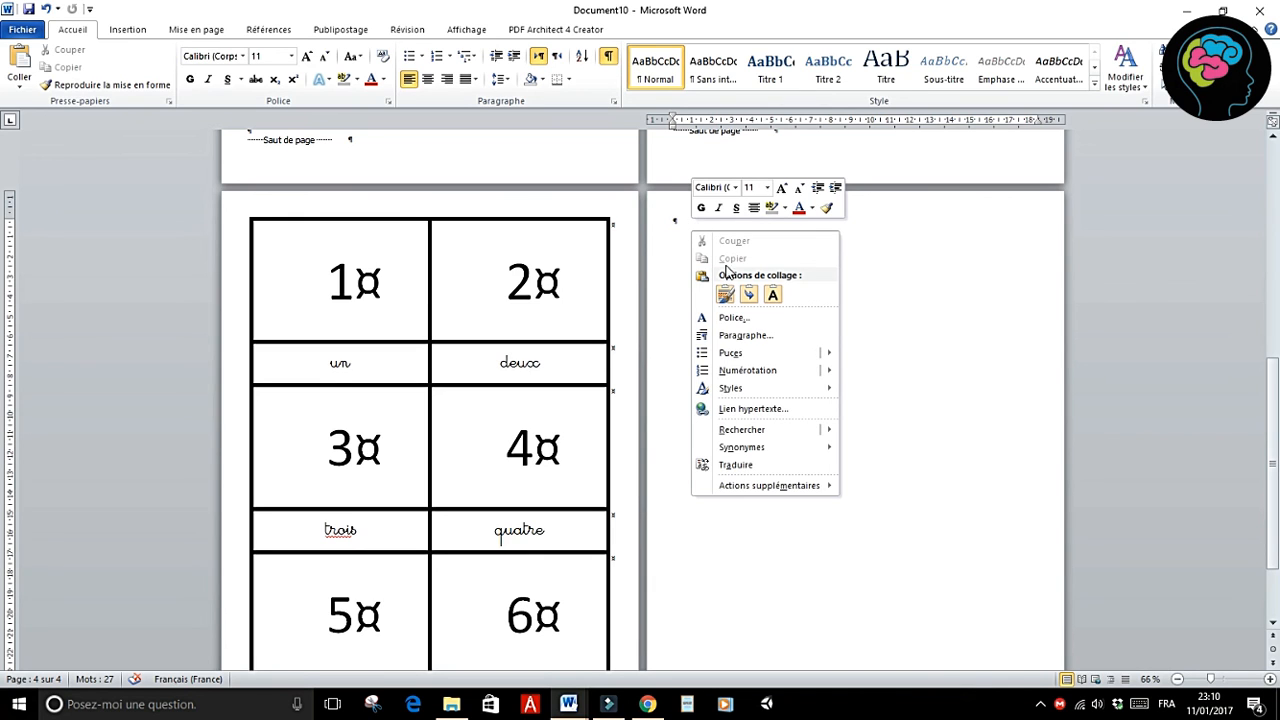
{"action": "left_click", "coordinate": [747, 293]}
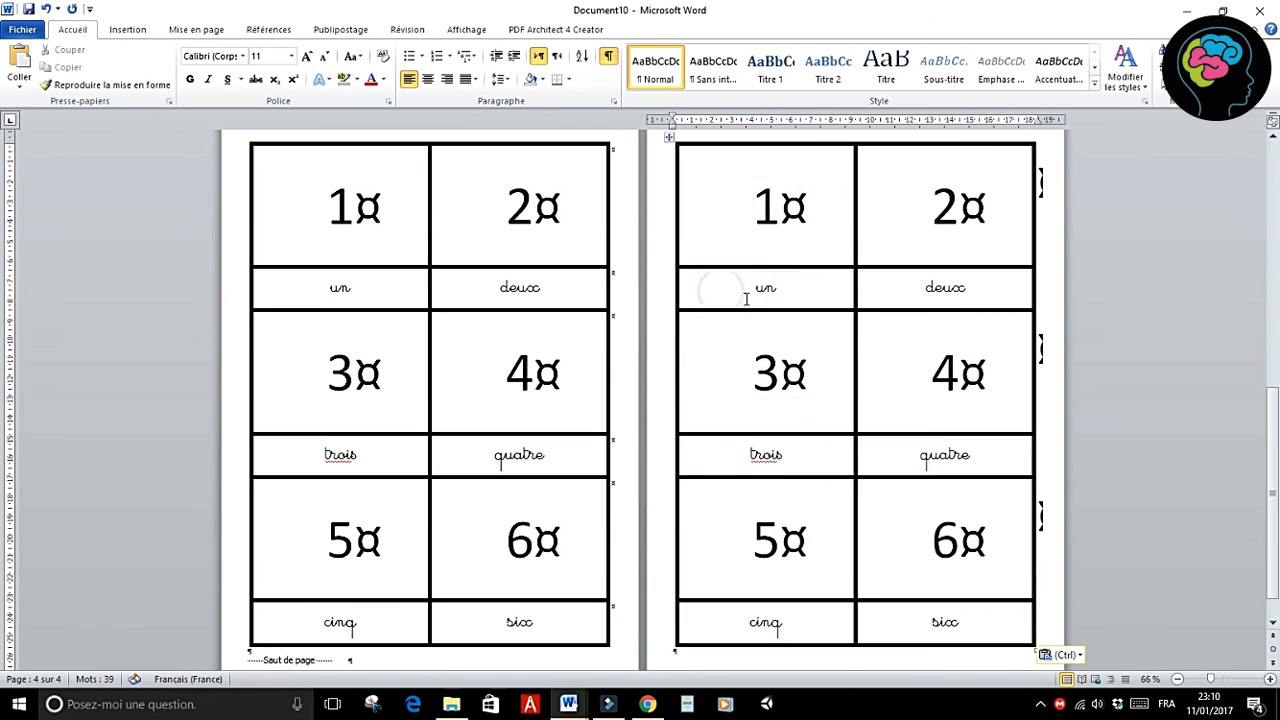
{"action": "scroll", "coordinate": [794, 334], "scroll_direction": "down", "scroll_amount": 1}
{"action": "scroll", "coordinate": [794, 345], "scroll_direction": "up", "scroll_amount": 2}
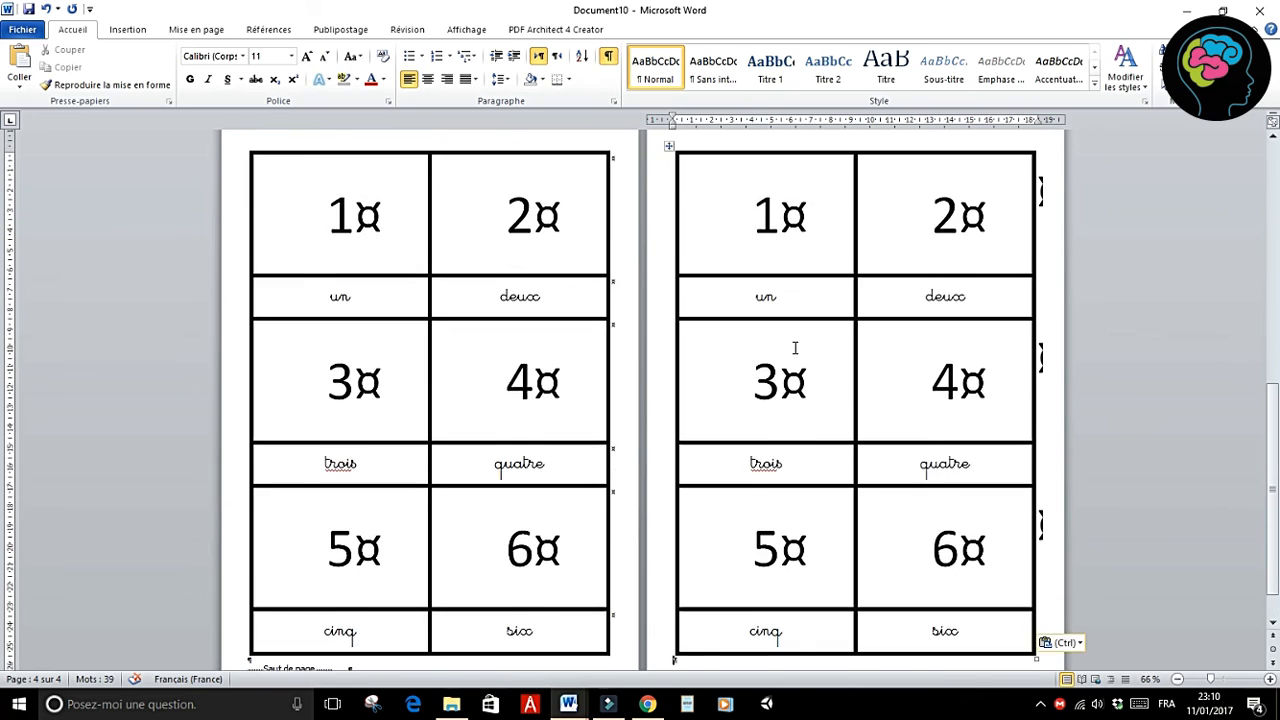
Step: Set the border pen for the page-four table to a white single line, keeping the 6 pt width
{"action": "left_click", "coordinate": [743, 249]}
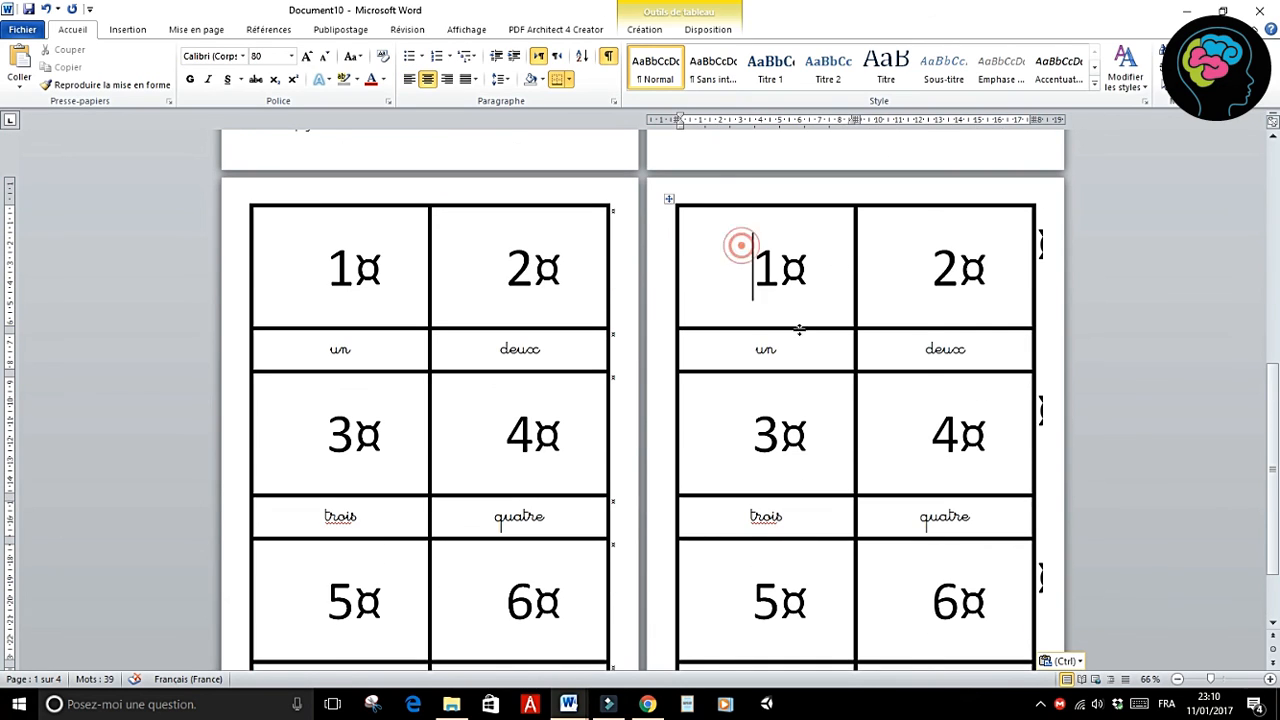
{"action": "left_click", "coordinate": [652, 32]}
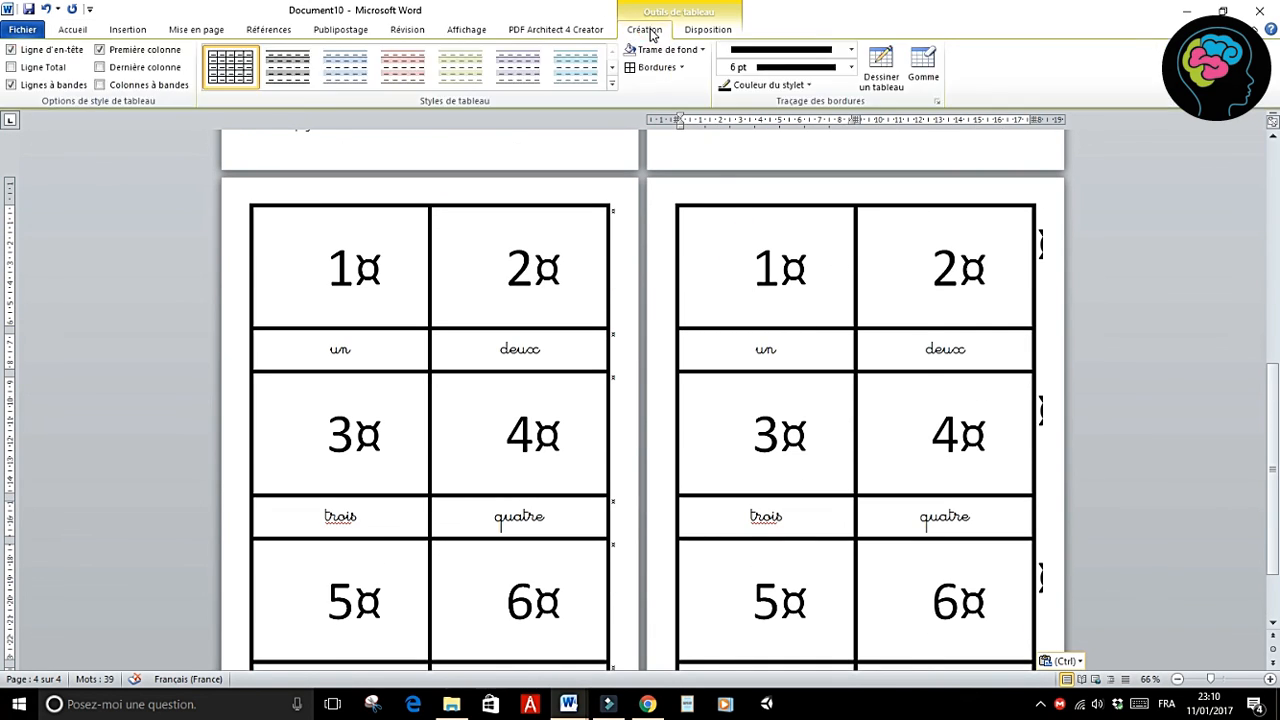
{"action": "left_click", "coordinate": [780, 88]}
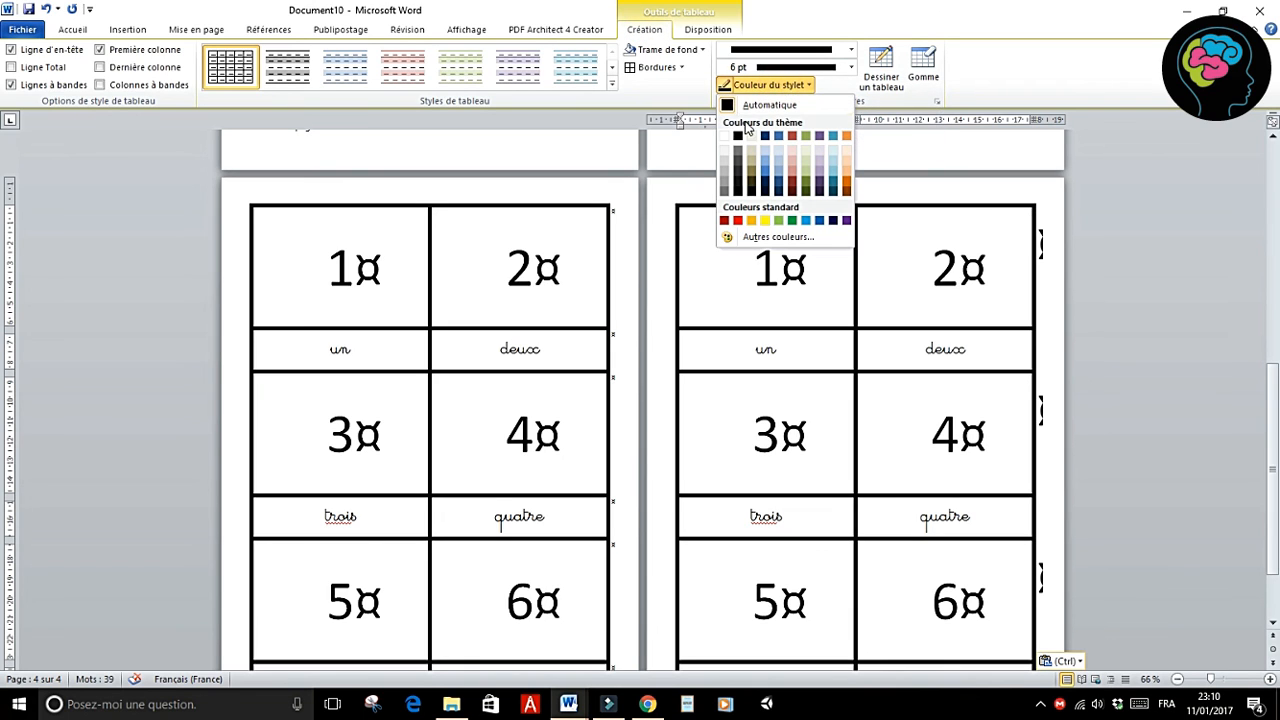
{"action": "left_click", "coordinate": [727, 141]}
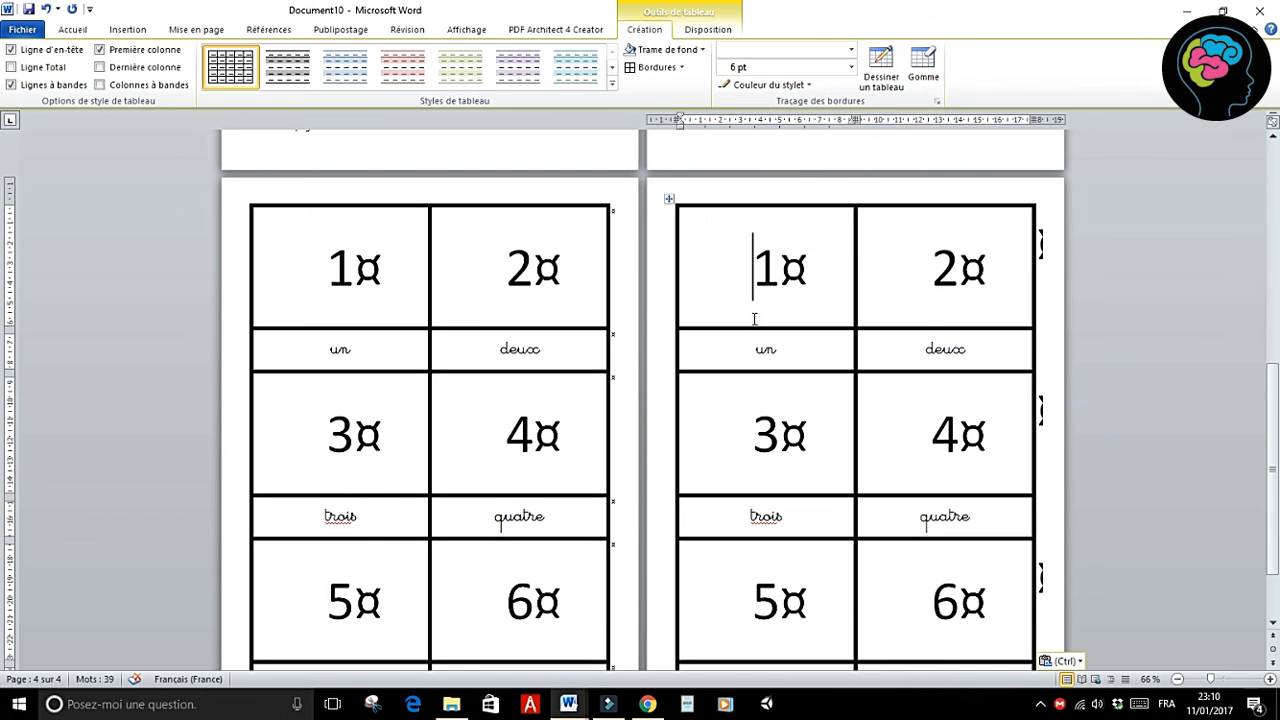
{"action": "left_click", "coordinate": [758, 52]}
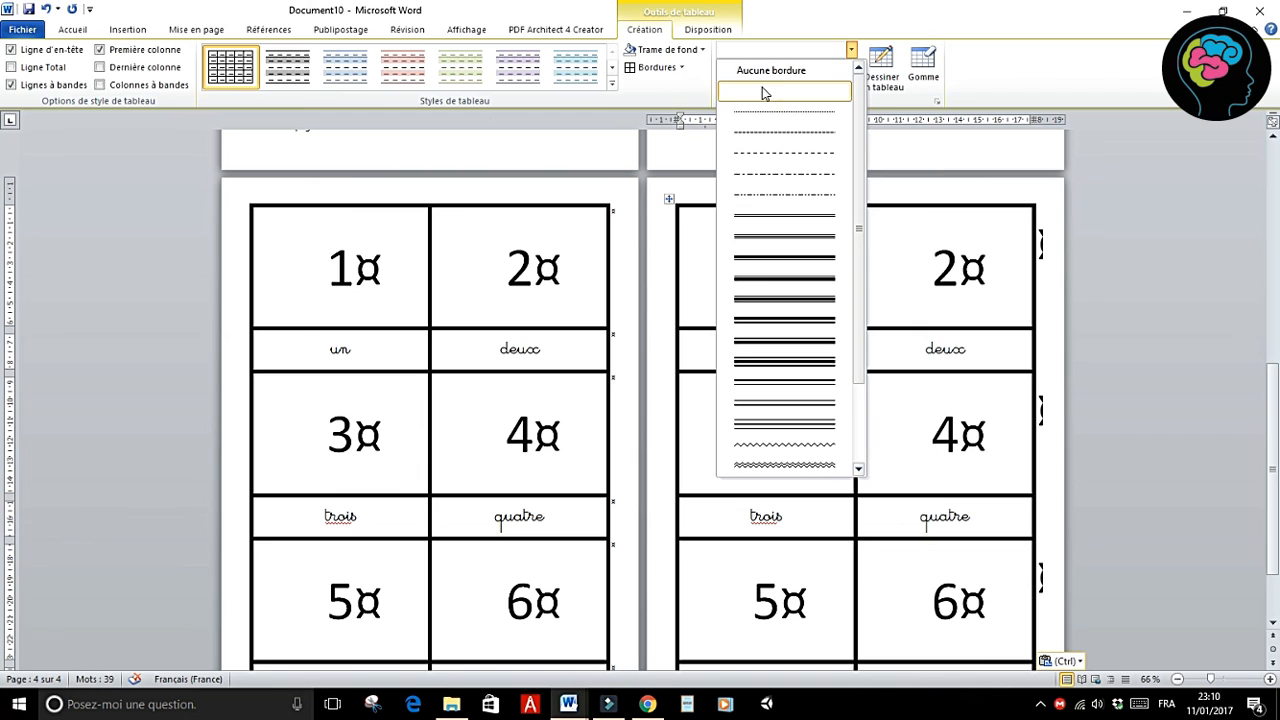
{"action": "left_click", "coordinate": [764, 93]}
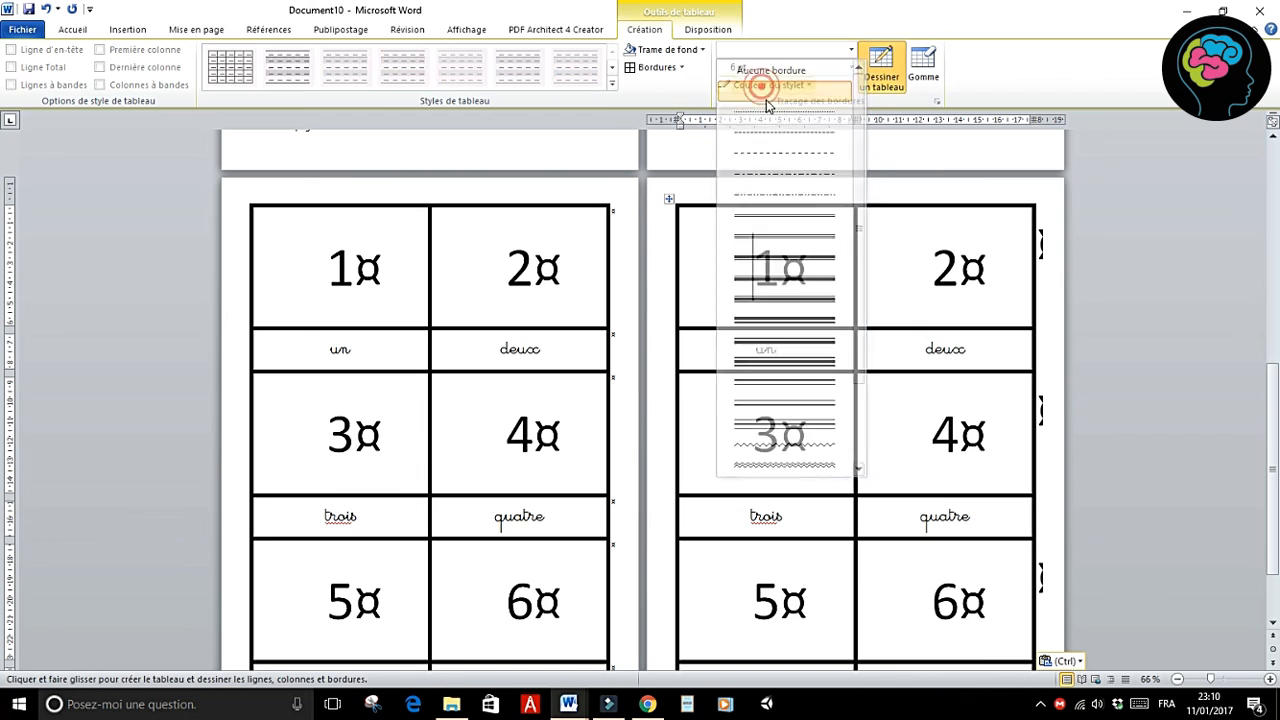
Step: Draw white over the borders between each number and its word in the page-four table, then stop drawing borders
{"action": "left_click", "coordinate": [754, 327]}
{"action": "left_click", "coordinate": [936, 327]}
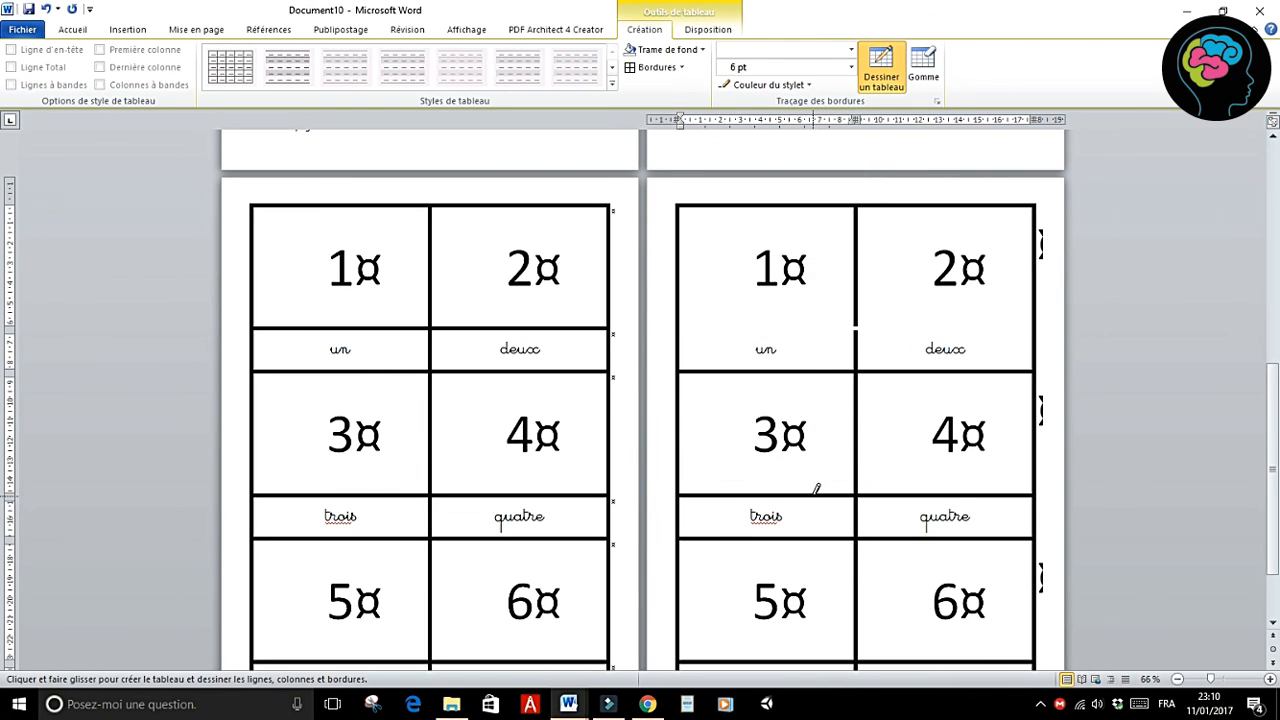
{"action": "left_click", "coordinate": [814, 494]}
{"action": "left_click", "coordinate": [906, 494]}
{"action": "left_click", "coordinate": [823, 660]}
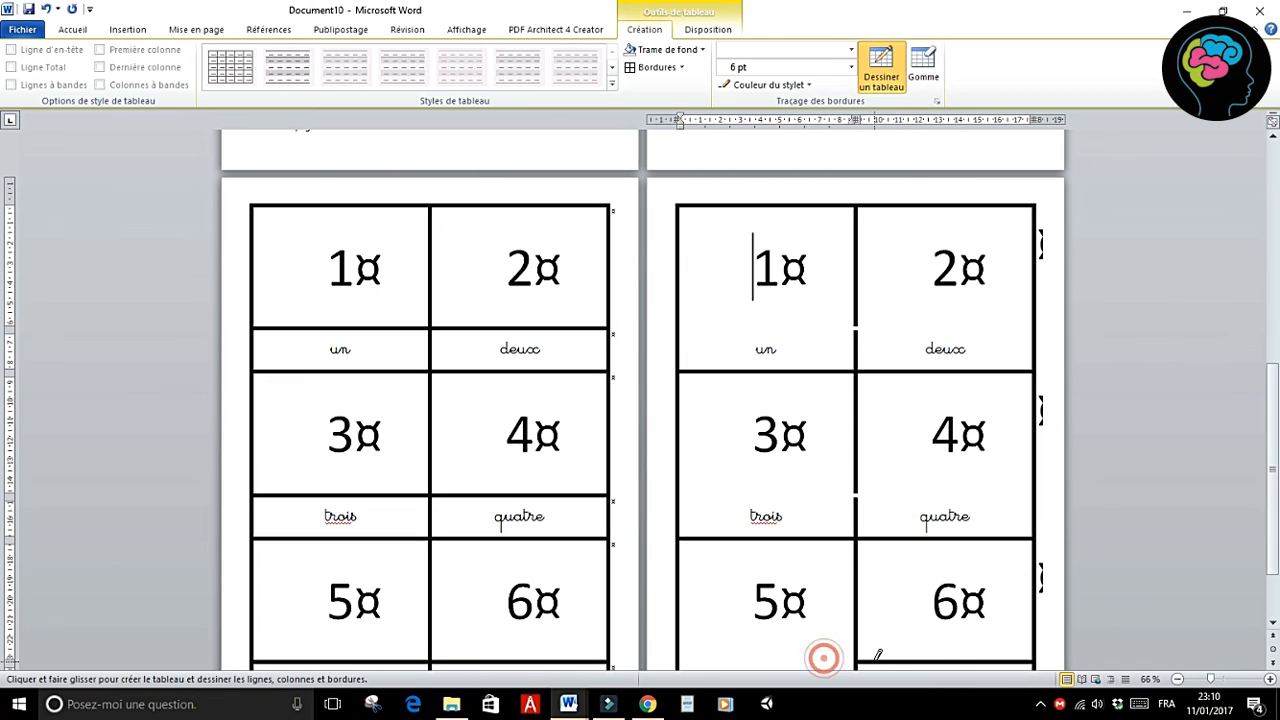
{"action": "left_click", "coordinate": [909, 660]}
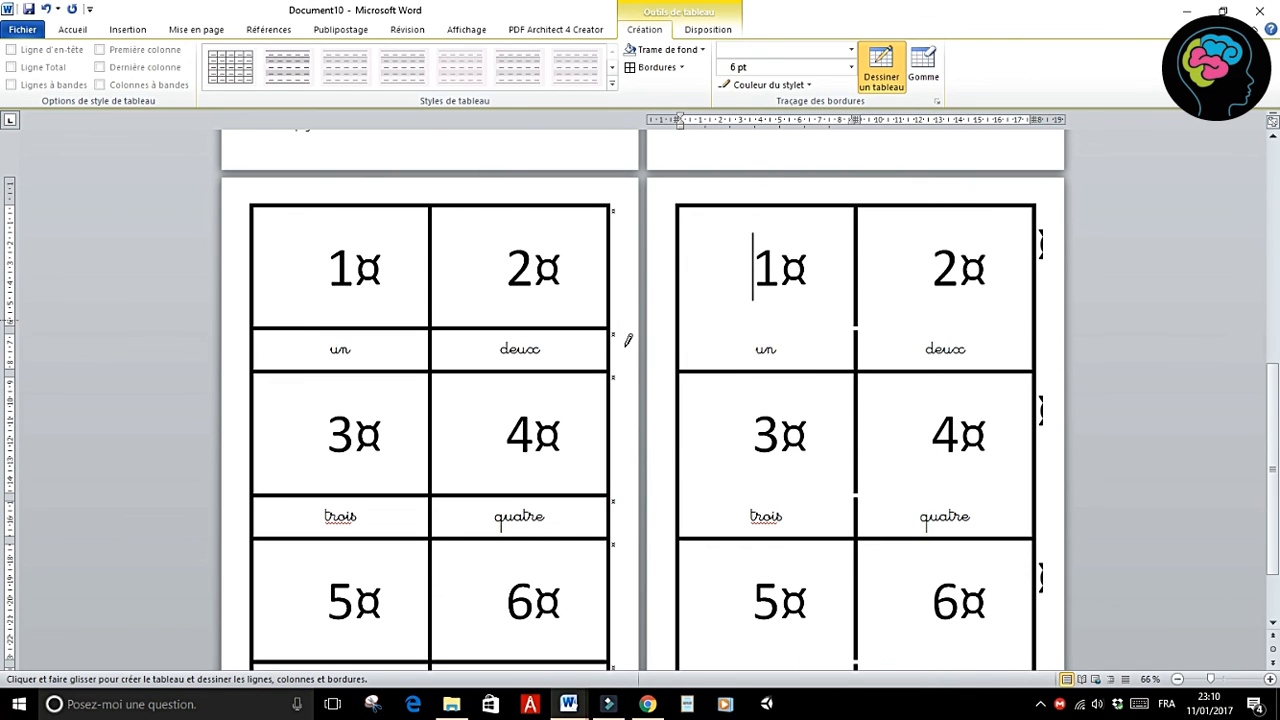
{"action": "scroll", "coordinate": [645, 401], "scroll_direction": "down", "scroll_amount": 2}
{"action": "double_click", "coordinate": [687, 625]}
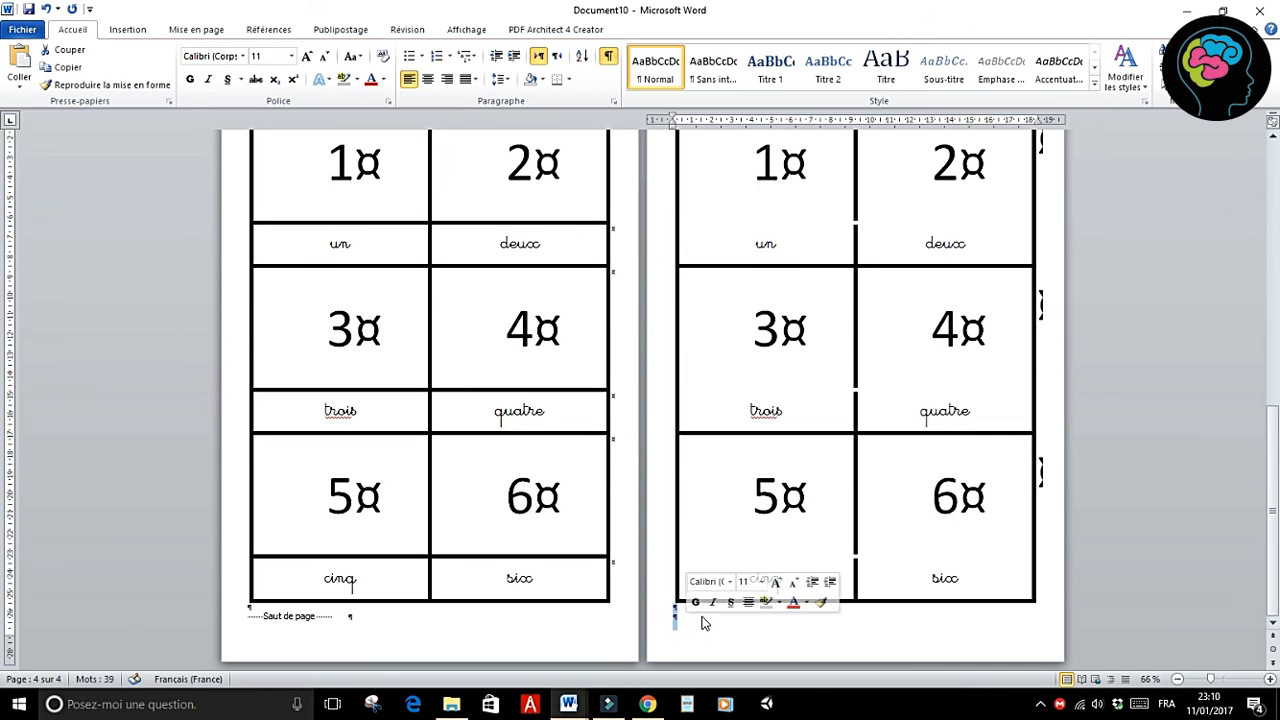
{"action": "scroll", "coordinate": [705, 615], "scroll_direction": "up", "scroll_amount": 2}
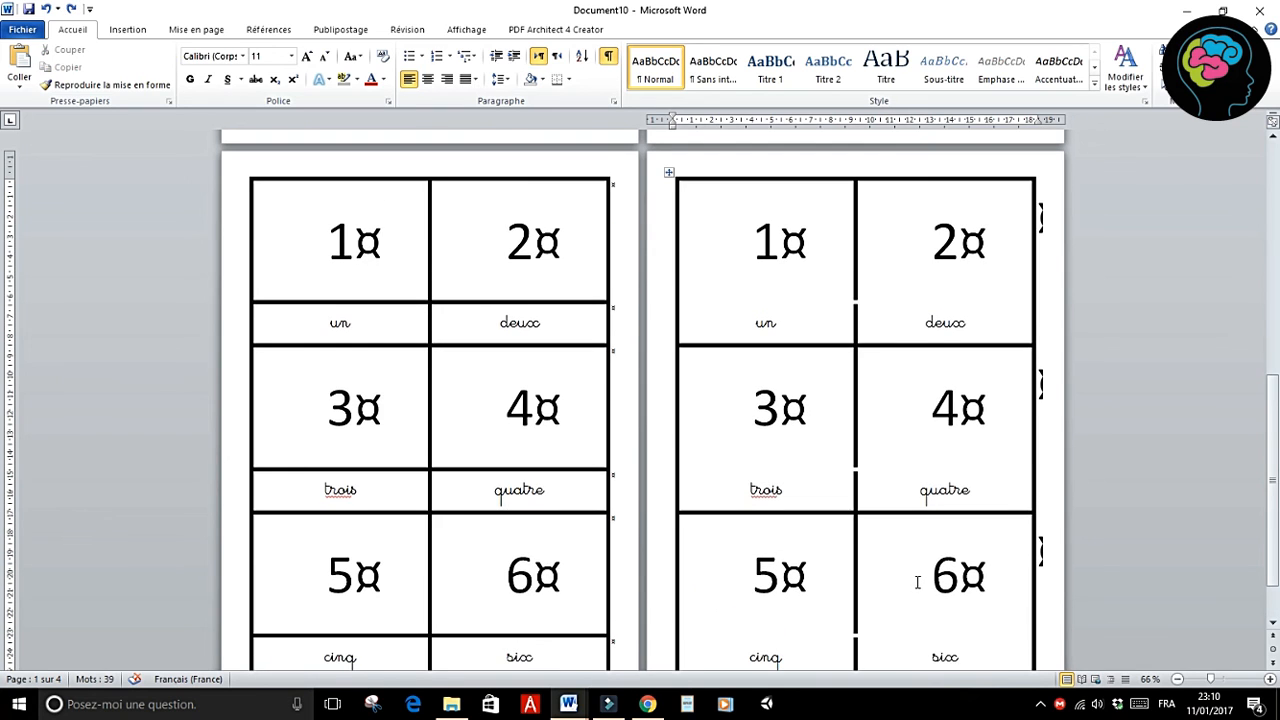
{"action": "scroll", "coordinate": [917, 582], "scroll_direction": "down", "scroll_amount": 15}
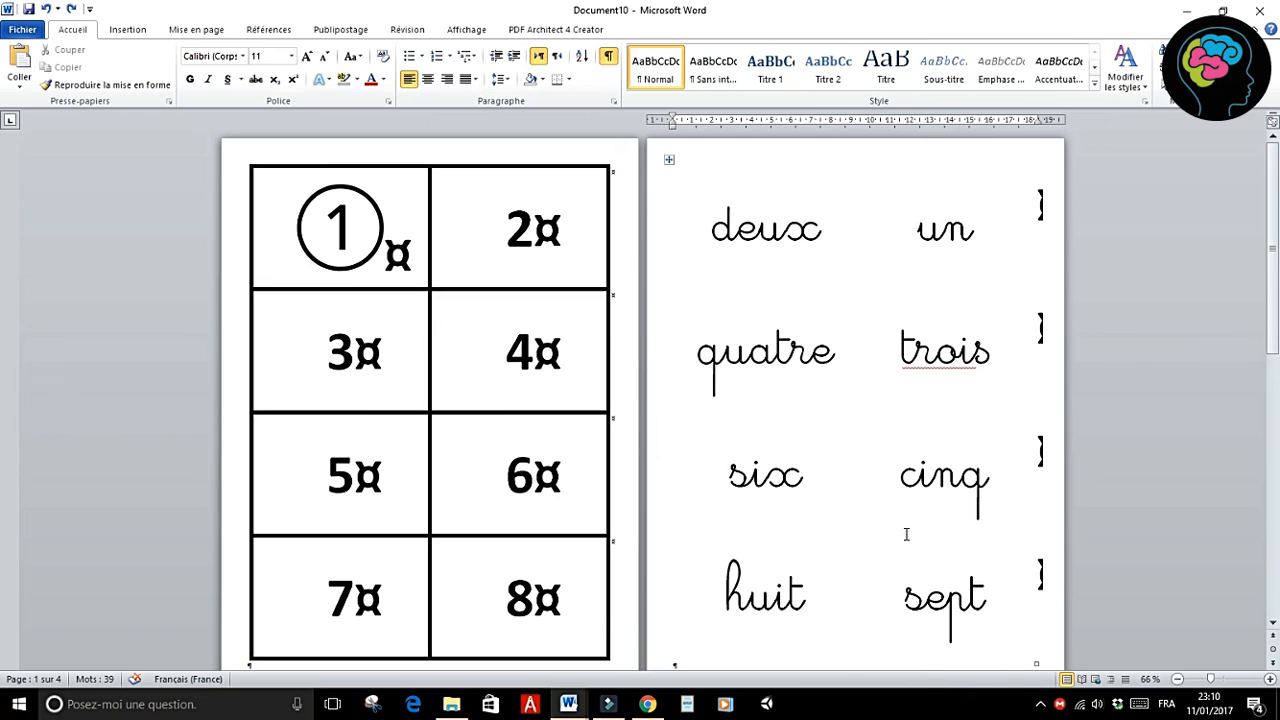
{"action": "scroll", "coordinate": [906, 535], "scroll_direction": "down", "scroll_amount": 12}
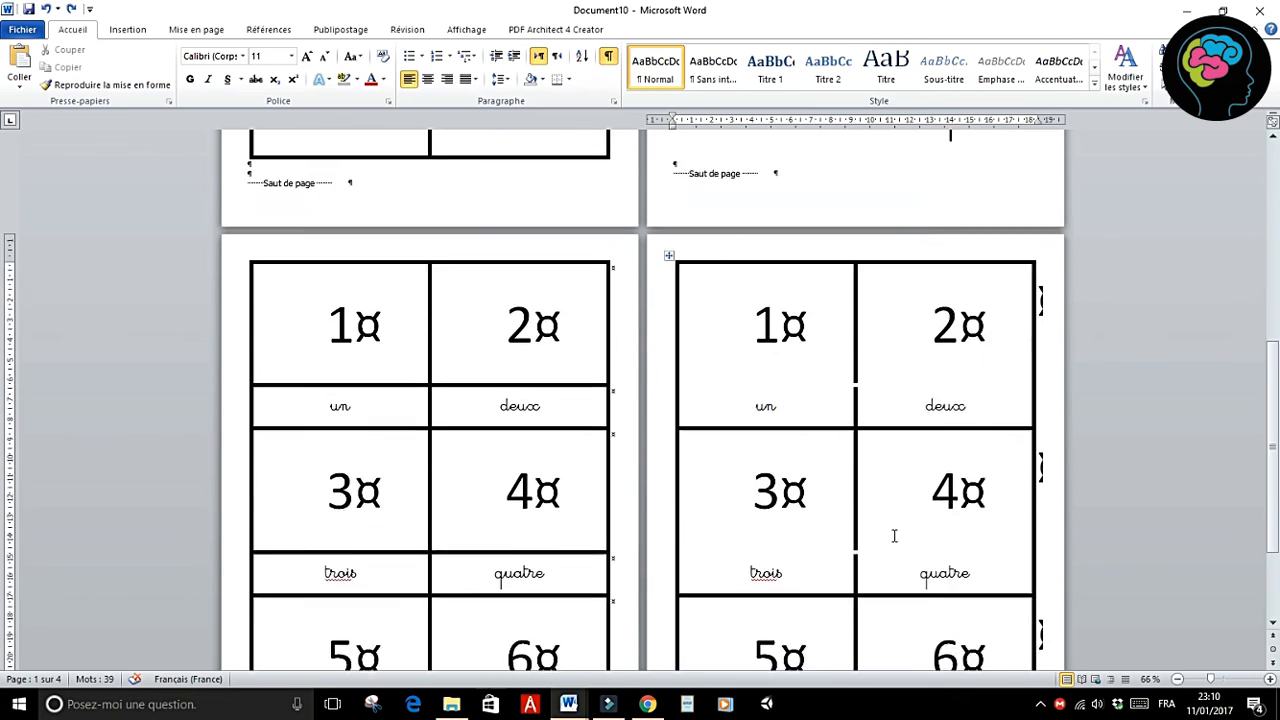
{"action": "scroll", "coordinate": [894, 536], "scroll_direction": "down", "scroll_amount": 2}
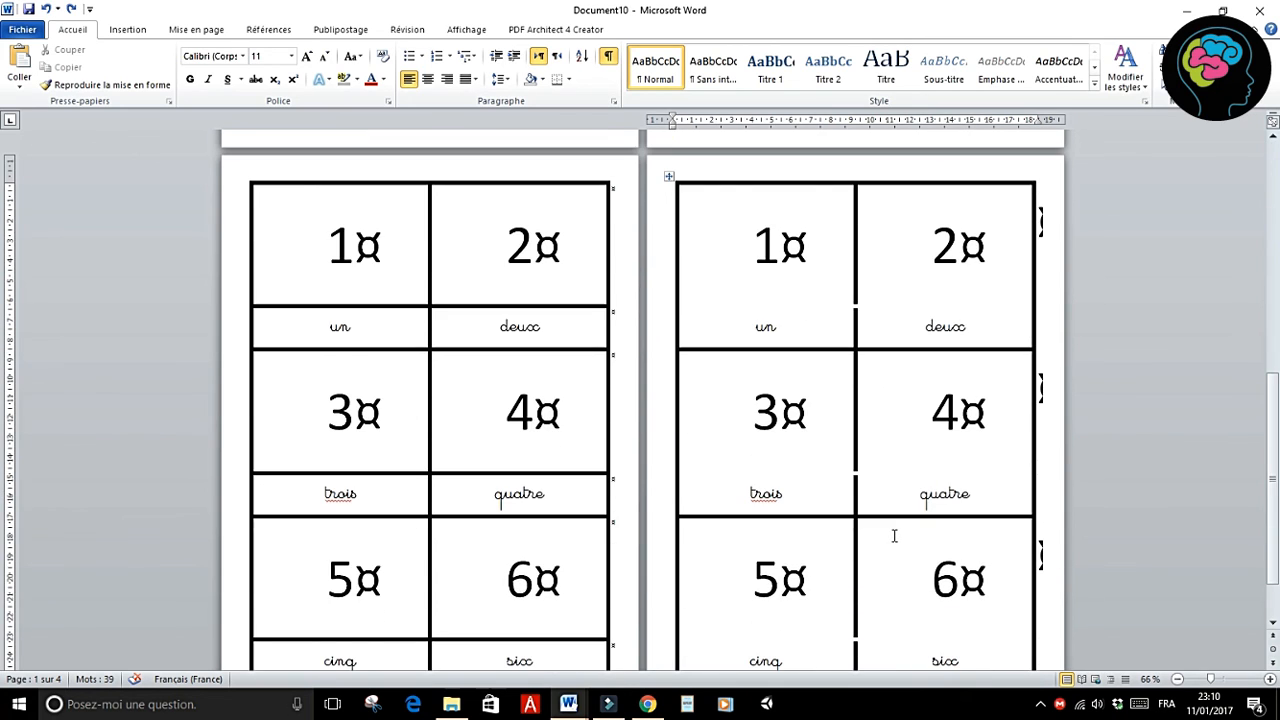
{"action": "scroll", "coordinate": [894, 536], "scroll_direction": "down", "scroll_amount": 2}
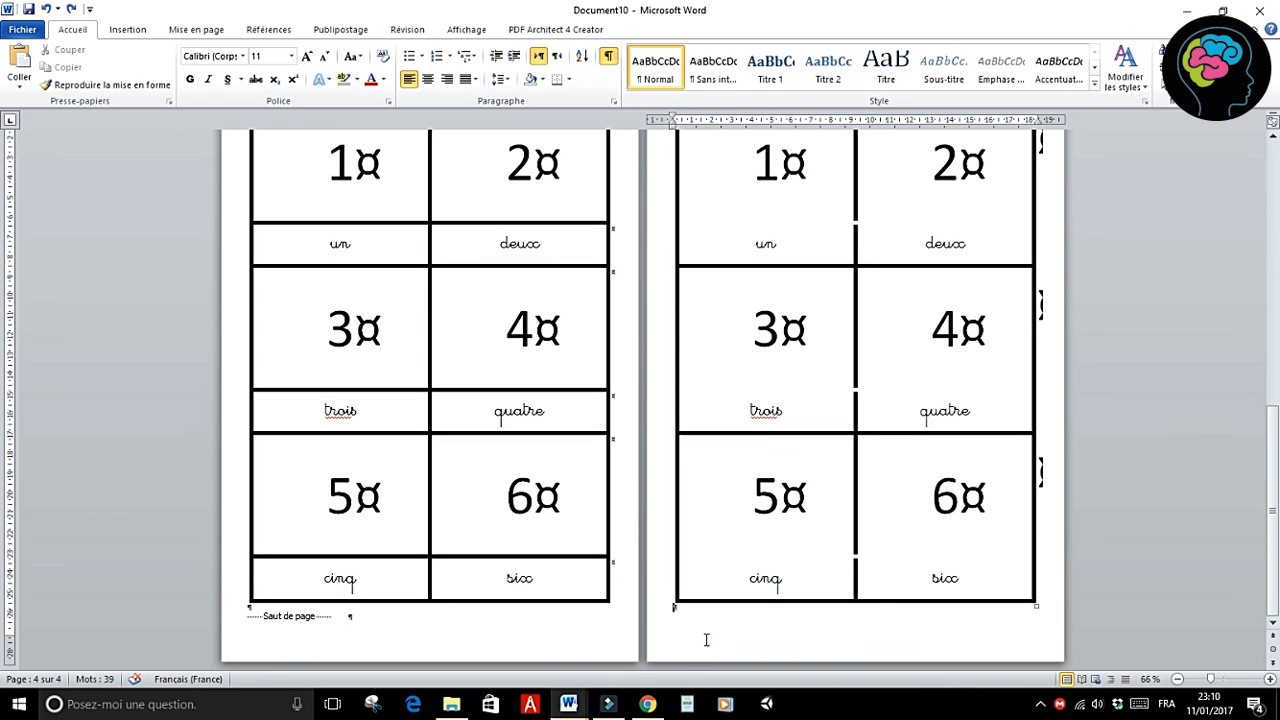